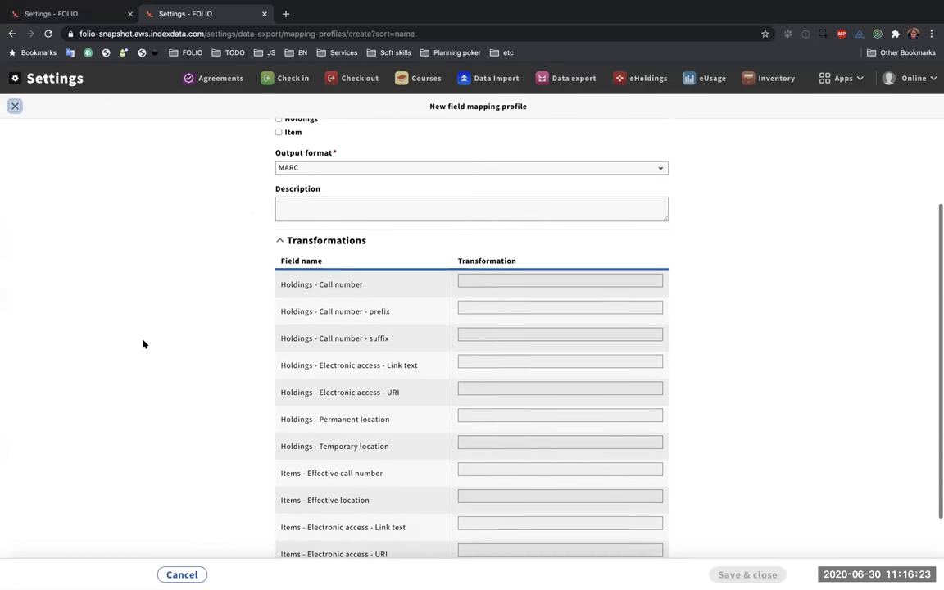
- Discard the unsaved new mapping profile and open the Test mapping profile details
scroll(158, 331, "down", 1)
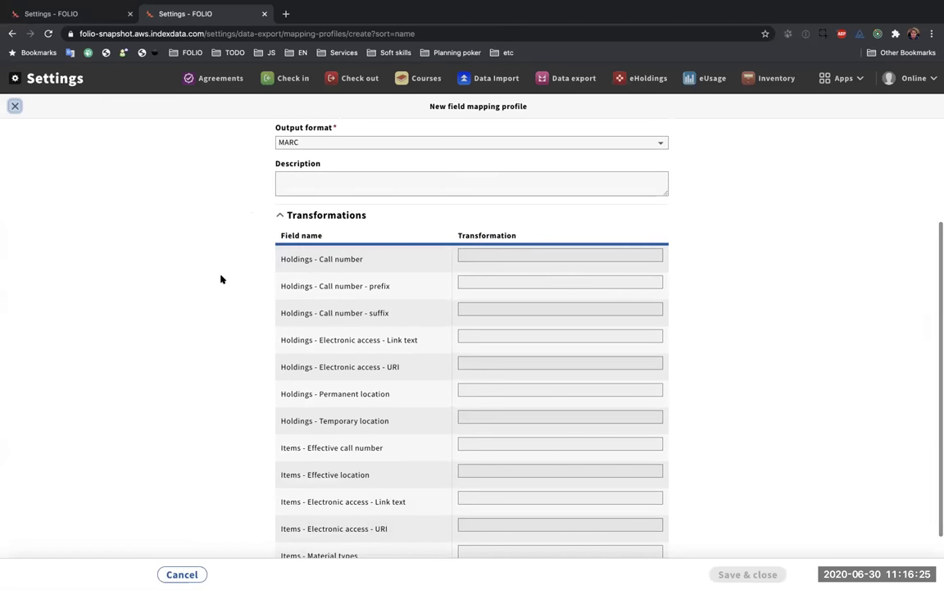
scroll(221, 276, "down", 1)
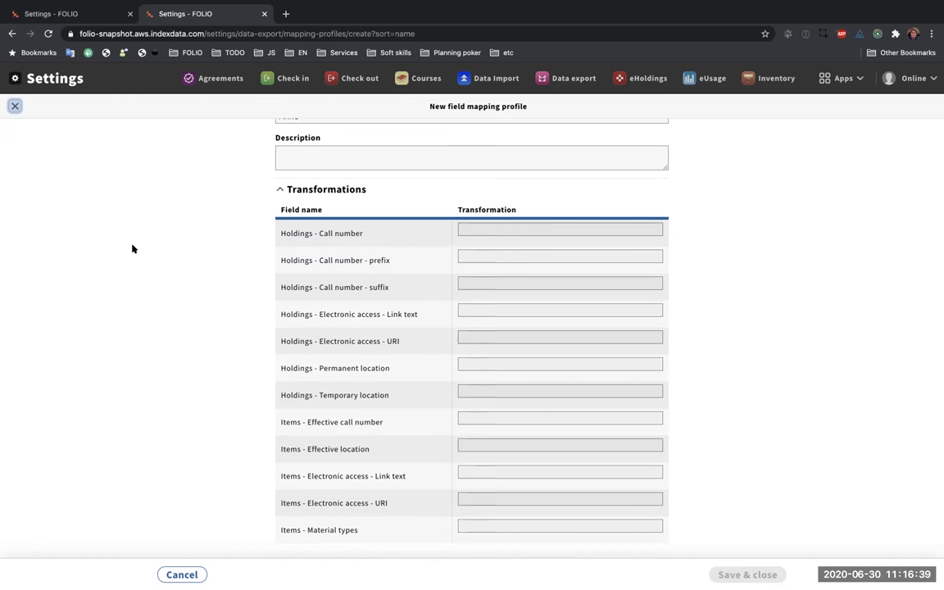
scroll(133, 249, "up", 3)
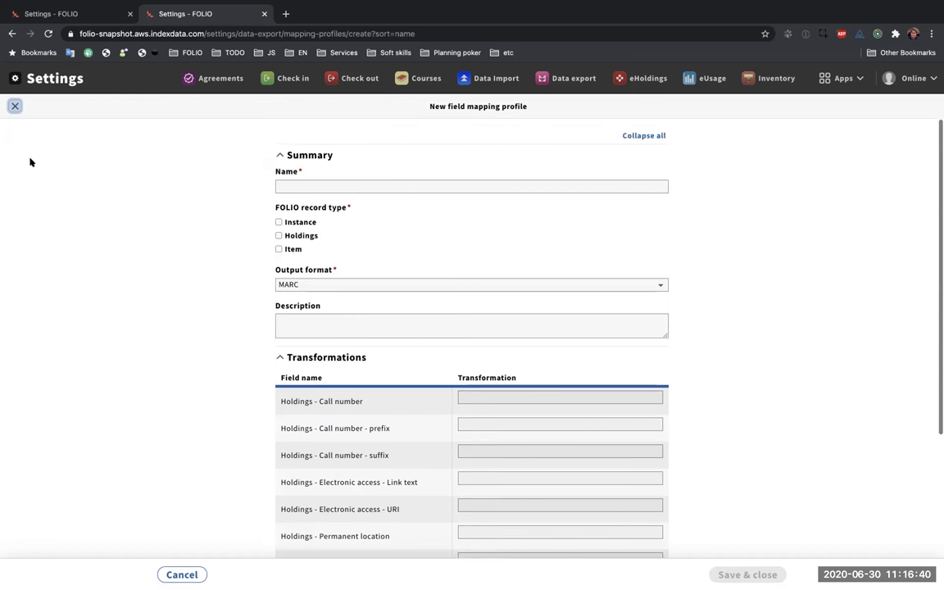
left_click(14, 108)
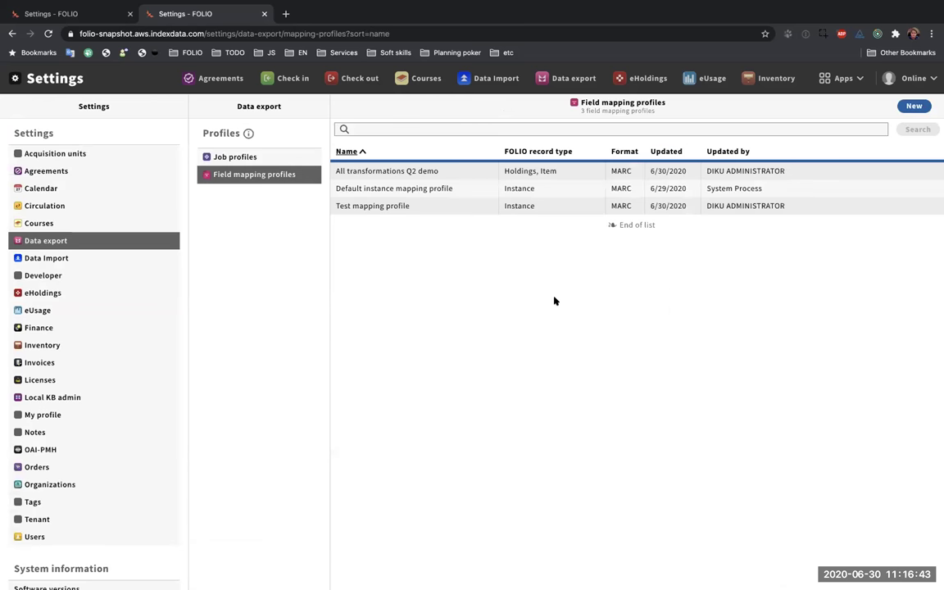
left_click(441, 208)
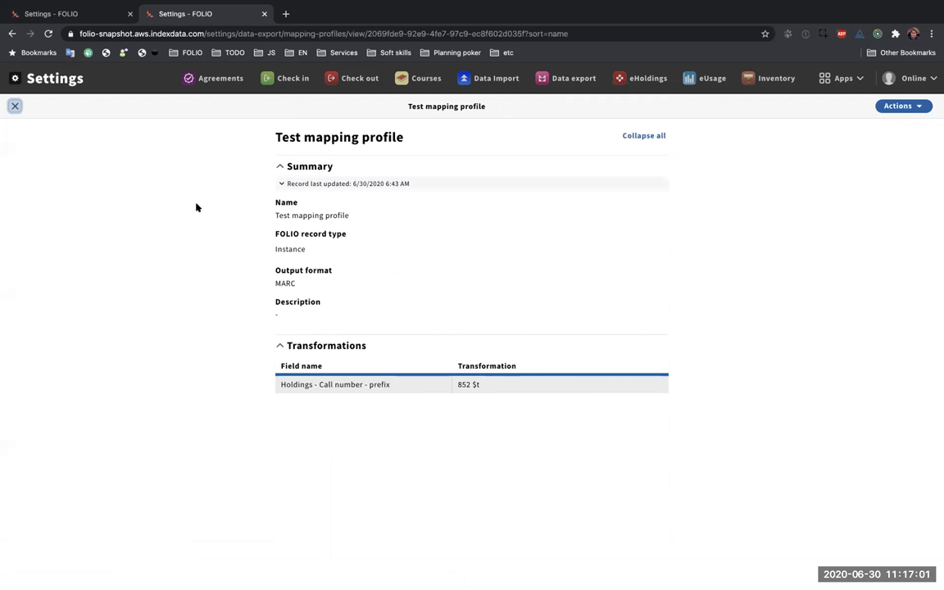
left_click(288, 184)
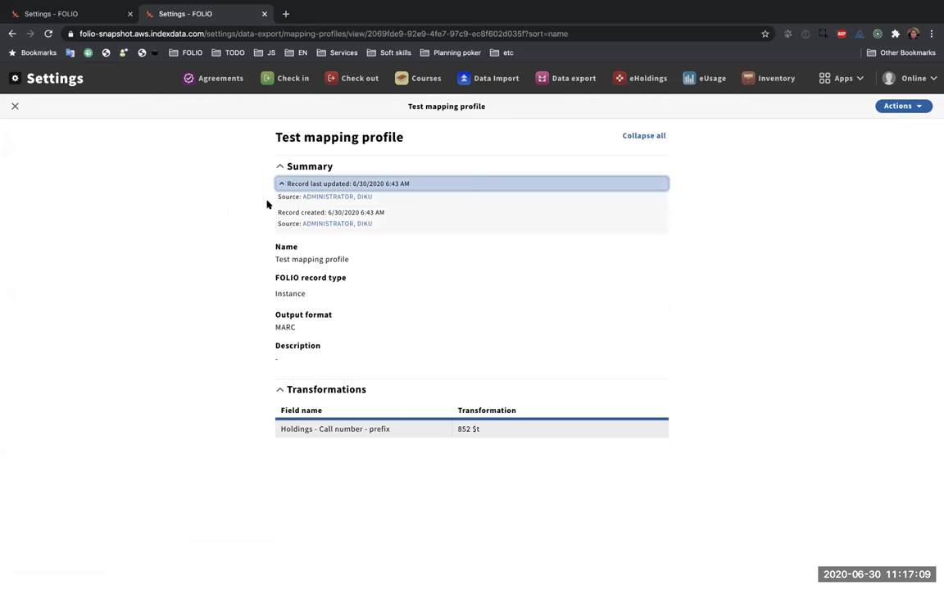
left_click(231, 205)
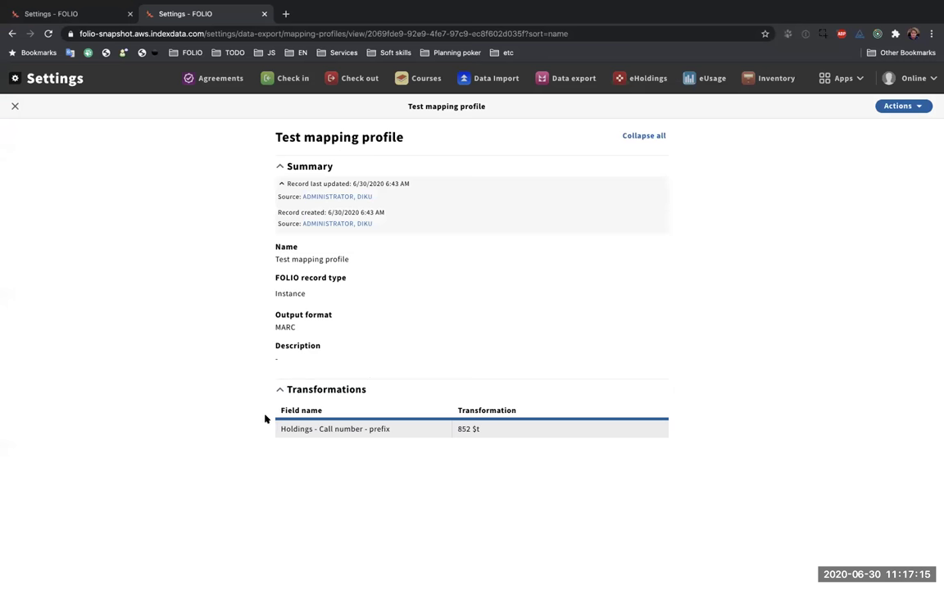
left_click(14, 106)
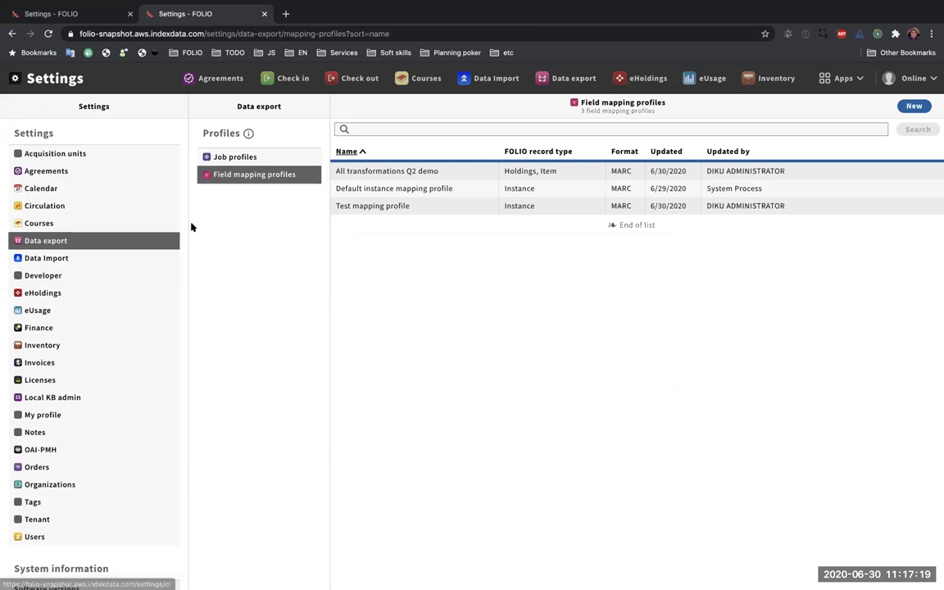
- Open the Test job profile details from the Job profiles list
left_click(248, 157)
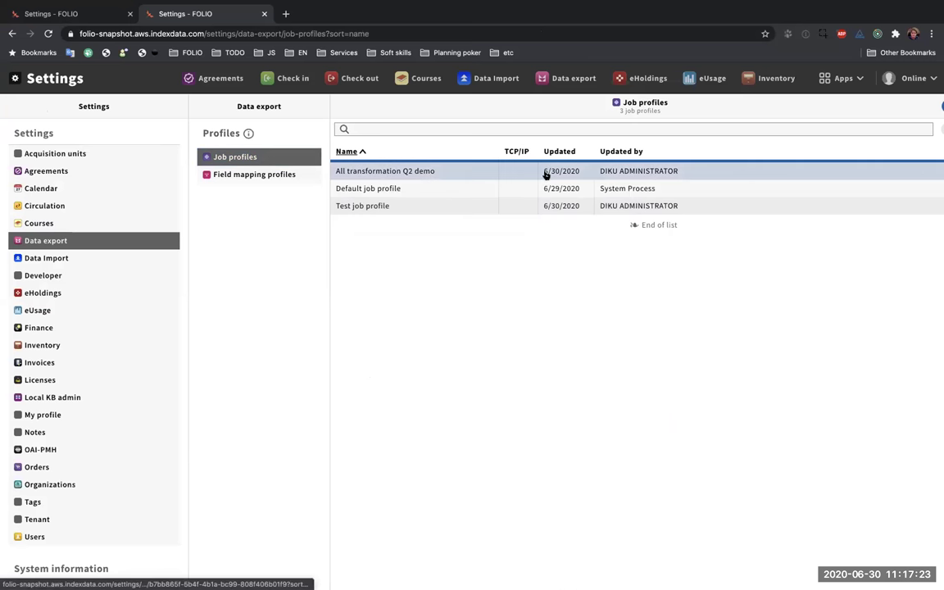
left_click(411, 210)
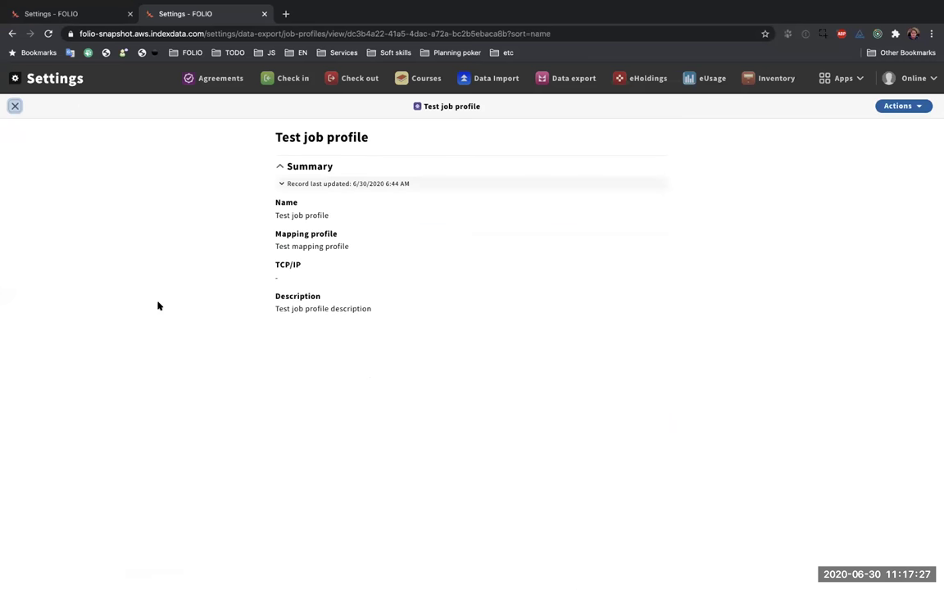
left_click(148, 246)
- Check the Test job profile's linked mapping profile name, then close the job profile
left_click_drag(272, 248, 375, 247)
left_click(350, 248)
left_click_drag(272, 246, 412, 248)
left_click(238, 253)
left_click_drag(272, 248, 367, 248)
left_click(241, 261)
left_click(15, 106)
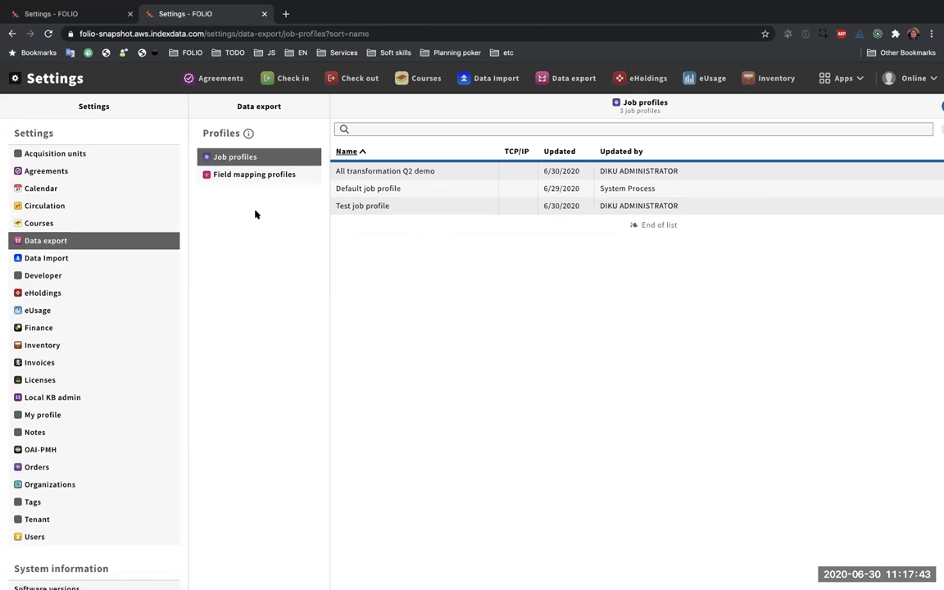
left_click(566, 79)
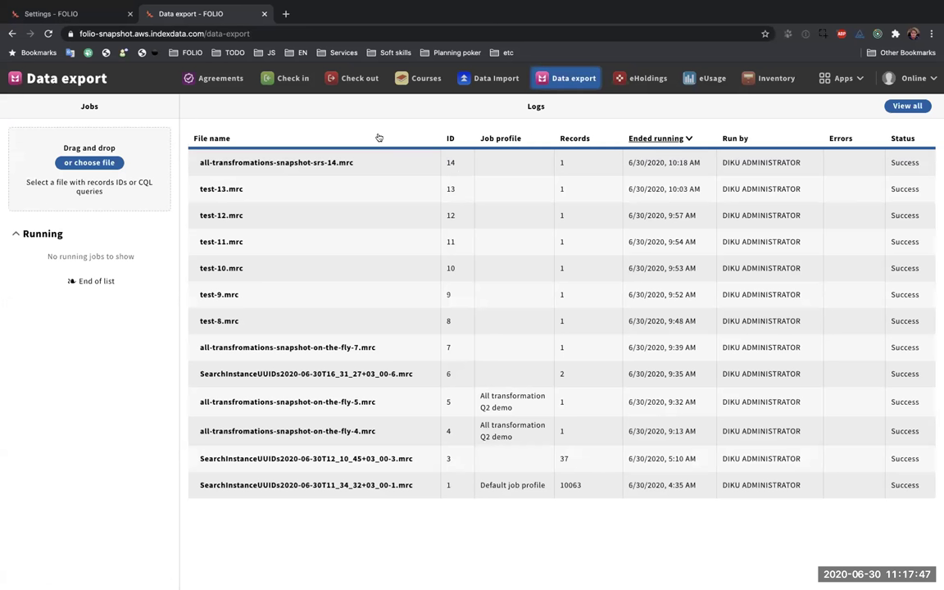
- Upload the SearchInstanceUUIDs CSV file from Downloads into Data export
left_click(277, 107)
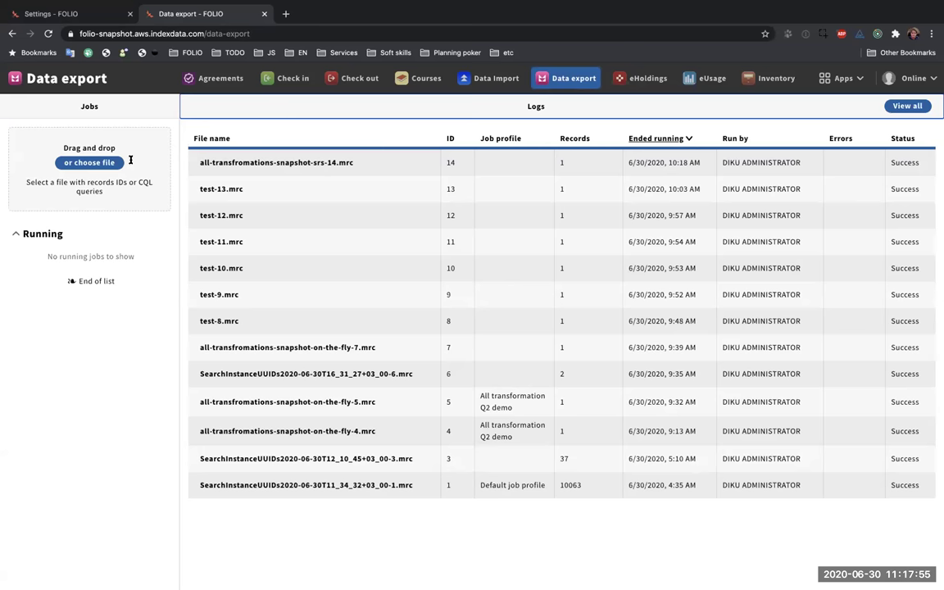
left_click(82, 182)
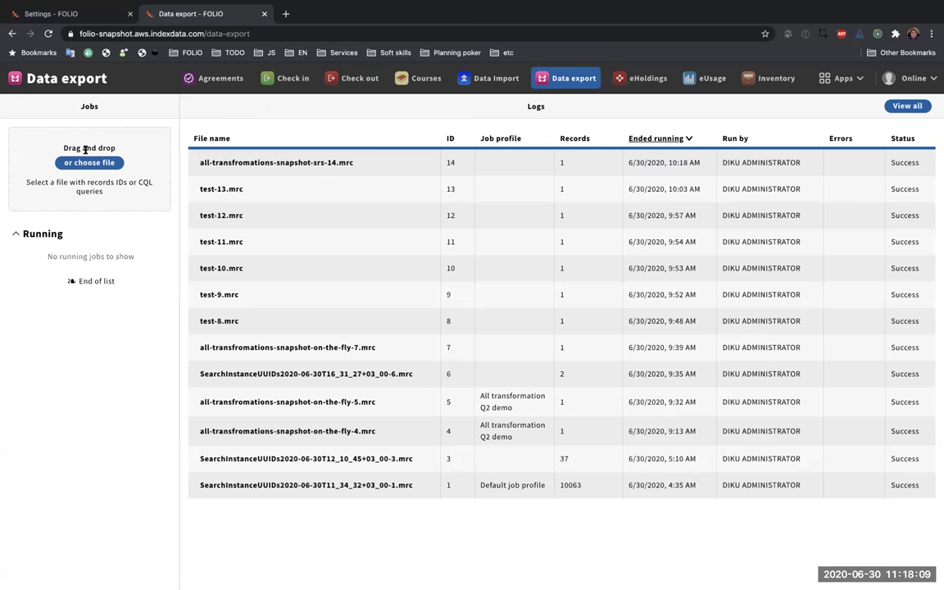
left_click(89, 162)
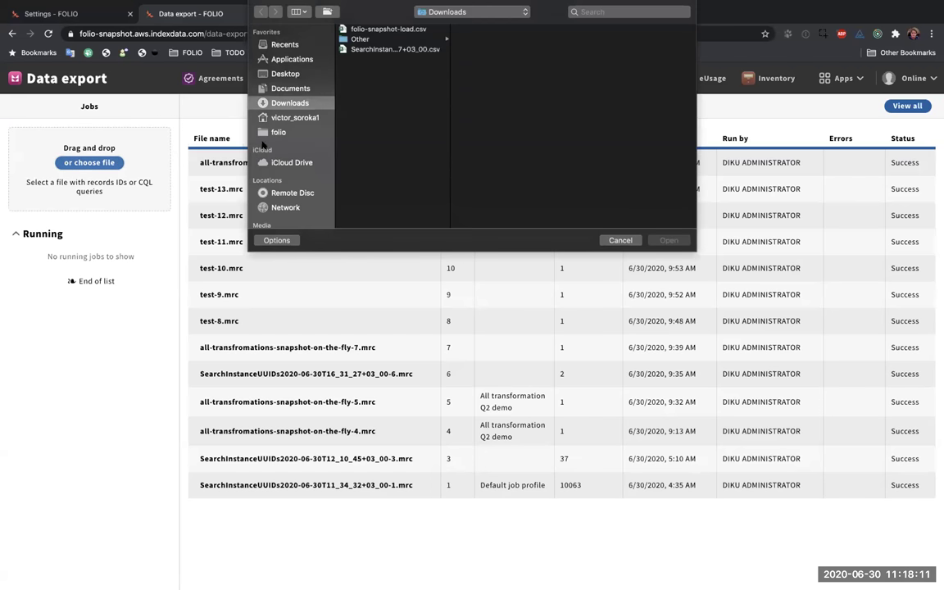
left_click(390, 50)
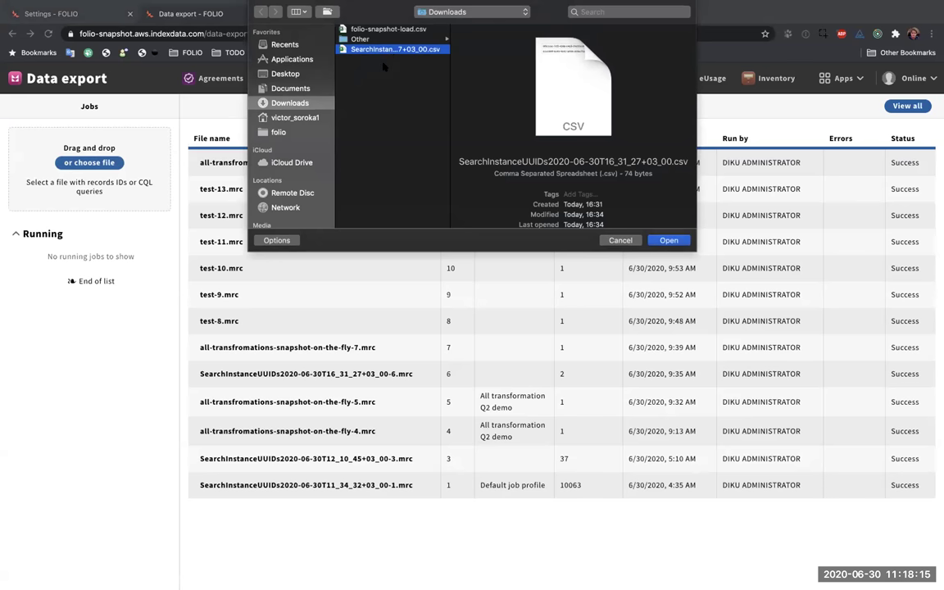
left_click(668, 240)
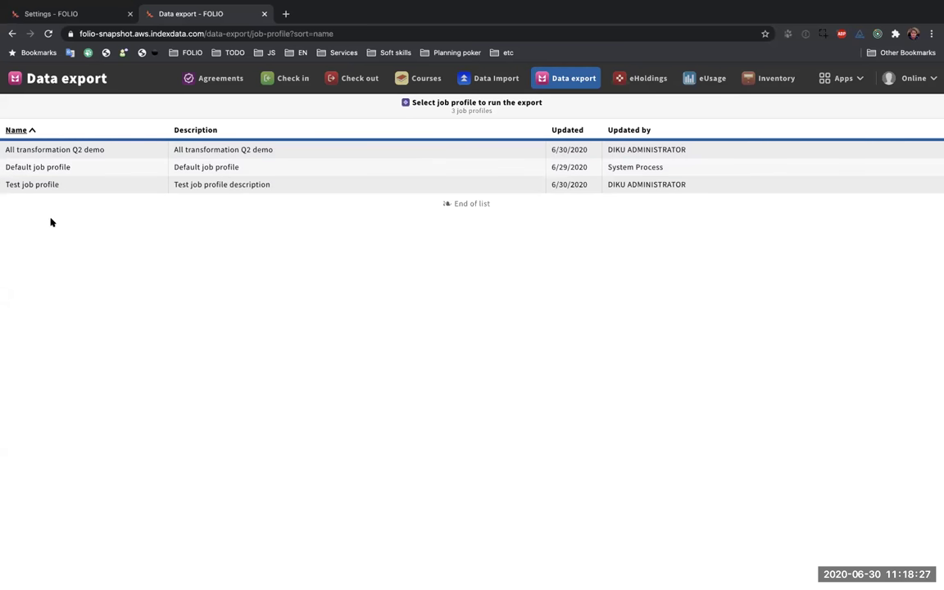
- Select Test job profile, then cancel its export confirmation
left_click(73, 184)
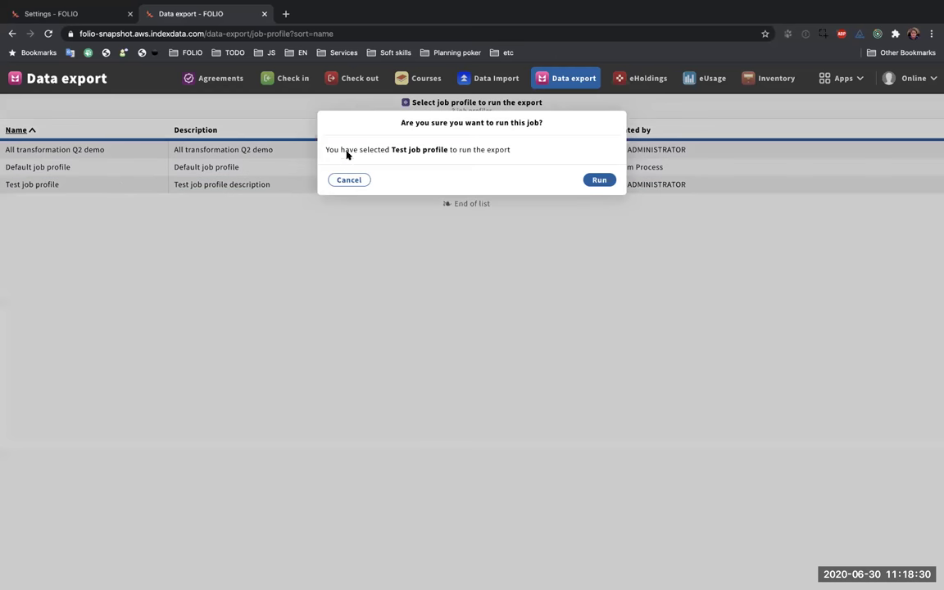
left_click_drag(321, 150, 516, 151)
left_click(525, 152)
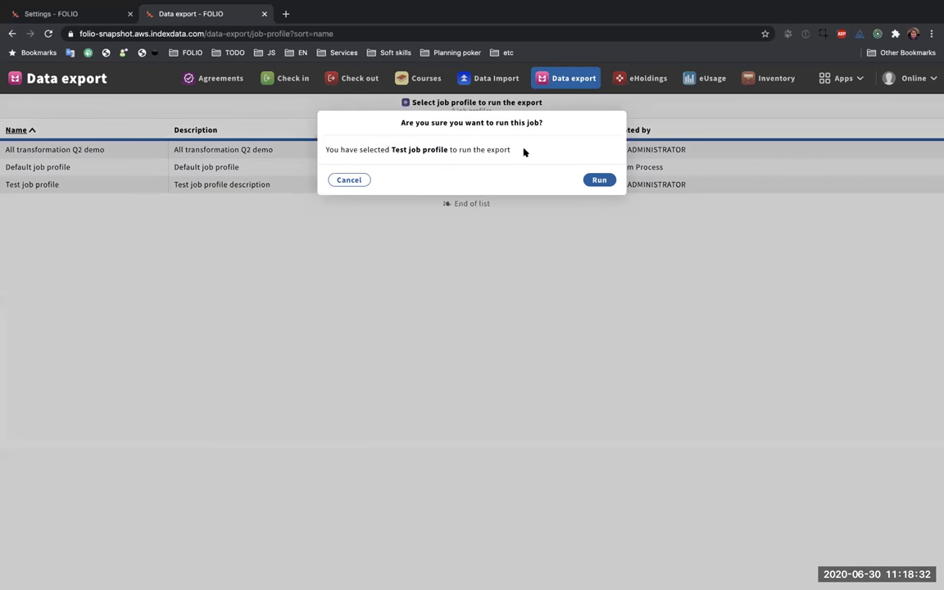
left_click(346, 181)
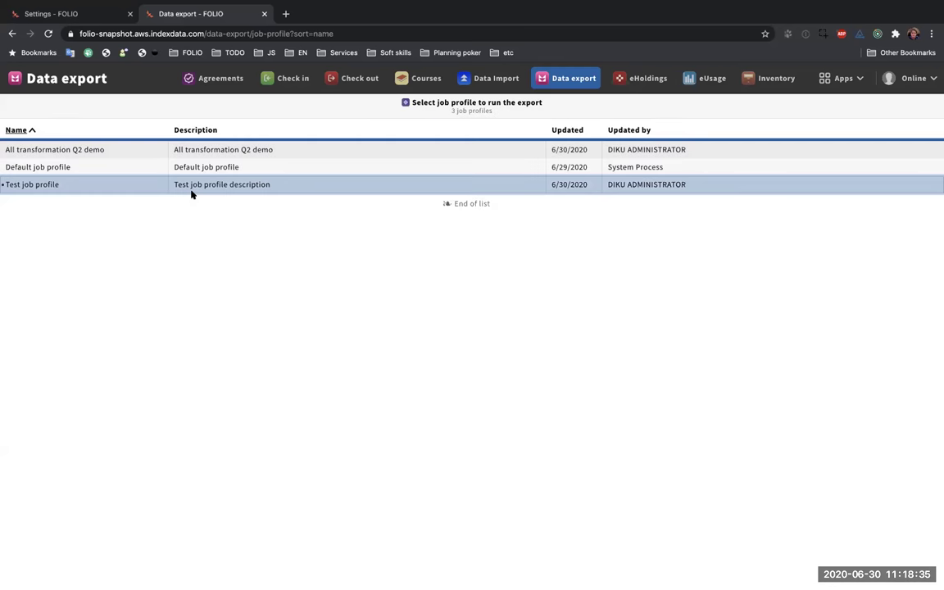
- Run the export using the All transformation Q2 demo job profile
left_click(288, 149)
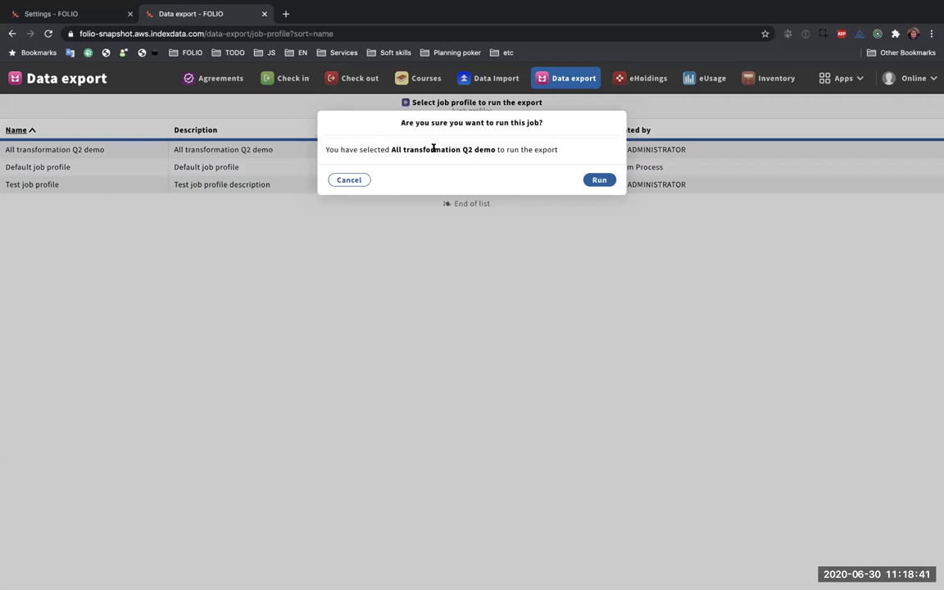
left_click_drag(496, 150, 393, 150)
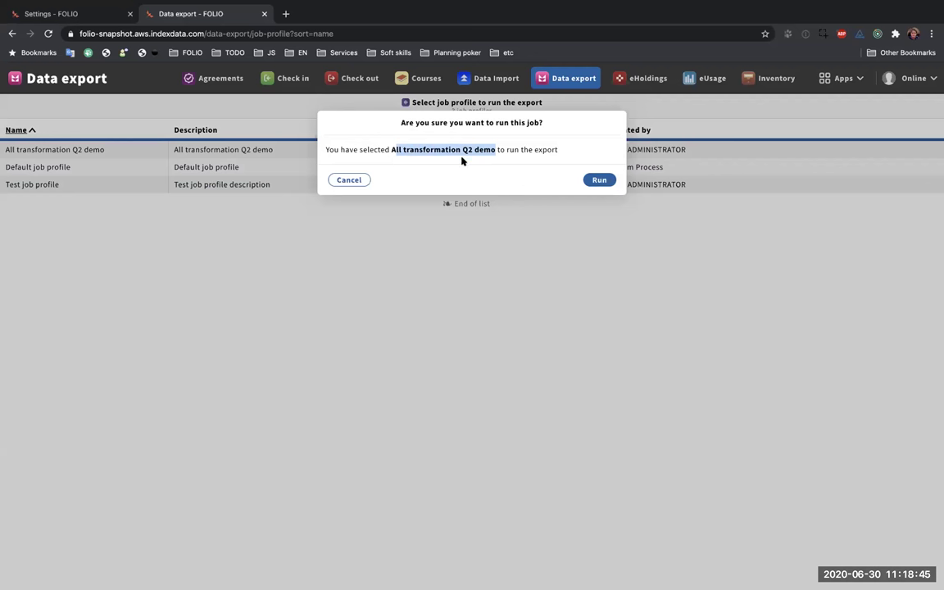
left_click(598, 180)
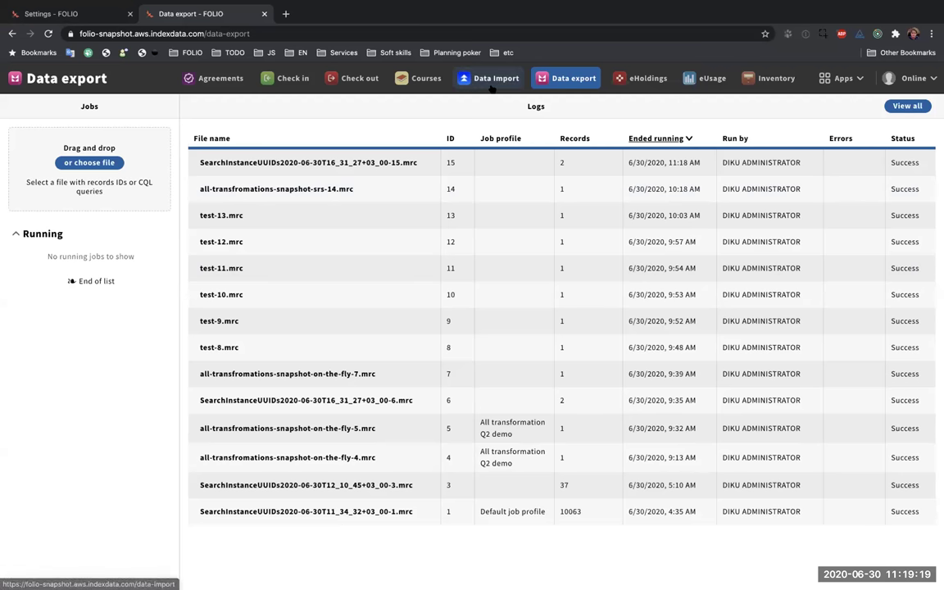
- Download SearchInstanceUUIDs2020-06-30T16_31_27+03_00-15.mrc from the job 15 log entry
left_click(270, 161)
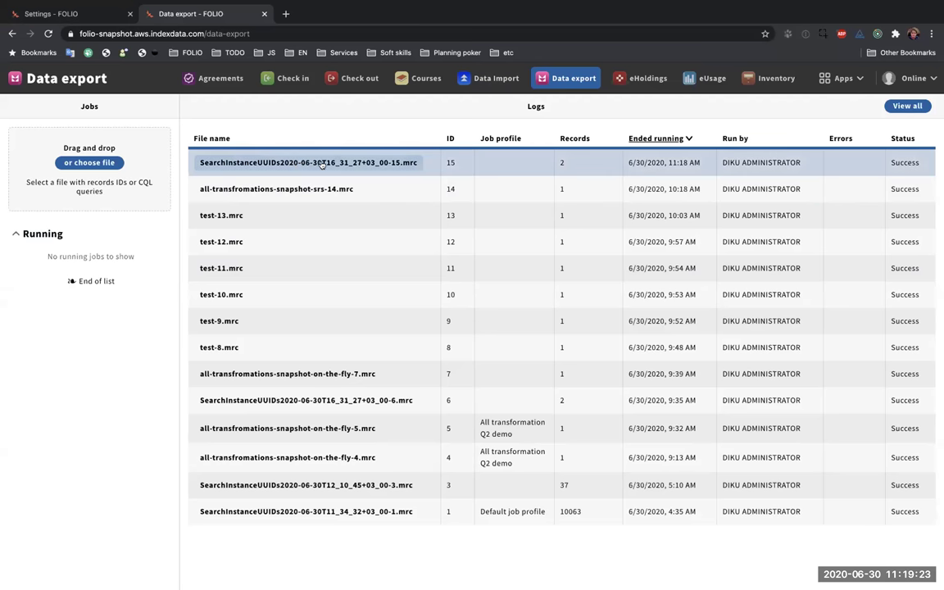
scroll(322, 164, "right", 1)
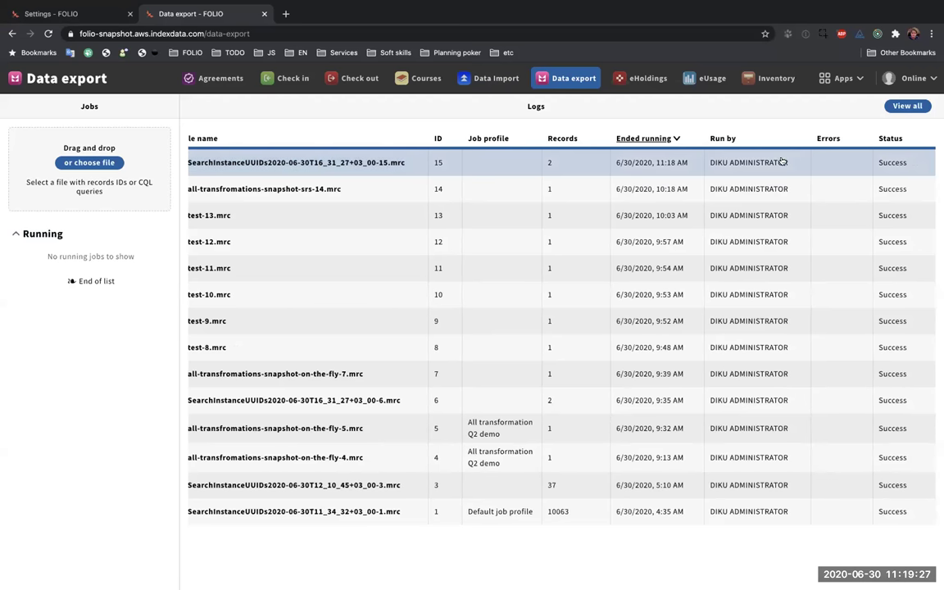
scroll(721, 160, "left", 1)
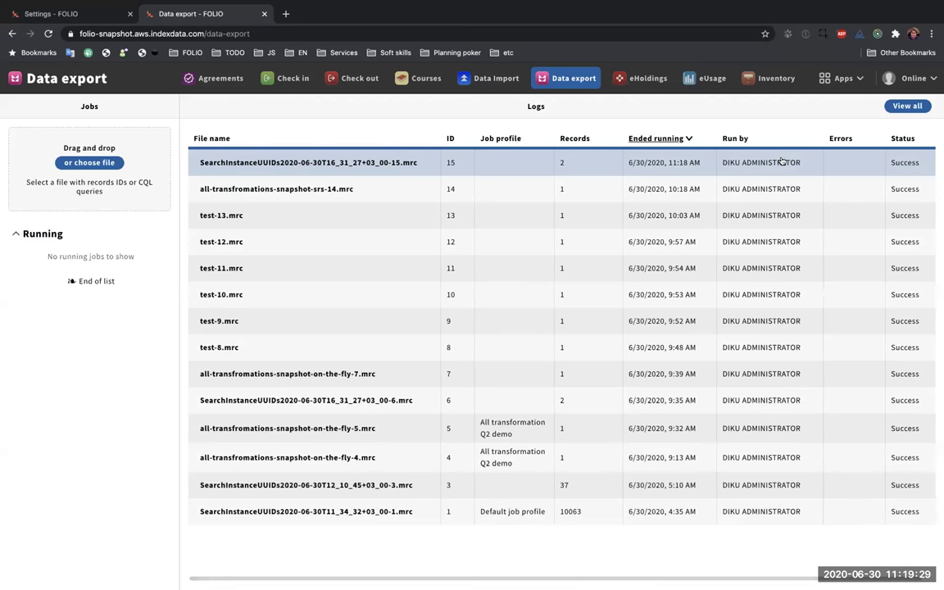
double_click(84, 182)
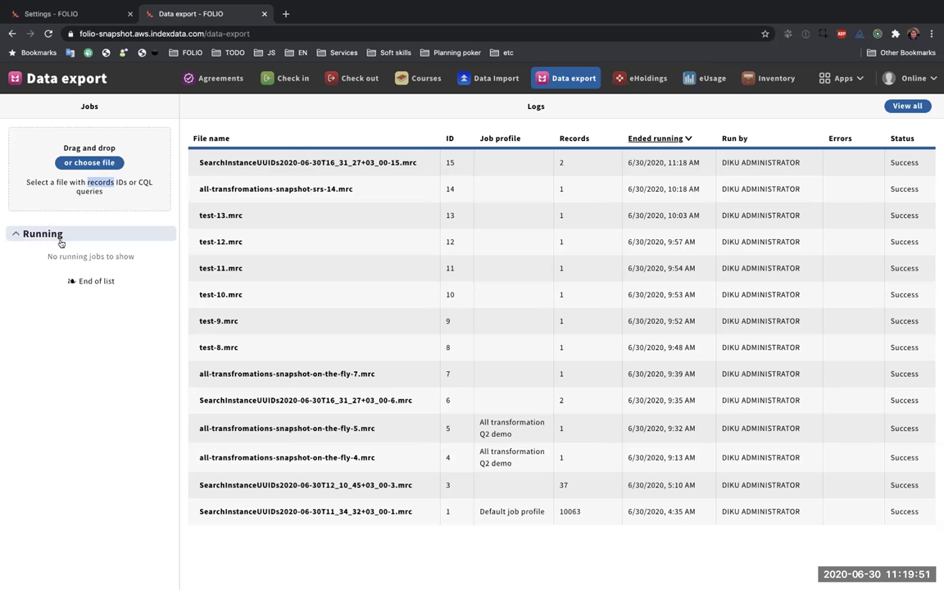
left_click(77, 186)
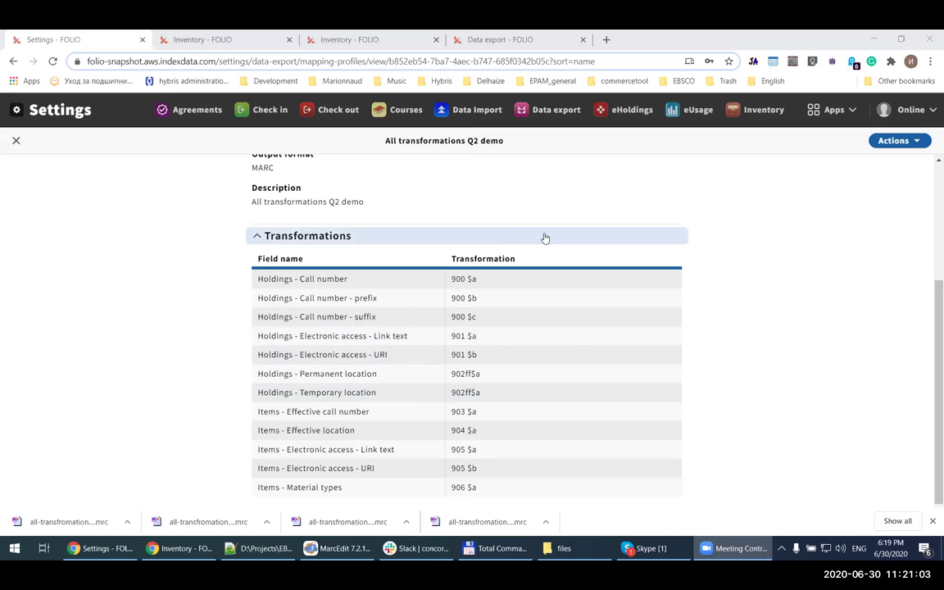
scroll(401, 196, "up", 3)
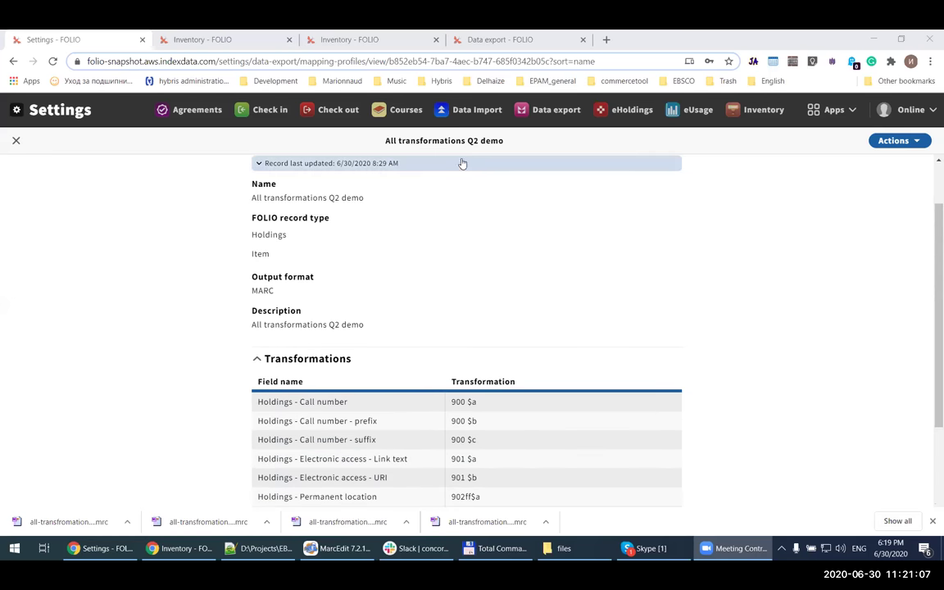
scroll(457, 200, "up", 1)
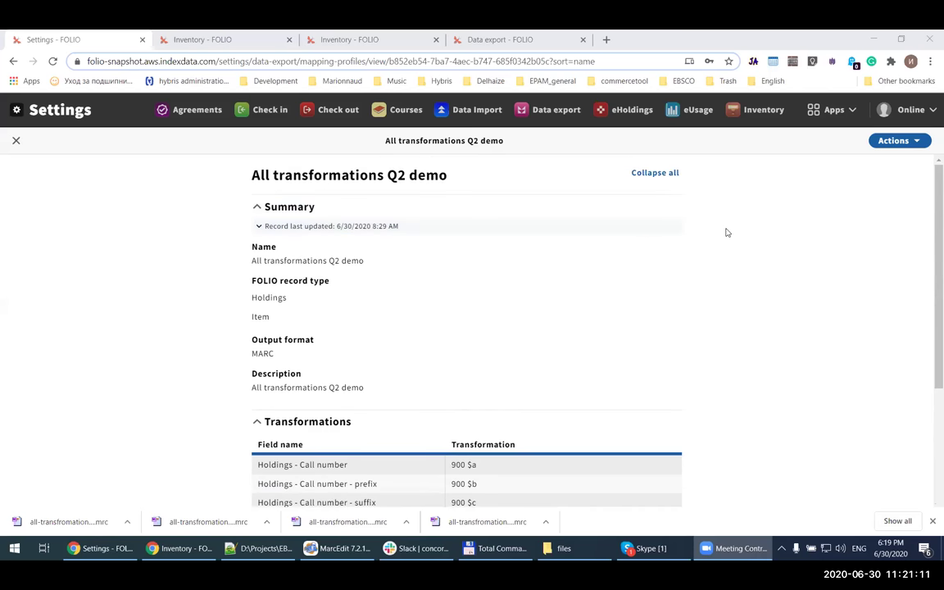
scroll(725, 232, "down", 2)
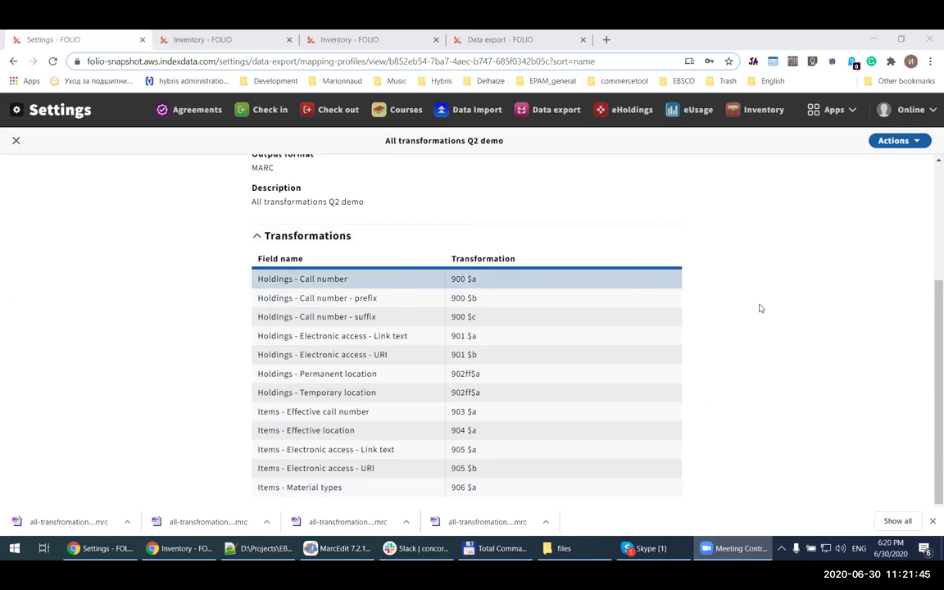
scroll(746, 328, "up", 3)
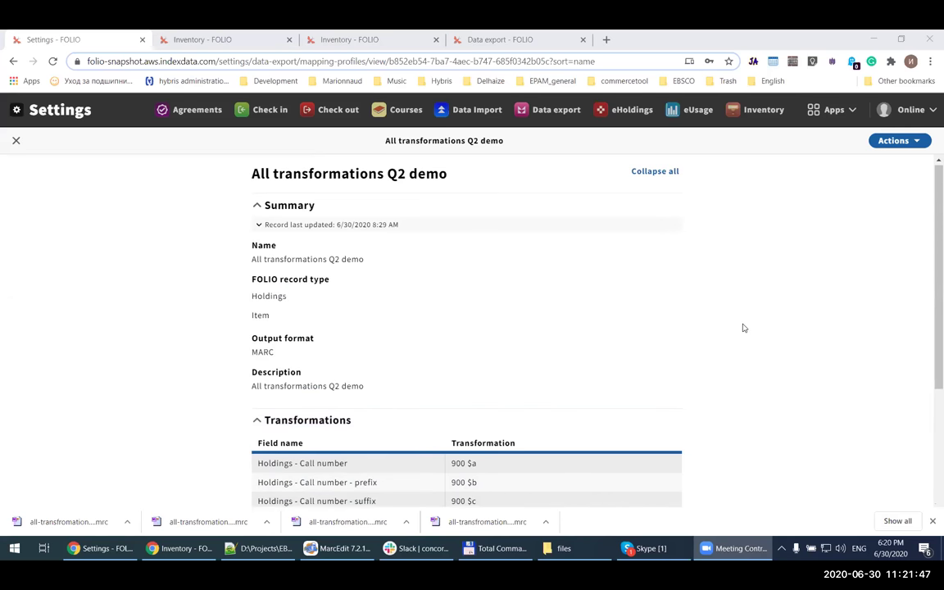
scroll(743, 328, "down", 3)
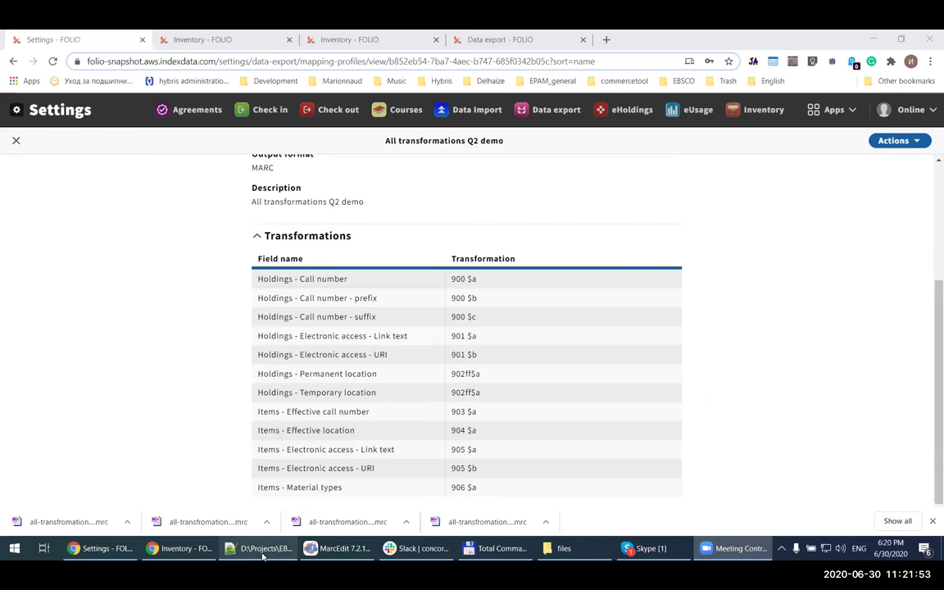
mouse_move(259, 558)
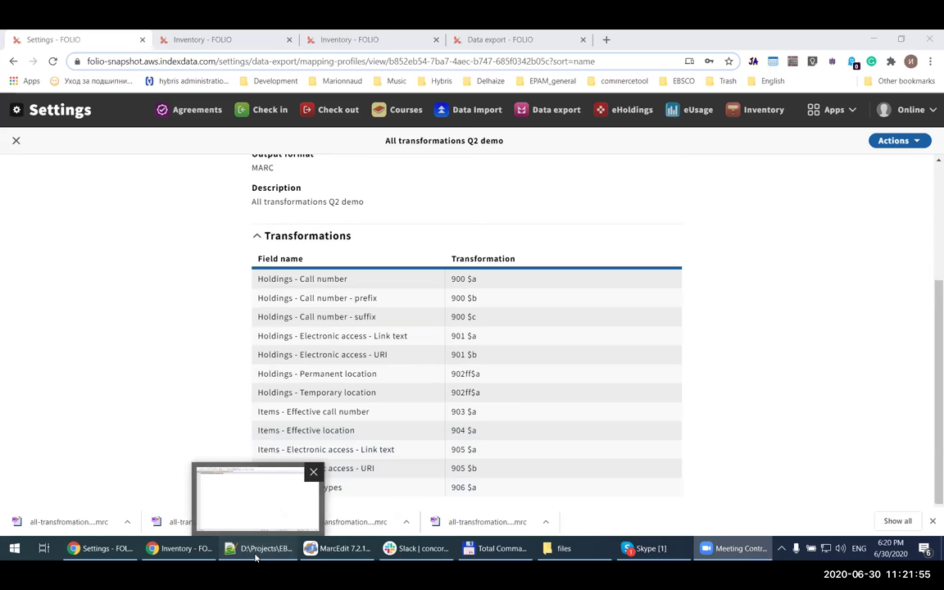
- Copy the instance UUID line from the snapshot CSV in Notepad++ and return to FOLIO Inventory
left_click(257, 555)
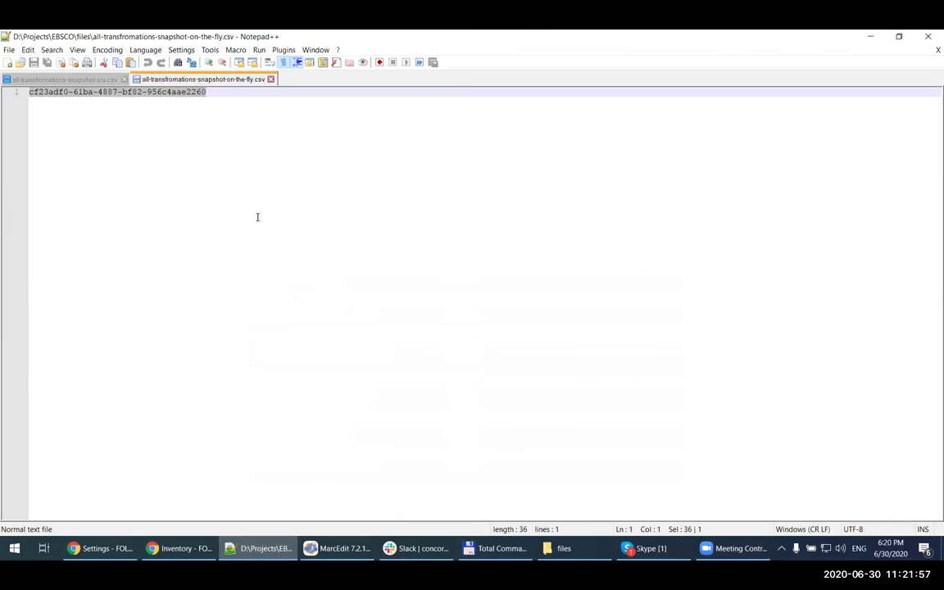
left_click(240, 137)
left_click_drag(210, 92, 30, 91)
key("ctrl+c")
left_click(264, 557)
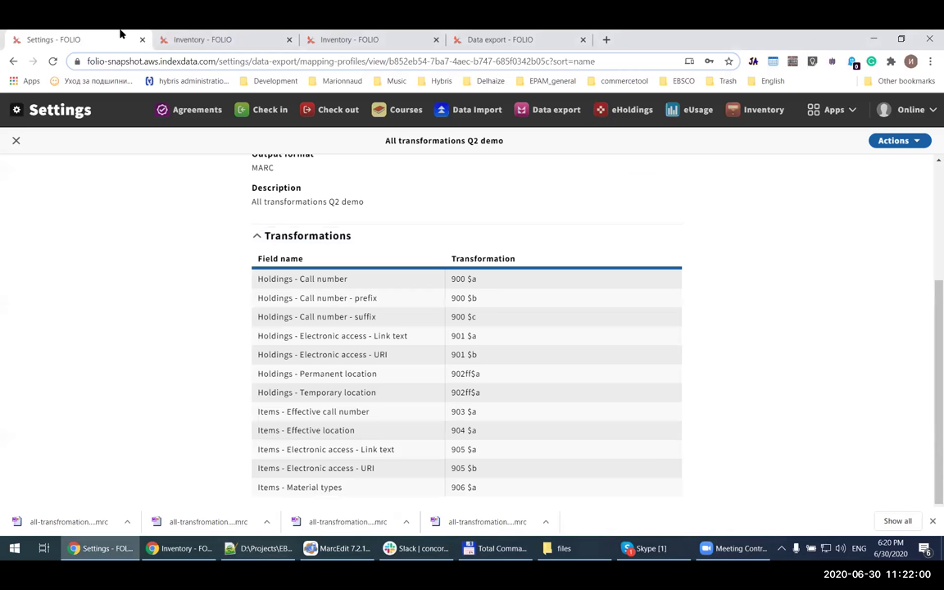
left_click(229, 36)
- Search Inventory by the pasted instance UUID and open and browse the Temeraire record
key("ctrl+v")
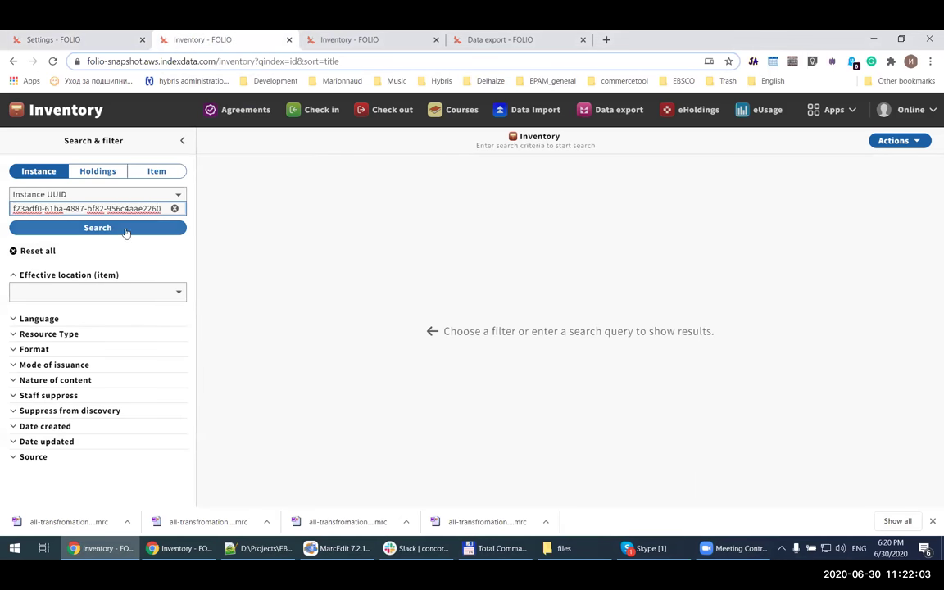
left_click(125, 229)
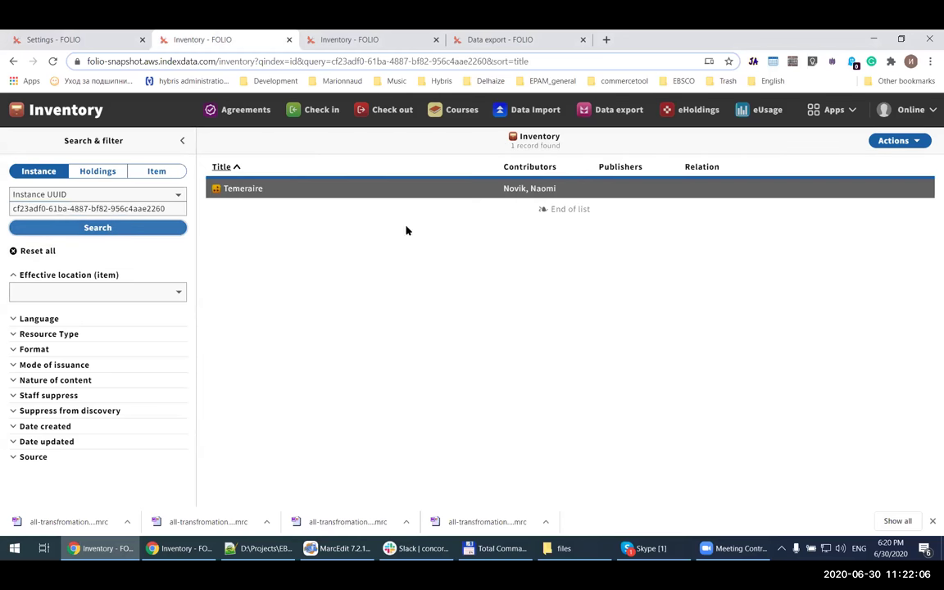
left_click(291, 194)
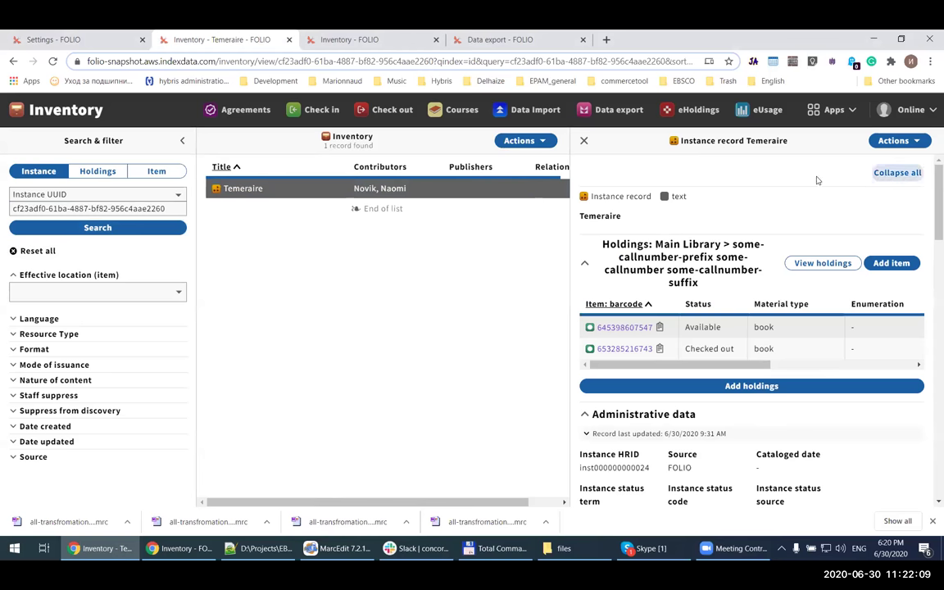
left_click_drag(583, 197, 296, 239)
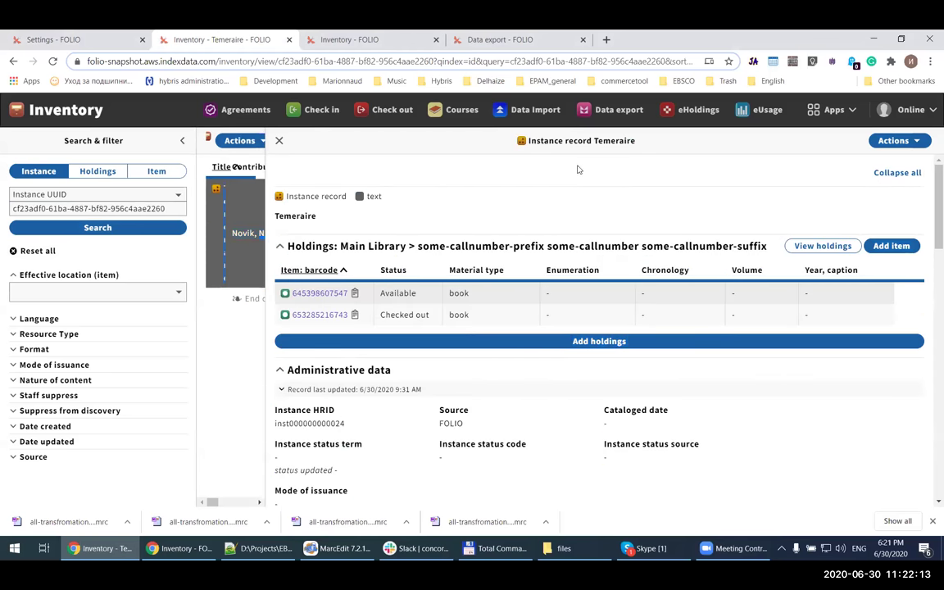
scroll(571, 260, "down", 2)
scroll(571, 282, "down", 7)
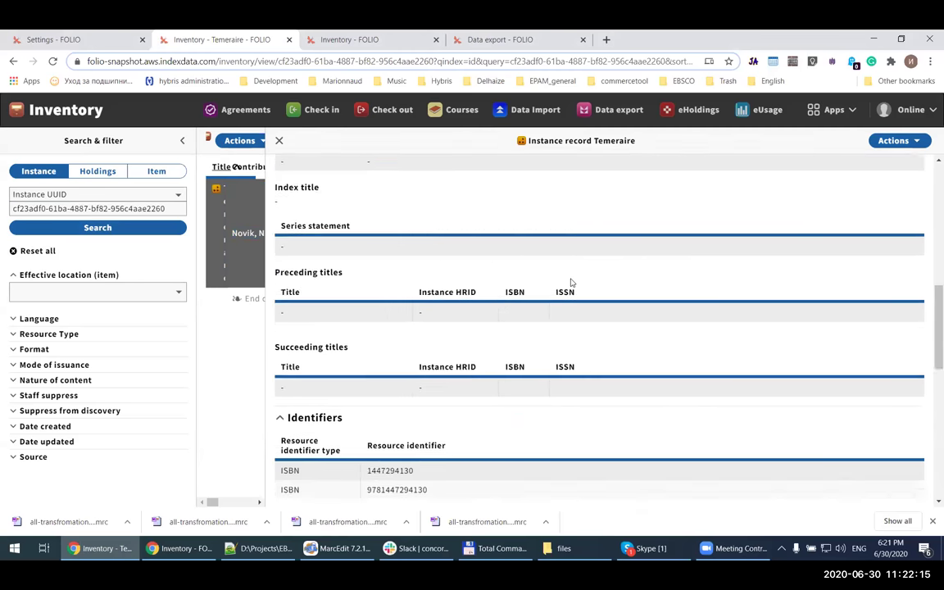
scroll(572, 281, "down", 2)
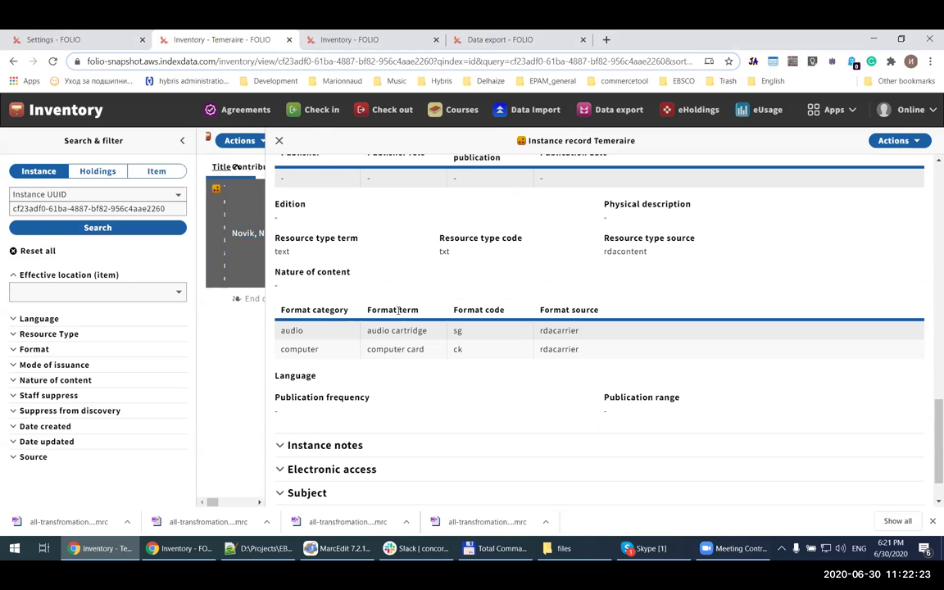
scroll(366, 344, "up", 3)
scroll(367, 343, "up", 10)
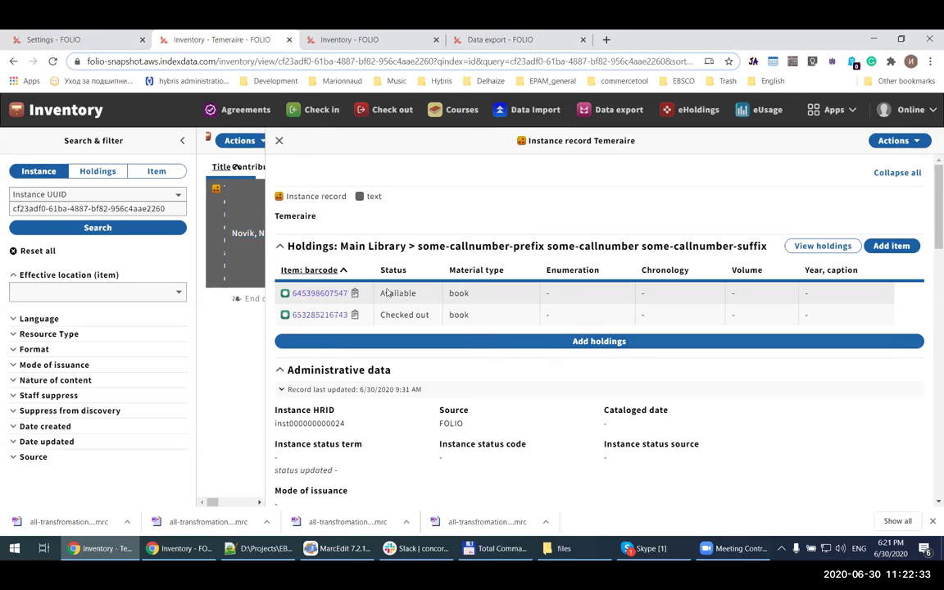
left_click(803, 250)
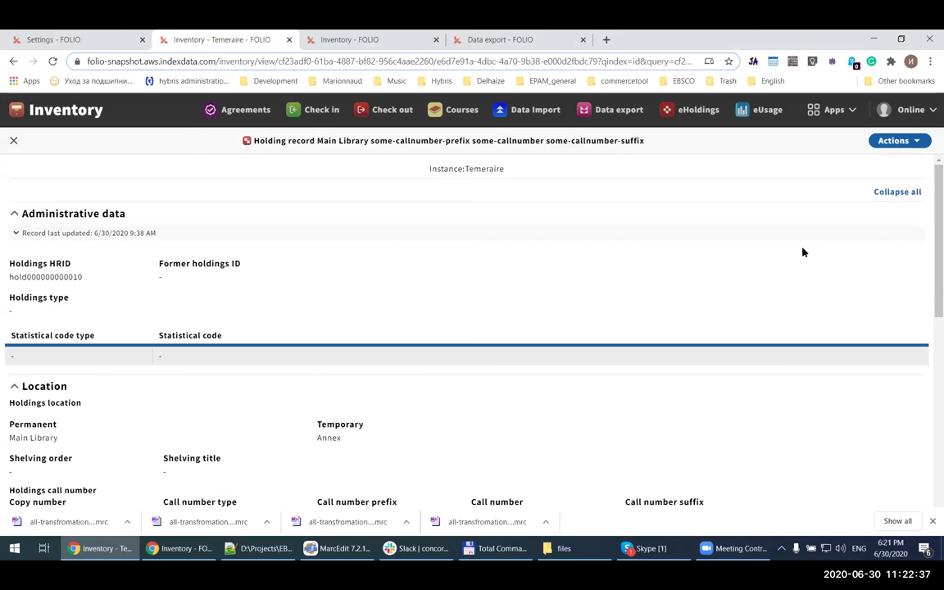
scroll(530, 183, "down", 3)
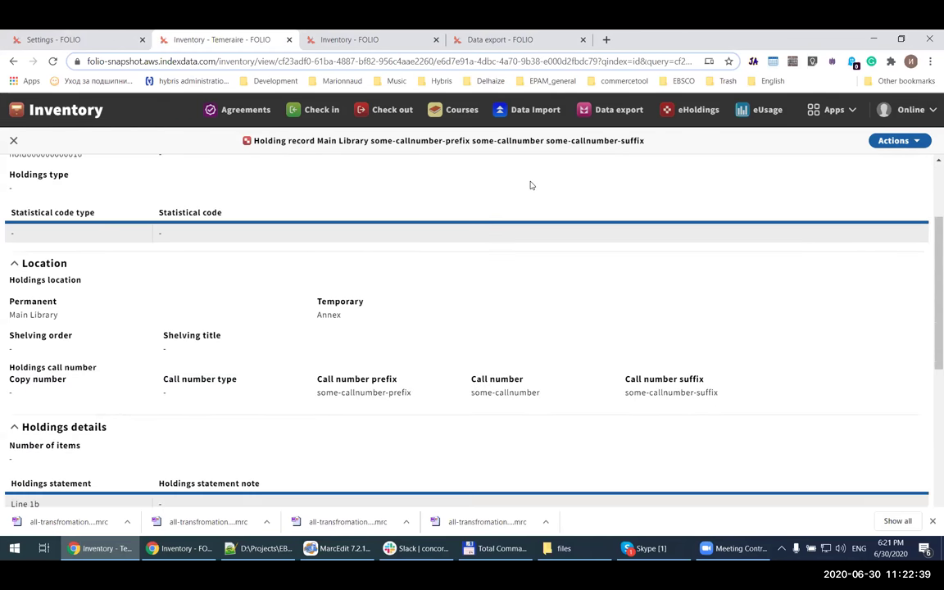
left_click(88, 38)
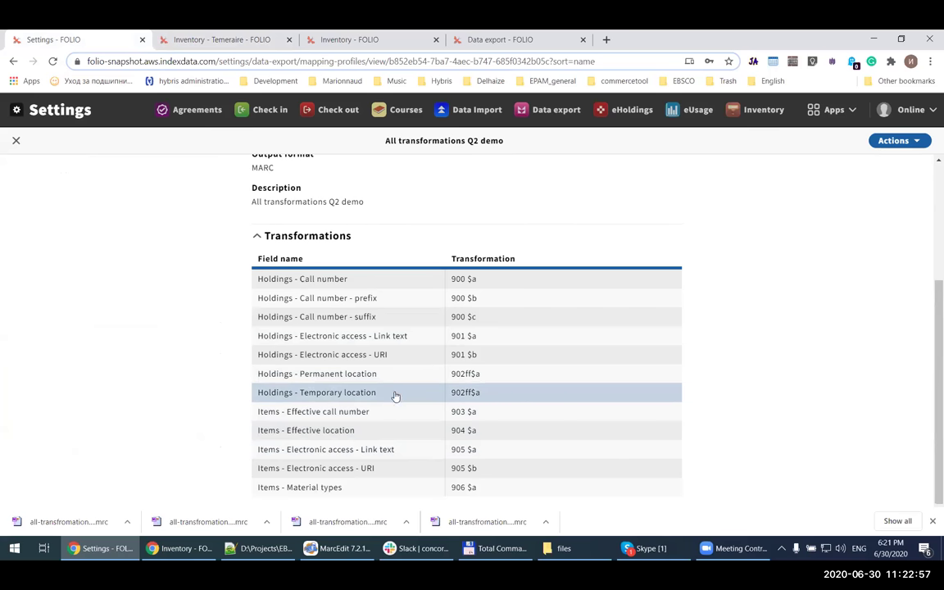
left_click(233, 36)
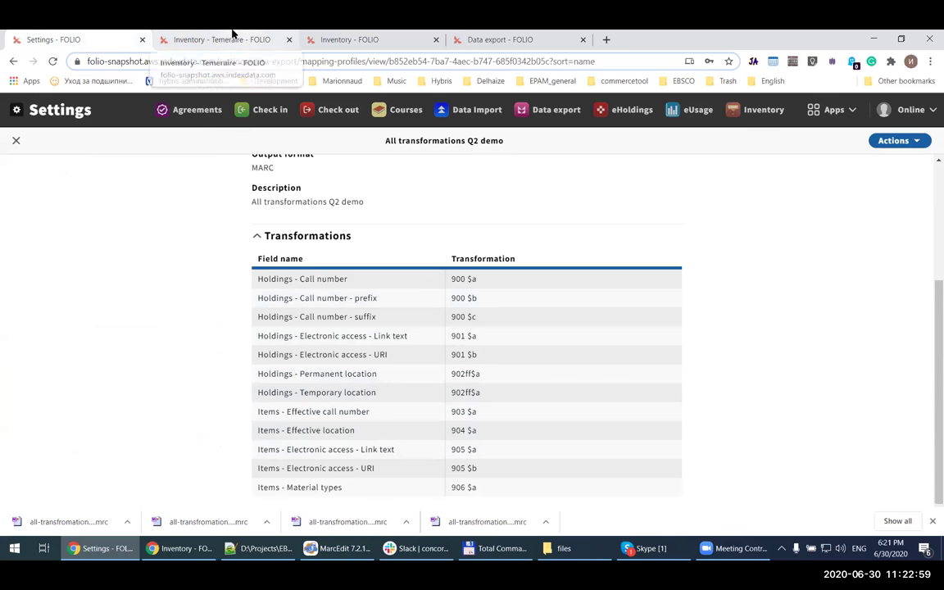
scroll(246, 332, "down", 1)
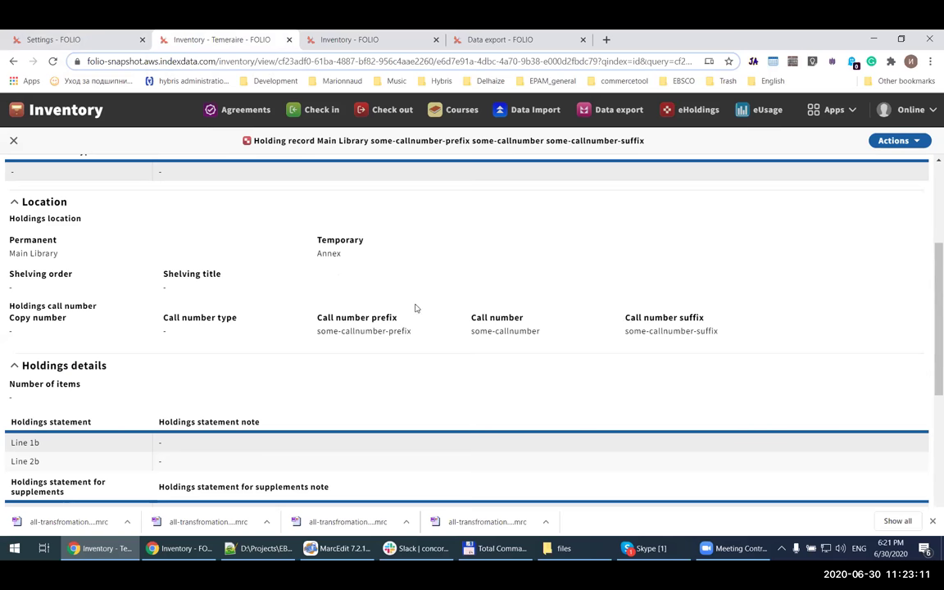
scroll(426, 278, "down", 3)
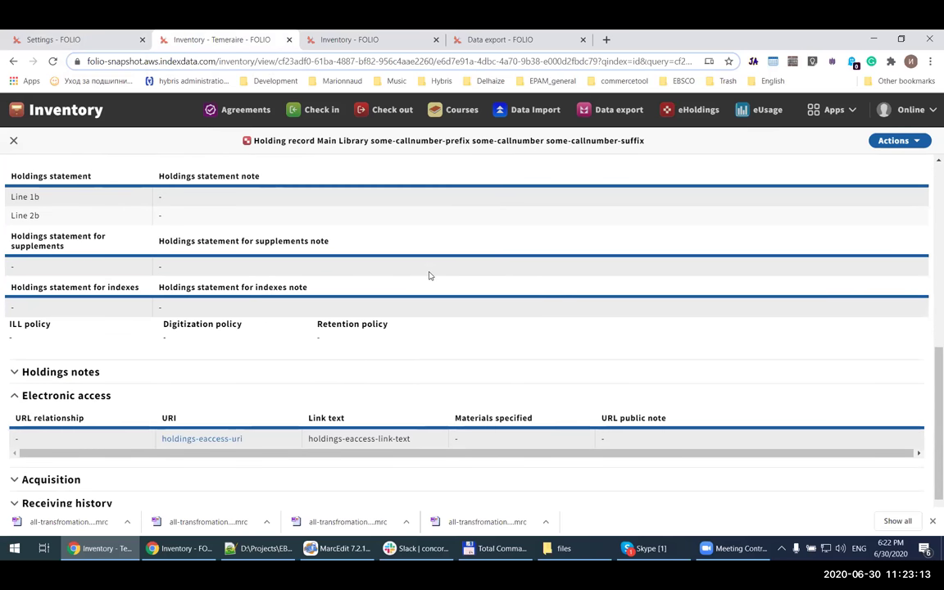
scroll(428, 275, "down", 1)
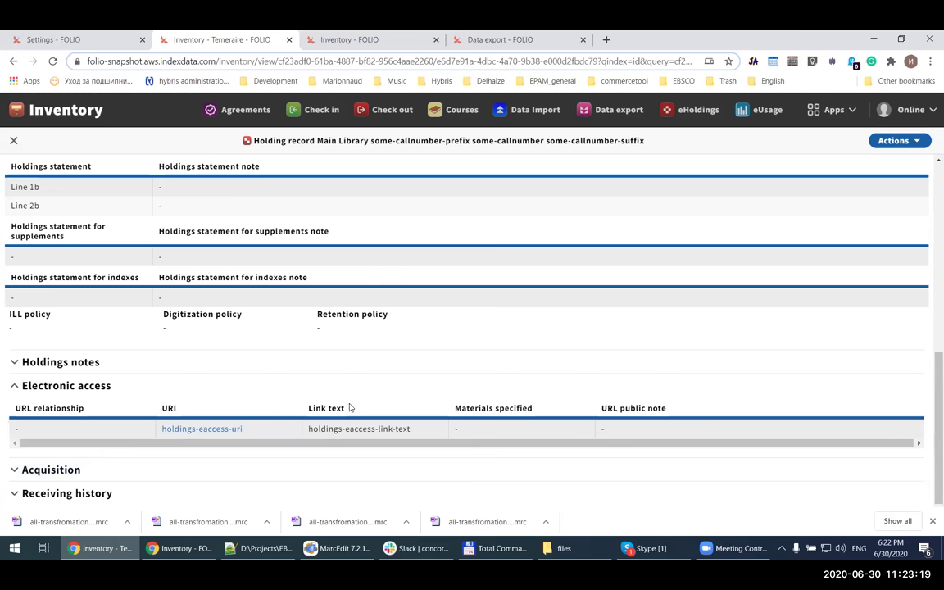
scroll(336, 397, "up", 5)
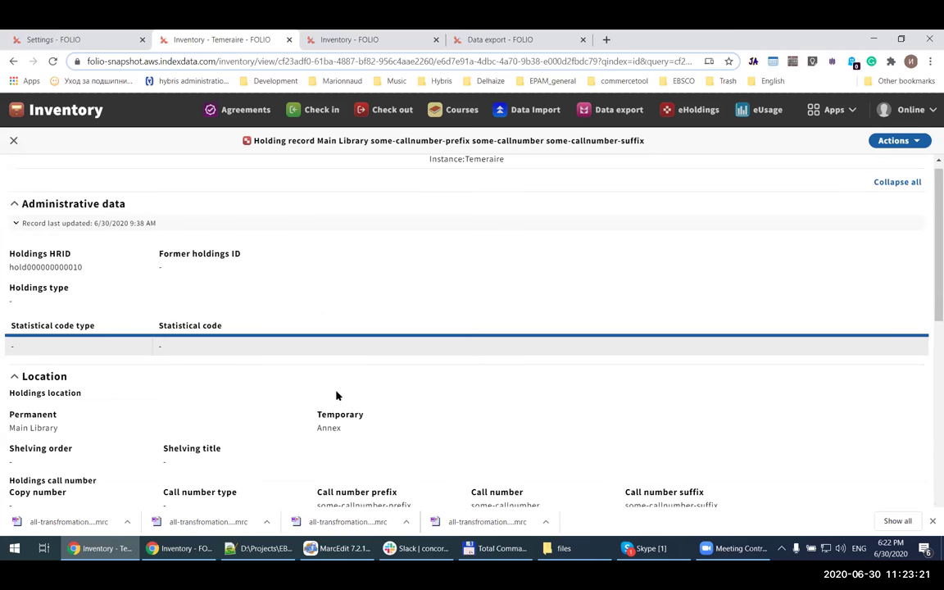
left_click(13, 140)
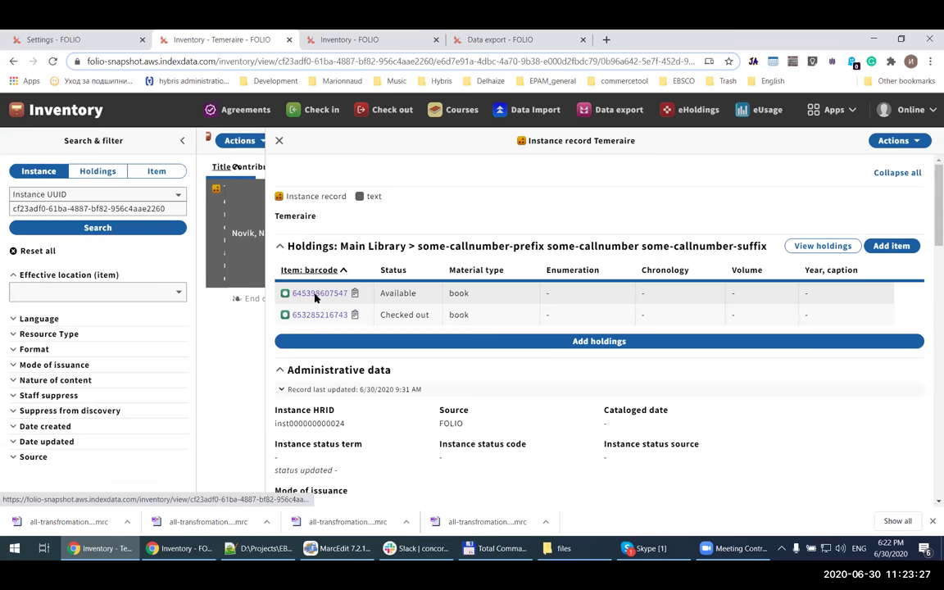
left_click(316, 295)
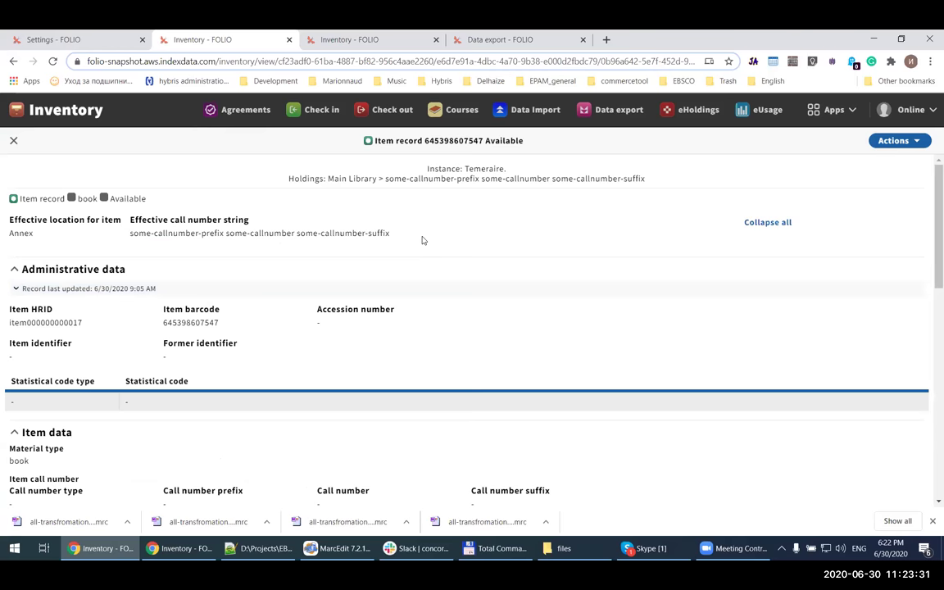
scroll(423, 240, "down", 1)
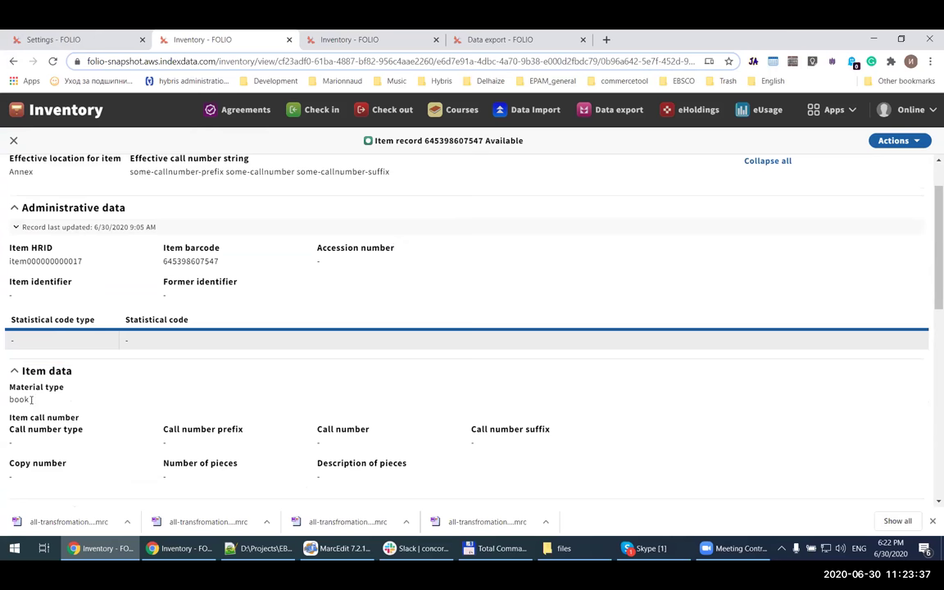
scroll(33, 400, "down", 1)
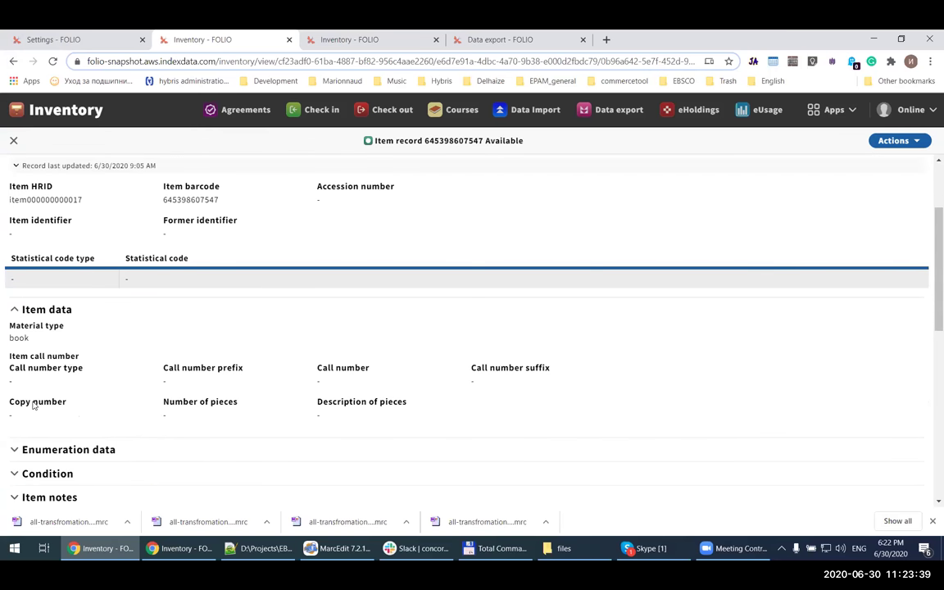
scroll(70, 370, "up", 2)
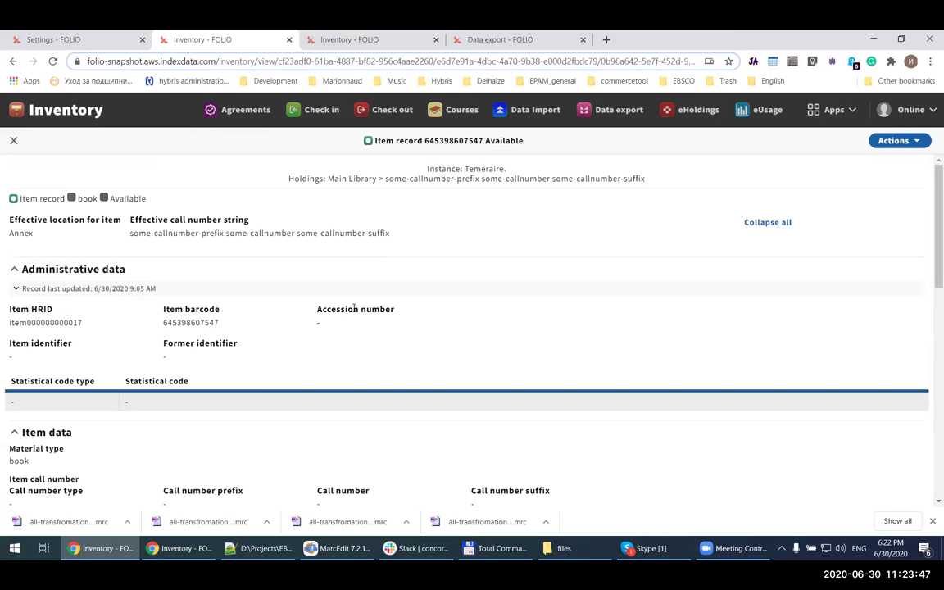
scroll(352, 310, "down", 5)
scroll(354, 308, "down", 2)
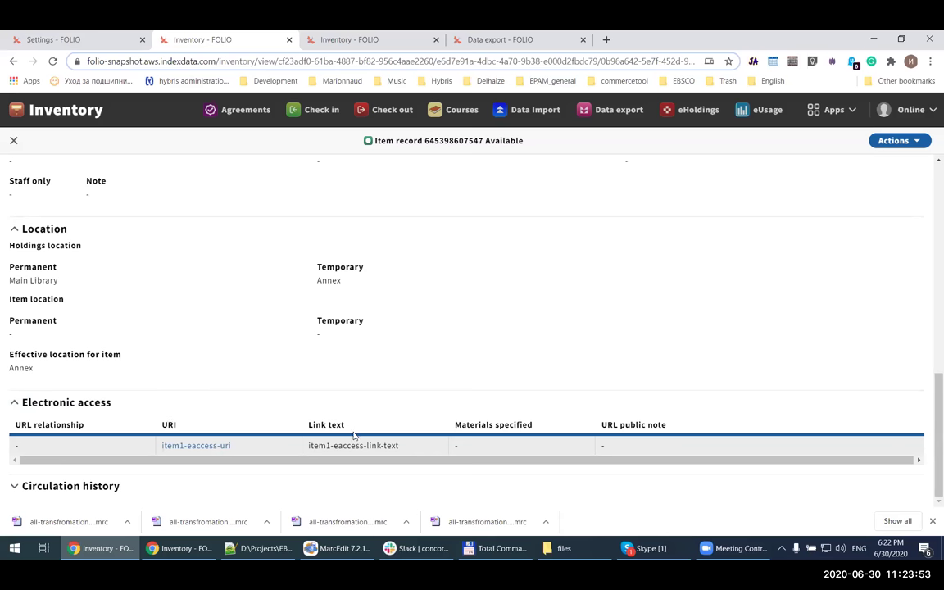
left_click(12, 141)
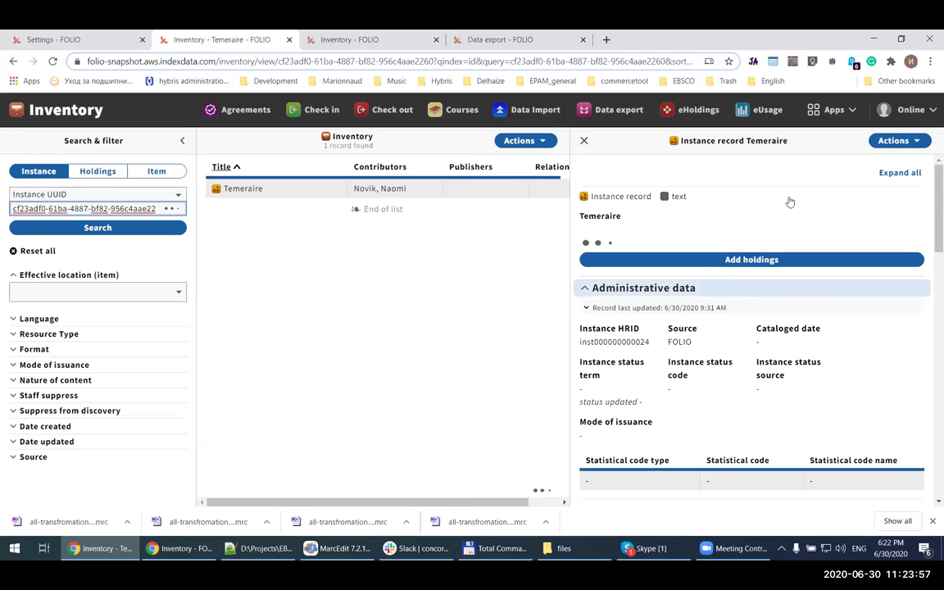
left_click(615, 349)
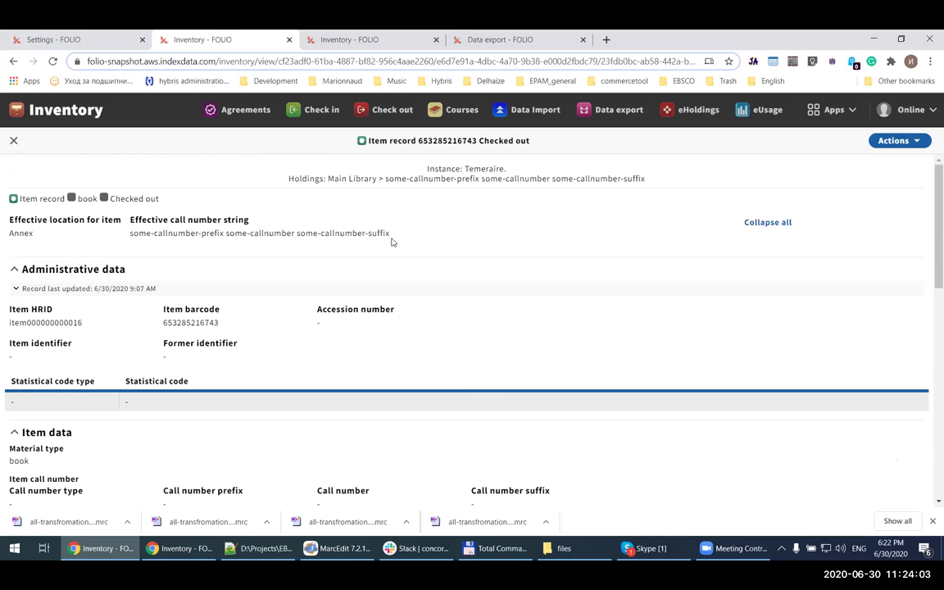
scroll(192, 233, "down", 3)
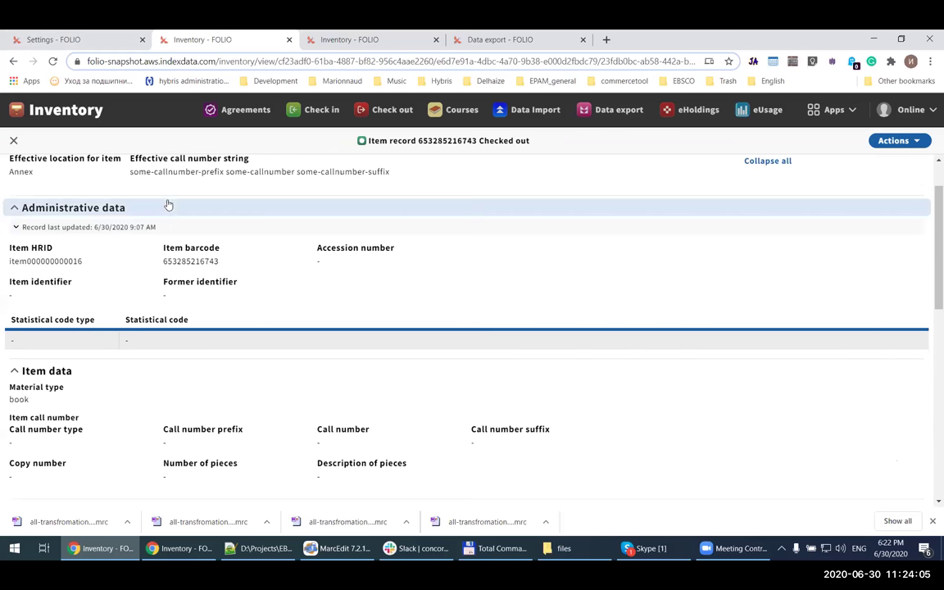
scroll(69, 337, "down", 5)
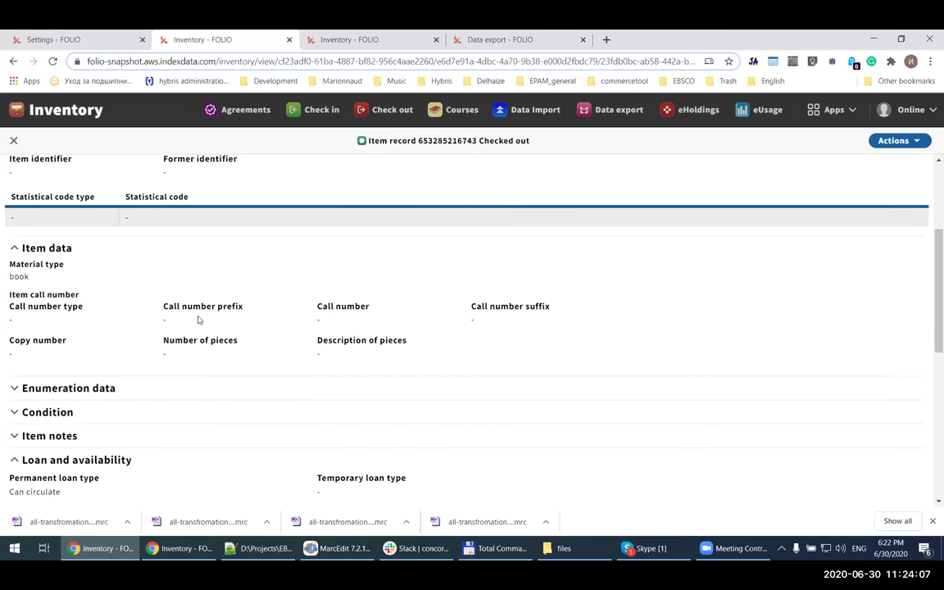
scroll(195, 313, "down", 5)
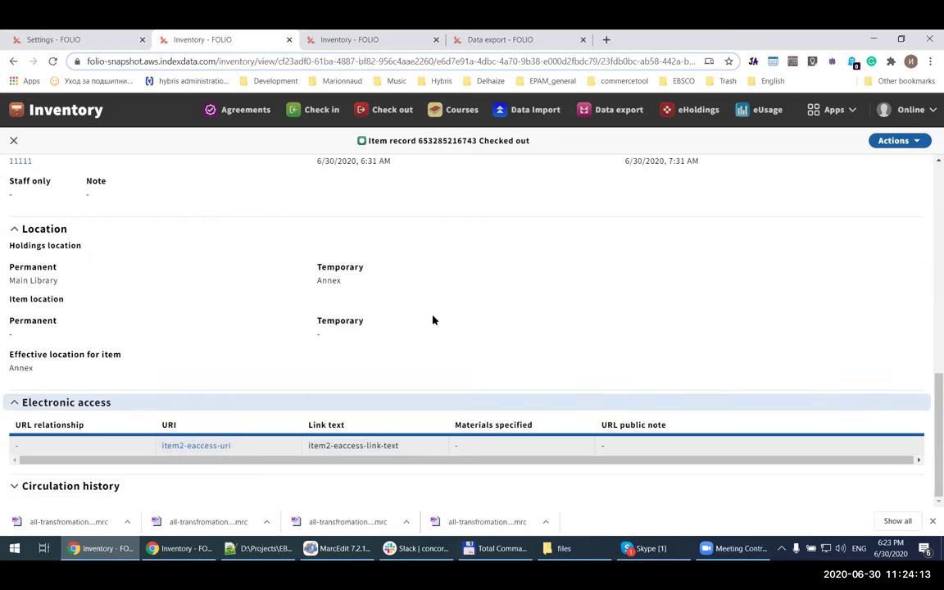
scroll(426, 323, "up", 10)
left_click(14, 140)
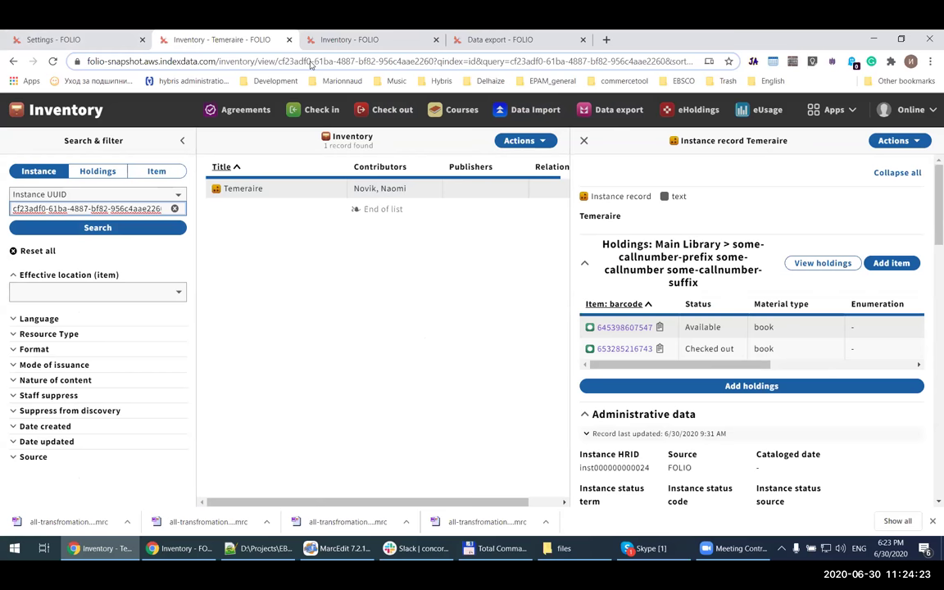
left_click(505, 41)
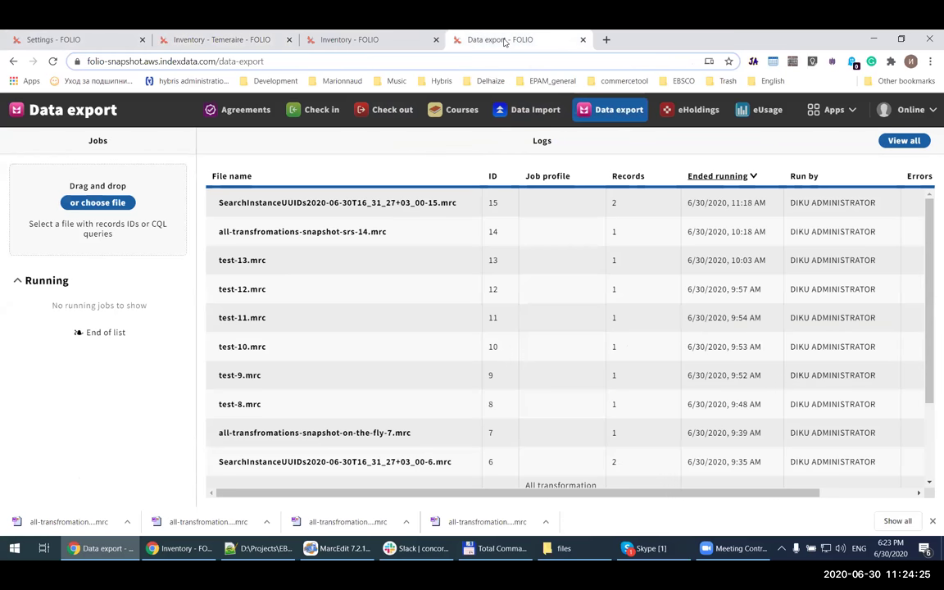
- Export the all-transformations-snapshot-on-the-fly.csv records with the All transformation Q2 demo job profile
left_click(111, 202)
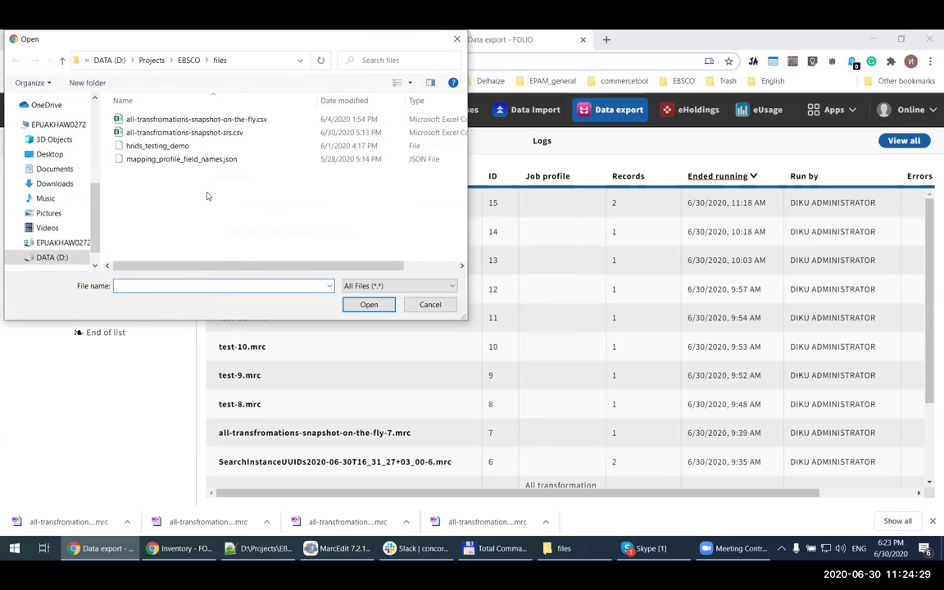
left_click(257, 119)
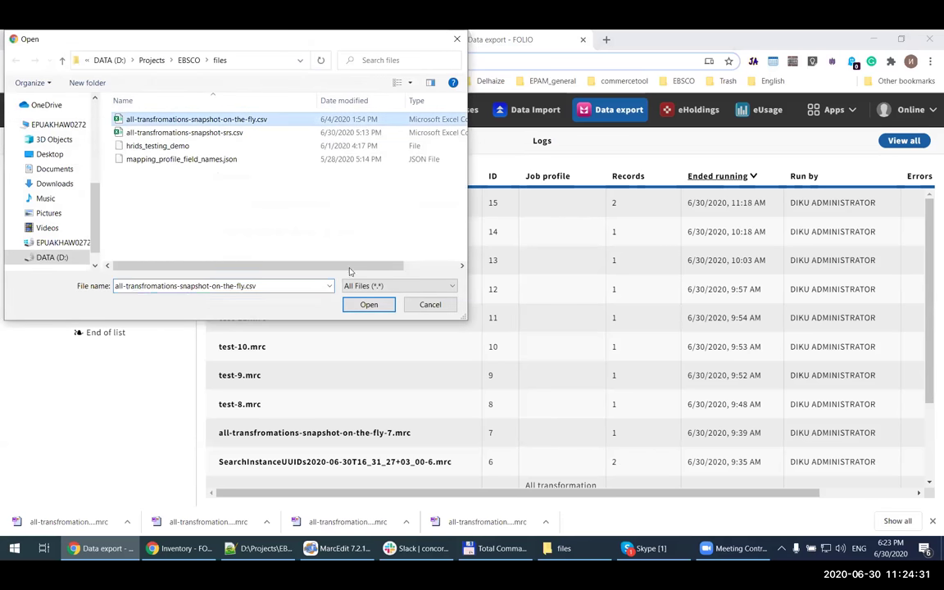
left_click(365, 305)
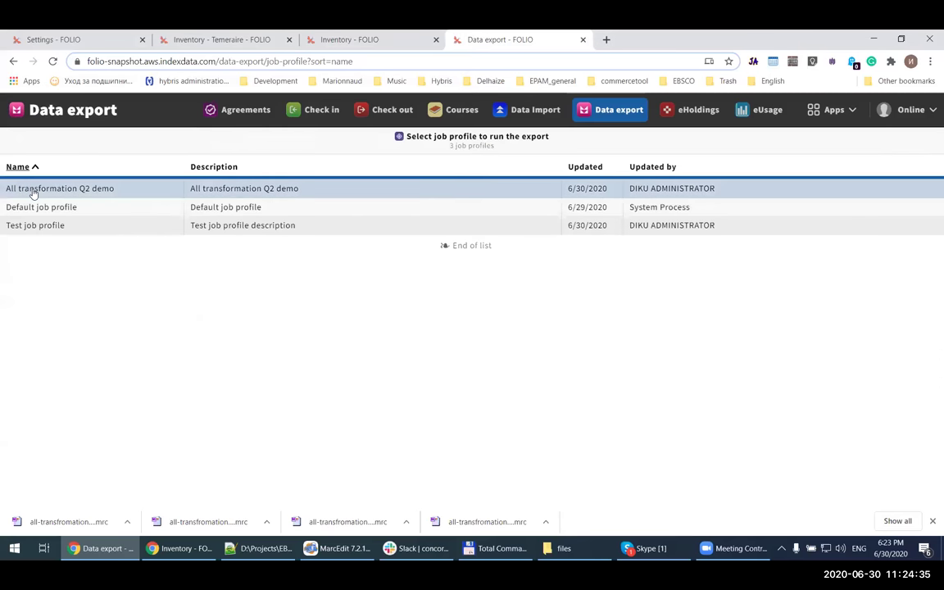
left_click(30, 192)
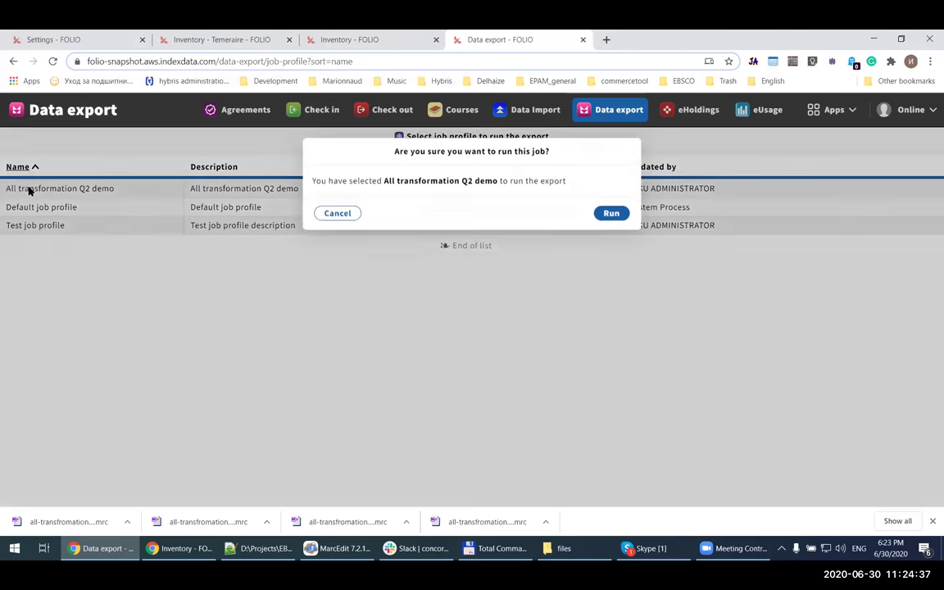
left_click(611, 212)
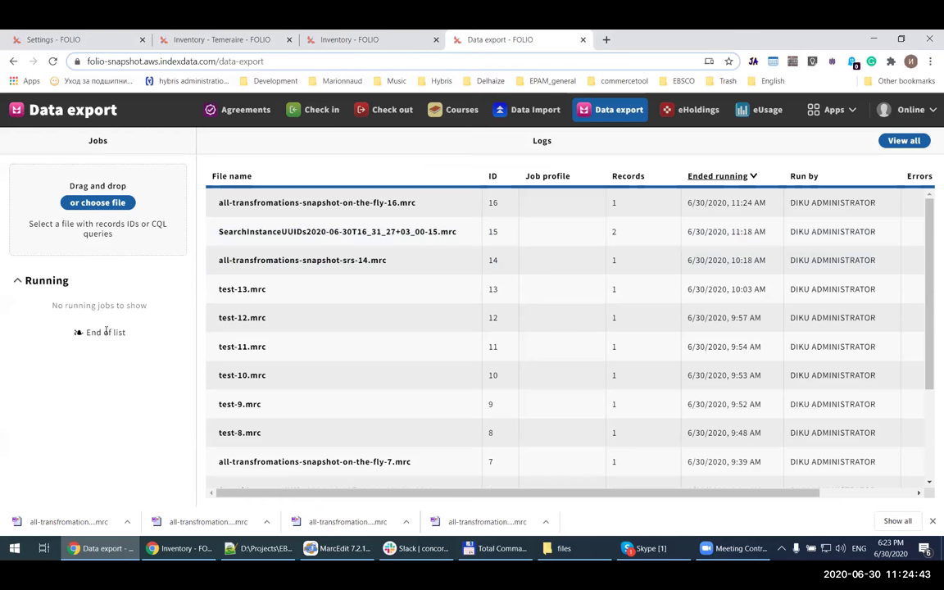
- Save job 16's all-transfromations-snapshot-on-the-fly-16.mrc to the EBSCO files folder
left_click(244, 206)
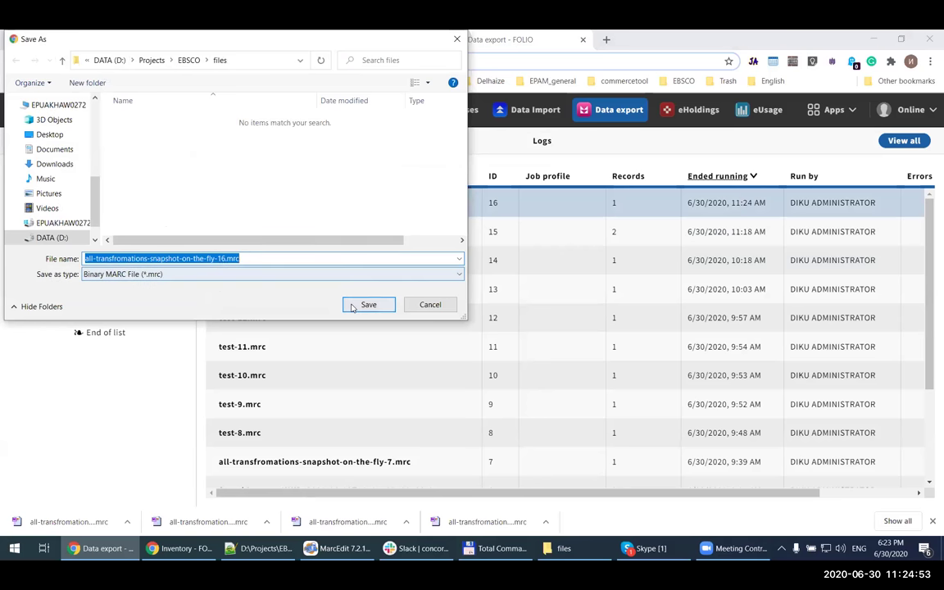
left_click(367, 306)
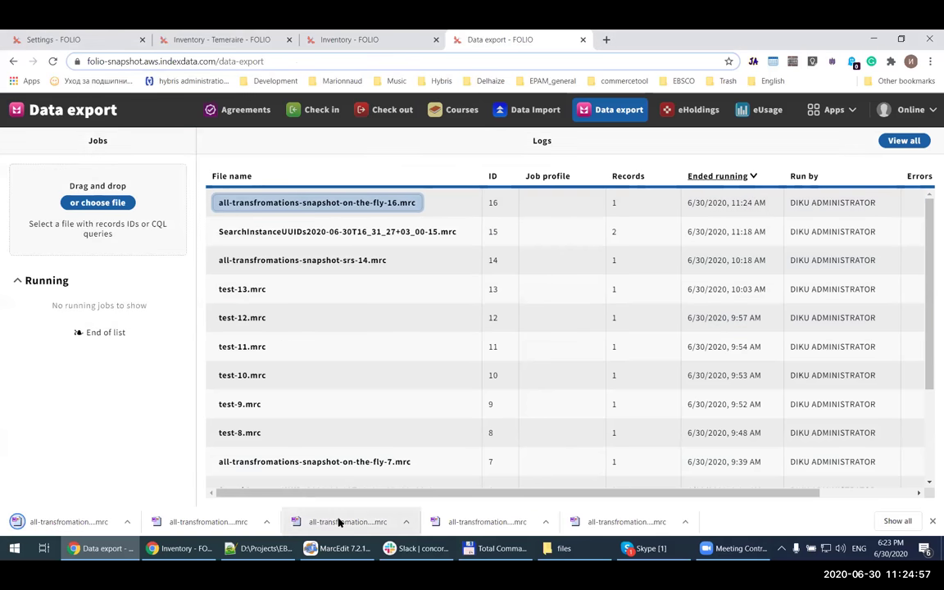
left_click(340, 551)
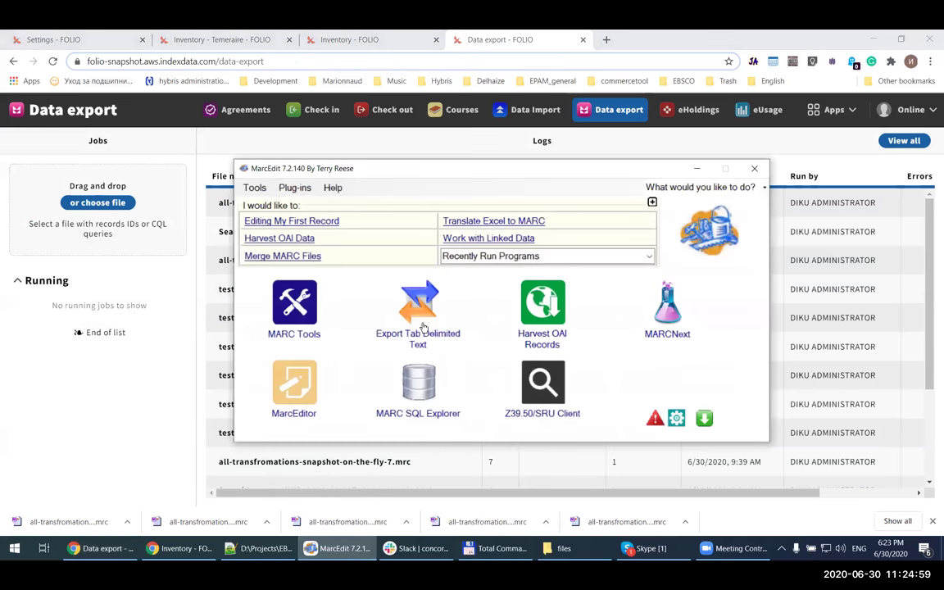
- Open MarcEdit's MARC record editor and maximize it to fill the screen
left_click(296, 305)
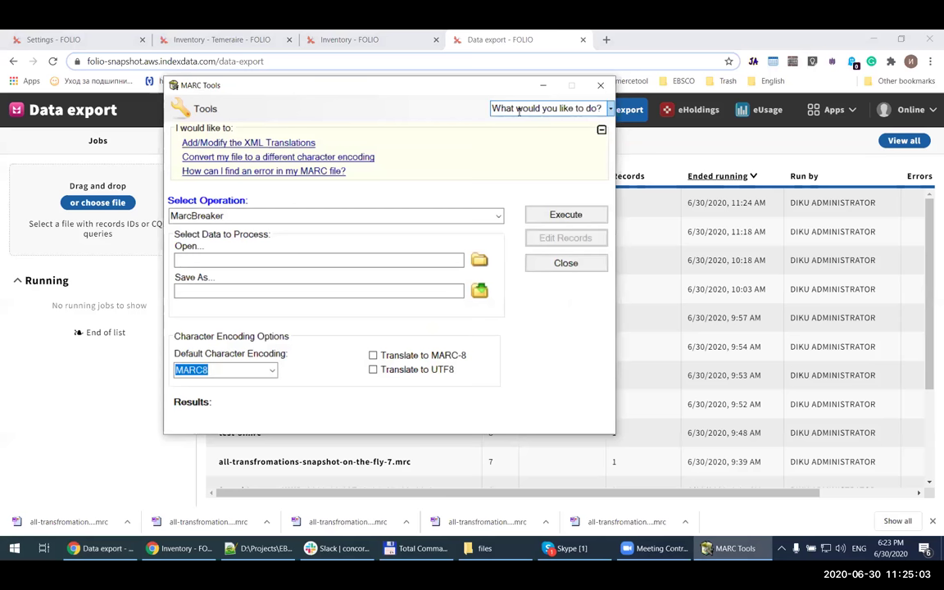
left_click(559, 264)
left_click(294, 383)
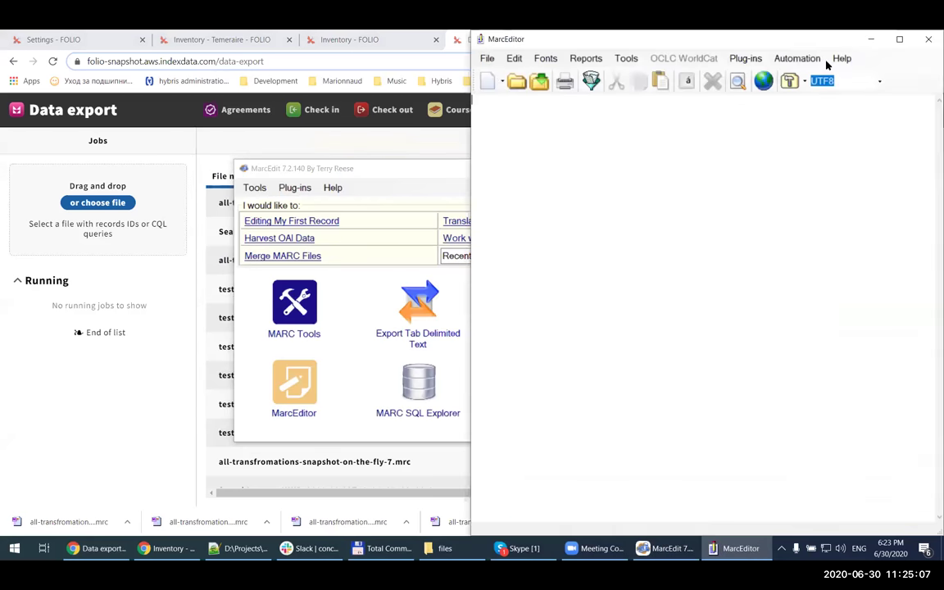
double_click(801, 39)
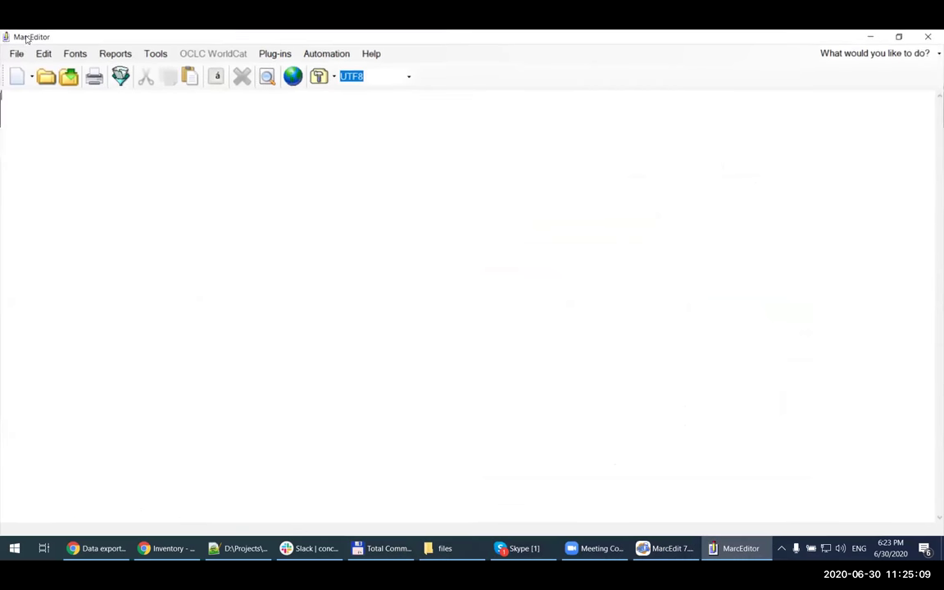
- Load all-transformations-snapshot-on-the-fly-16.mrc into the editor with the file type set to All Files
left_click(18, 53)
left_click(38, 104)
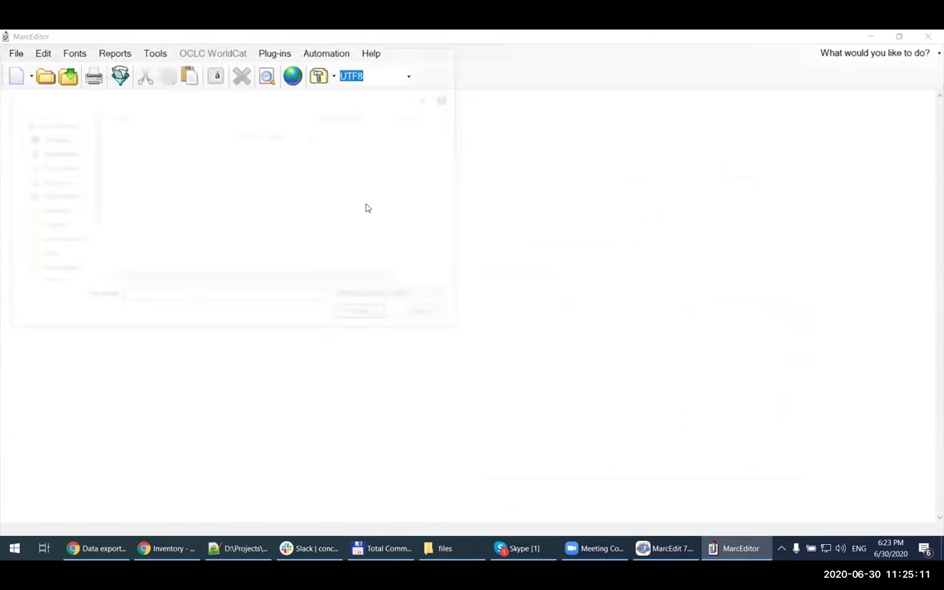
left_click(401, 299)
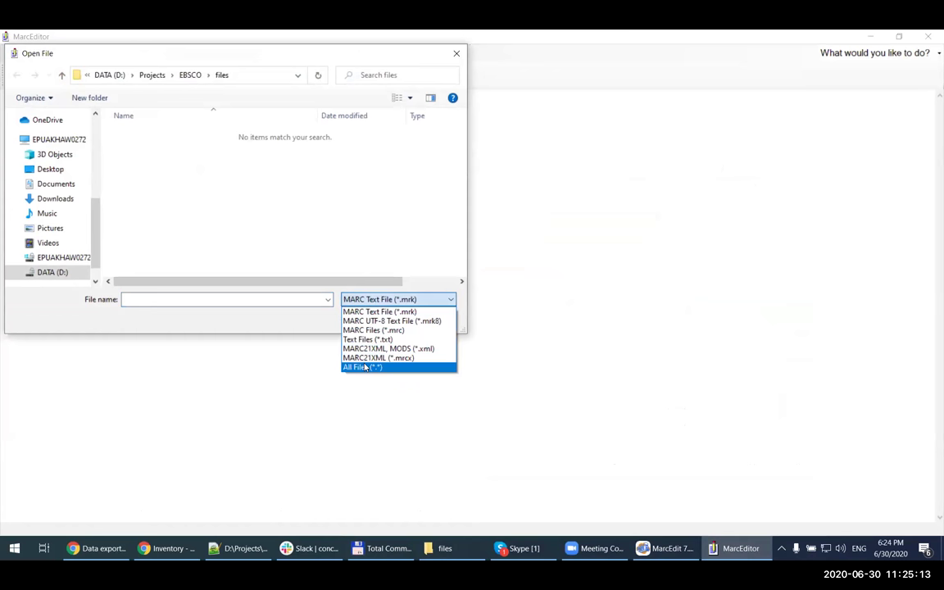
left_click(361, 366)
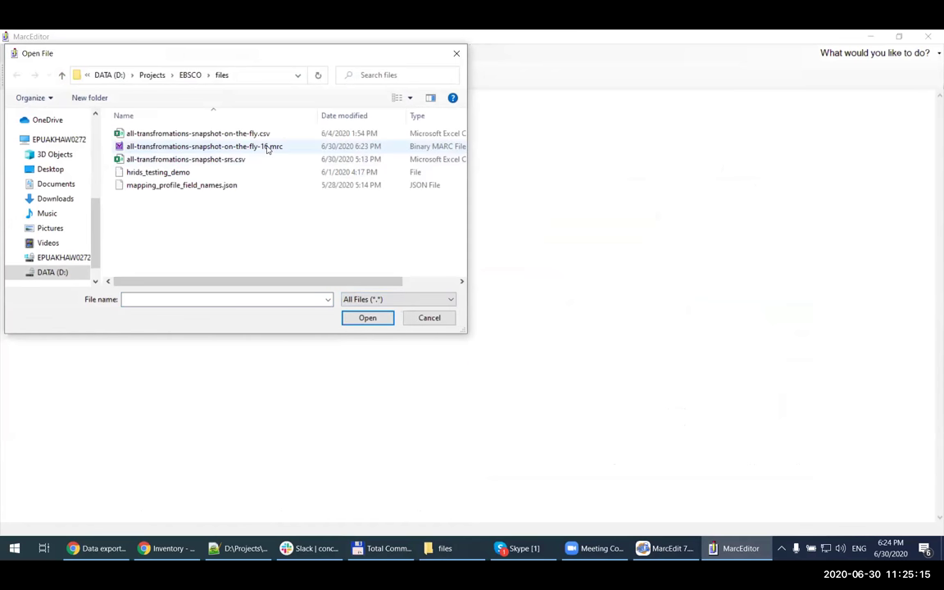
left_click(266, 148)
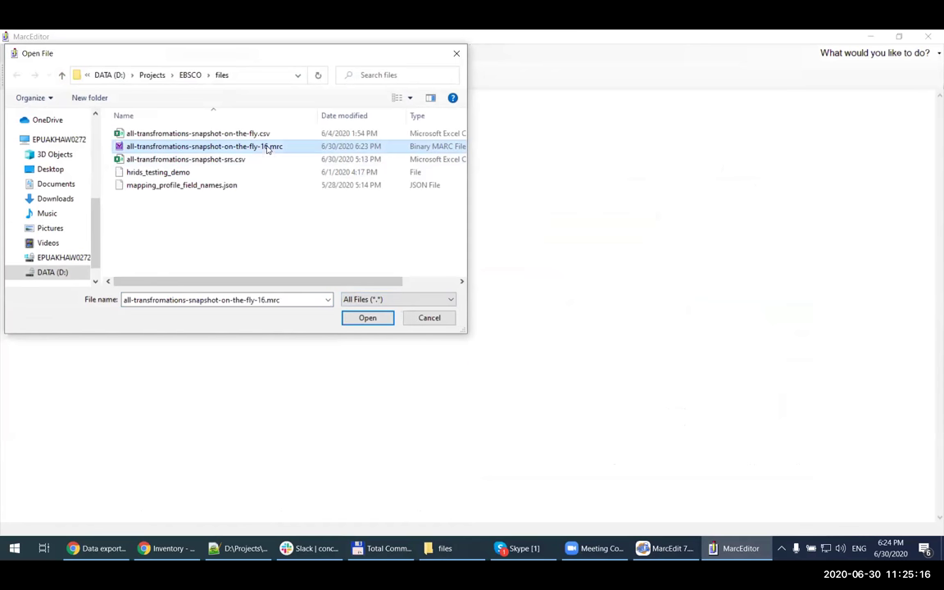
left_click(368, 318)
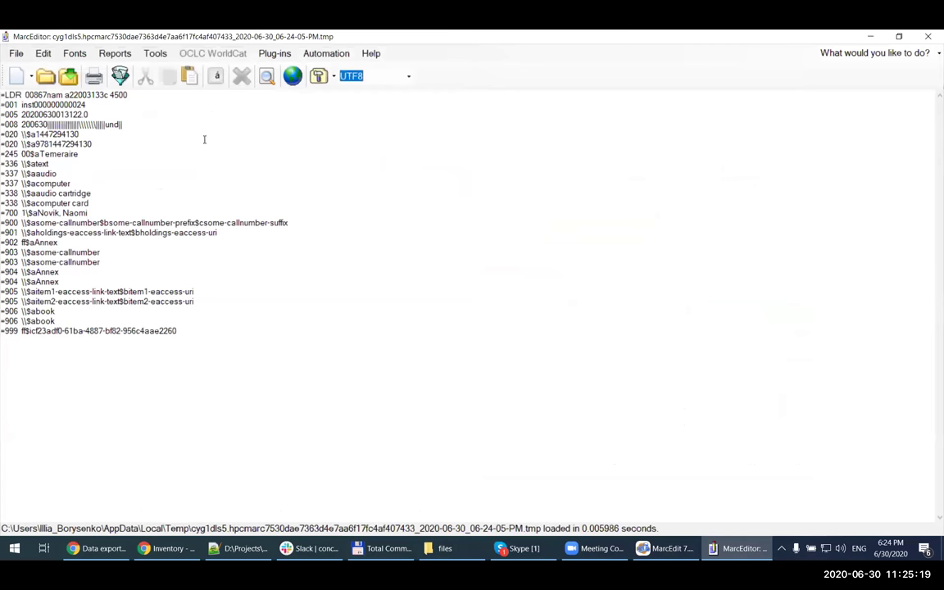
left_click(155, 53)
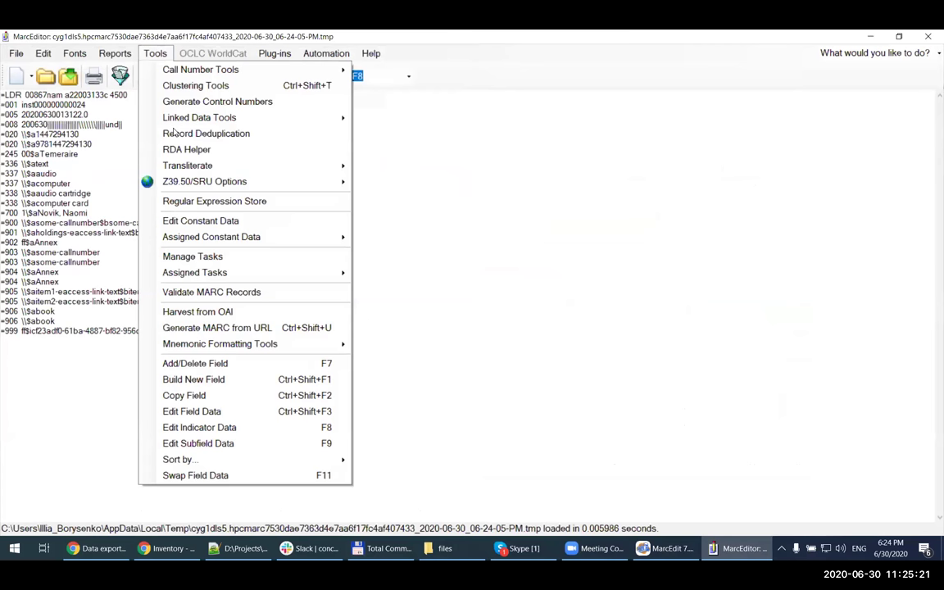
- Validate the MARC record, then close the validation results and the MARC validator
left_click(197, 294)
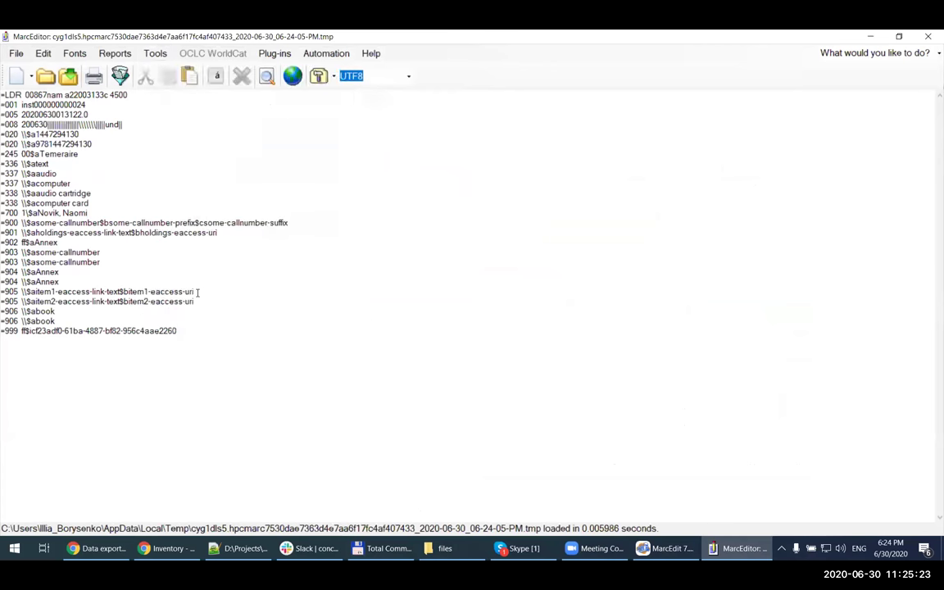
left_click(627, 224)
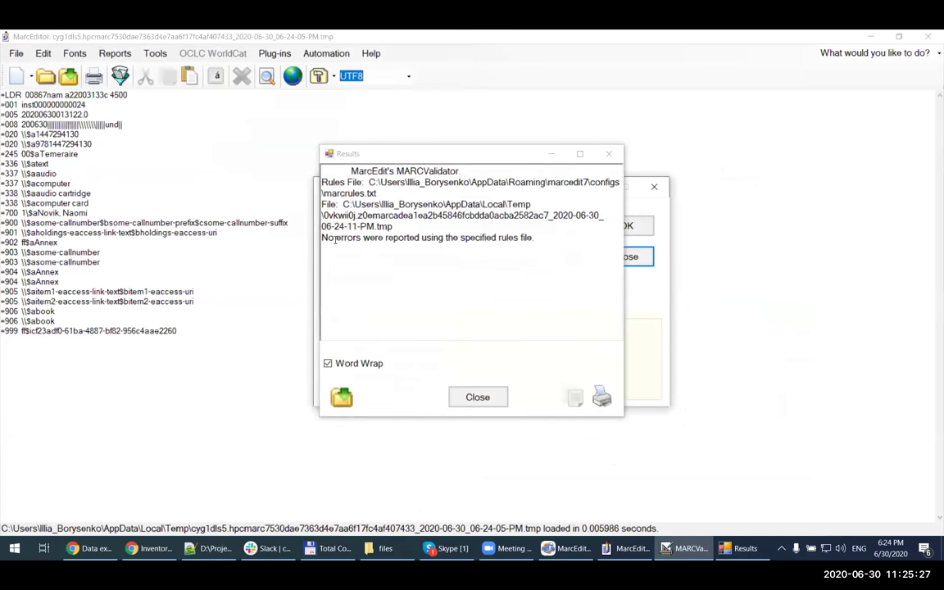
left_click(480, 399)
left_click(479, 398)
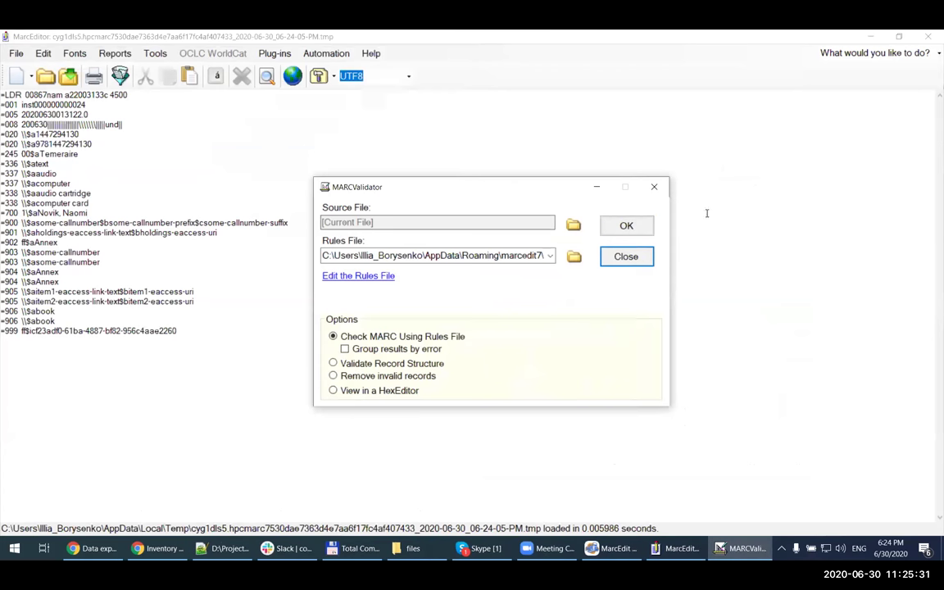
left_click(656, 190)
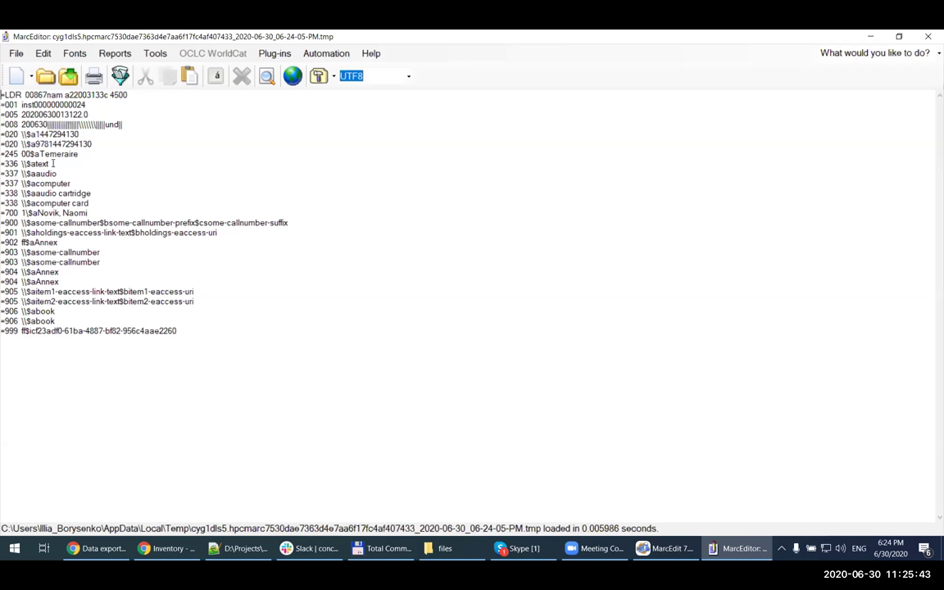
- Check the 336 'atext' and 338 'card' values, then return to FOLIO's mapping profile
double_click(38, 164)
left_click(63, 163)
double_click(86, 203)
left_click(10, 193)
left_click(100, 563)
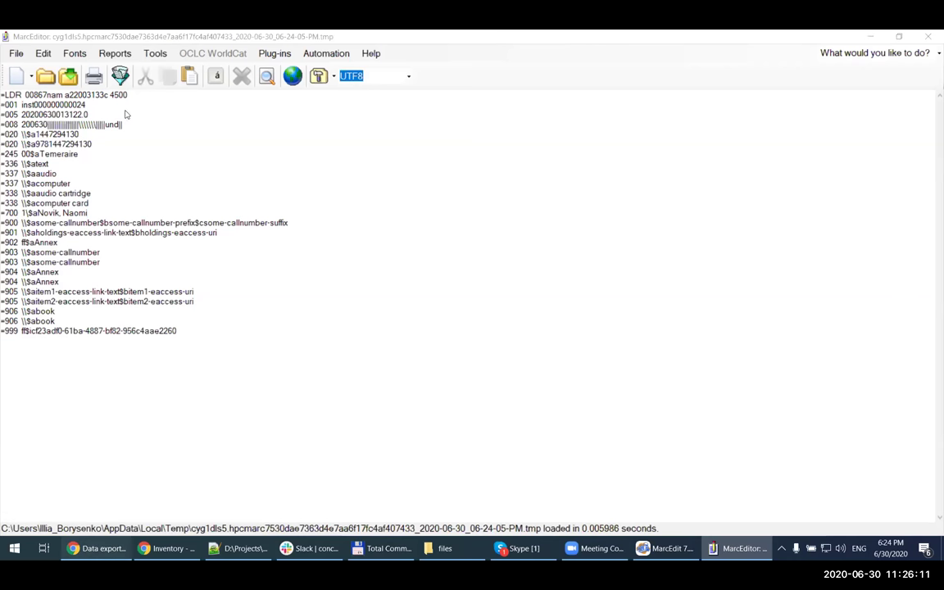
left_click(86, 34)
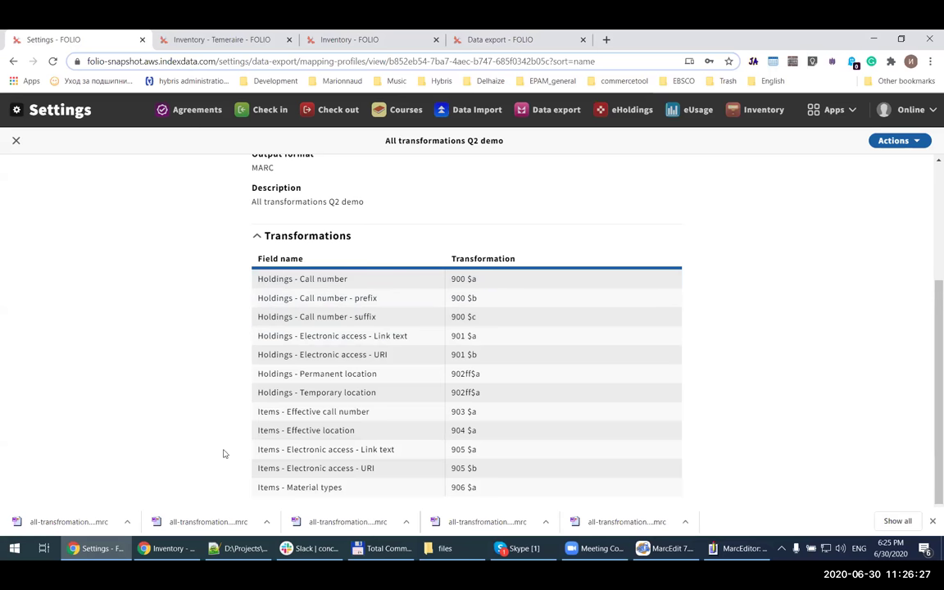
- Compare the exported 902 'Annex' and 903 fields against the profile's transformations in FOLIO
left_click(733, 548)
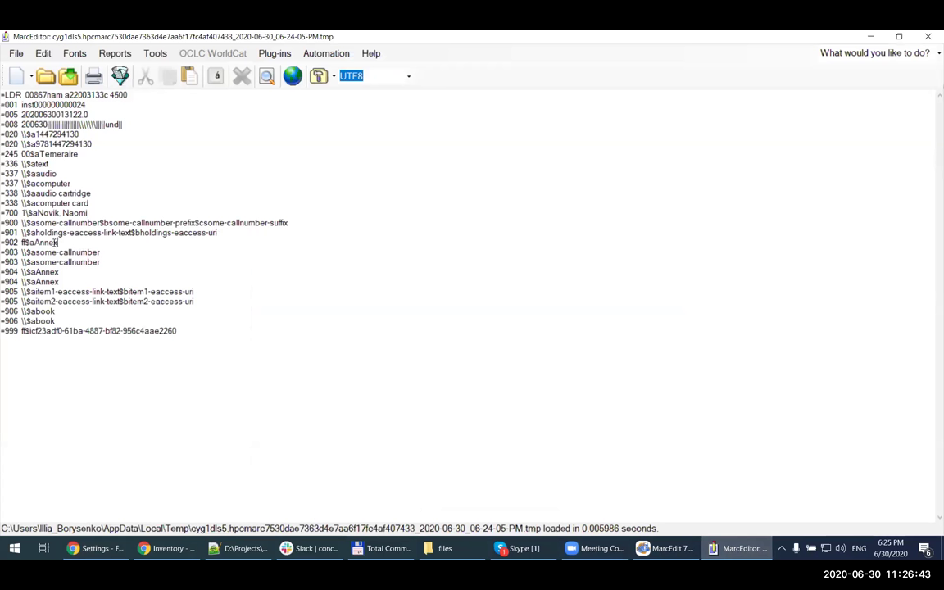
left_click_drag(58, 243, 28, 243)
left_click(81, 246)
key("Down")
left_click(105, 558)
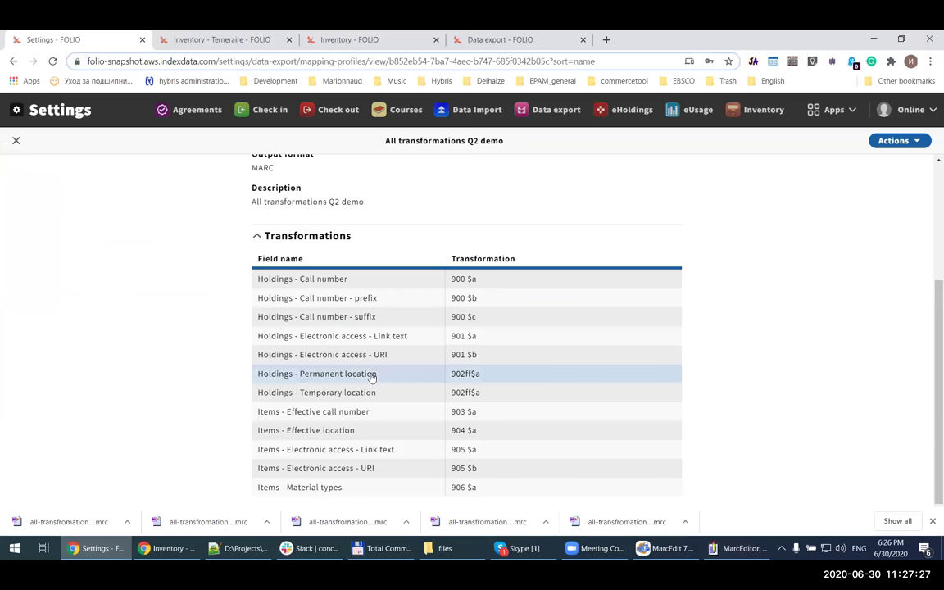
scroll(352, 352, "up", 3)
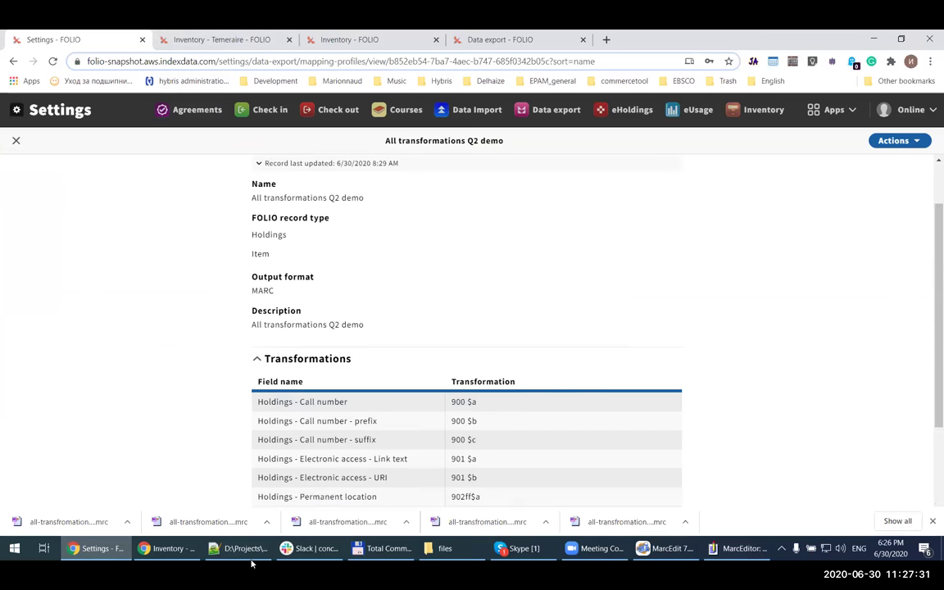
- Copy the instance UUID from the SRS CSV file in Notepad++
left_click(217, 36)
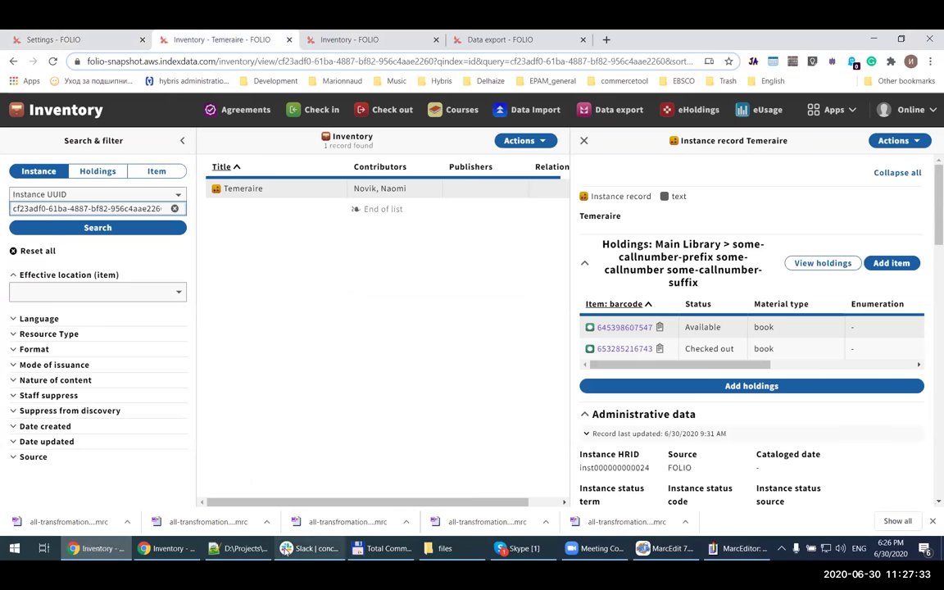
left_click(240, 549)
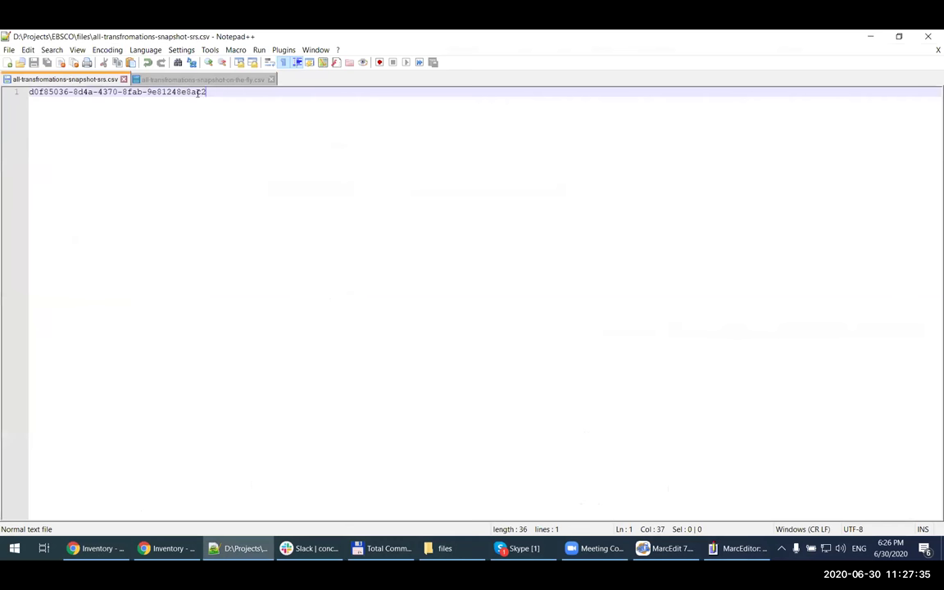
left_click_drag(206, 92, 29, 90)
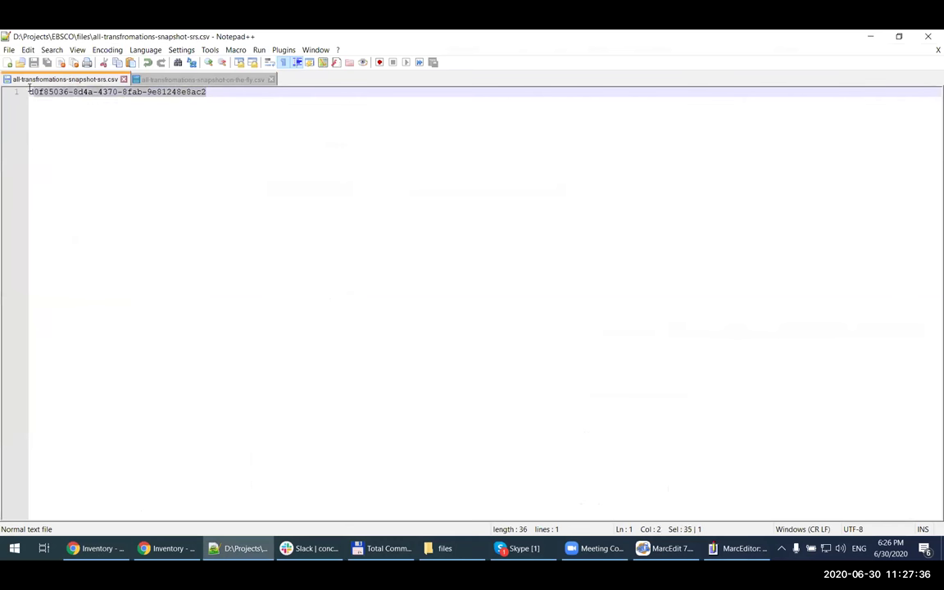
left_click(257, 551)
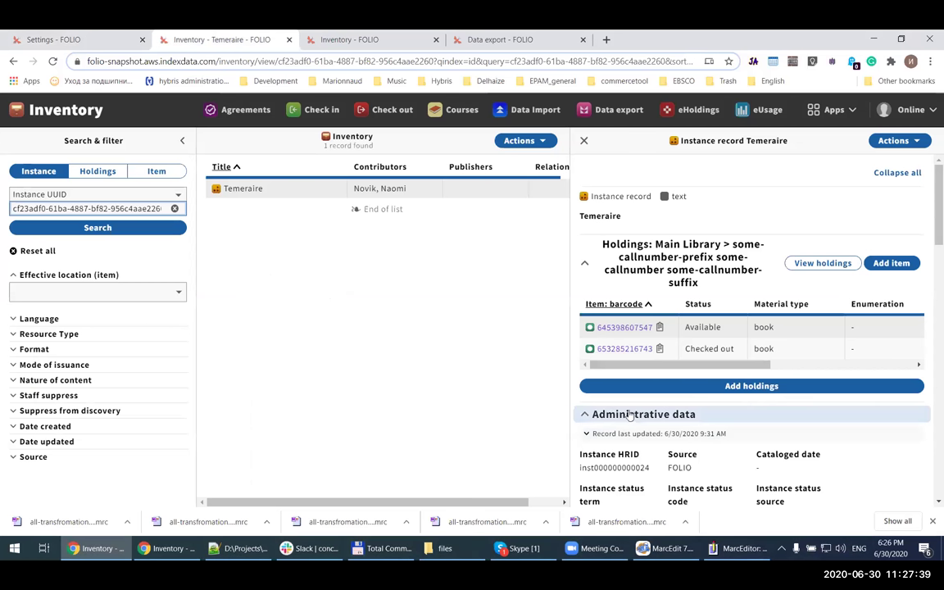
- Close the extra Inventory tab and replace the Instance UUID search with the copied UUID
scroll(637, 247, "down", 2)
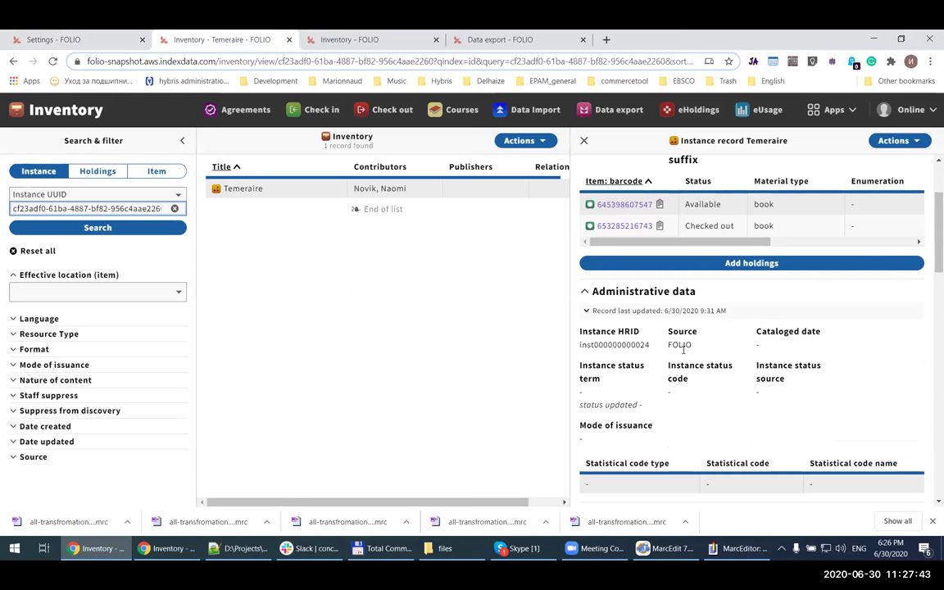
left_click(322, 38)
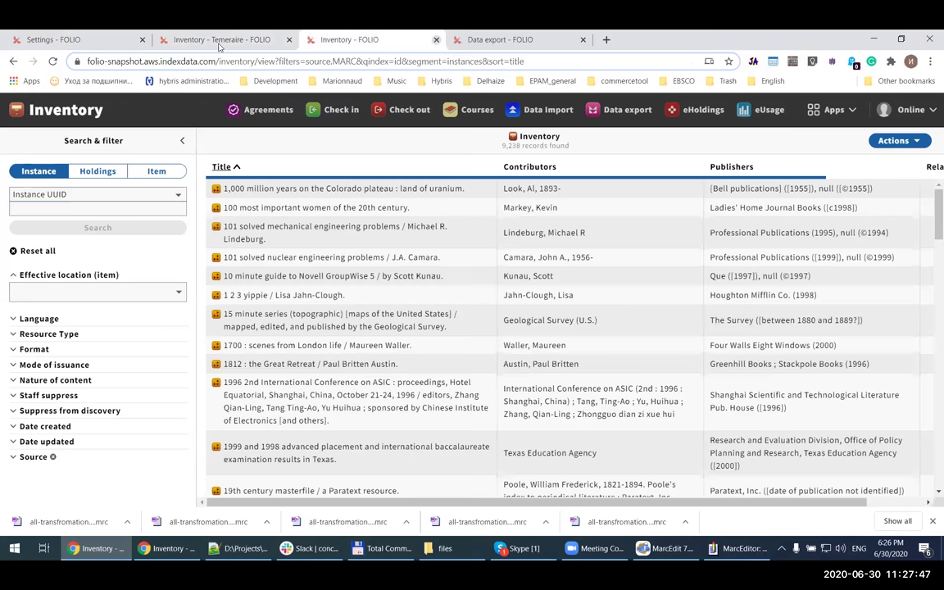
key("ctrl+w")
key("ctrl+a")
key("BackSpace")
type("d0f85036-8d4a-4370-8fab-9e81248e8ac2")
- Search by the pasted UUID and open the '1,000 million years on the Colorado plateau' instance
left_click(142, 230)
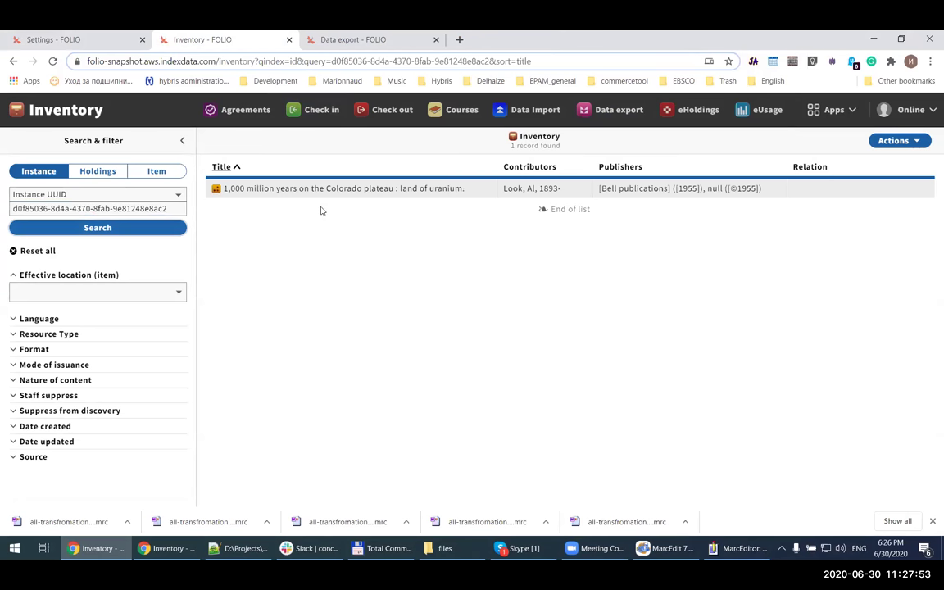
left_click(331, 192)
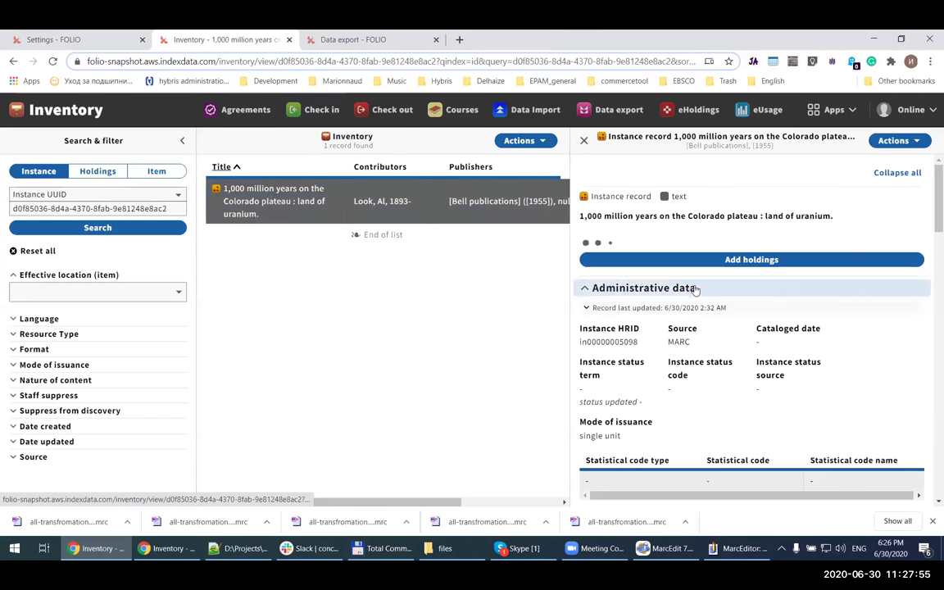
scroll(682, 386, "down", 1)
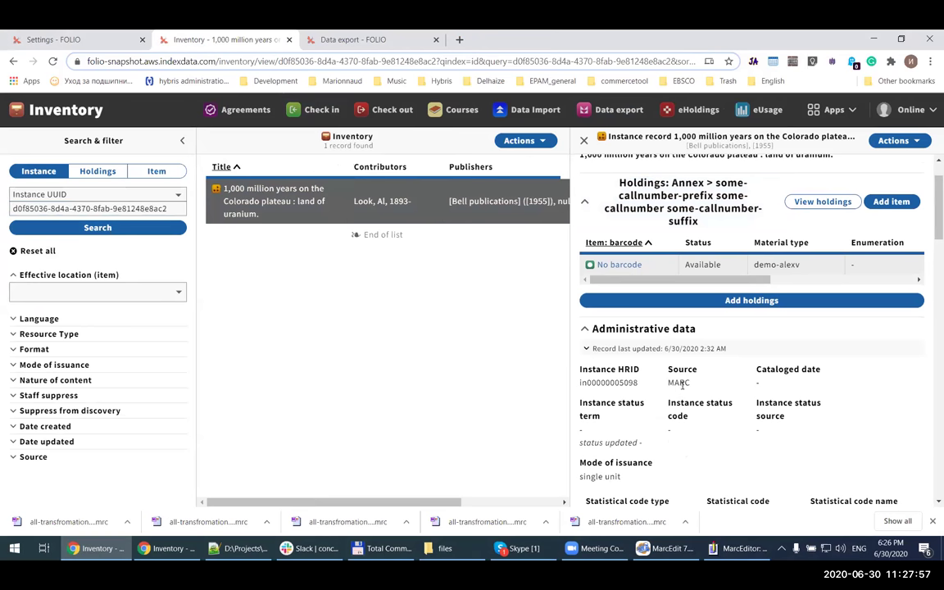
scroll(689, 392, "up", 1)
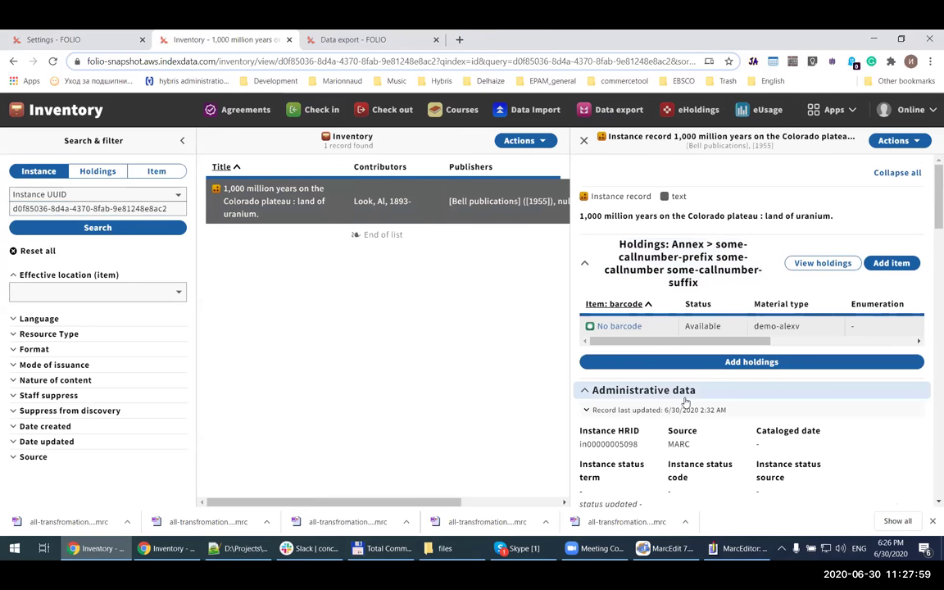
scroll(702, 356, "down", 2)
scroll(698, 329, "up", 2)
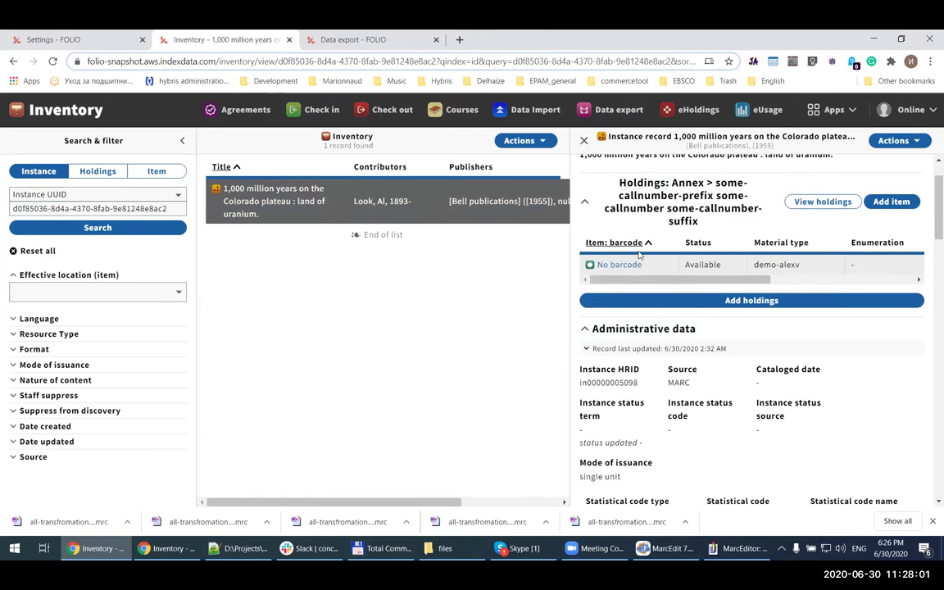
- Review the full holdings record, then go back to the instance
left_click(822, 263)
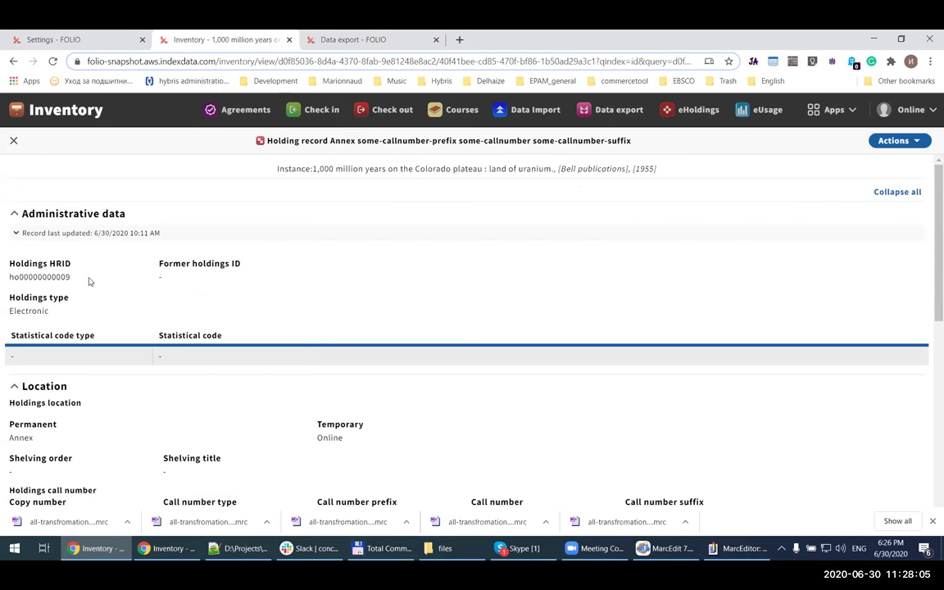
scroll(319, 320, "down", 2)
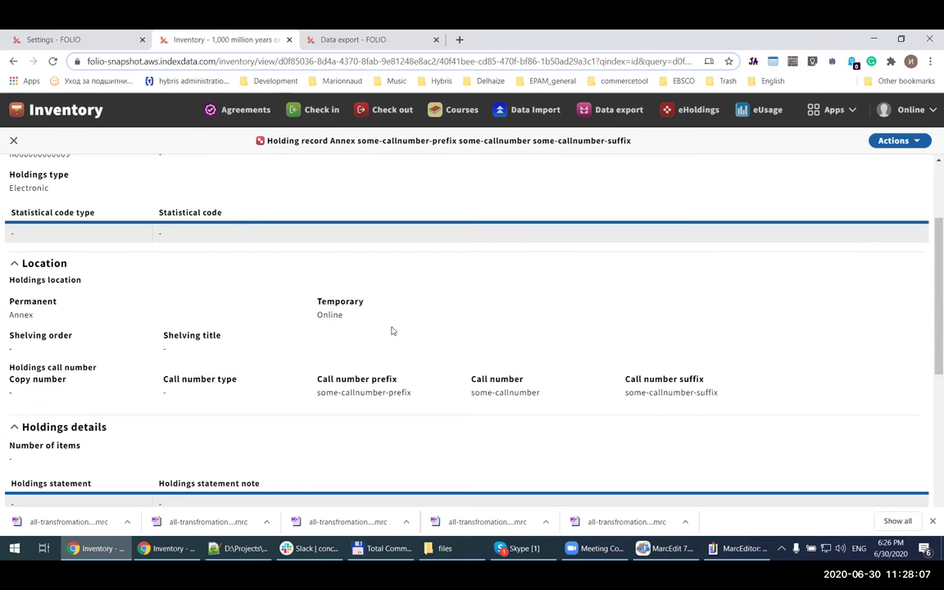
scroll(355, 324, "down", 3)
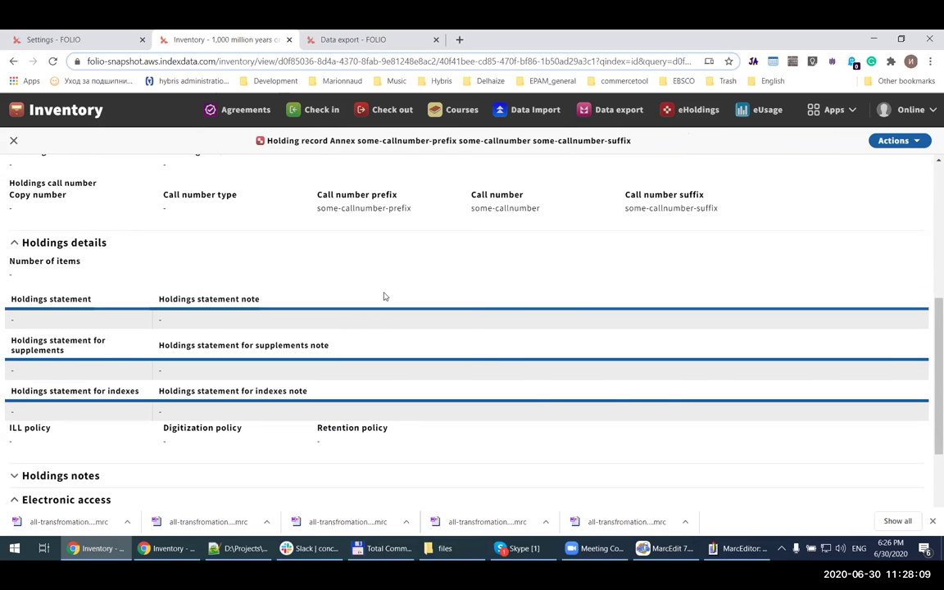
scroll(383, 295, "down", 2)
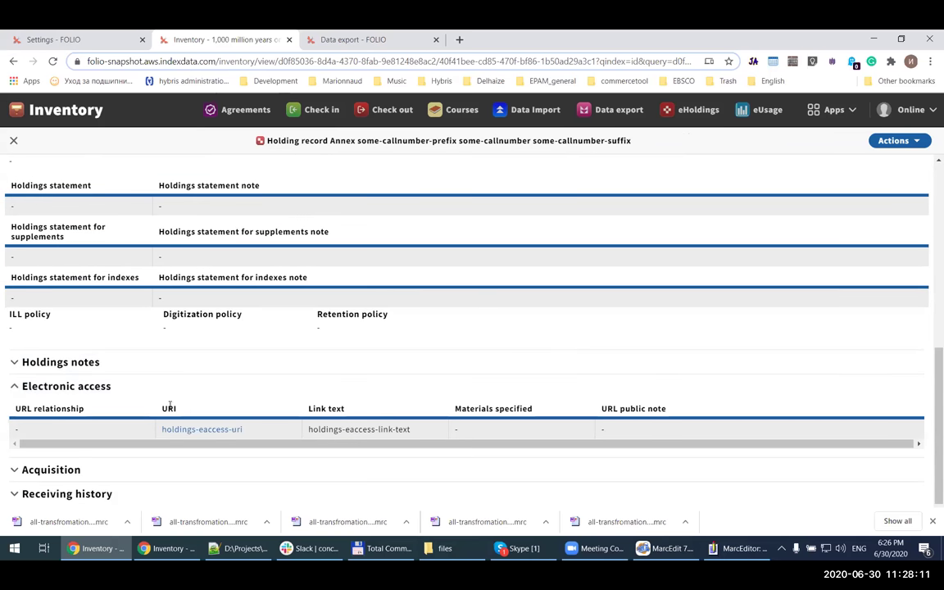
scroll(316, 403, "up", 4)
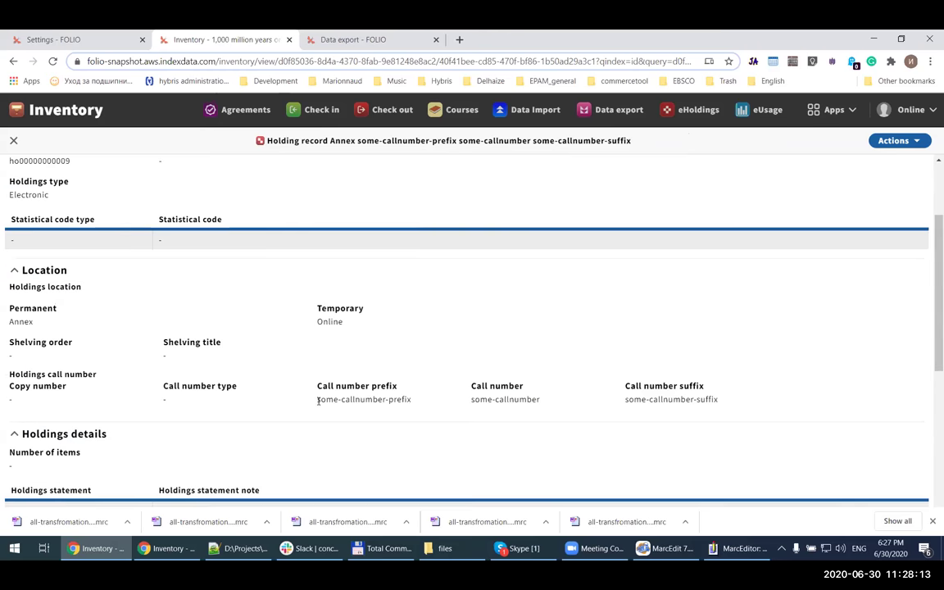
scroll(318, 400, "up", 1)
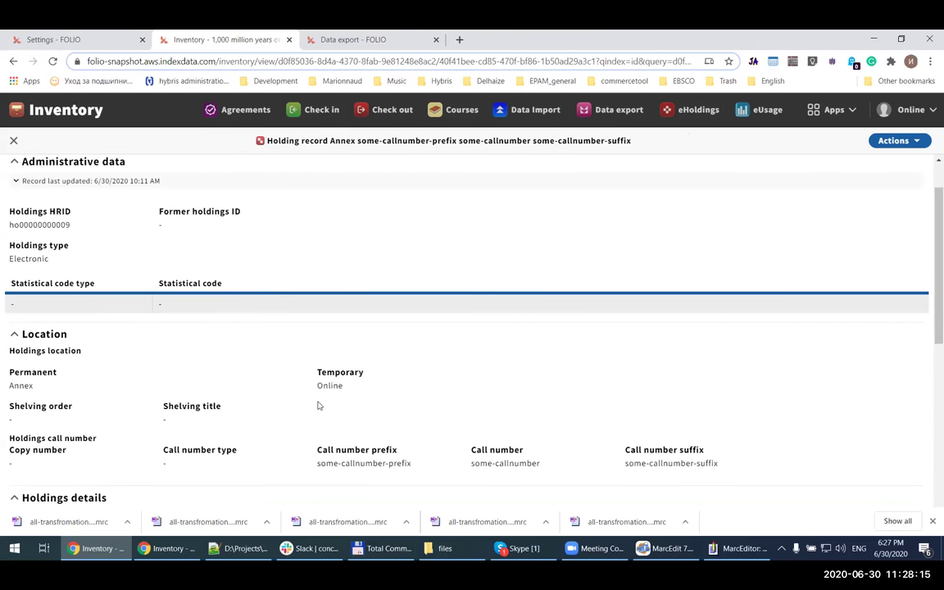
scroll(319, 405, "down", 4)
scroll(320, 394, "up", 2)
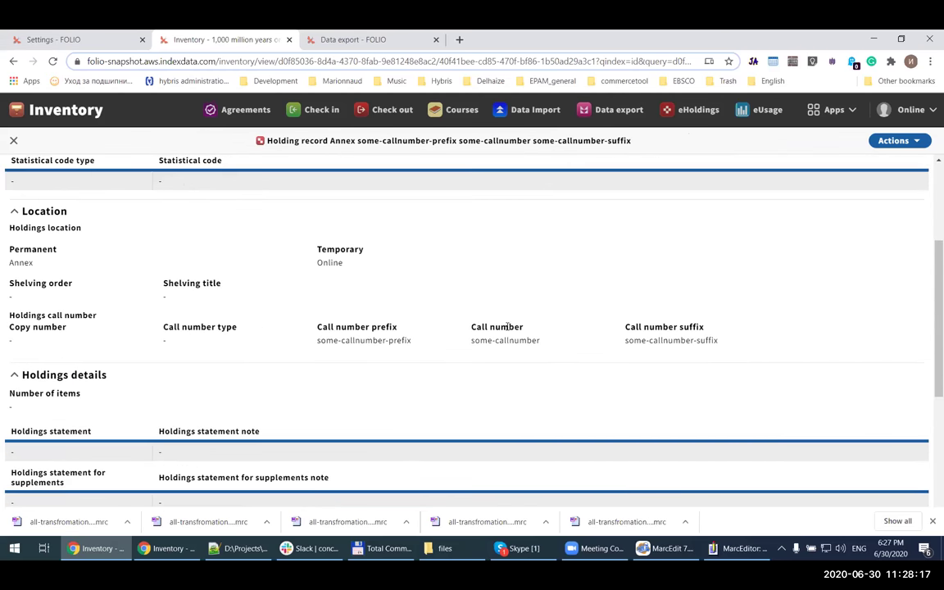
scroll(656, 344, "up", 3)
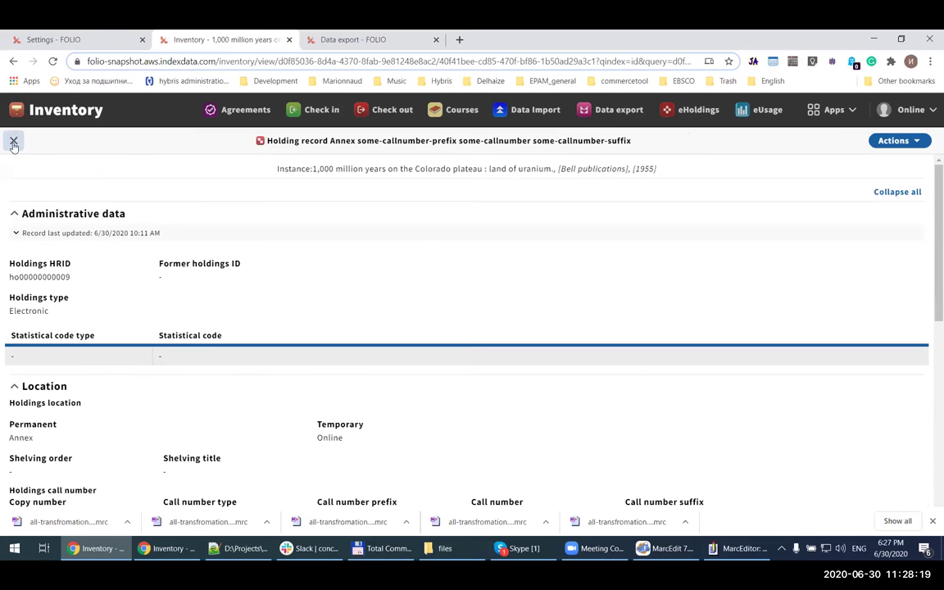
key("alt+Left")
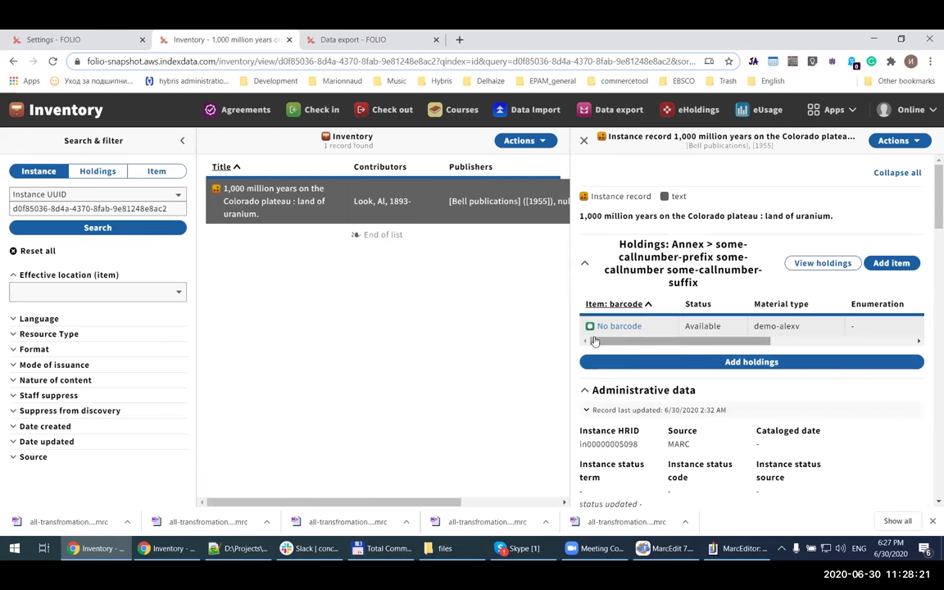
- Browse the no-barcode item record's details, then return to the instance in the search results
left_click(620, 328)
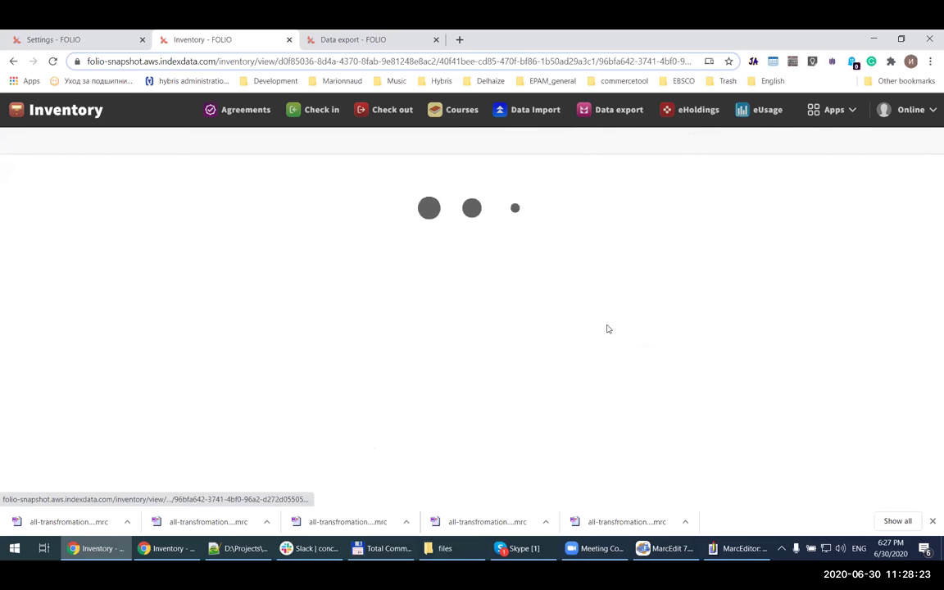
scroll(246, 280, "down", 5)
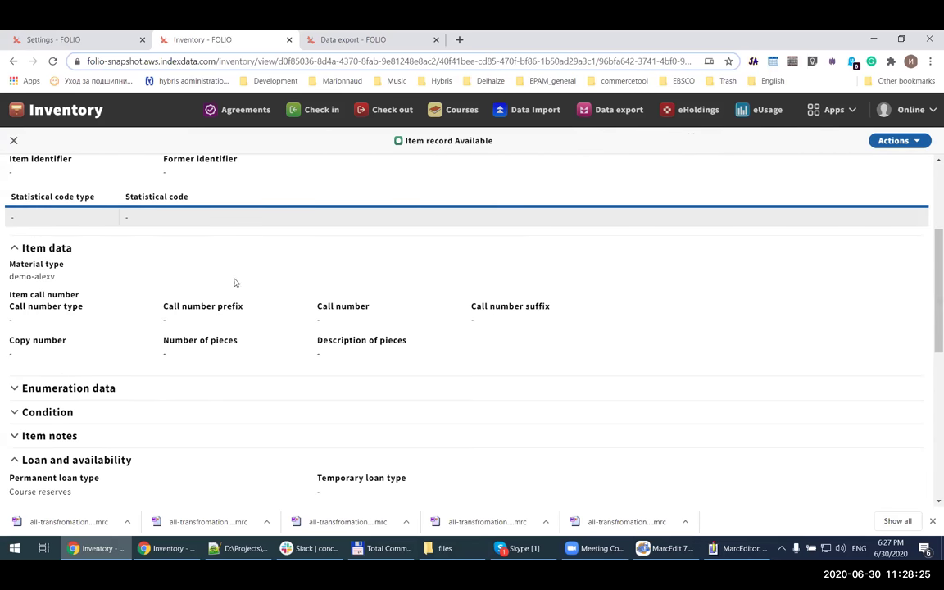
scroll(218, 282, "up", 3)
left_click_drag(59, 276, 14, 276)
scroll(67, 287, "up", 3)
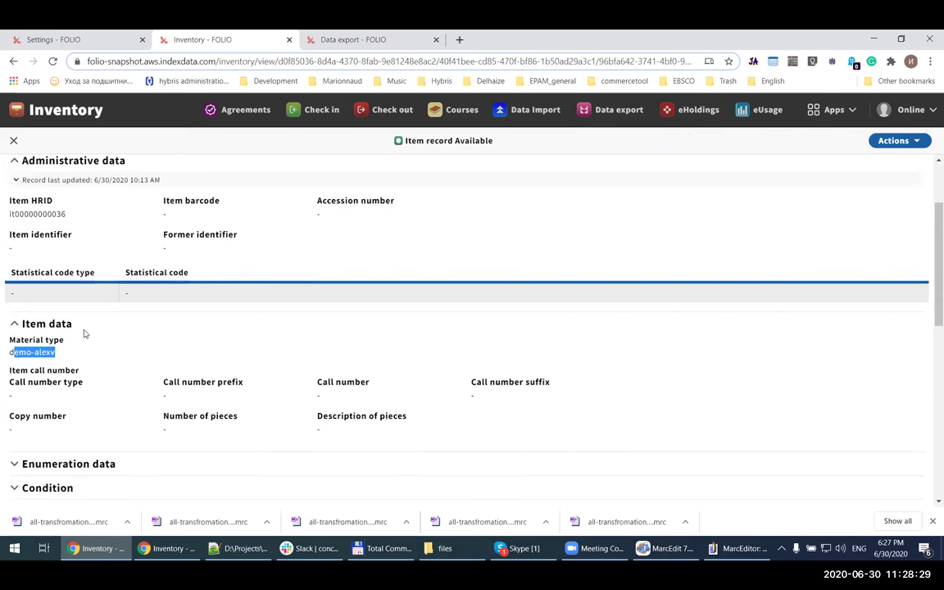
scroll(123, 270, "up", 1)
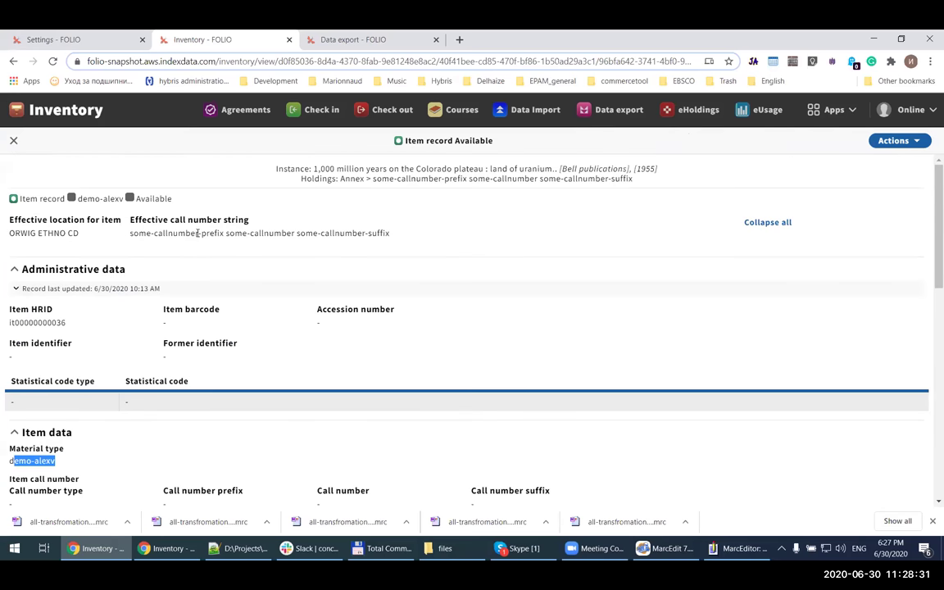
scroll(254, 347, "down", 8)
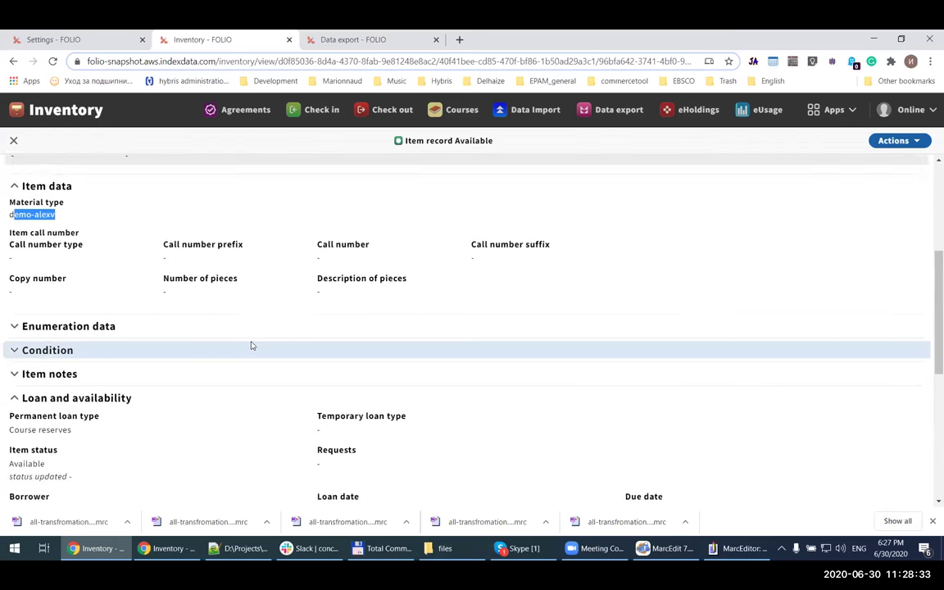
scroll(250, 347, "up", 2)
scroll(248, 347, "down", 5)
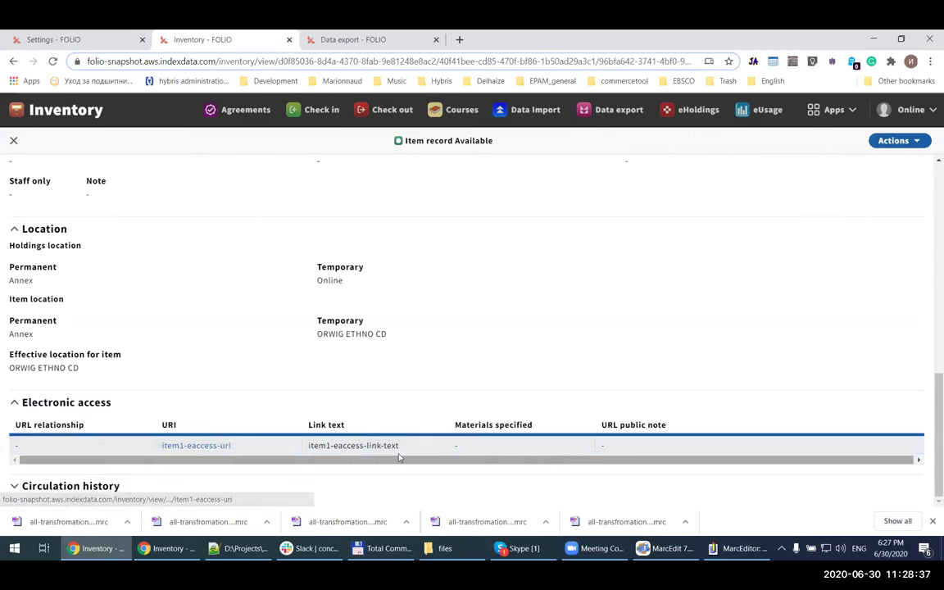
left_click(13, 61)
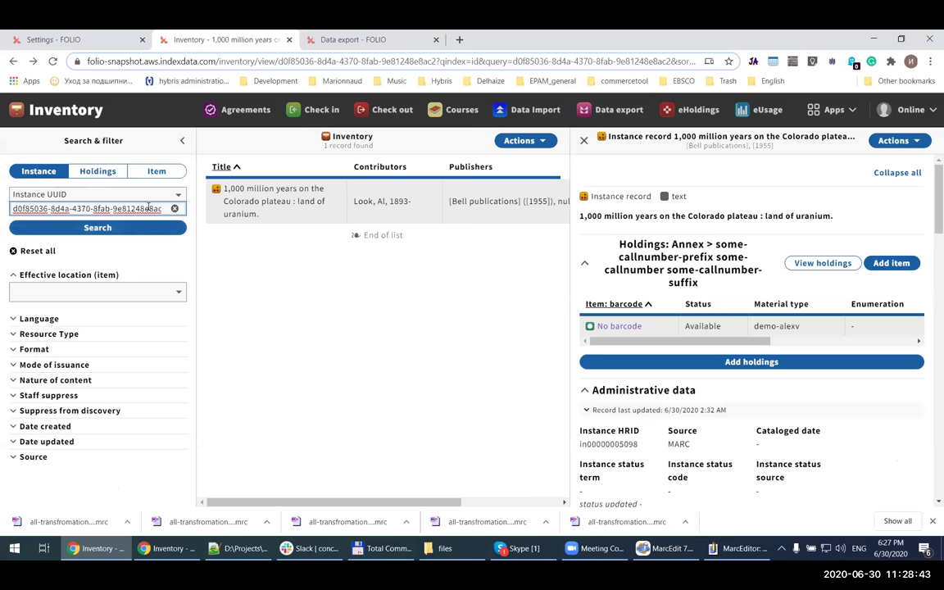
left_click(366, 33)
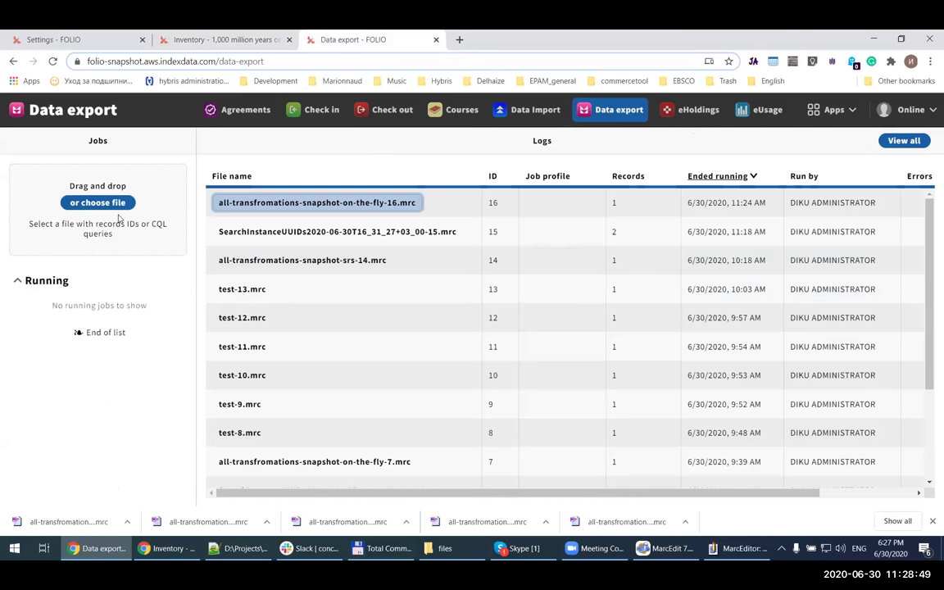
- Upload all-transformations-snapshot-srs.csv and run the export with the All transformation Q2 demo profile
left_click(94, 207)
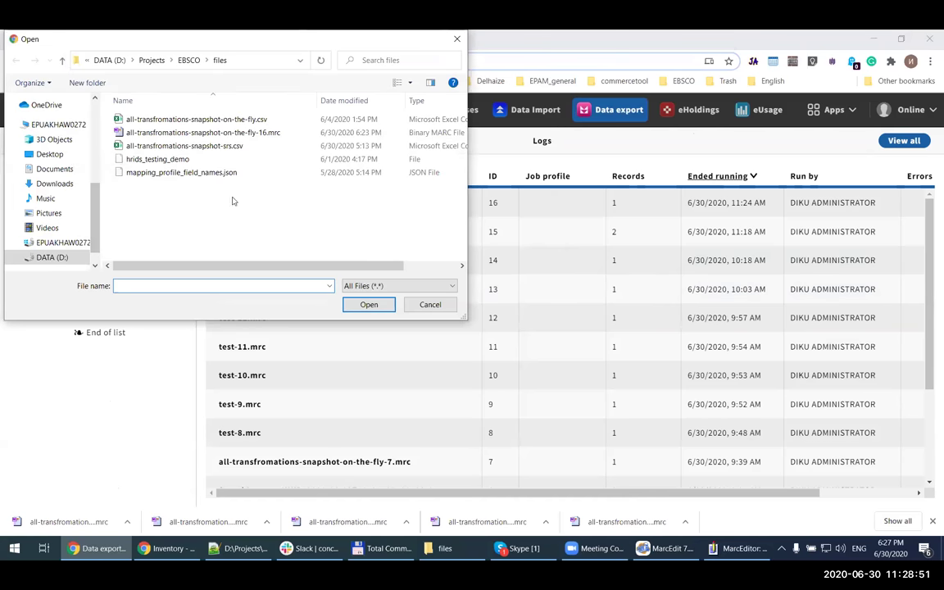
left_click(235, 146)
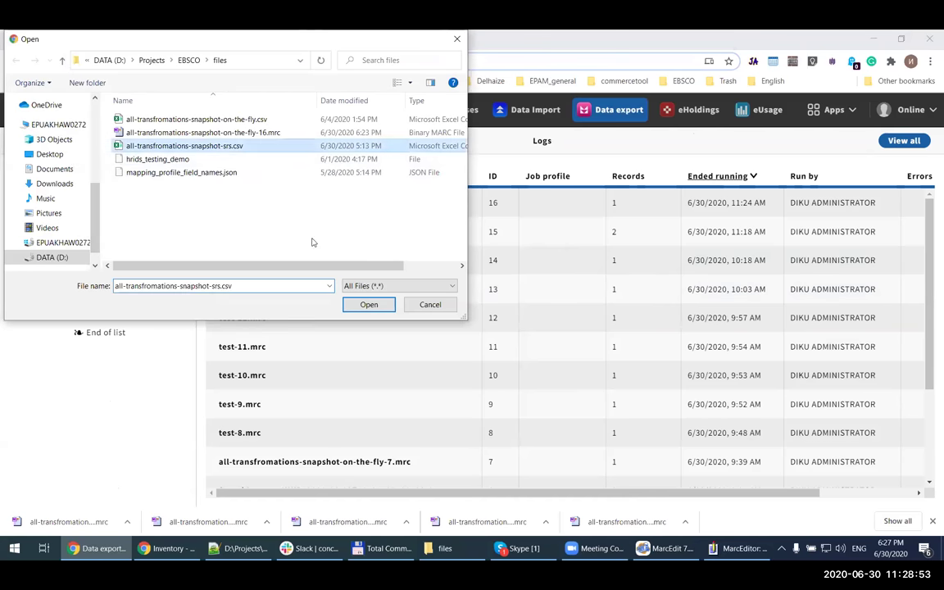
left_click(362, 308)
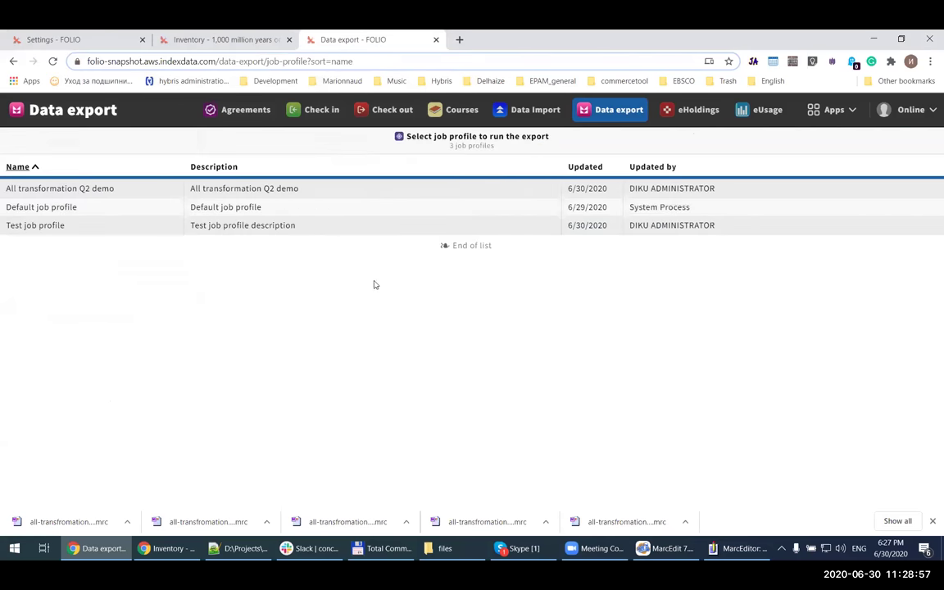
left_click(55, 191)
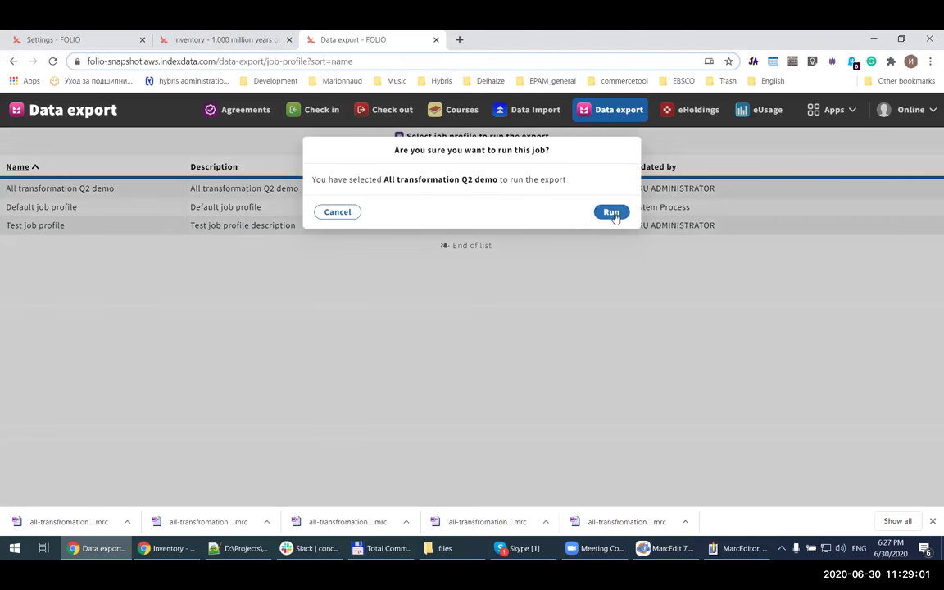
left_click(613, 213)
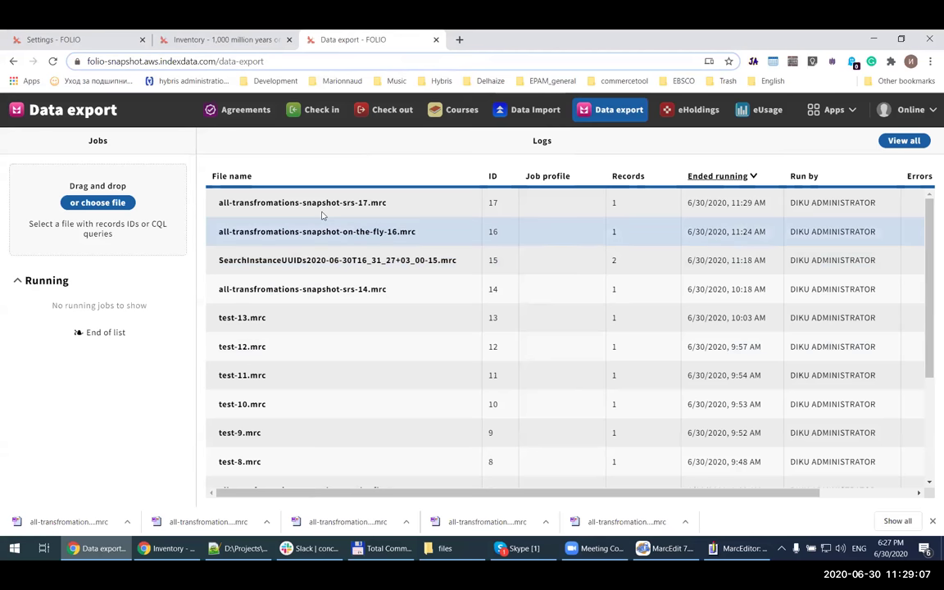
- Download all-transformations-snapshot-srs-17.mrc and save it to the files folder
left_click(280, 204)
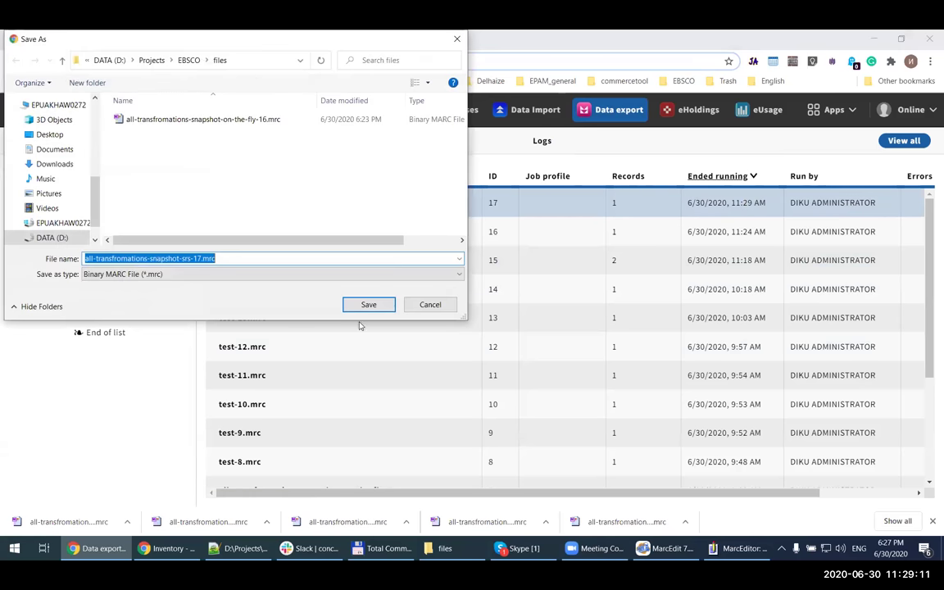
left_click(368, 305)
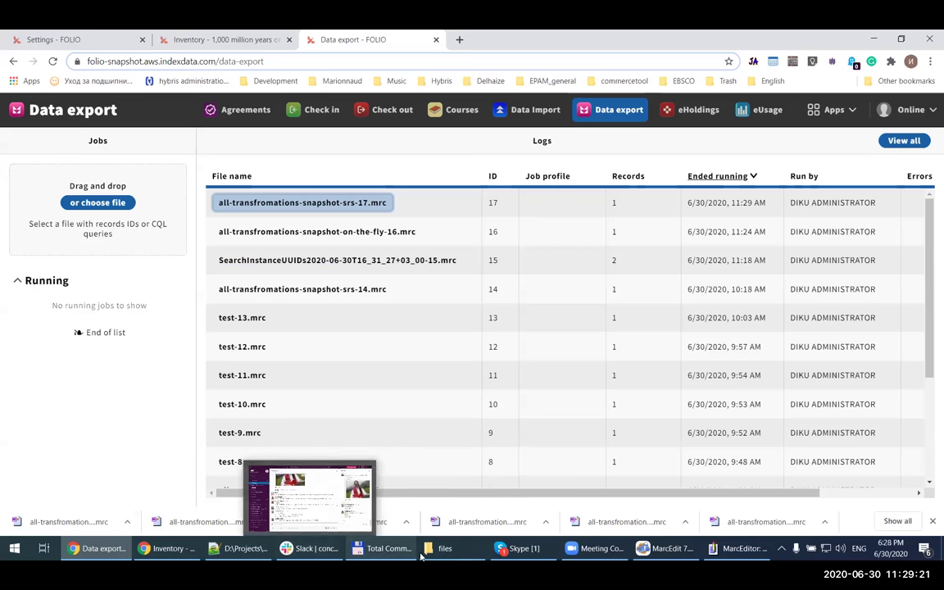
left_click(733, 549)
- Open all-transformations-snapshot-srs-17.mrc in MarcEditor with the file type set to All Files
left_click(16, 53)
left_click(40, 106)
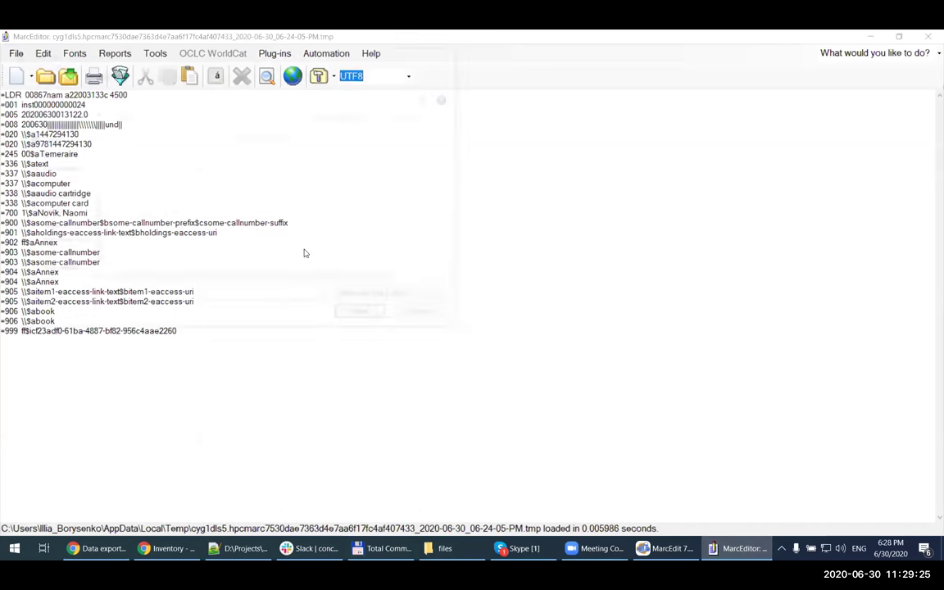
left_click(432, 298)
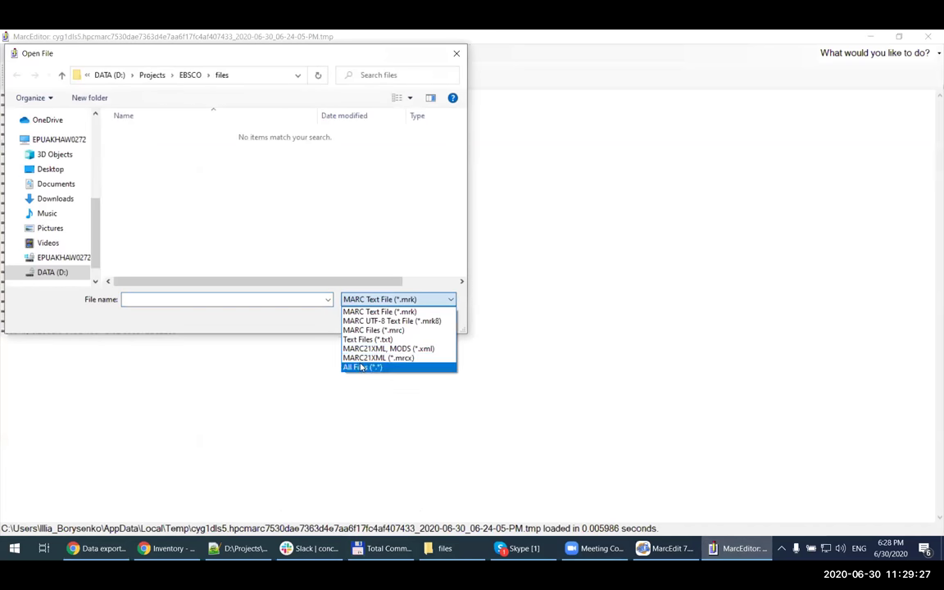
left_click(361, 367)
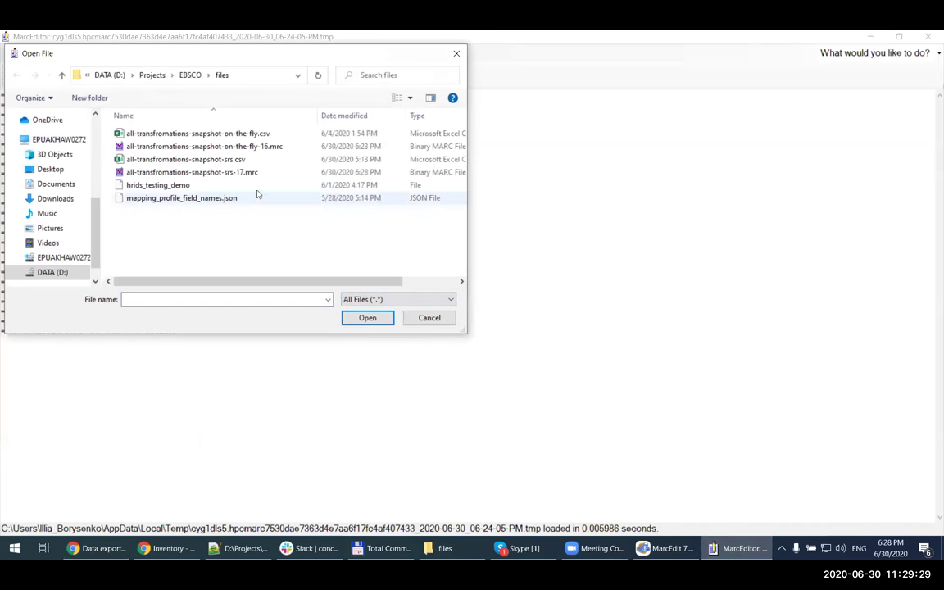
left_click(211, 172)
left_click(363, 318)
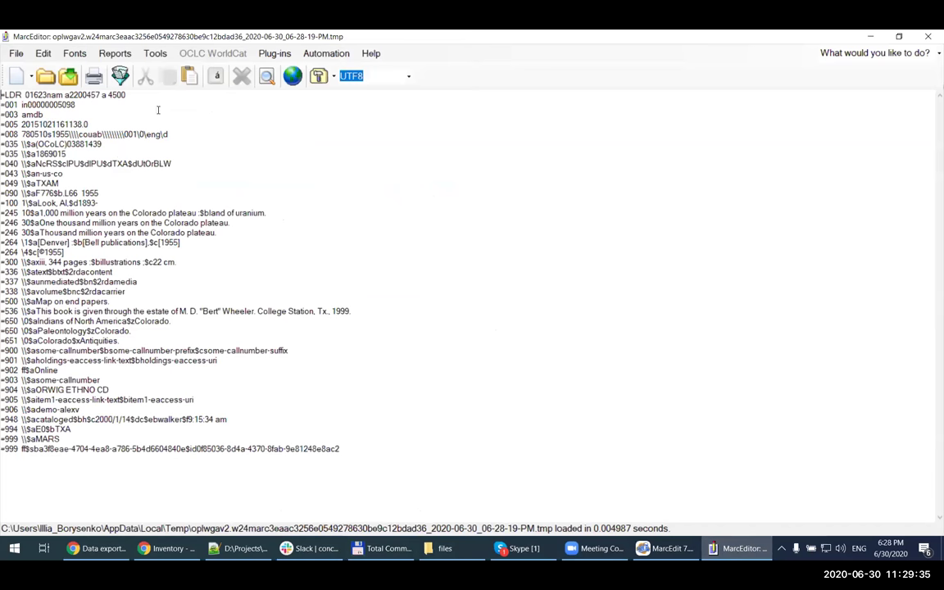
- Validate the SRS export against the rules file and close the results
left_click(155, 53)
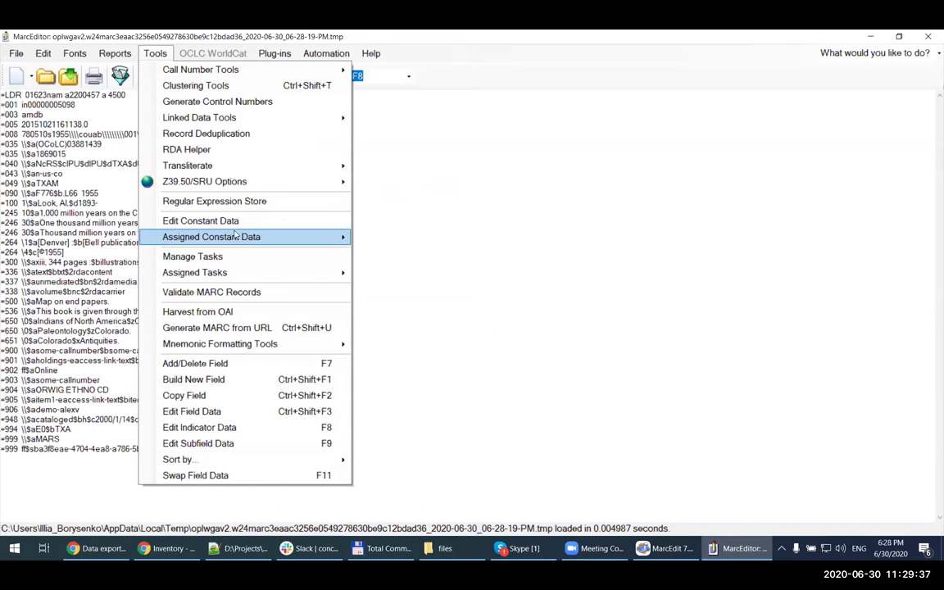
key("Return")
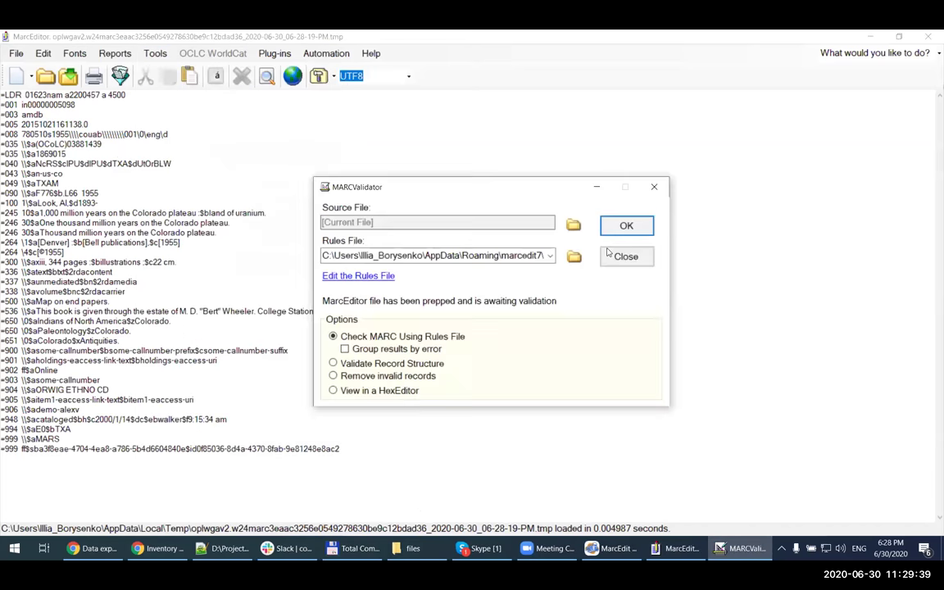
left_click(625, 227)
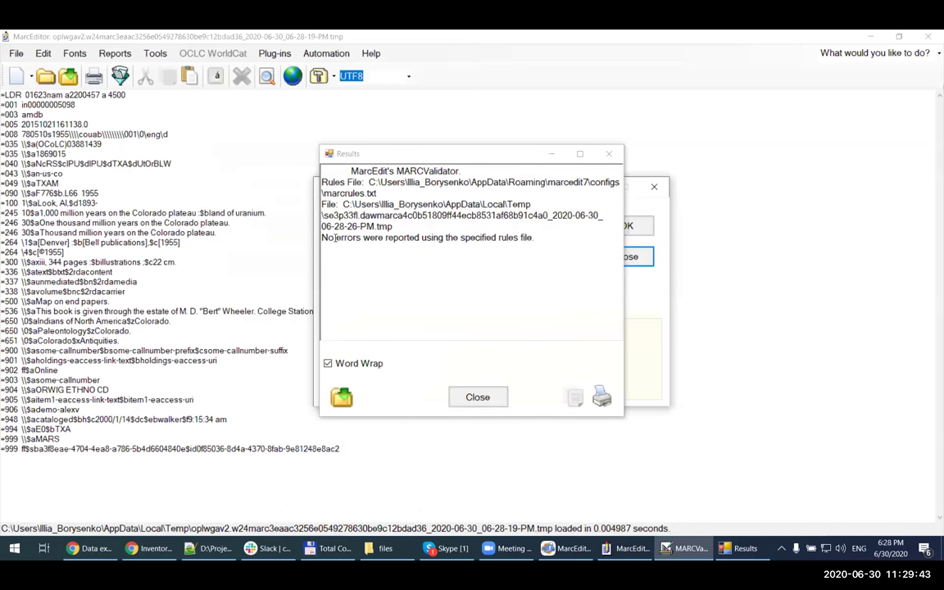
left_click(480, 399)
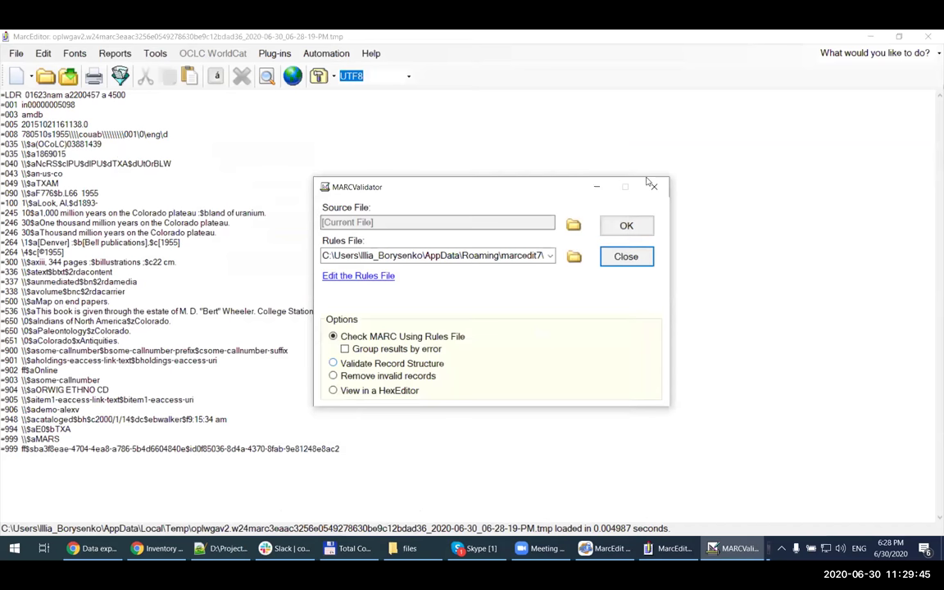
left_click(538, 168)
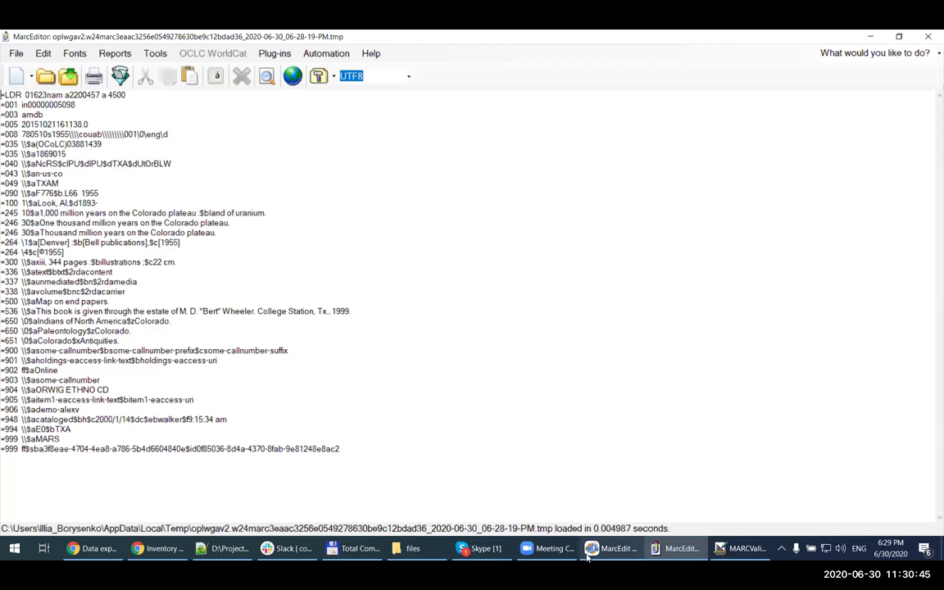
- Stop sharing the screen from the meeting window
left_click(548, 547)
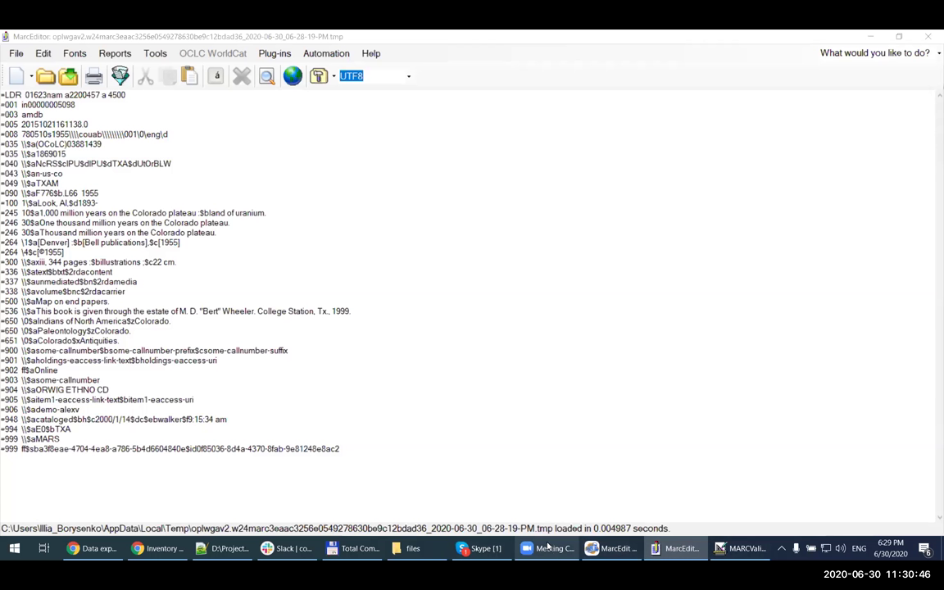
left_click(711, 34)
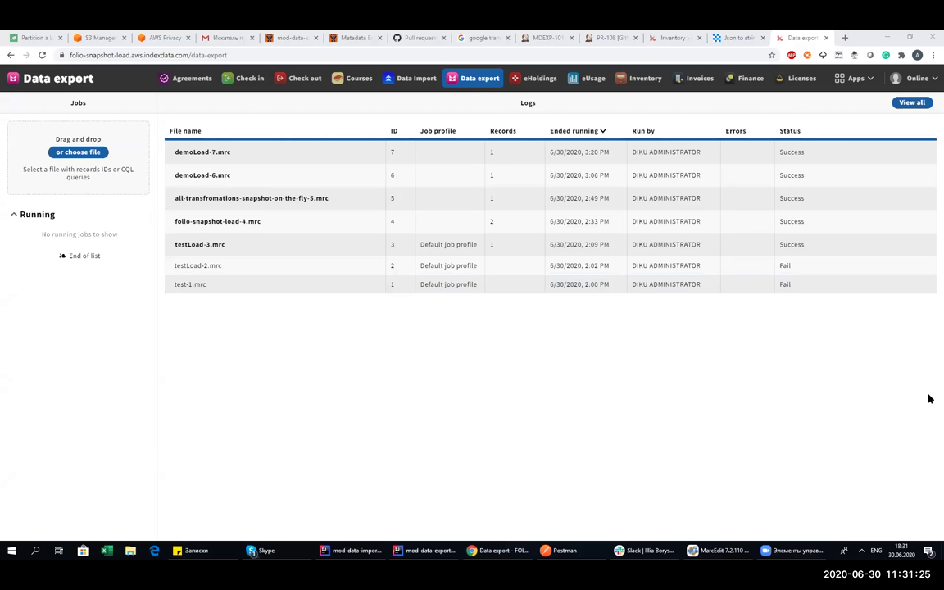
- Export the uploaded record-ID file with the Default job profile, then open demoLoad-8.mrc in MarcEdit
left_click_drag(252, 553, 105, 156)
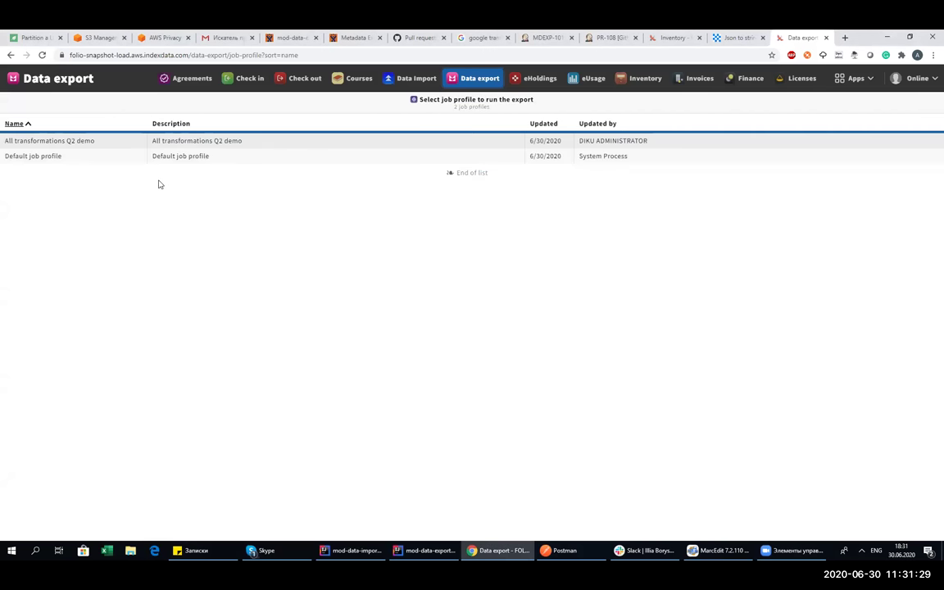
left_click(281, 162)
left_click(583, 167)
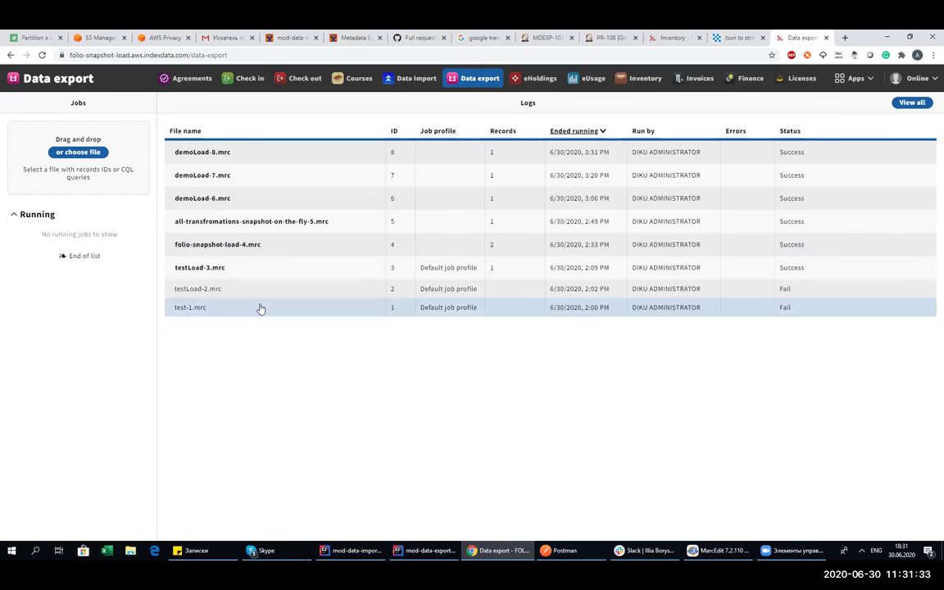
left_click(212, 154)
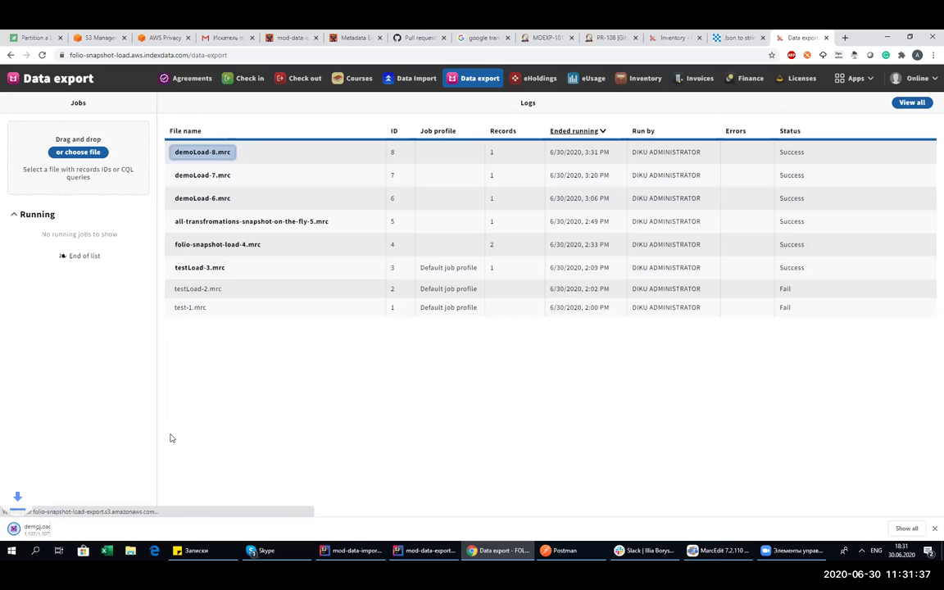
left_click(59, 533)
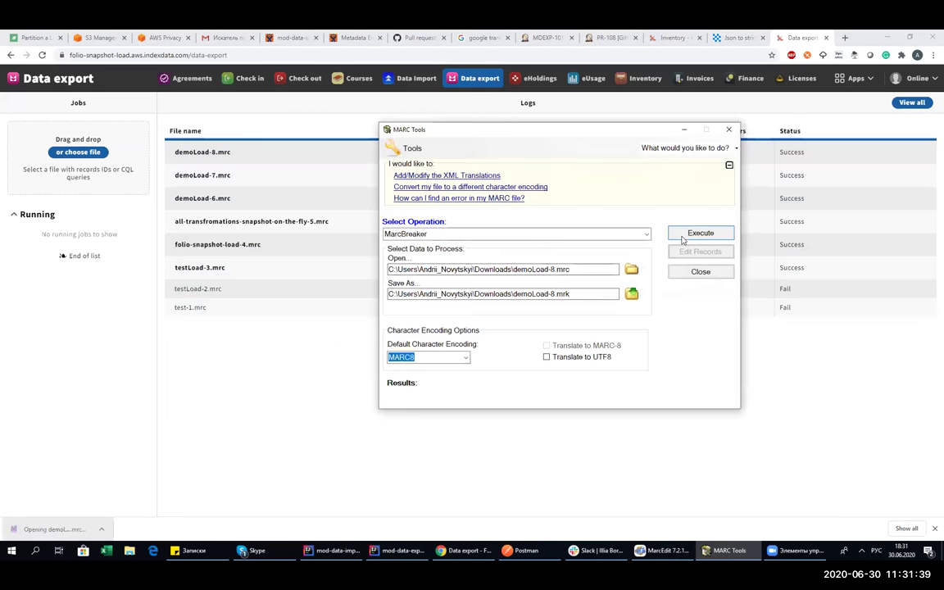
- Browse demoLoad-8.mrk in MarcEditor, close it, and return to the JSON to String converter
left_click(701, 254)
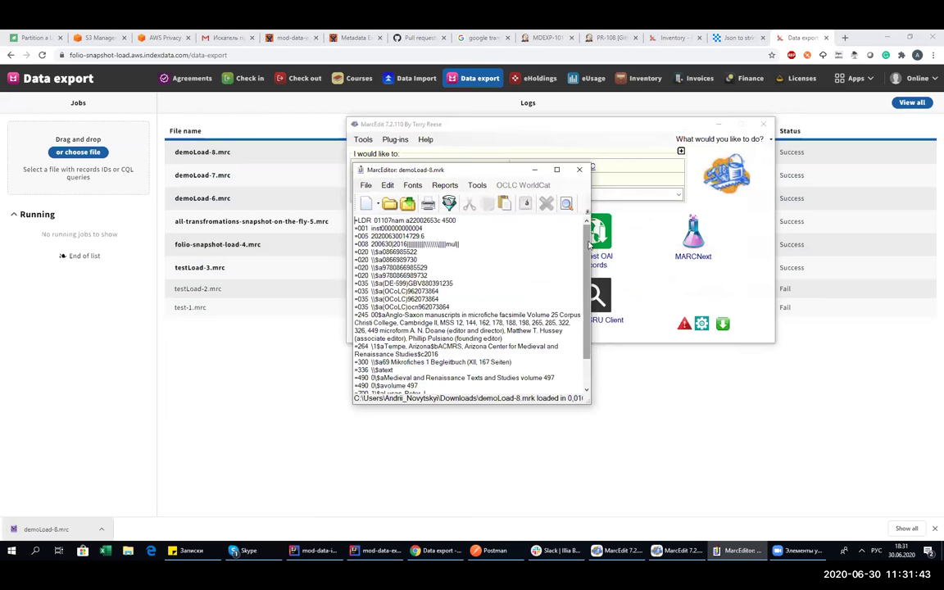
scroll(586, 276, "down", 1)
scroll(581, 262, "up", 2)
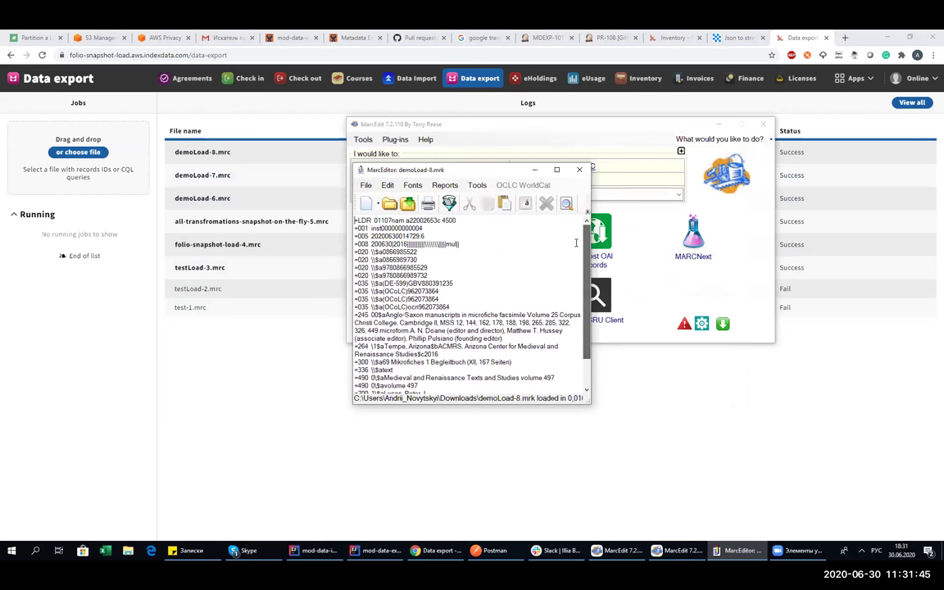
left_click(580, 175)
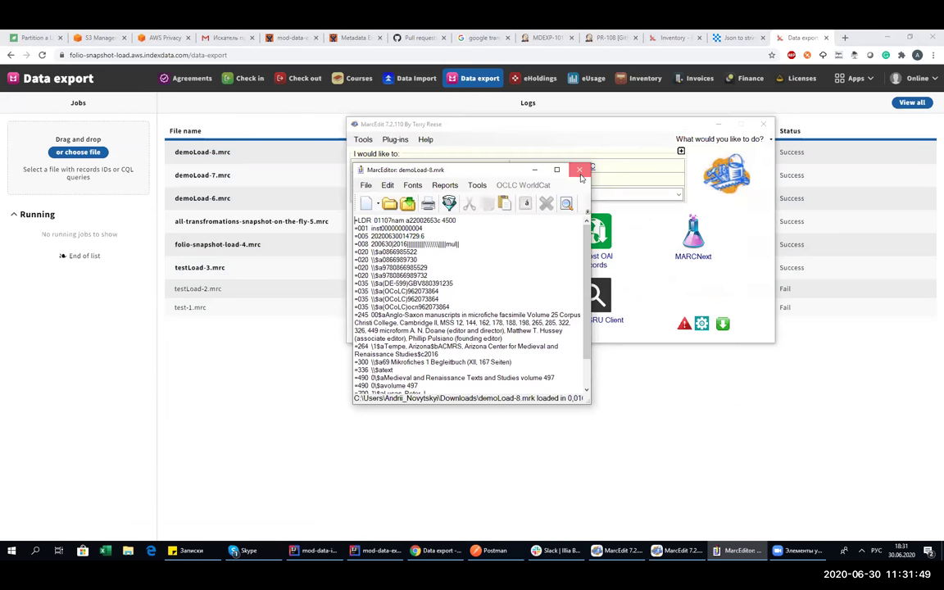
left_click(621, 100)
key("ctrl+shift+Tab")
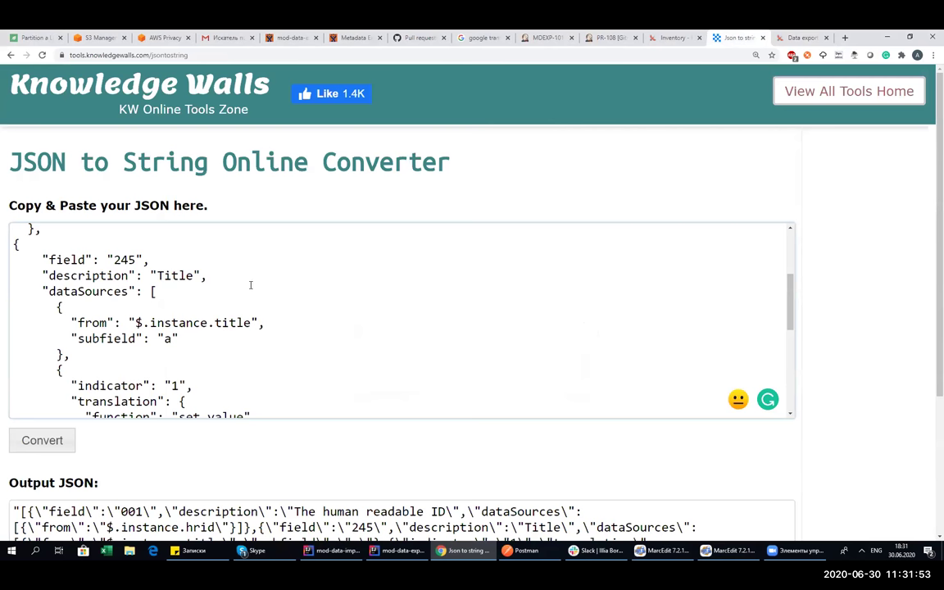
- Review the 001 and 245 export rules JSON and convert it to an escaped string
scroll(249, 285, "up", 2)
scroll(172, 264, "down", 2)
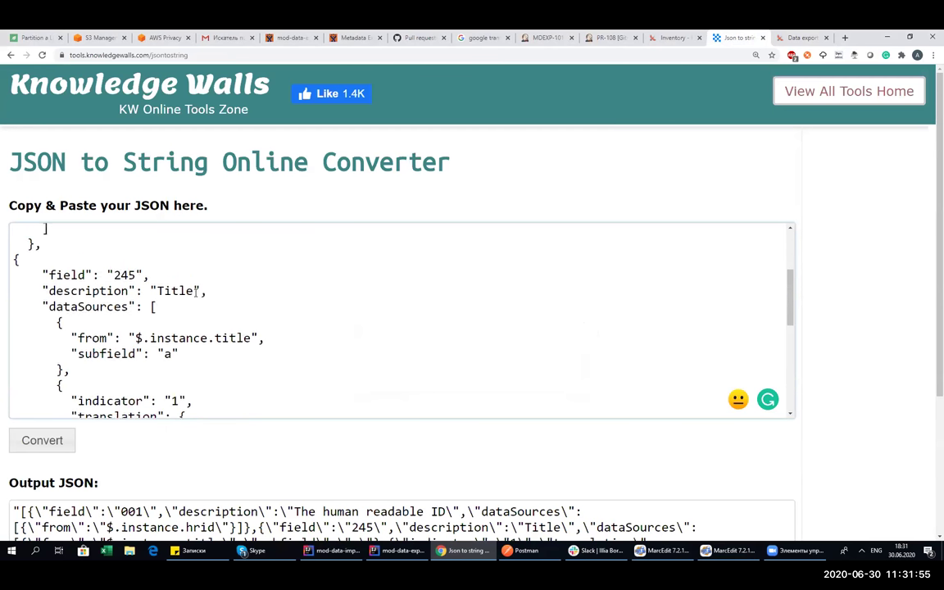
double_click(124, 260)
scroll(123, 260, "down", 1)
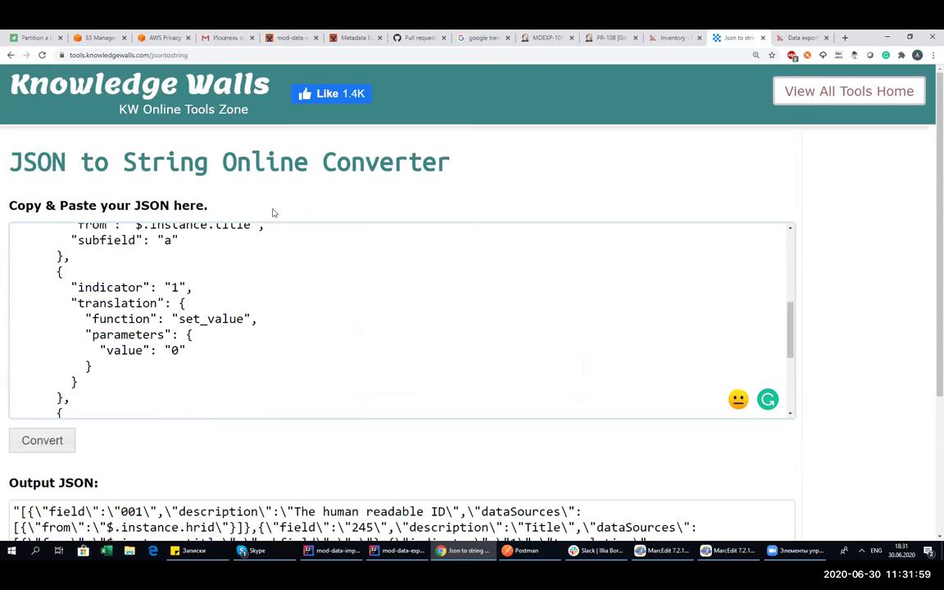
scroll(312, 251, "down", 1)
scroll(41, 407, "down", 1)
left_click(42, 440)
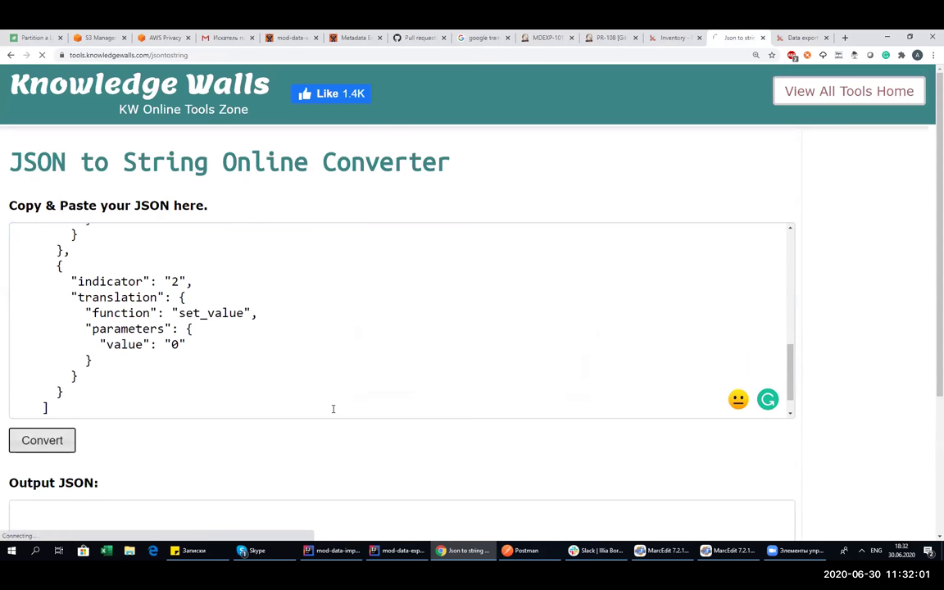
- Select and copy the escaped output string
scroll(396, 407, "down", 1)
scroll(809, 464, "down", 3)
left_click_drag(496, 378, 14, 315)
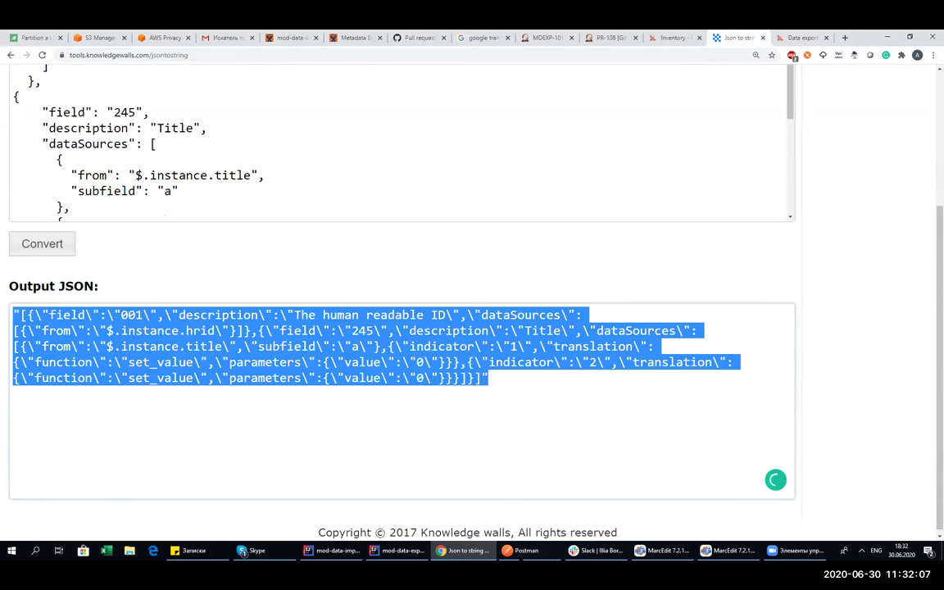
left_click(519, 562)
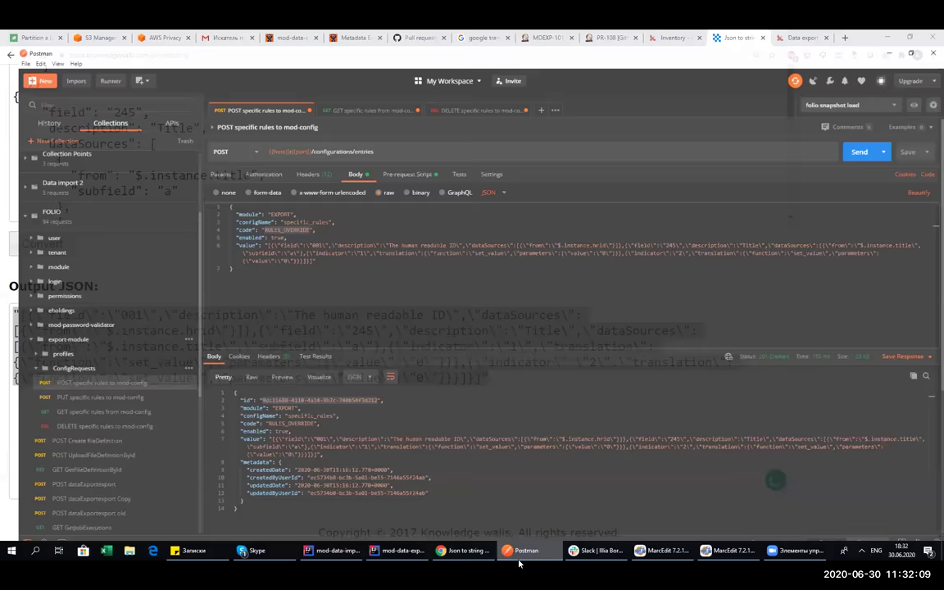
- Send the escaped 001/245 rules string as the RULES_OVERRIDE specific_rules value, getting 201 Created
left_click(518, 562)
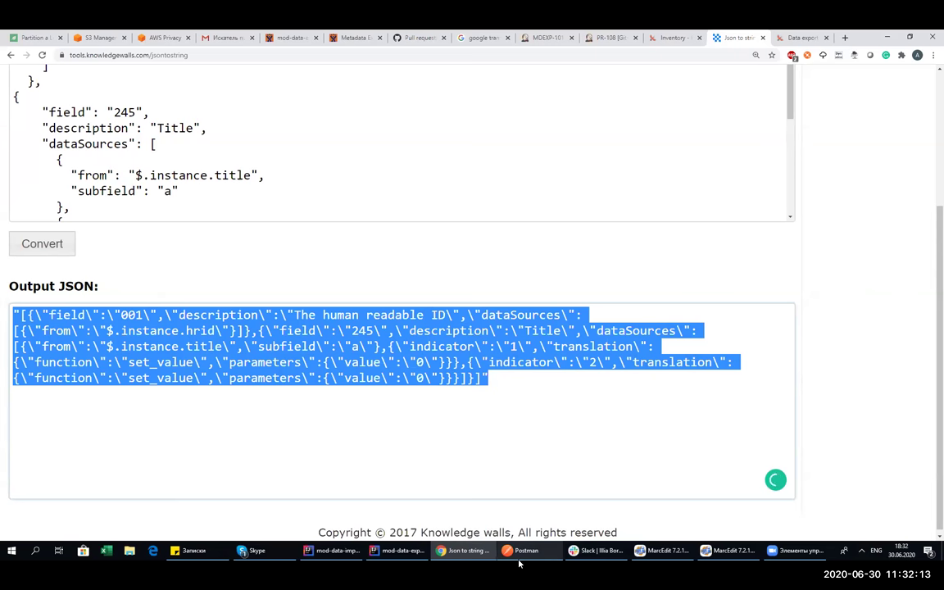
left_click(519, 563)
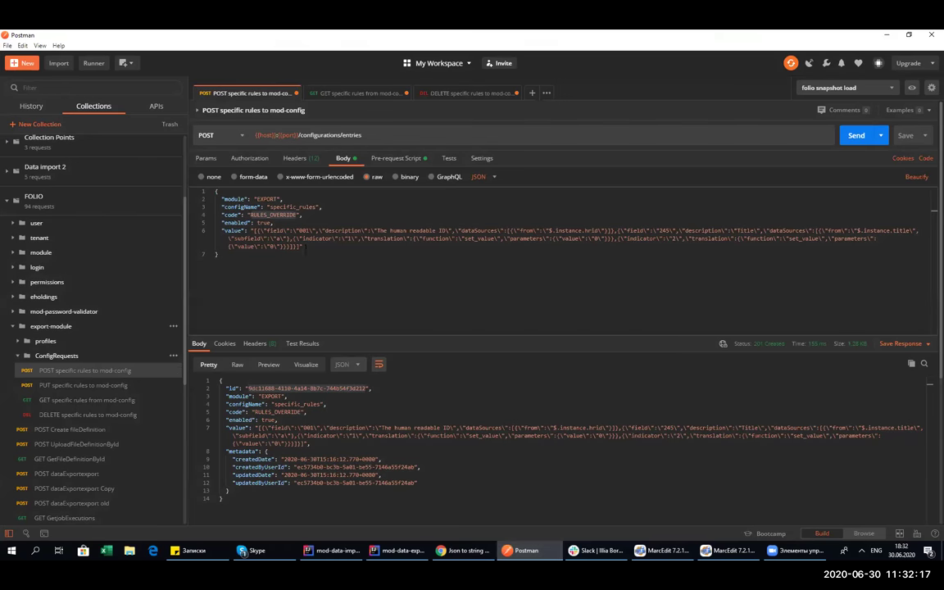
left_click_drag(307, 247, 250, 230)
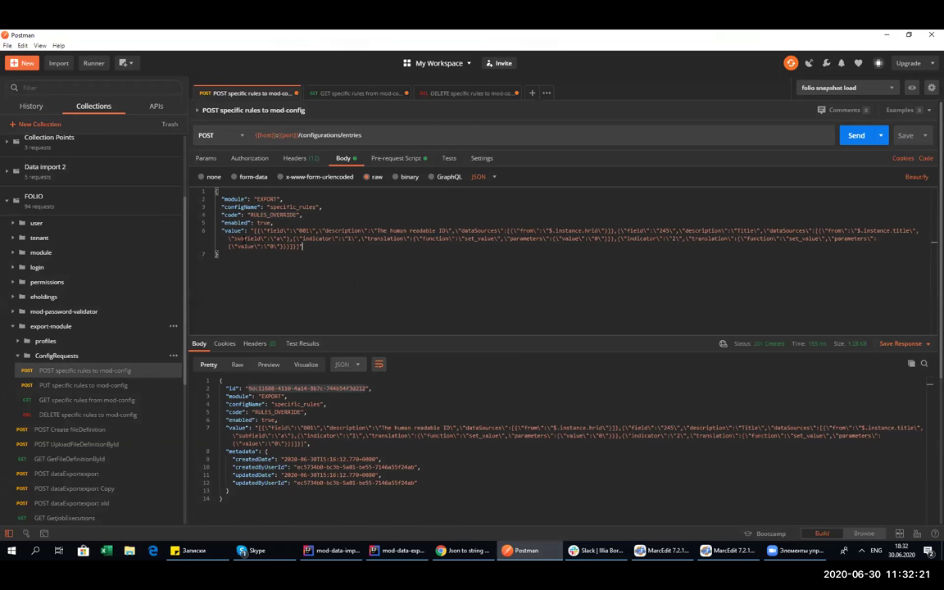
double_click(236, 222)
double_click(235, 214)
left_click(857, 141)
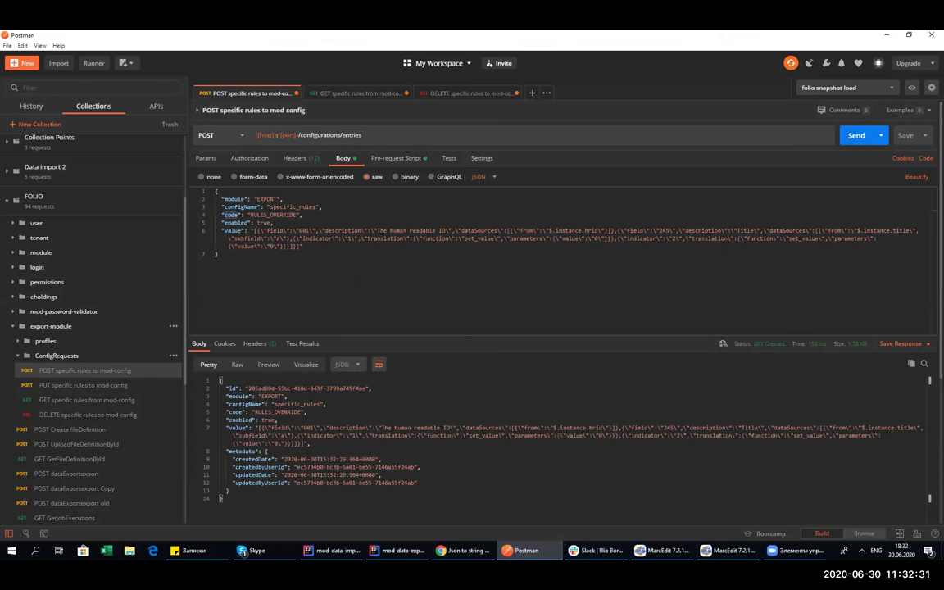
- Return to FOLIO's Data export page in Chrome
left_click(464, 554)
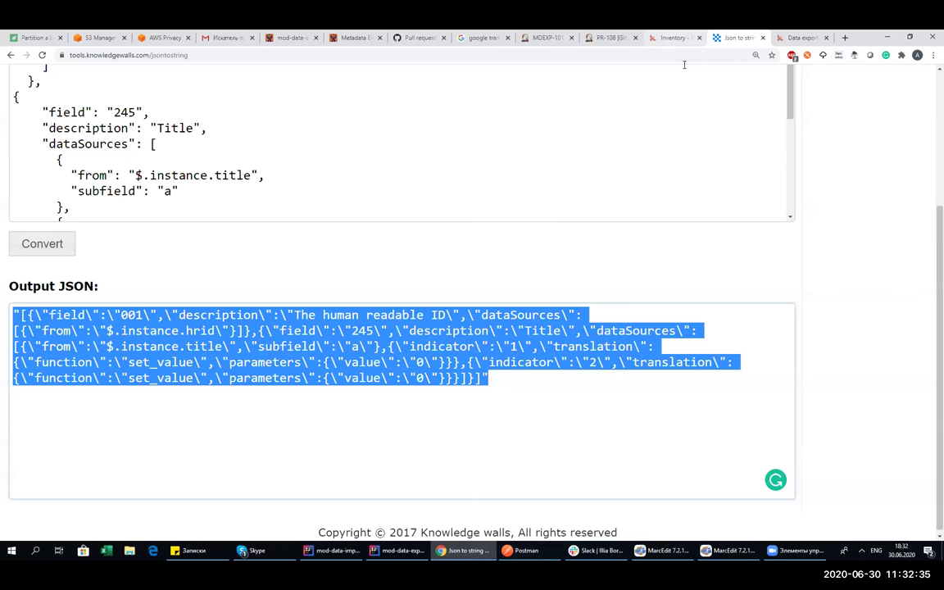
left_click(674, 37)
left_click(799, 37)
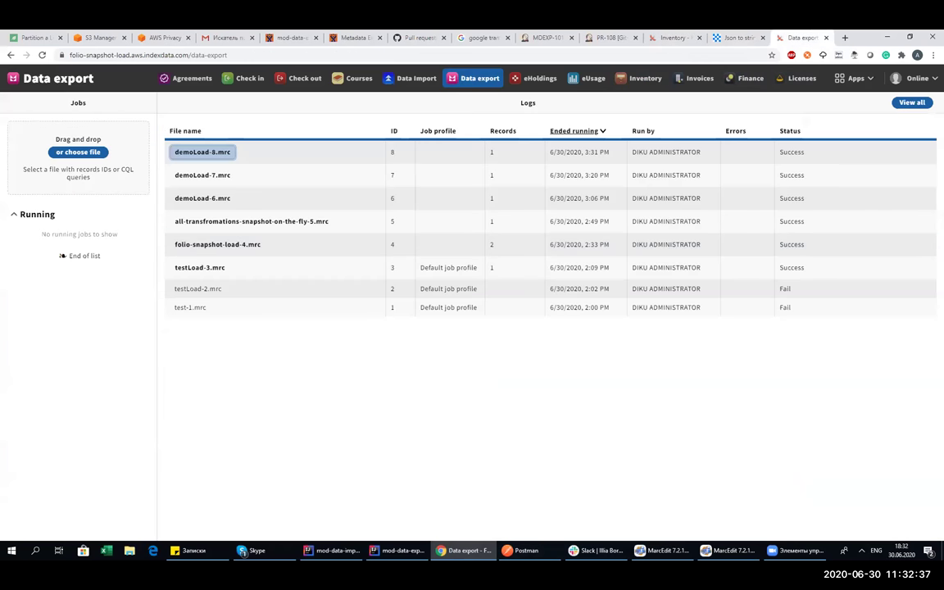
- Run a new export of the record ID file with the Default job profile
left_click_drag(502, 311, 91, 151)
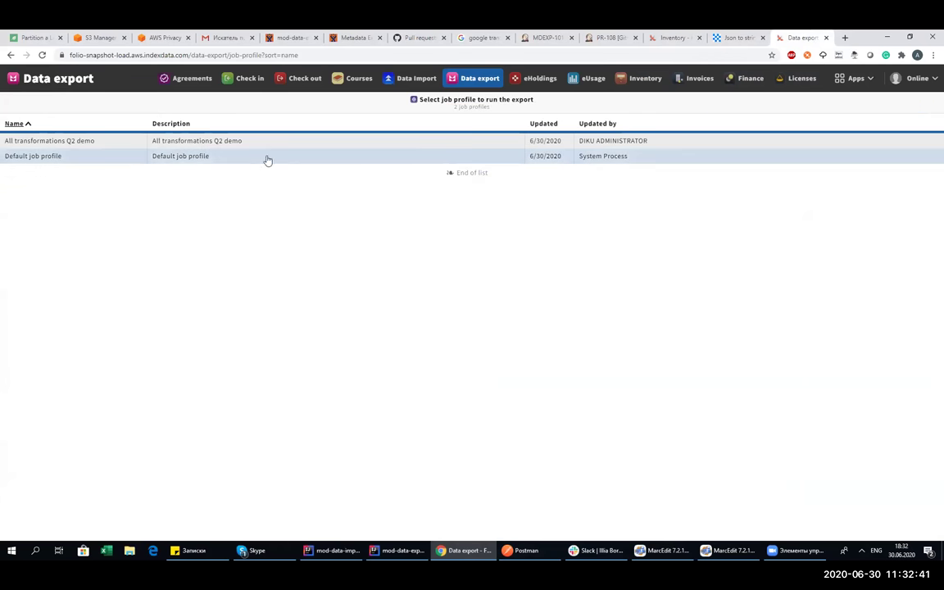
left_click(268, 157)
left_click(579, 169)
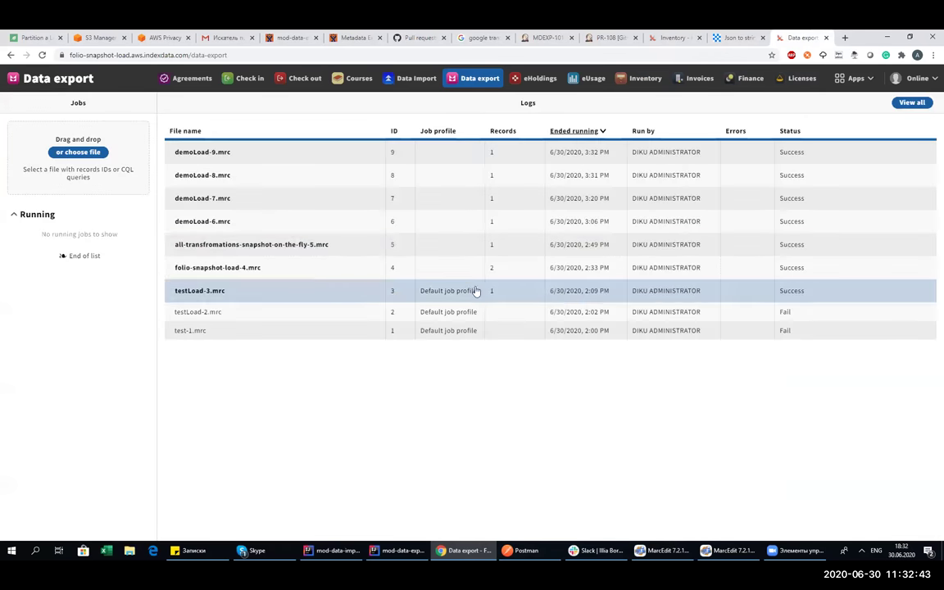
- Download demoLoad-9.mrc and convert it to readable MARC text in MarcEdit
left_click(200, 151)
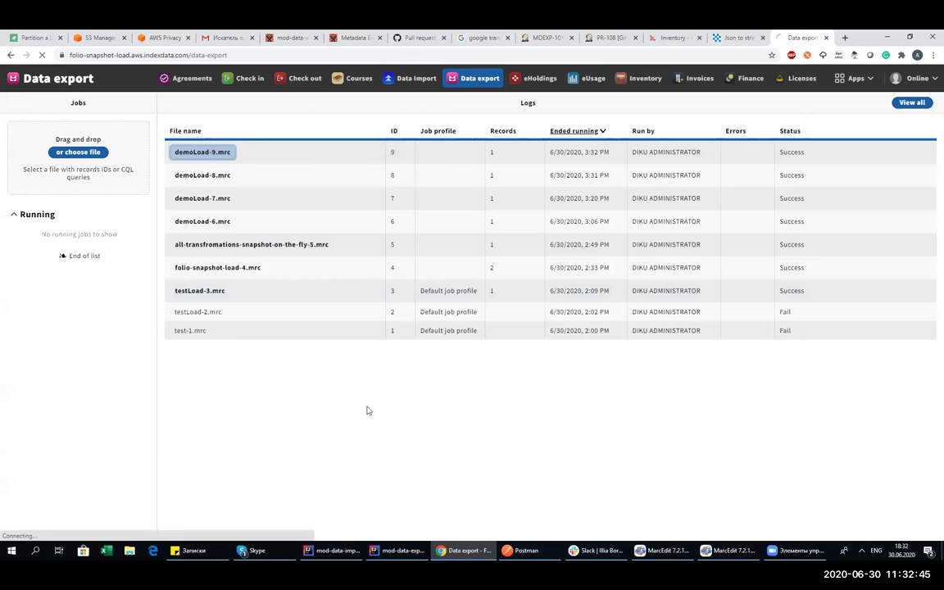
left_click(66, 529)
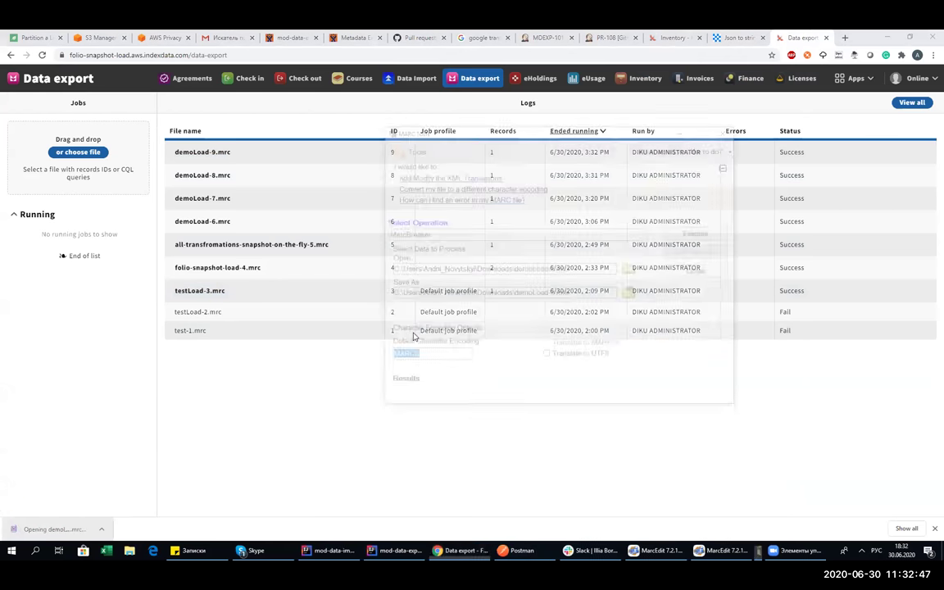
left_click(700, 233)
left_click(700, 252)
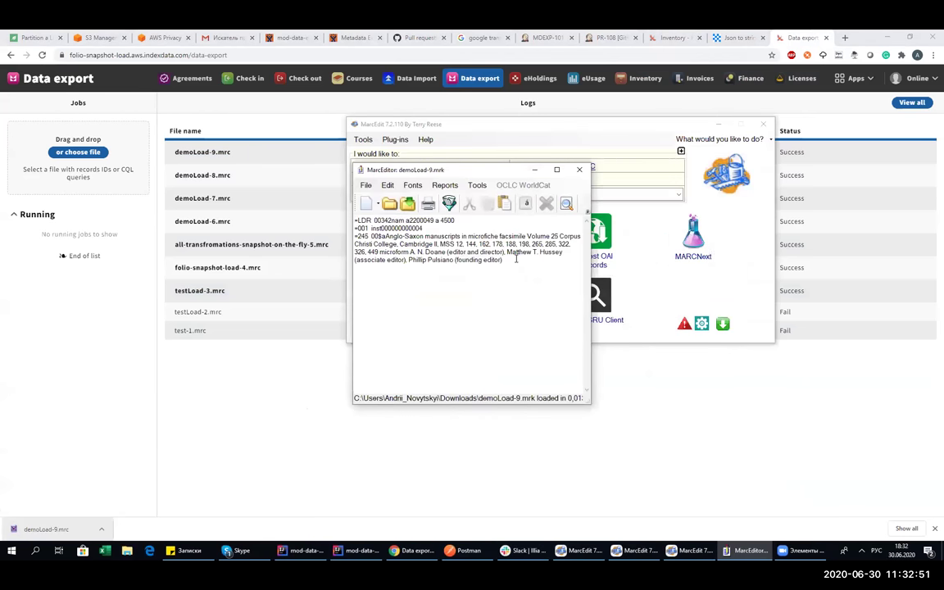
- Inspect the demoLoad-9 record's =001 and =245 lines, confirming only LDR, 001 and 245 remain
left_click_drag(355, 228, 423, 229)
left_click_drag(540, 263, 354, 236)
left_click(450, 258)
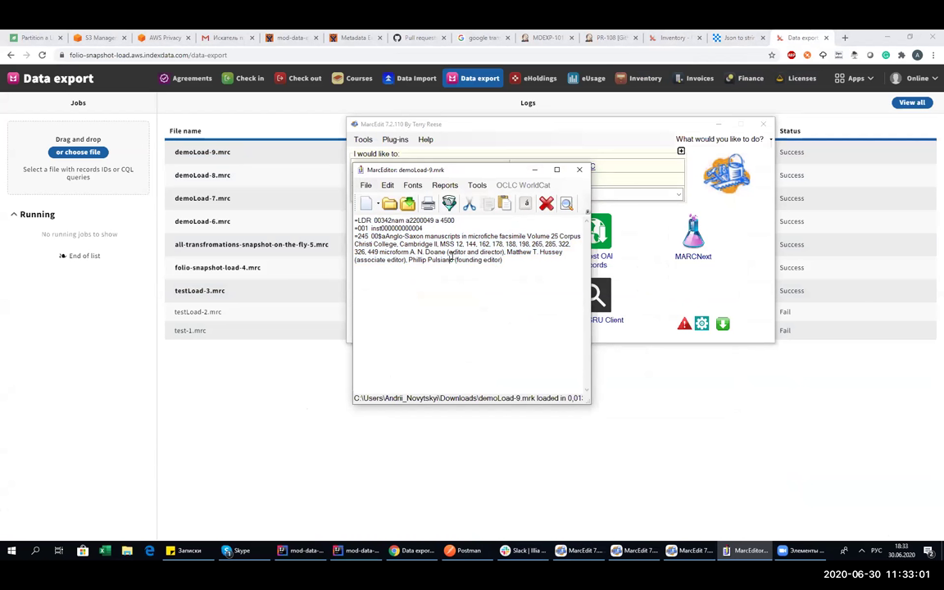
left_click(557, 289)
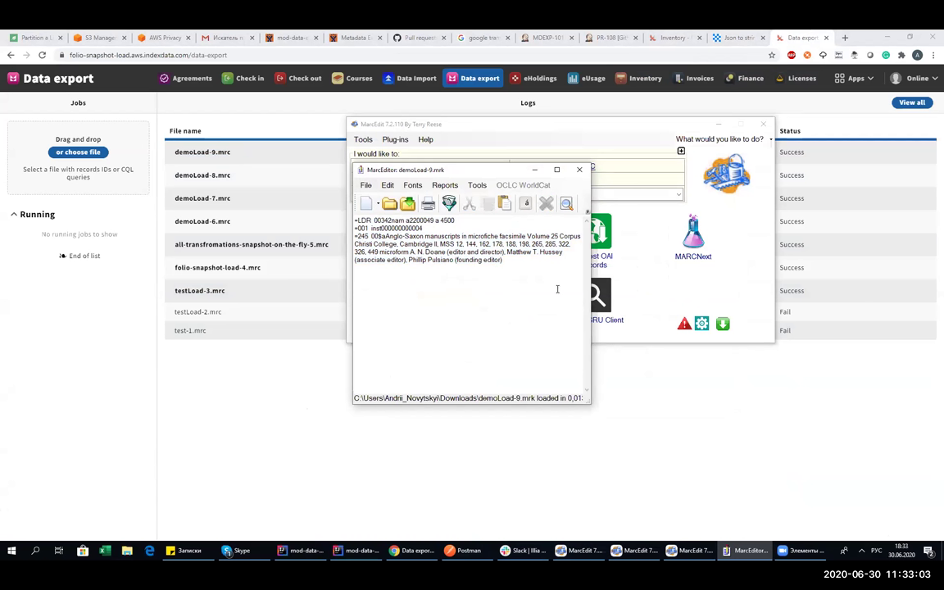
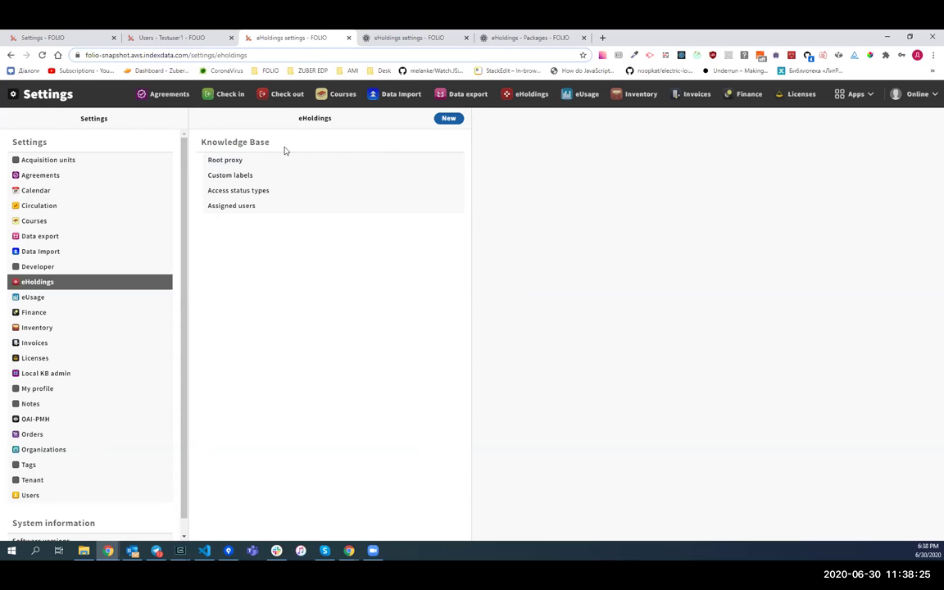
- Add a new sandbox-endpoint knowledge base with a pasted customer ID and API key, and save it
left_click(449, 118)
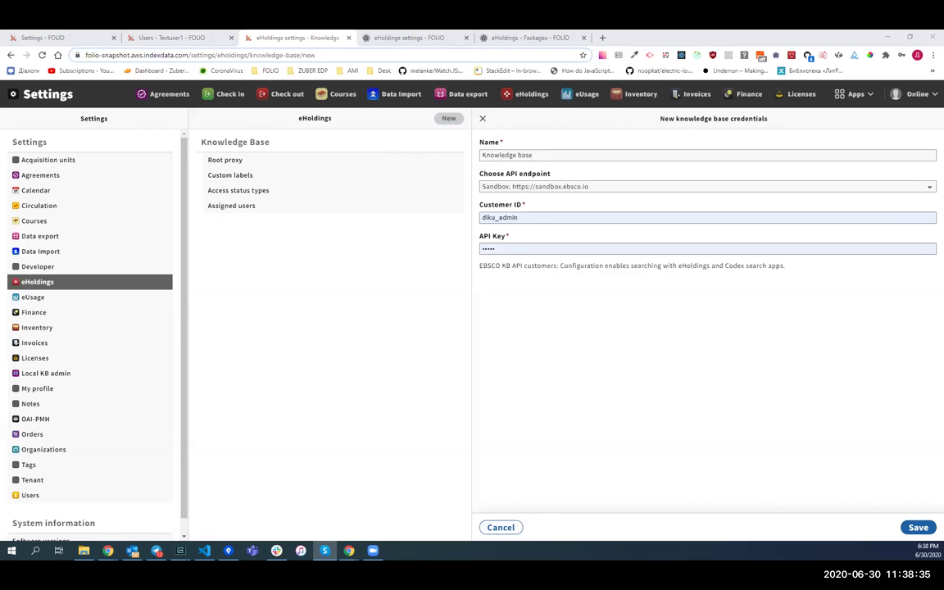
left_click(522, 217)
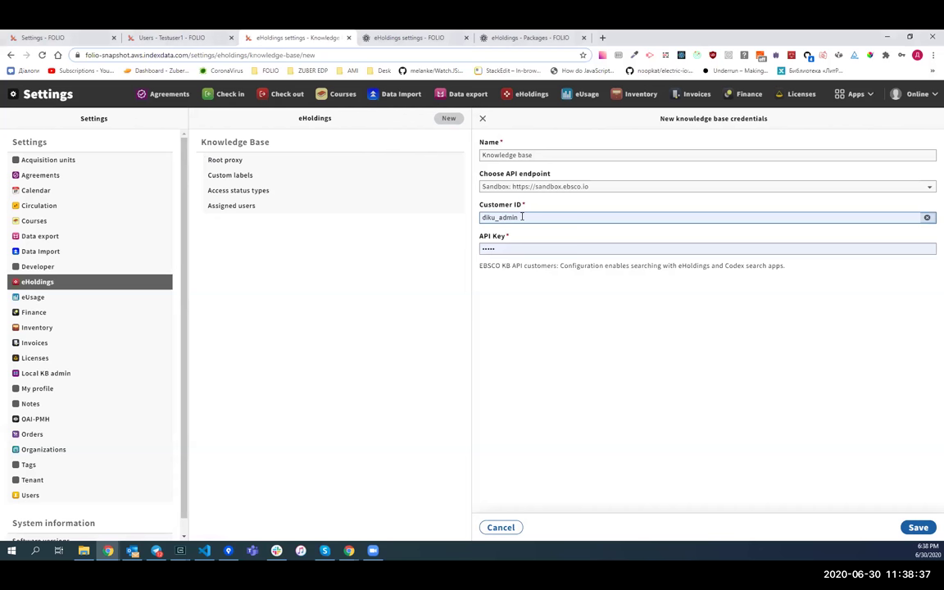
key("ctrl+a")
type("apidvgvmt")
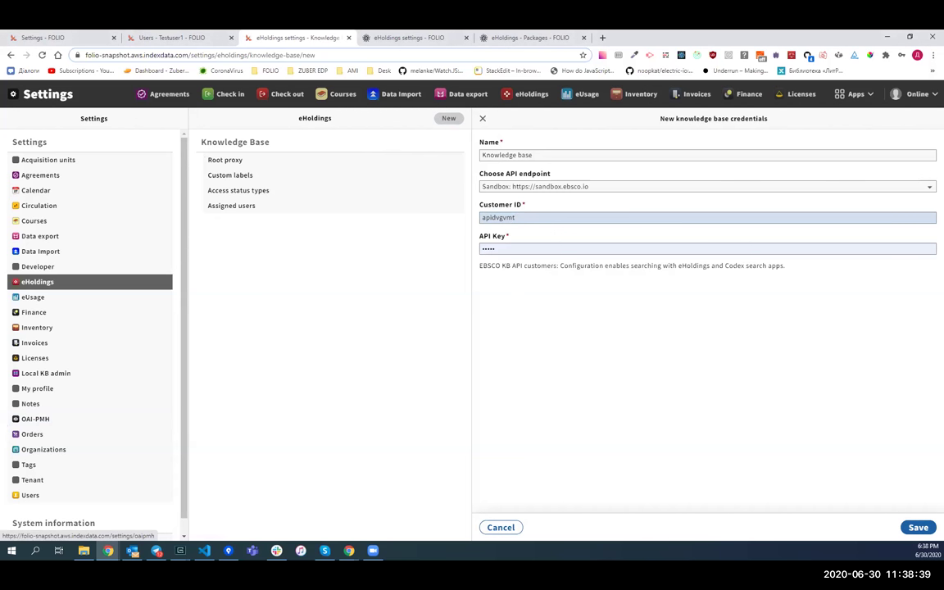
key("alt+Tab")
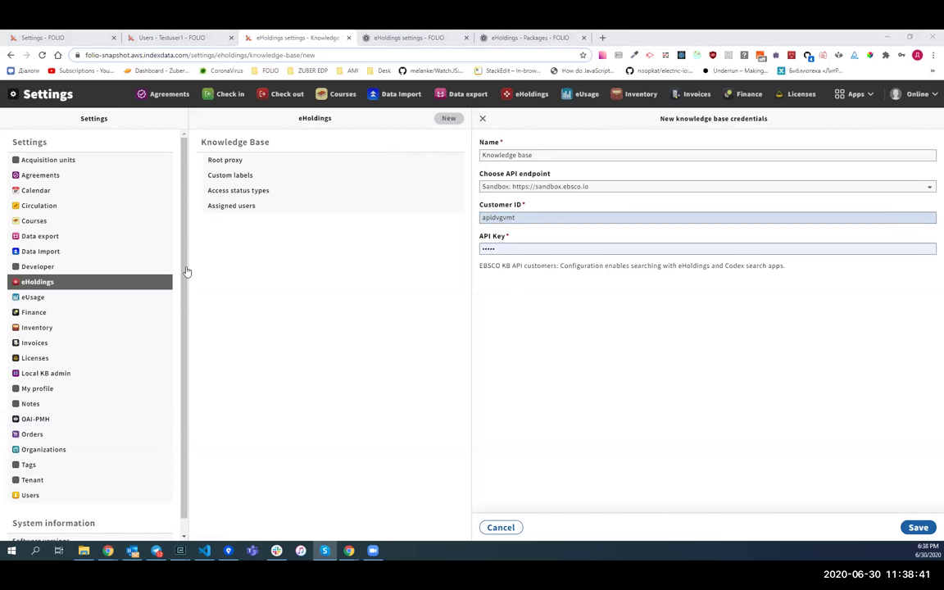
left_click(515, 248)
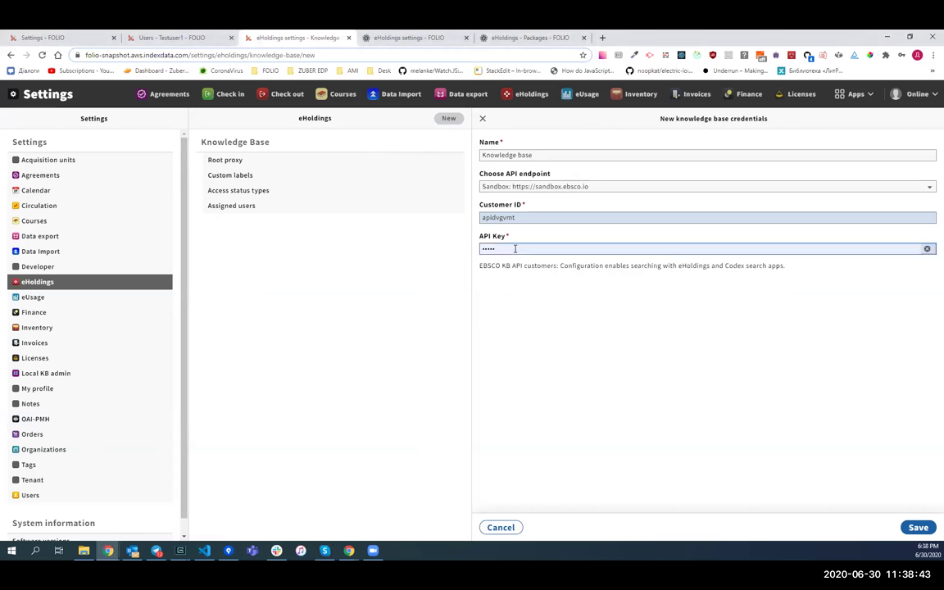
key("ctrl+v")
left_click(919, 527)
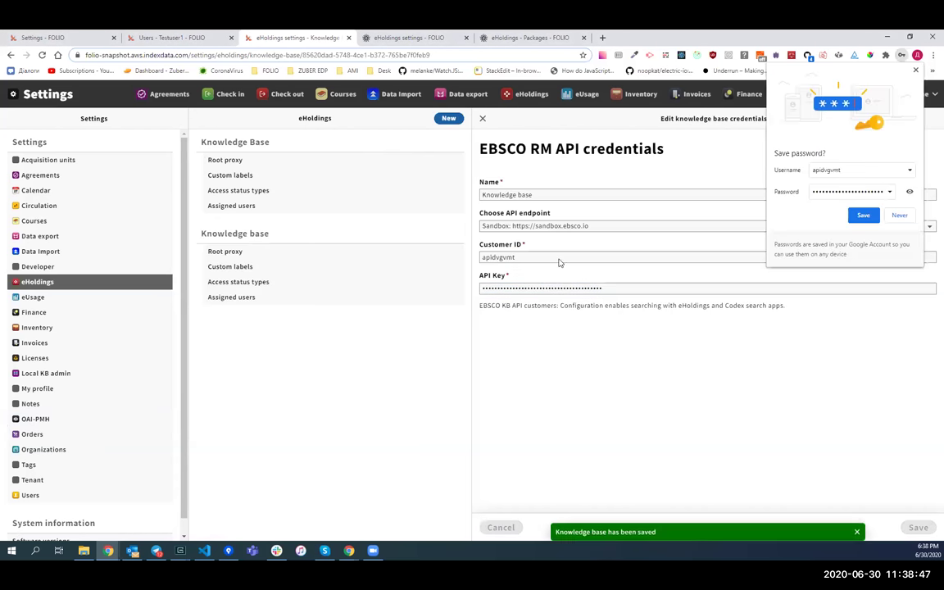
- Compare both knowledge bases' root proxy and access status types, confirming the new one has none
left_click(916, 70)
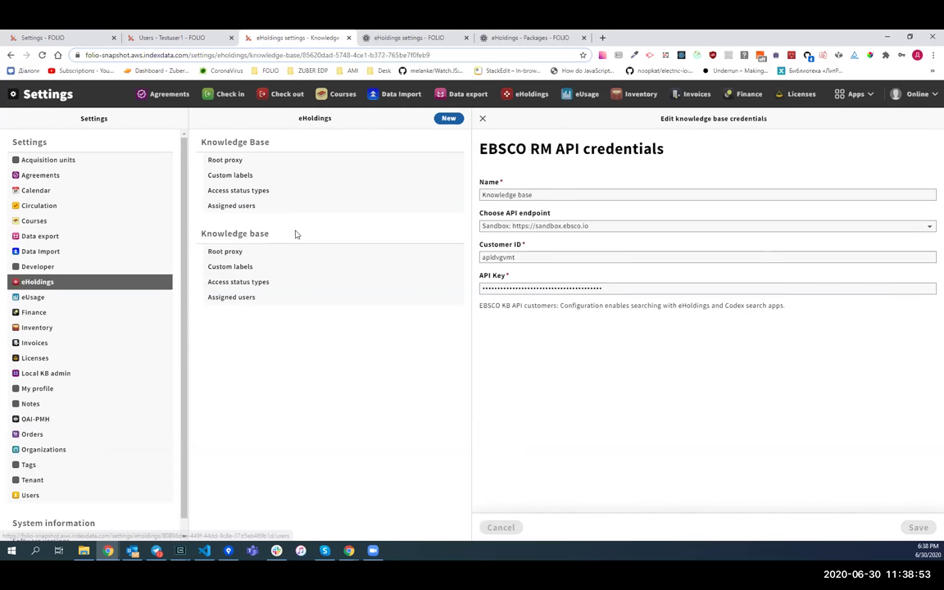
left_click(220, 142)
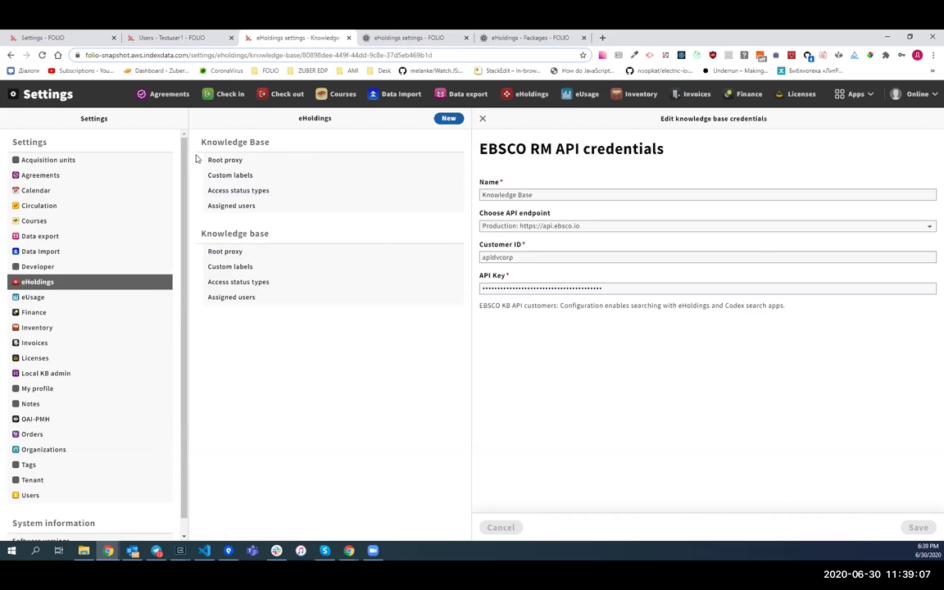
left_click(218, 190)
left_click(223, 163)
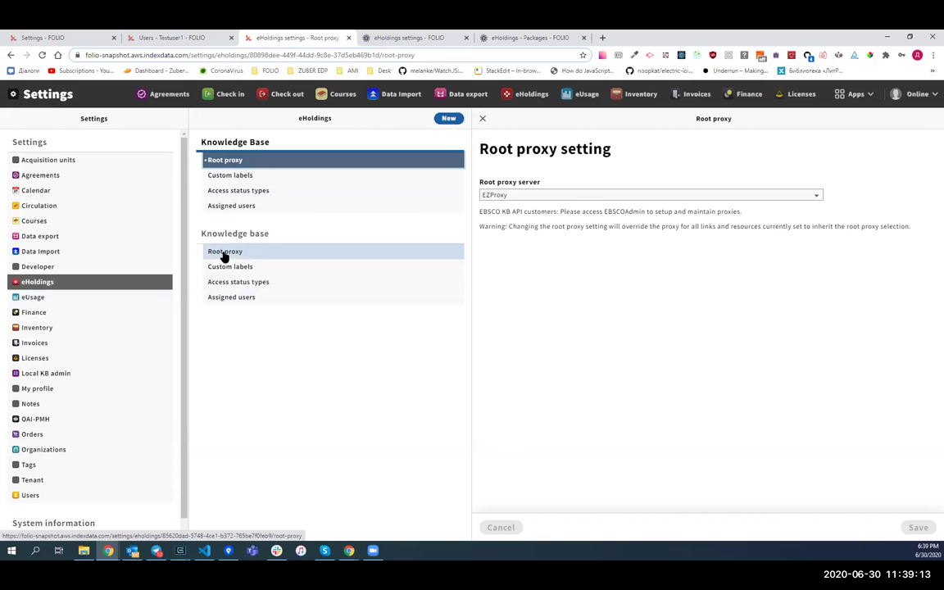
left_click(232, 194)
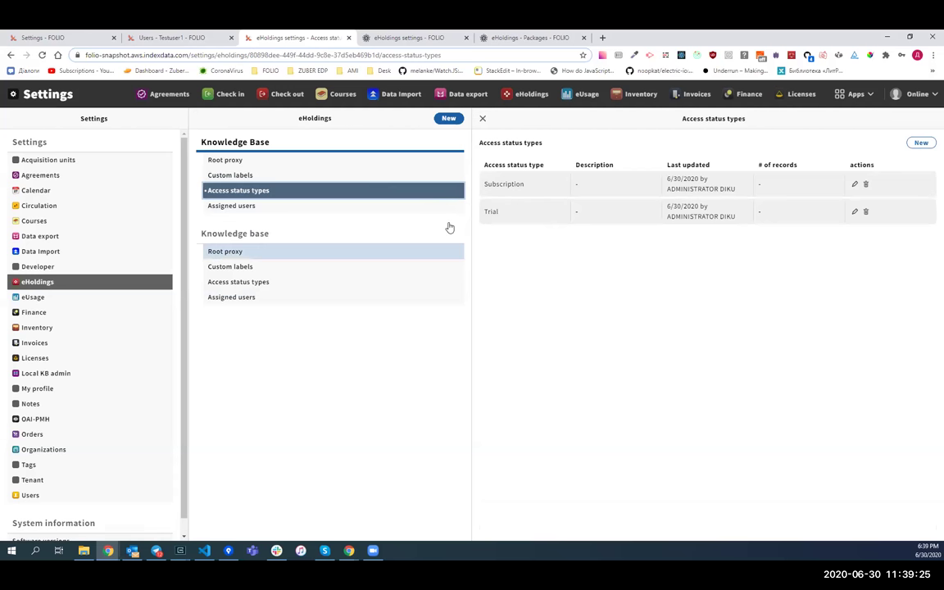
left_click(264, 282)
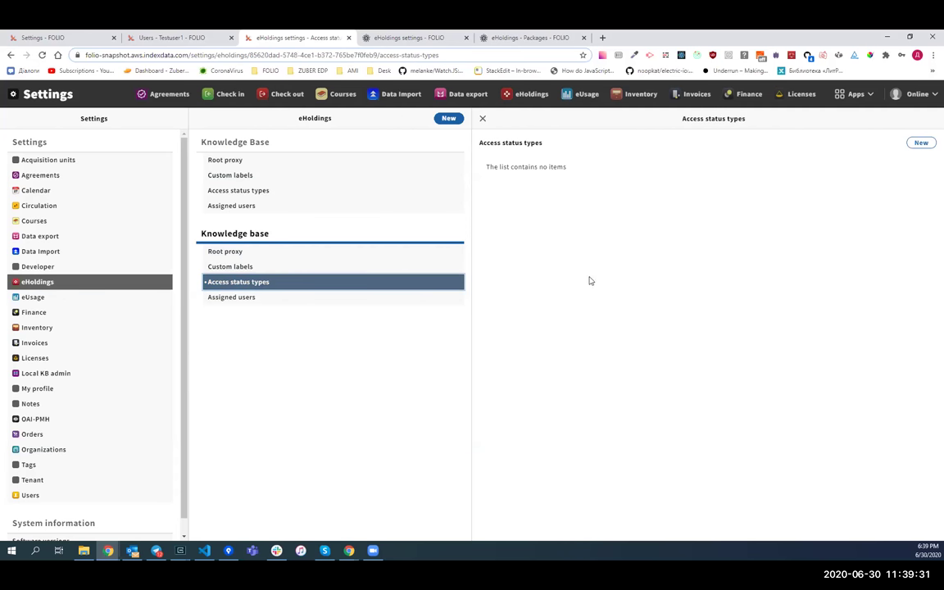
left_click(390, 38)
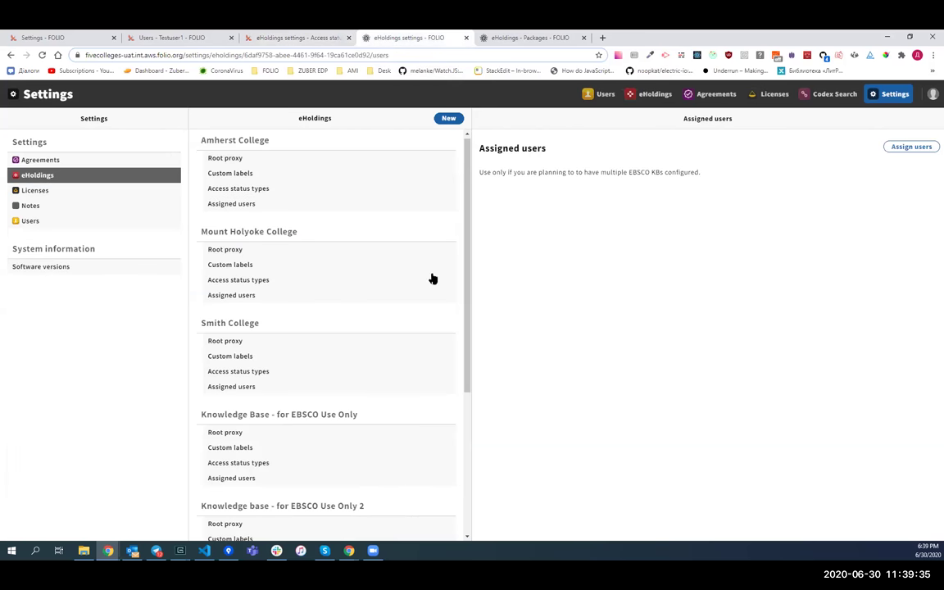
- Scroll through the other site's knowledge bases, past the EBSCO Use Only, Amherst and Hampshire entries
left_click_drag(467, 238, 467, 227)
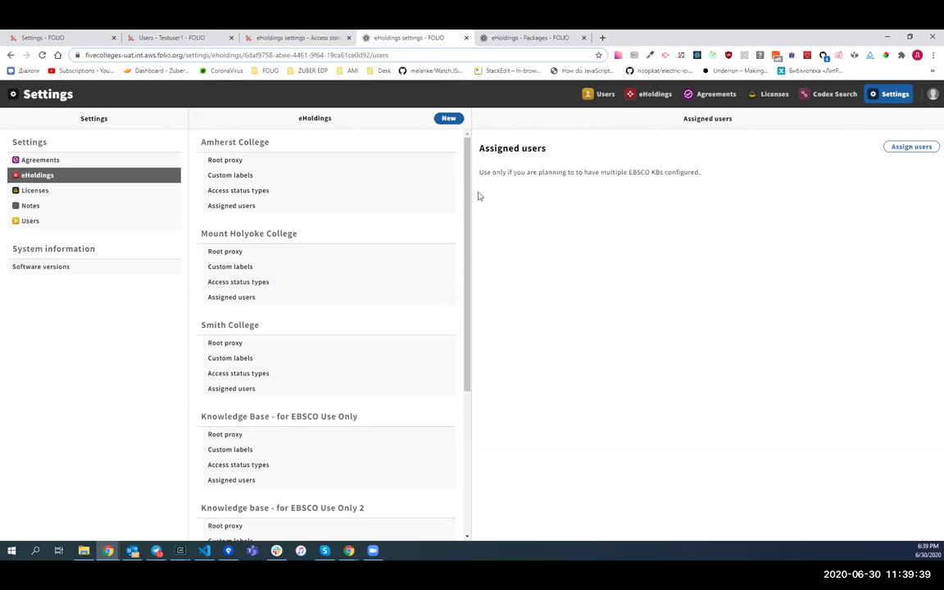
scroll(461, 303, "down", 3)
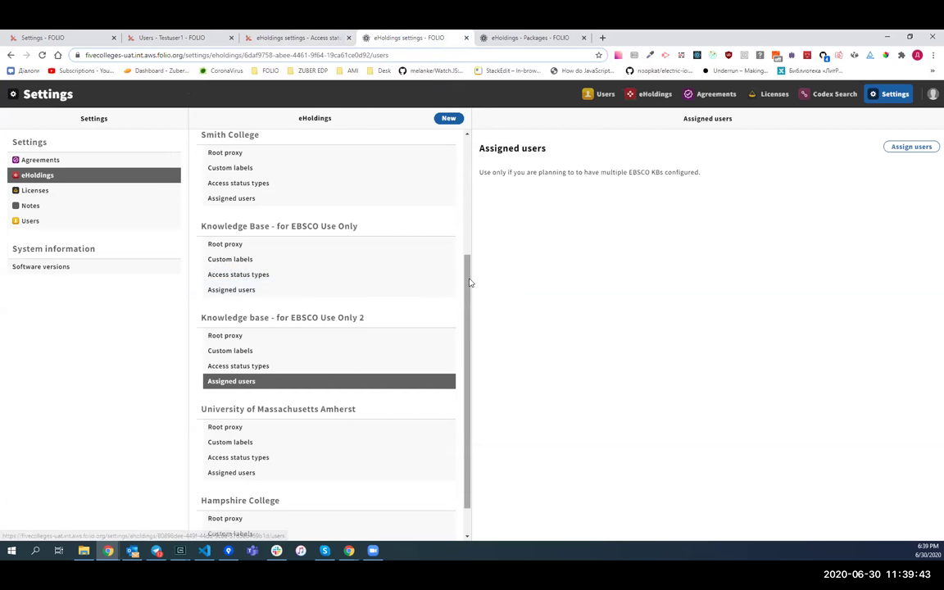
left_click_drag(468, 264, 469, 234)
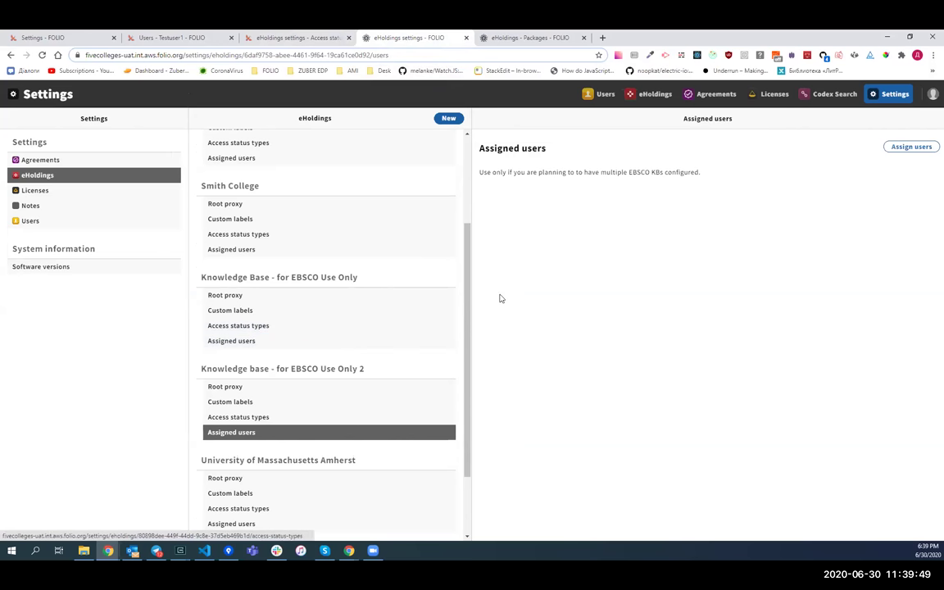
left_click_drag(468, 238, 472, 204)
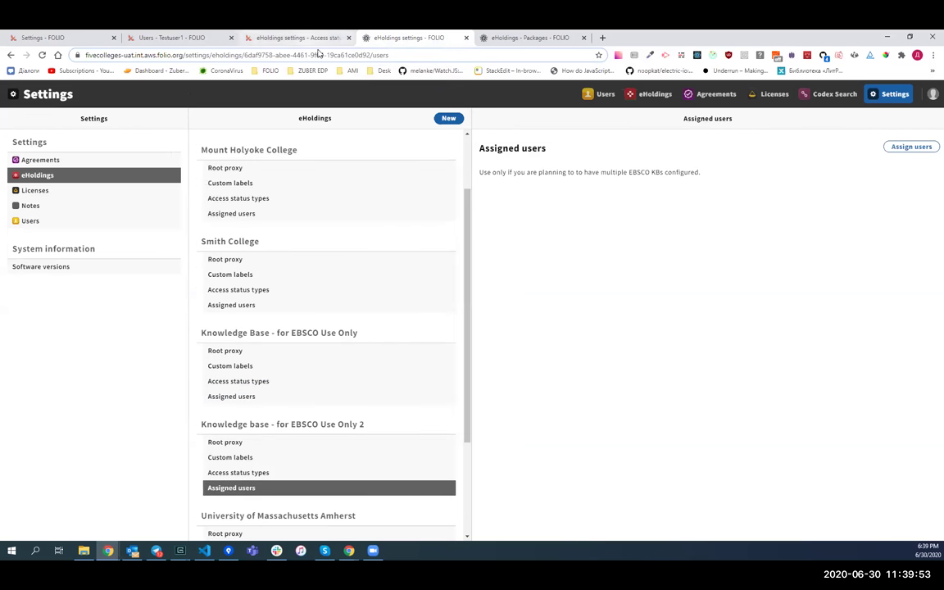
left_click(293, 37)
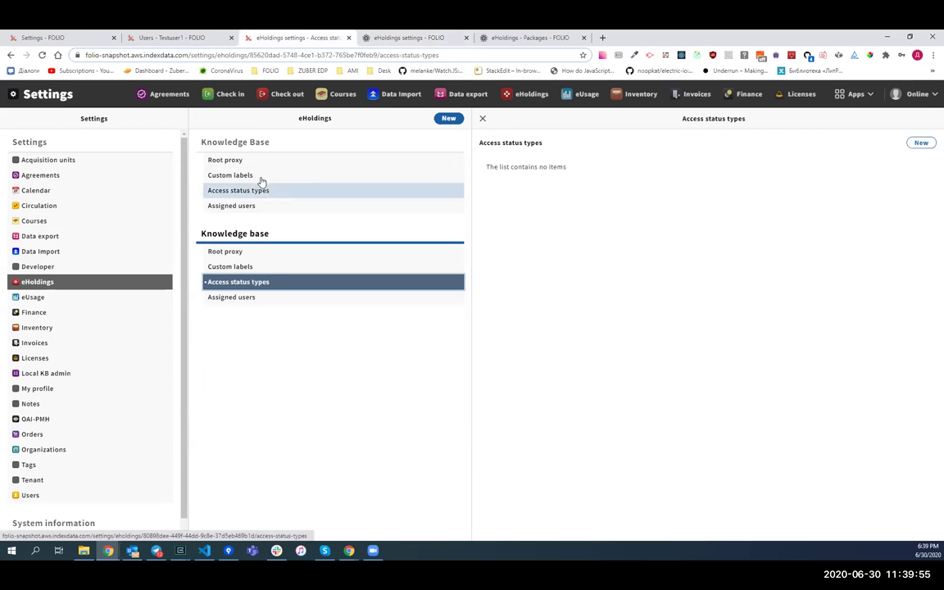
- Check Assigned users for both snapshot knowledge bases, finding no users on either
left_click(254, 209)
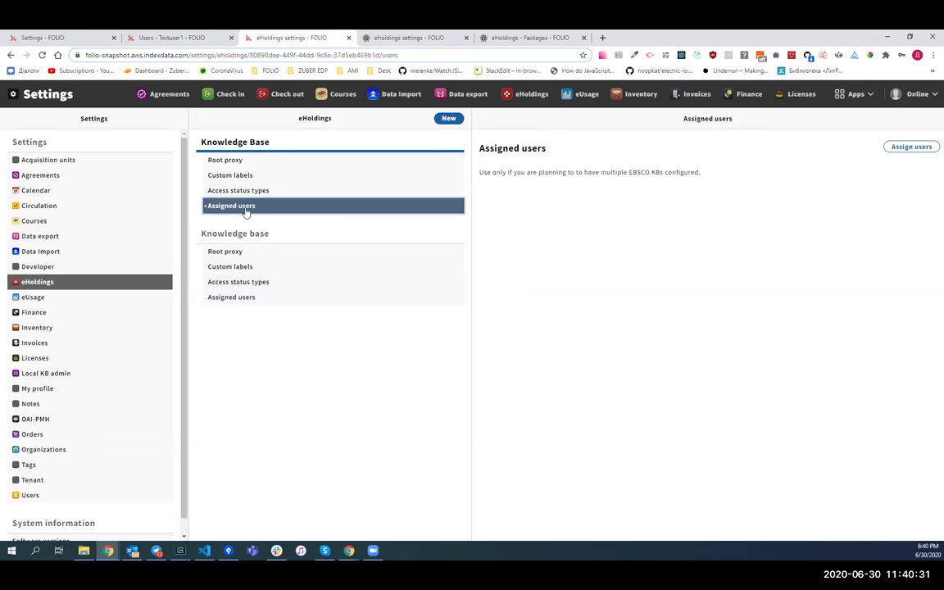
left_click(219, 297)
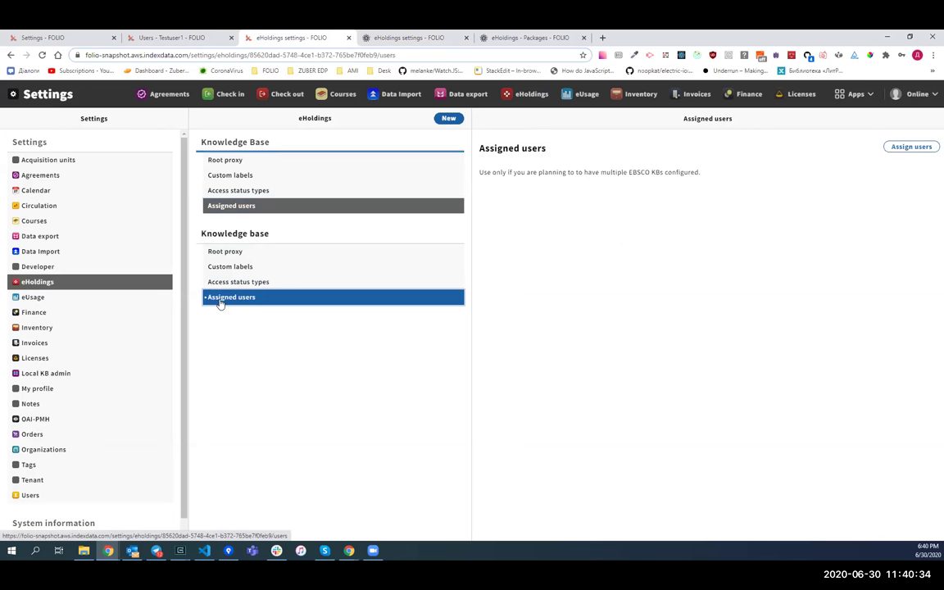
left_click(231, 210)
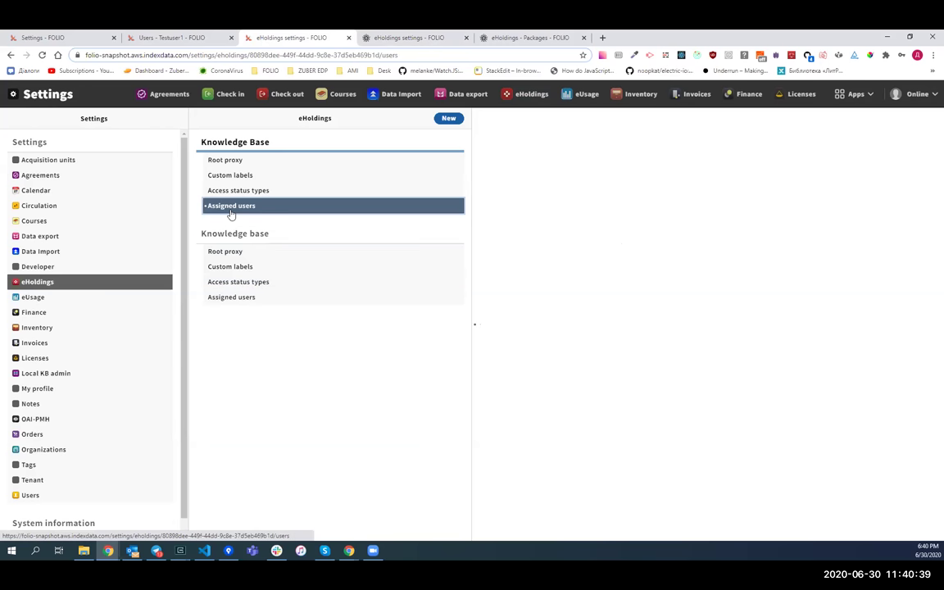
left_click(221, 297)
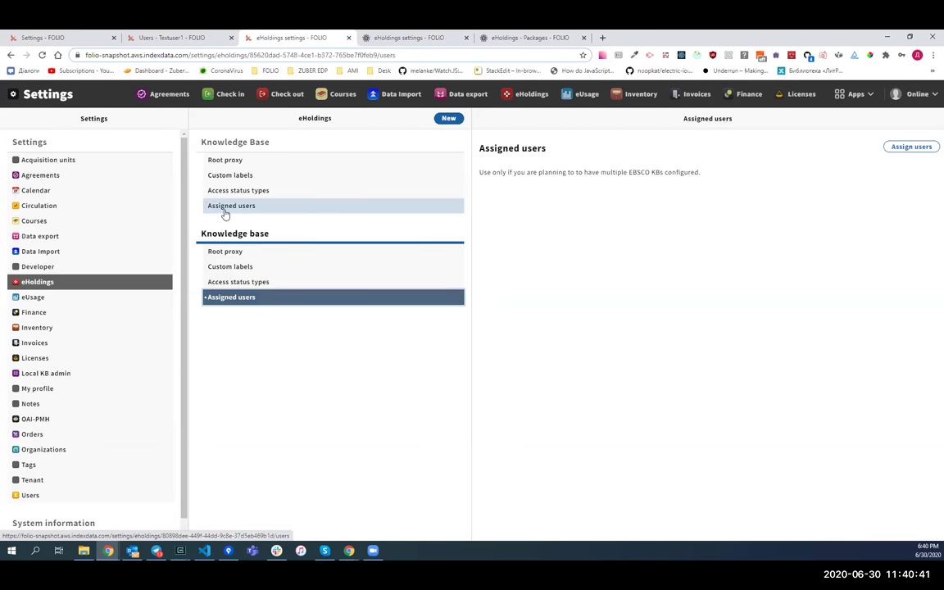
left_click(386, 36)
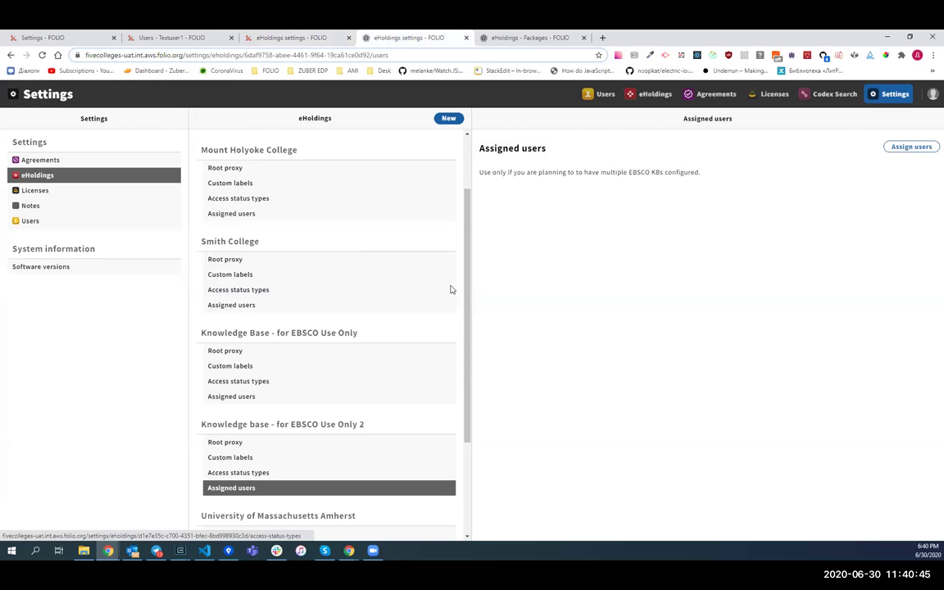
scroll(480, 247, "up", 1)
scroll(472, 349, "down", 2)
scroll(472, 348, "down", 1)
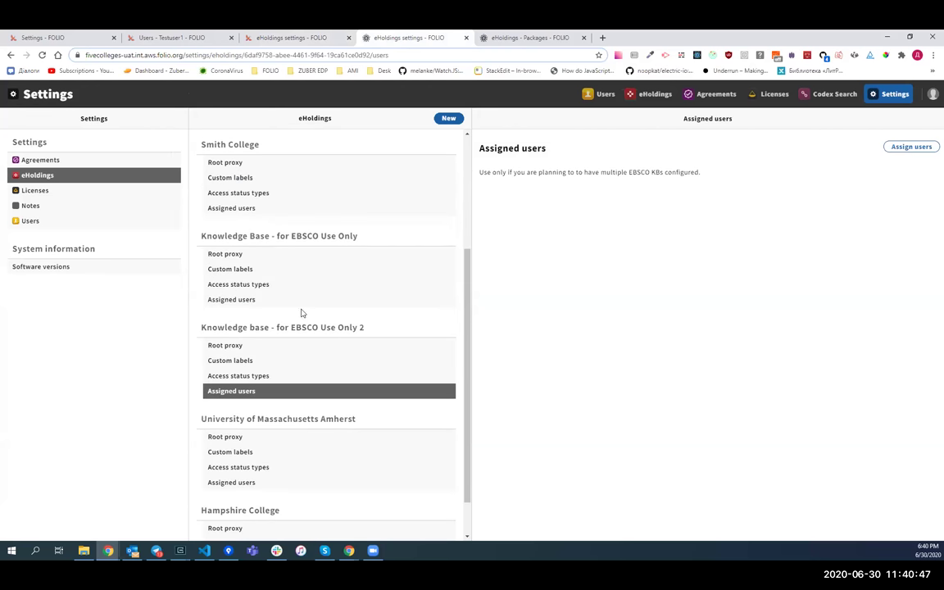
left_click(259, 300)
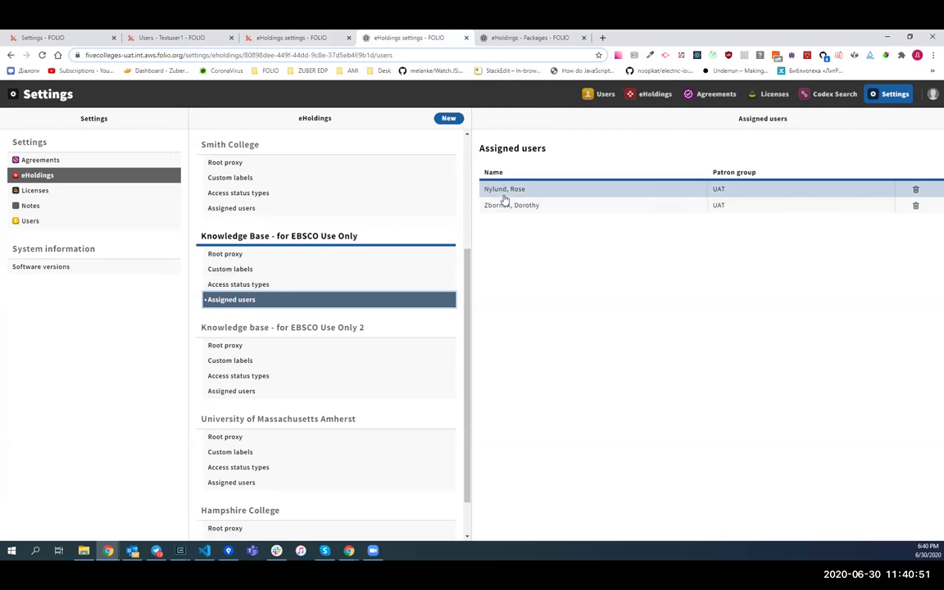
left_click(933, 95)
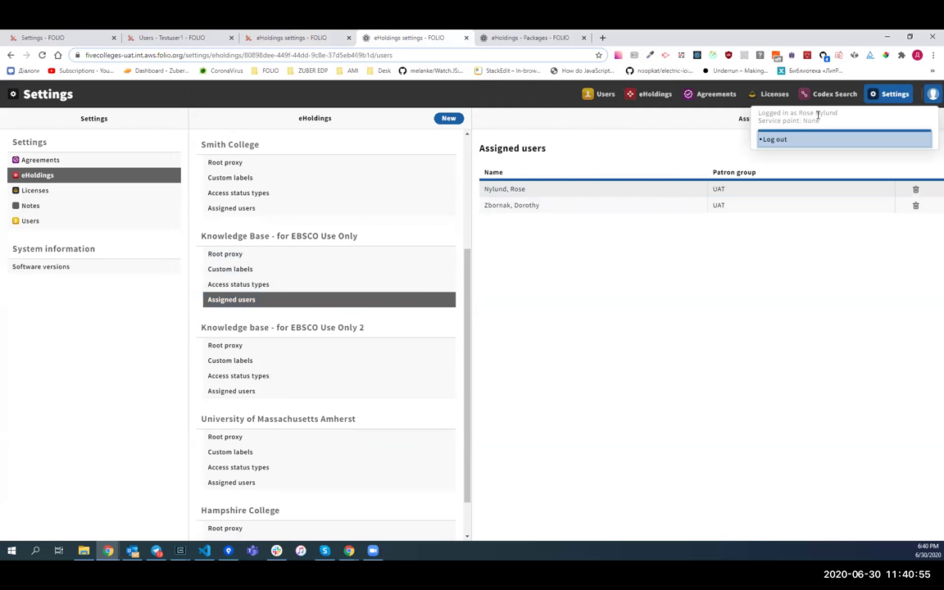
left_click(658, 367)
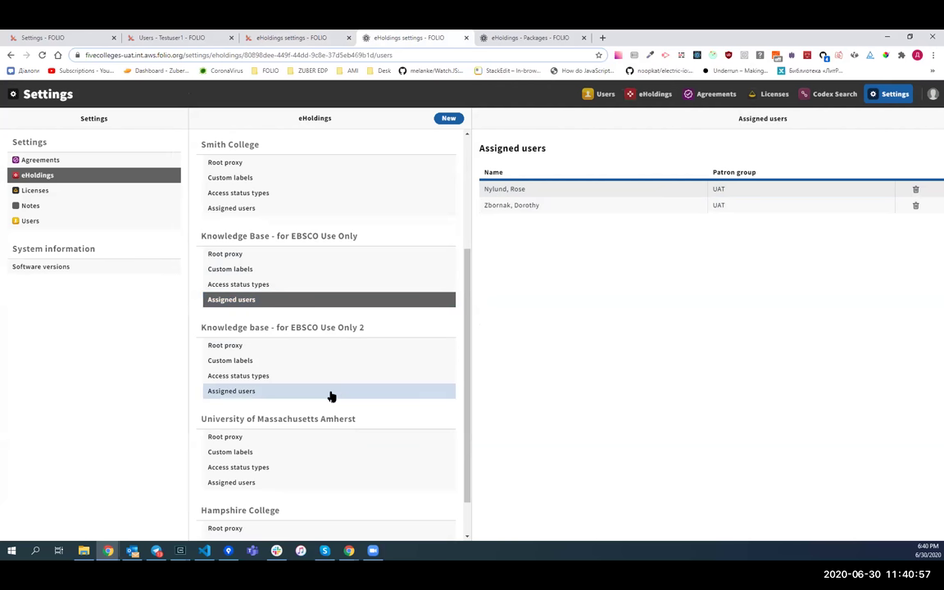
left_click(331, 392)
left_click(579, 196)
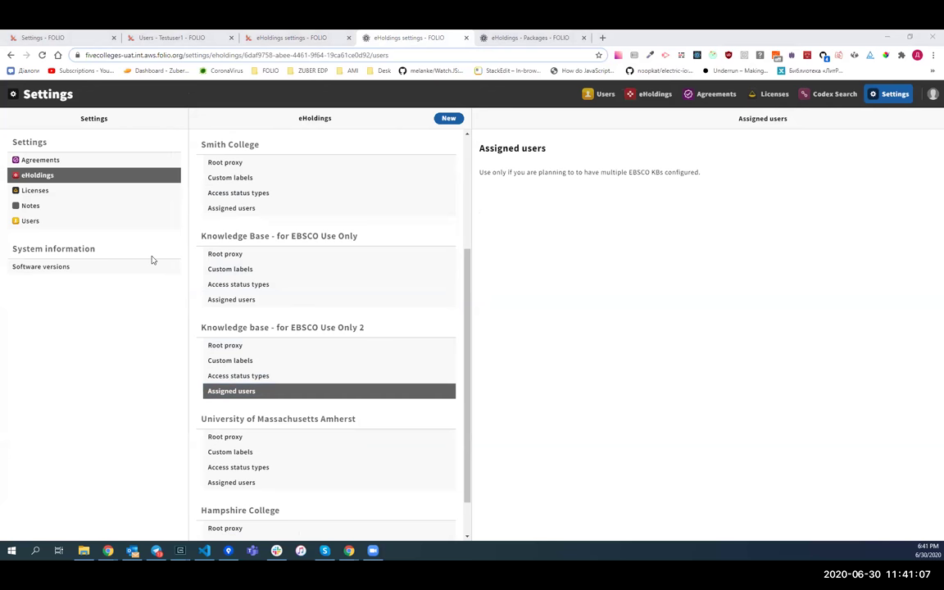
key("alt+Tab")
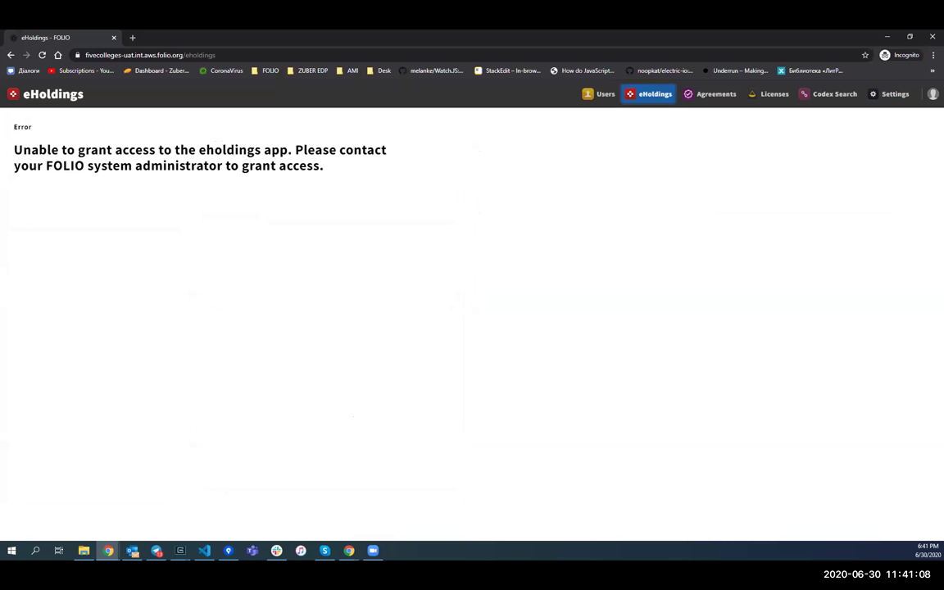
left_click(43, 55)
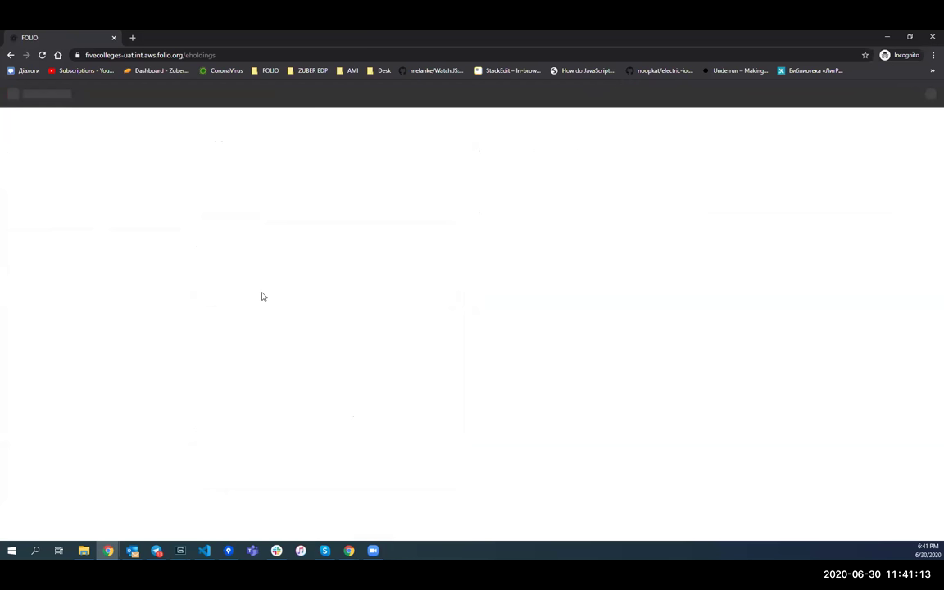
left_click(931, 95)
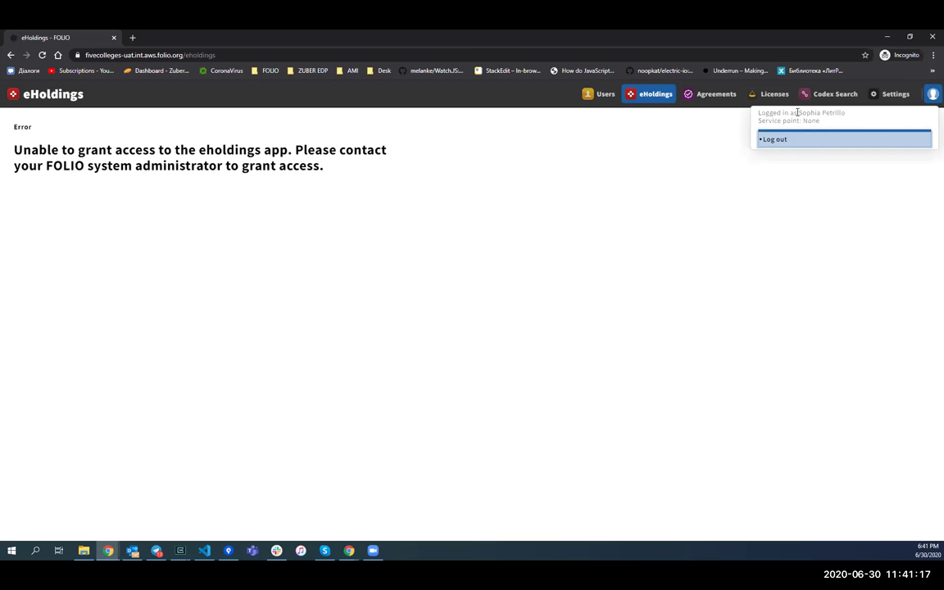
left_click(642, 95)
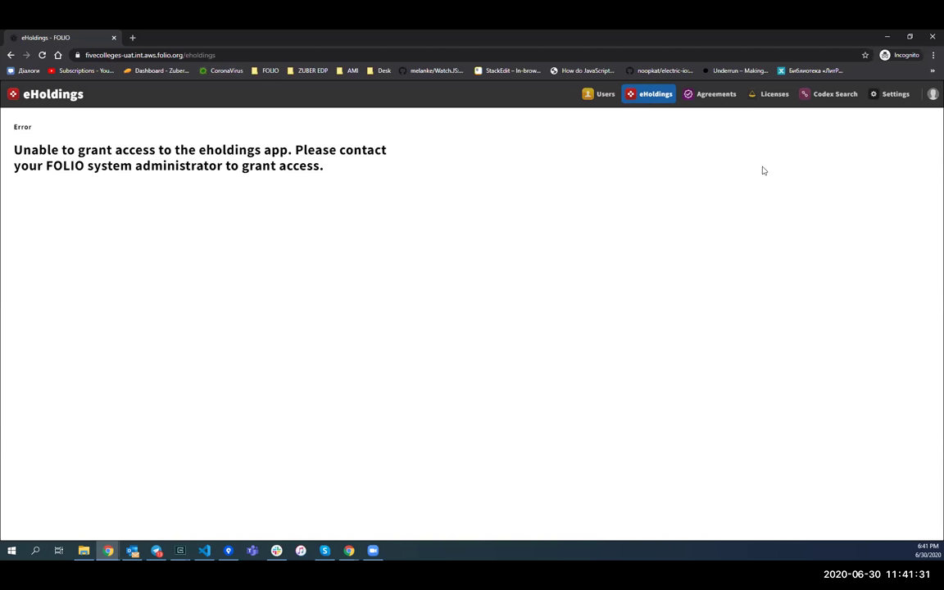
left_click(886, 37)
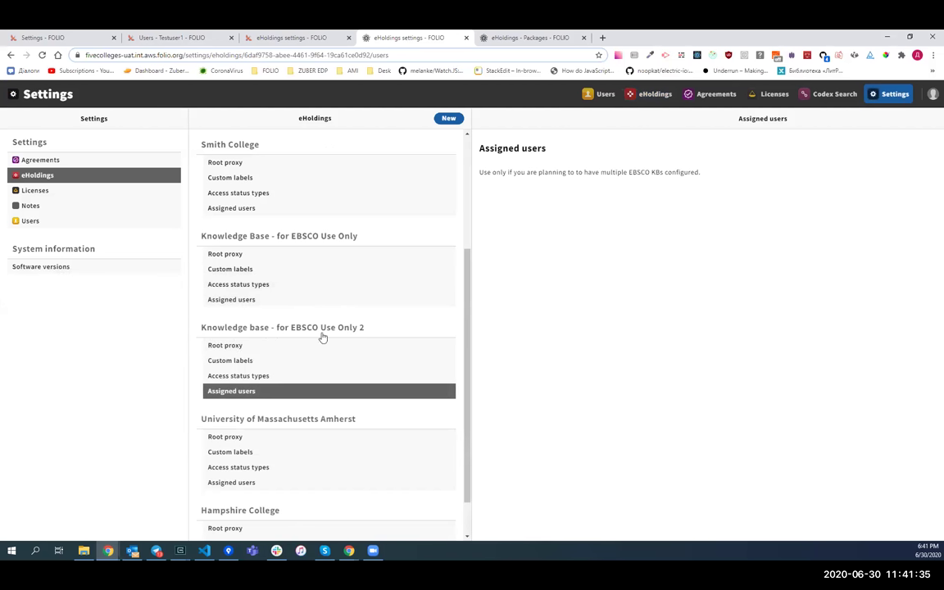
- Reload settings and open Assigned users for Knowledge base - for EBSCO Use Only 2
left_click(299, 391)
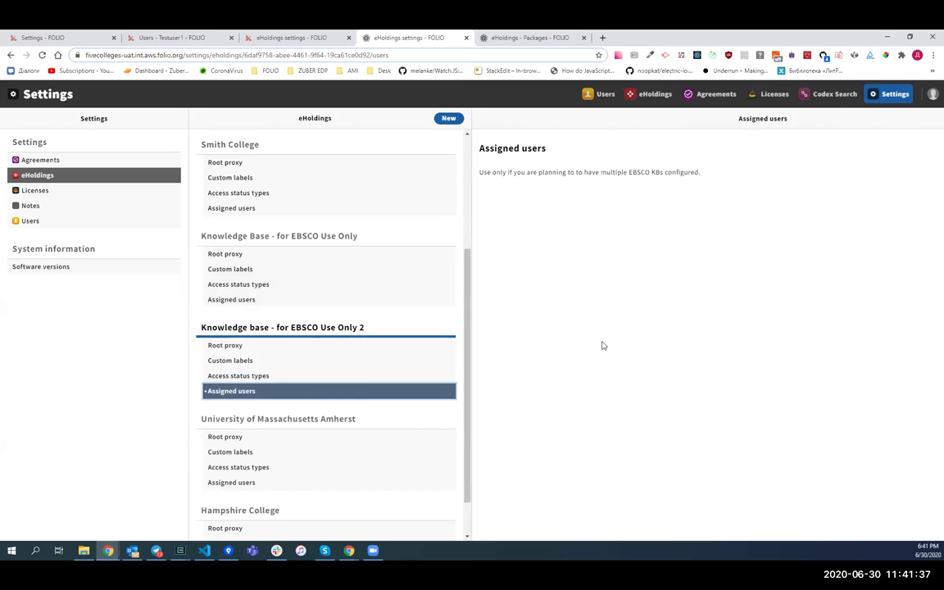
left_click(278, 299)
left_click(245, 393)
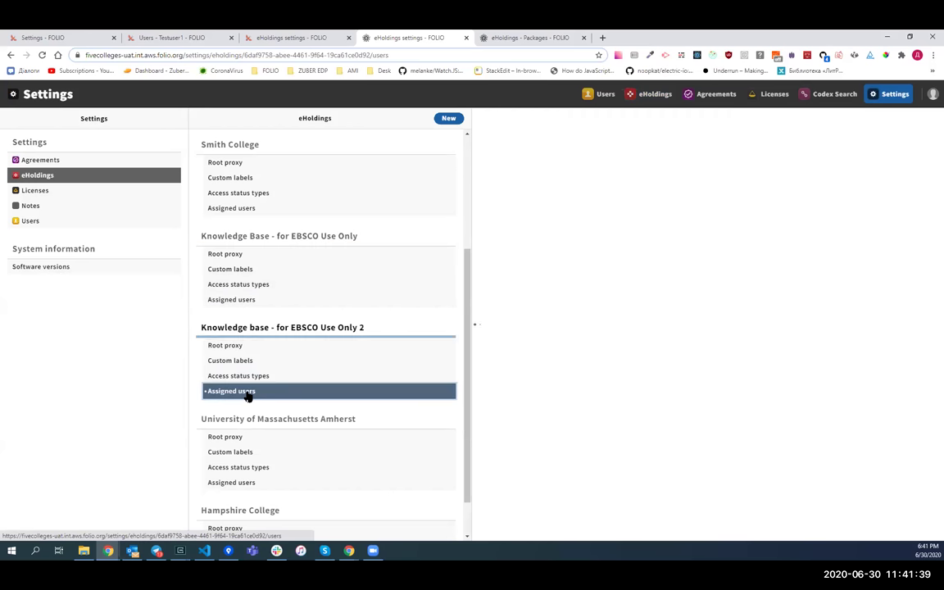
left_click(41, 55)
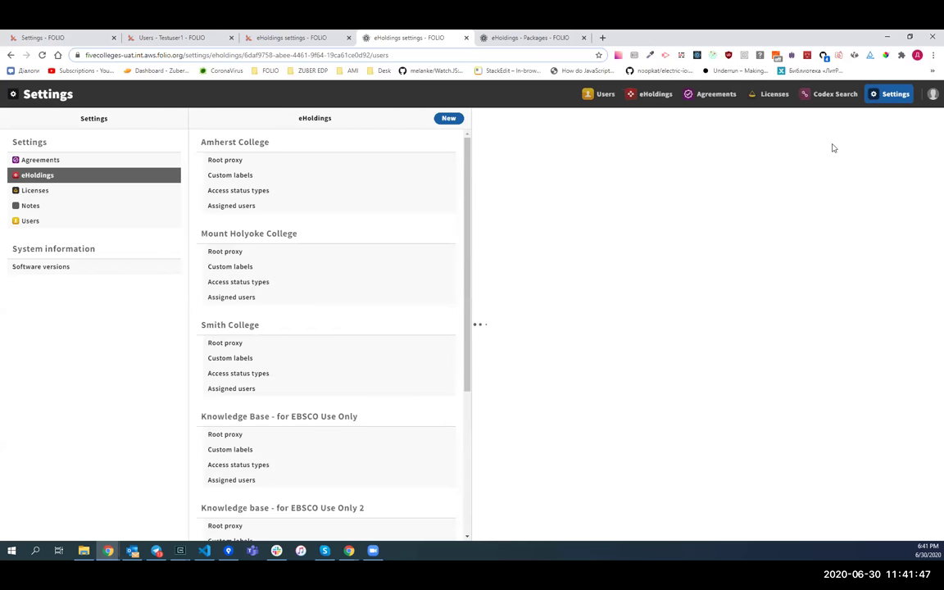
scroll(301, 430, "down", 2)
left_click(246, 465)
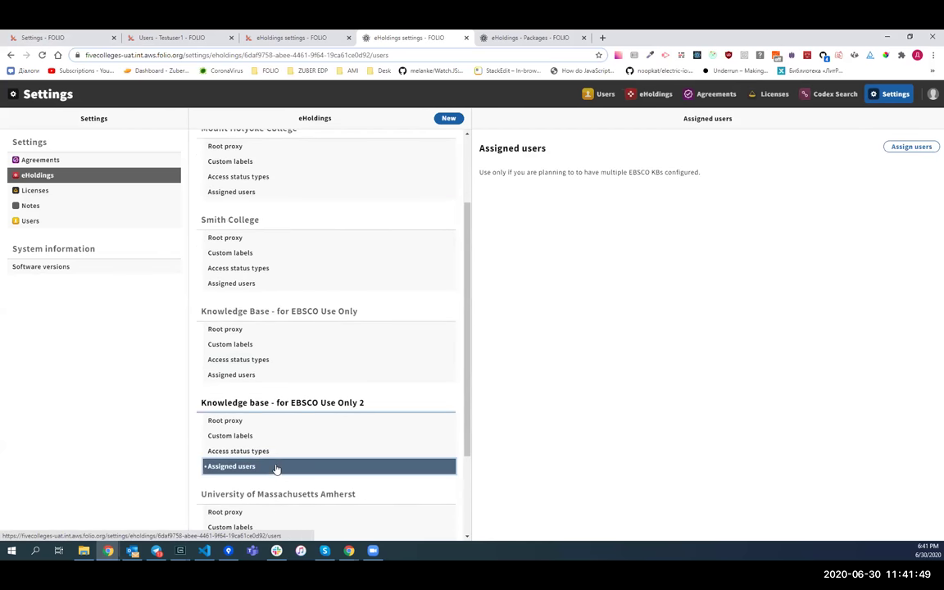
- Search for the test user by name and assign the UAT-group result to this knowledge base
left_click(909, 147)
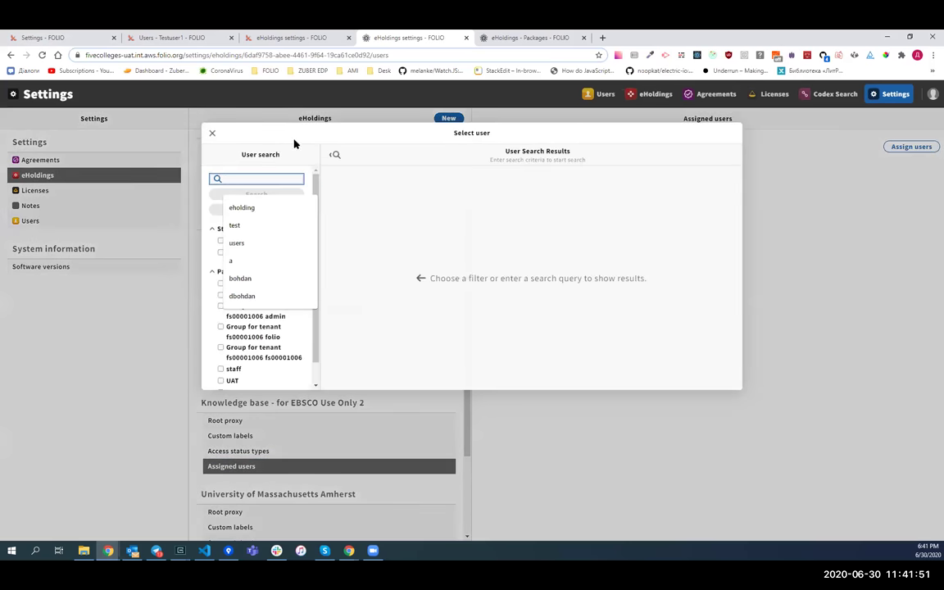
left_click(227, 179)
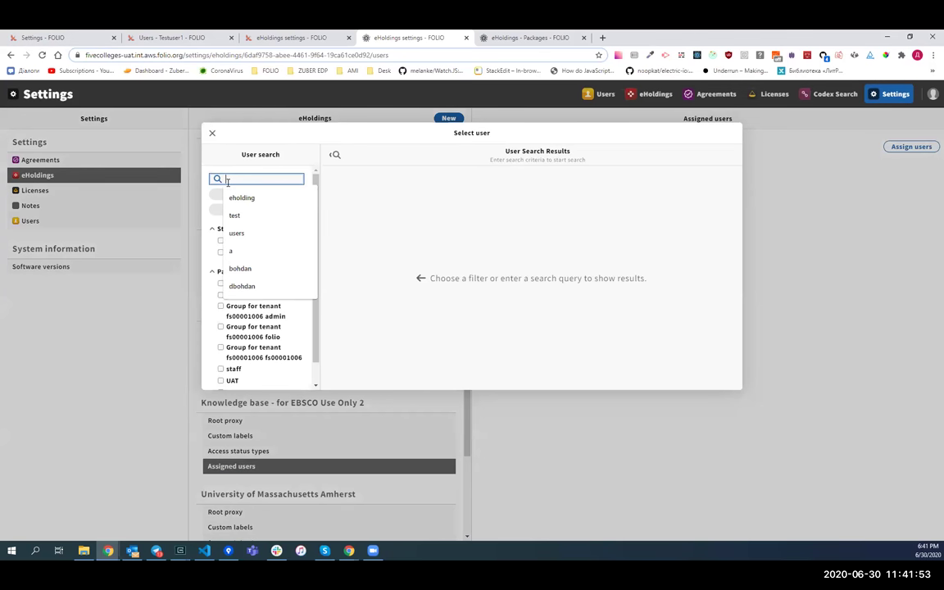
type("nop")
key("Return")
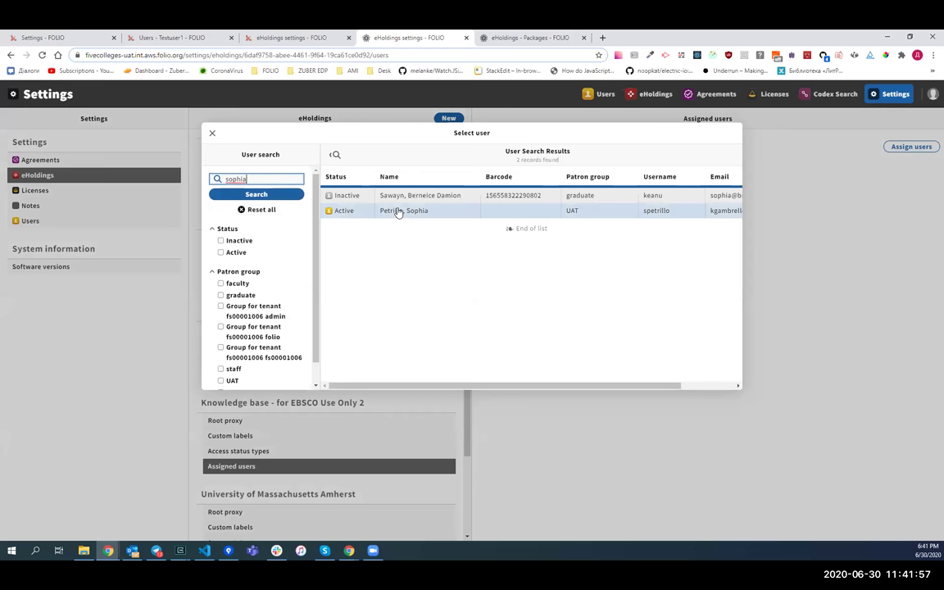
left_click(398, 212)
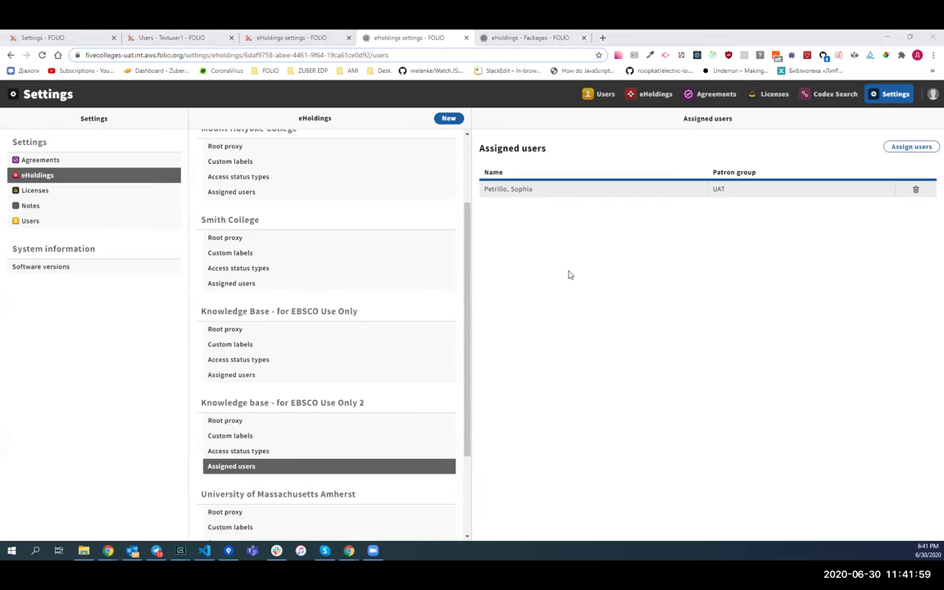
key("alt+Tab")
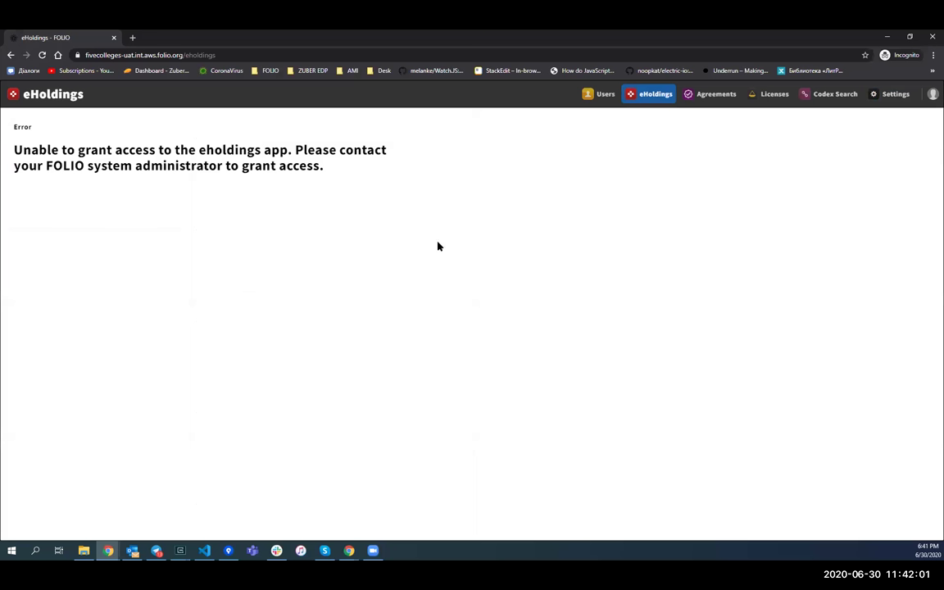
- Reload eHoldings as the test user and confirm the provider search loads without the access error
key("F5")
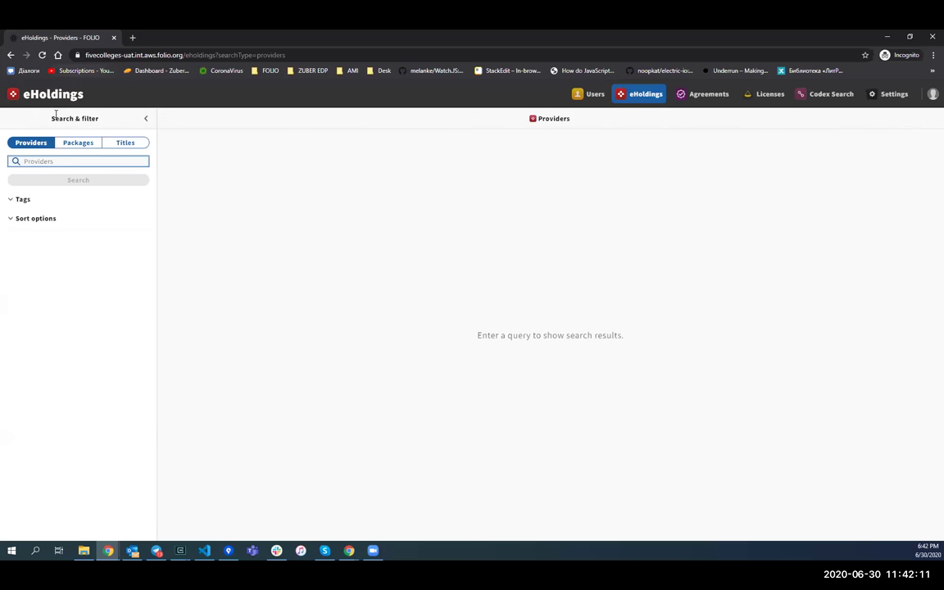
left_click(932, 95)
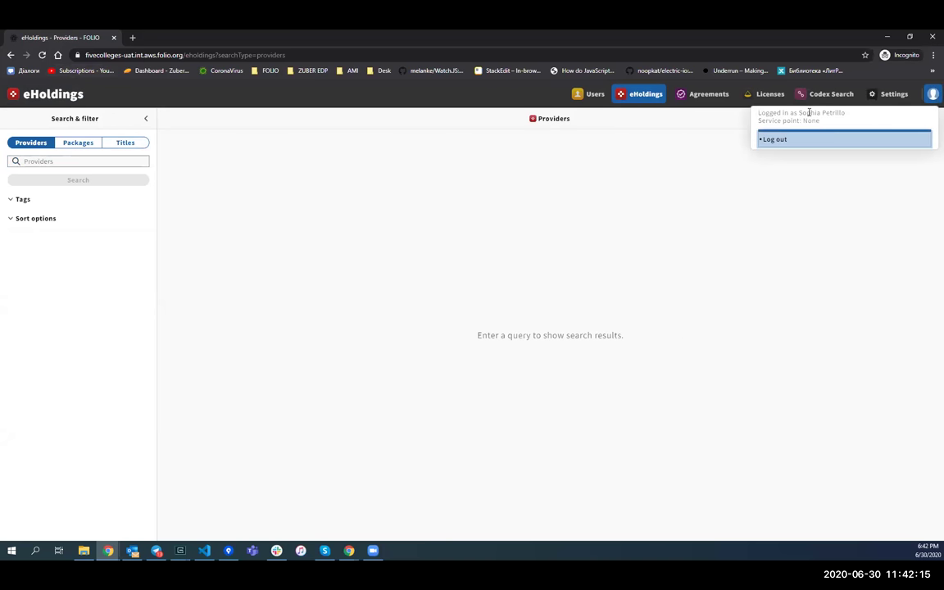
left_click(503, 90)
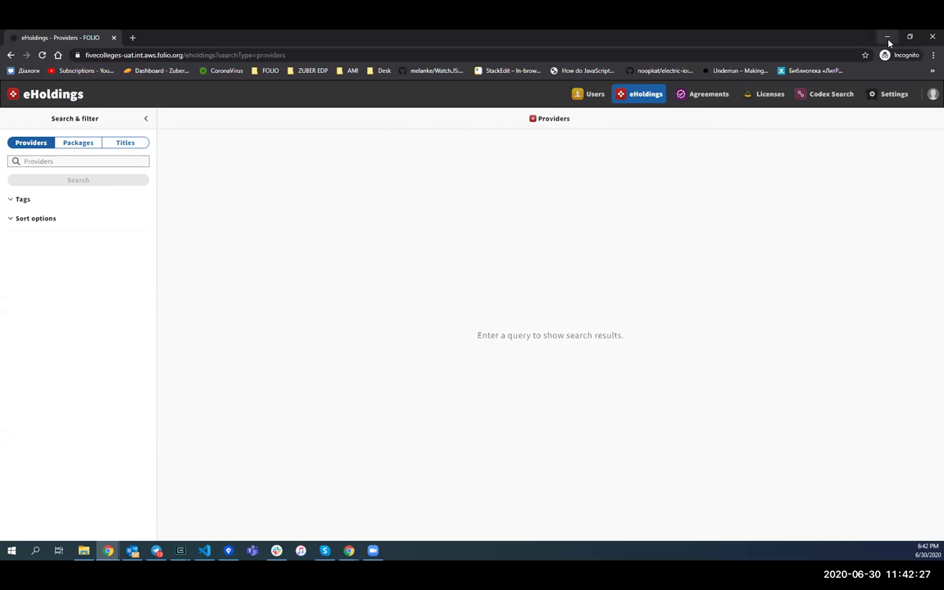
key("alt+Tab")
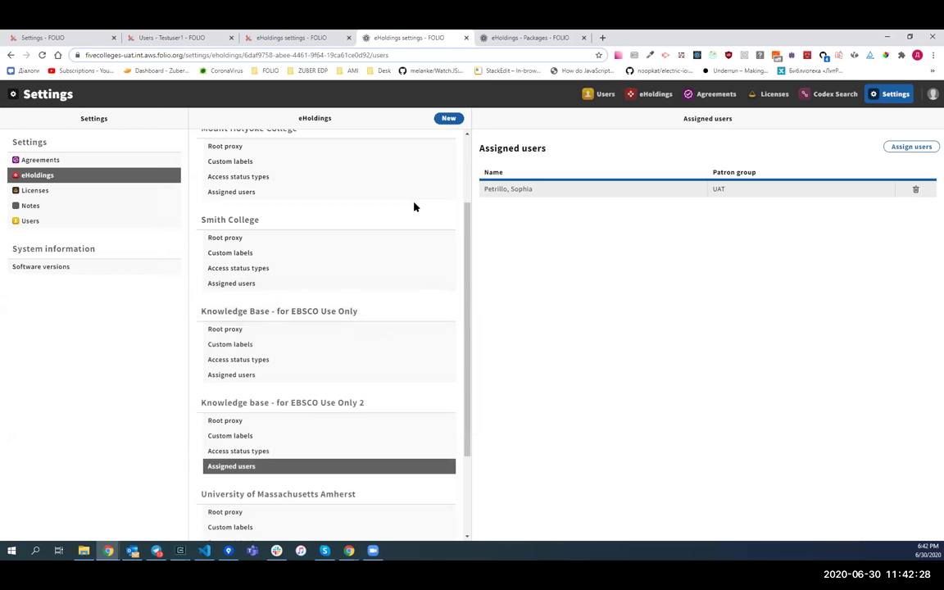
- Compare KB 2's access status types with KB 1's, then show Packages search as the test user
left_click(246, 452)
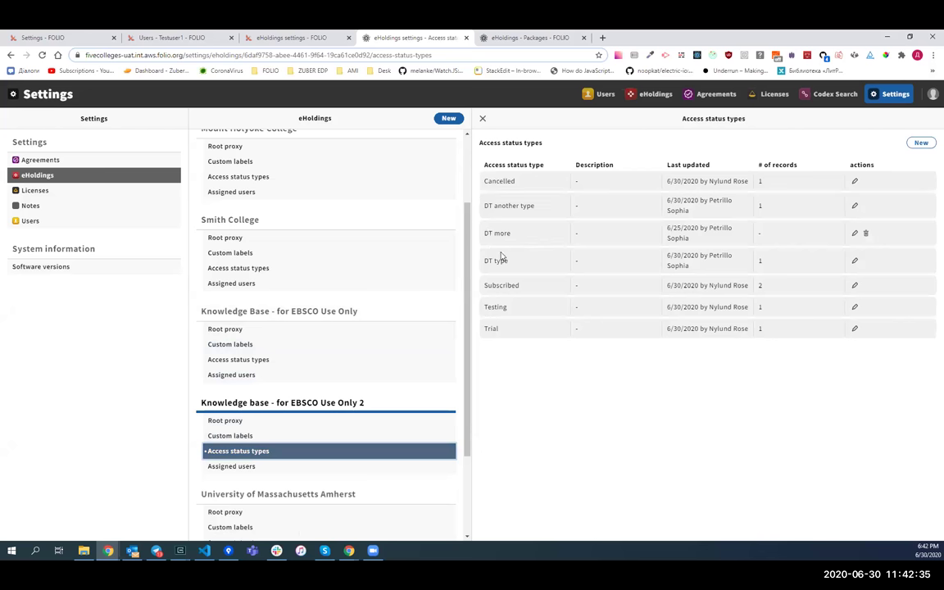
left_click(268, 360)
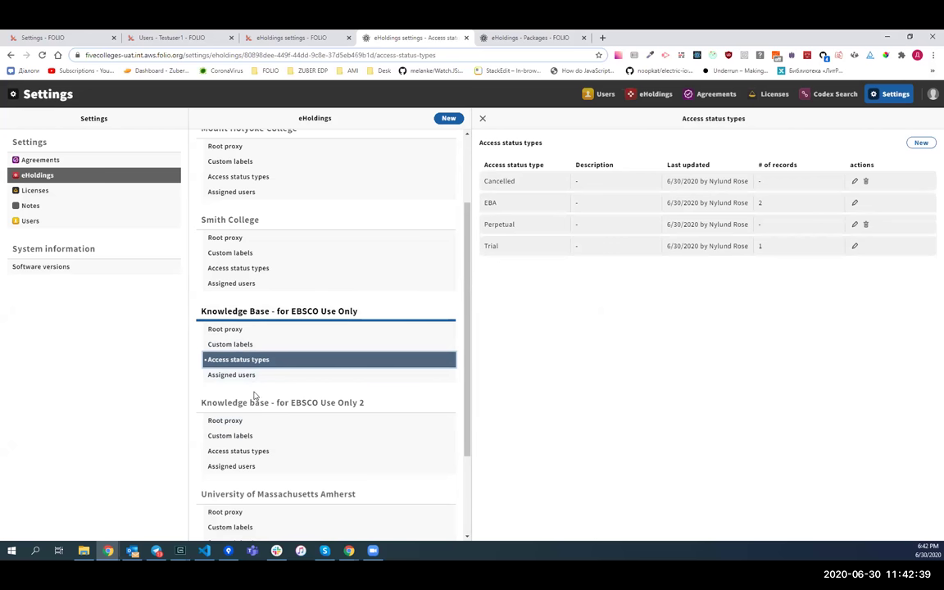
left_click(246, 450)
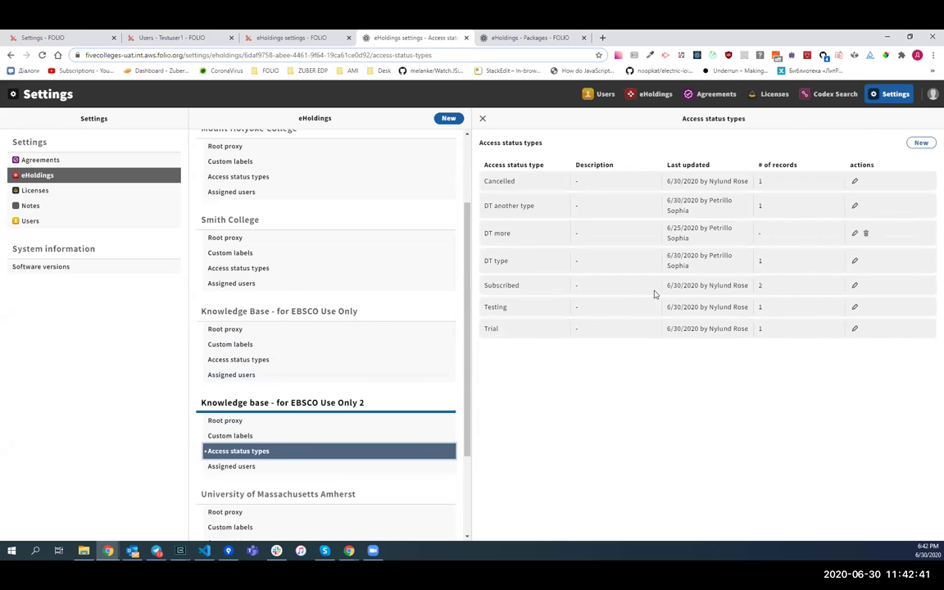
key("alt+Tab")
left_click(73, 148)
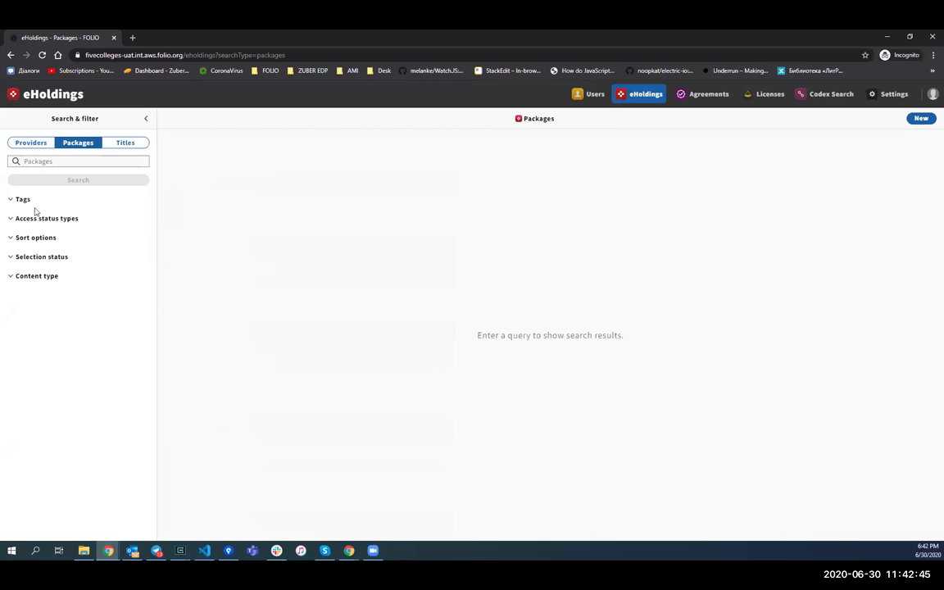
- Turn on 'Search by access status types only' and browse the offered types, like DT type, without picking one
left_click(37, 218)
left_click(47, 232)
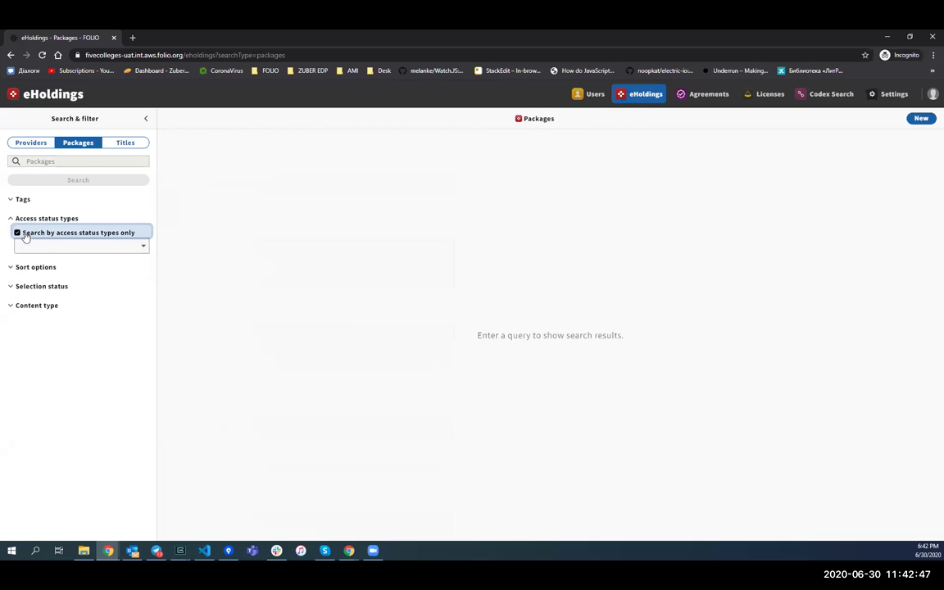
left_click(65, 246)
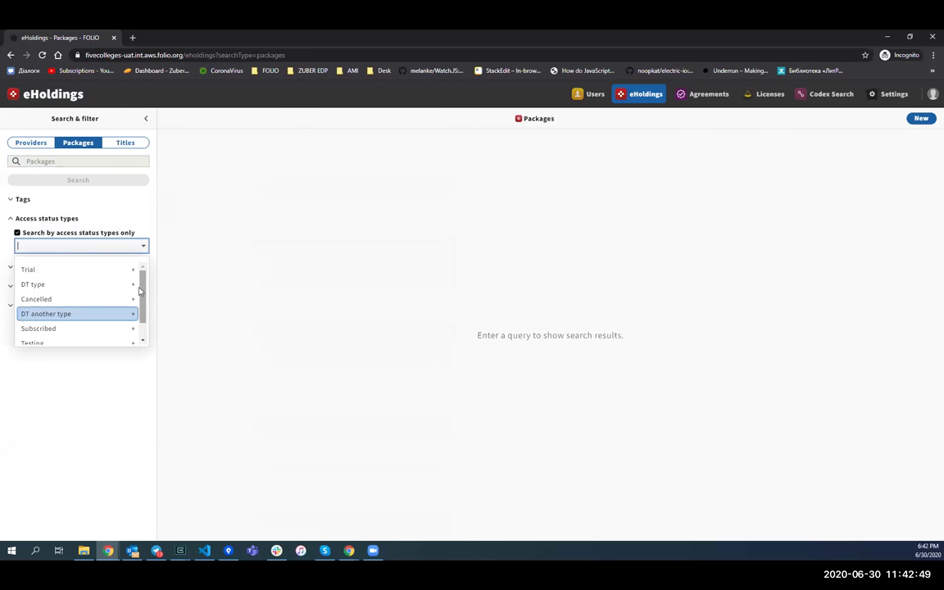
mouse_move(139, 291)
left_mouse_down()
mouse_move(141, 305)
mouse_move(146, 278)
left_mouse_up()
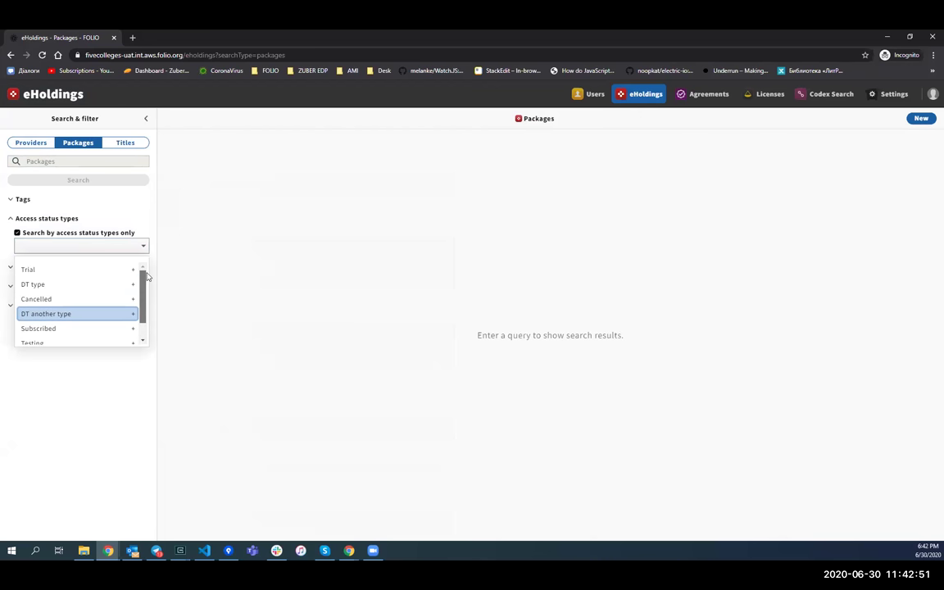
left_click(236, 249)
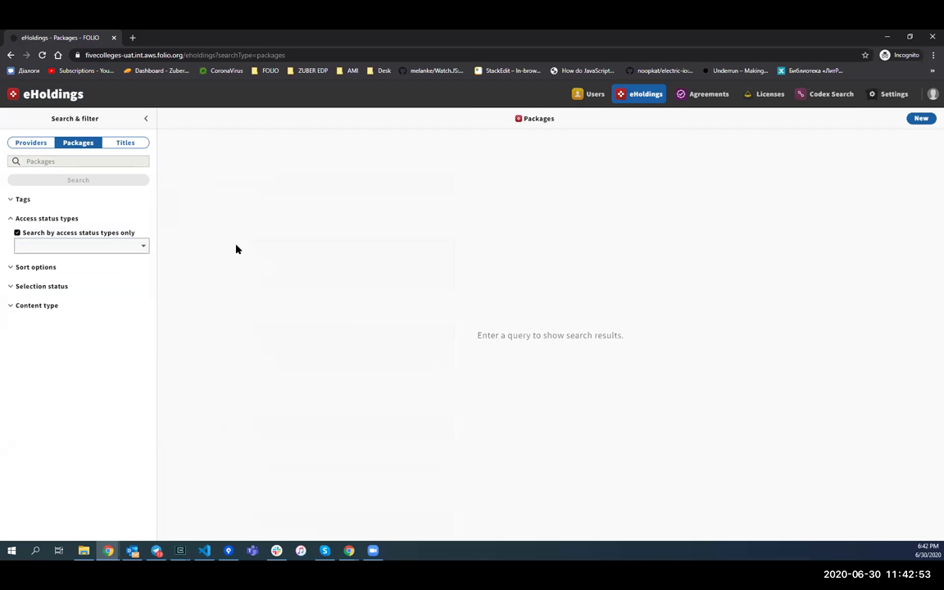
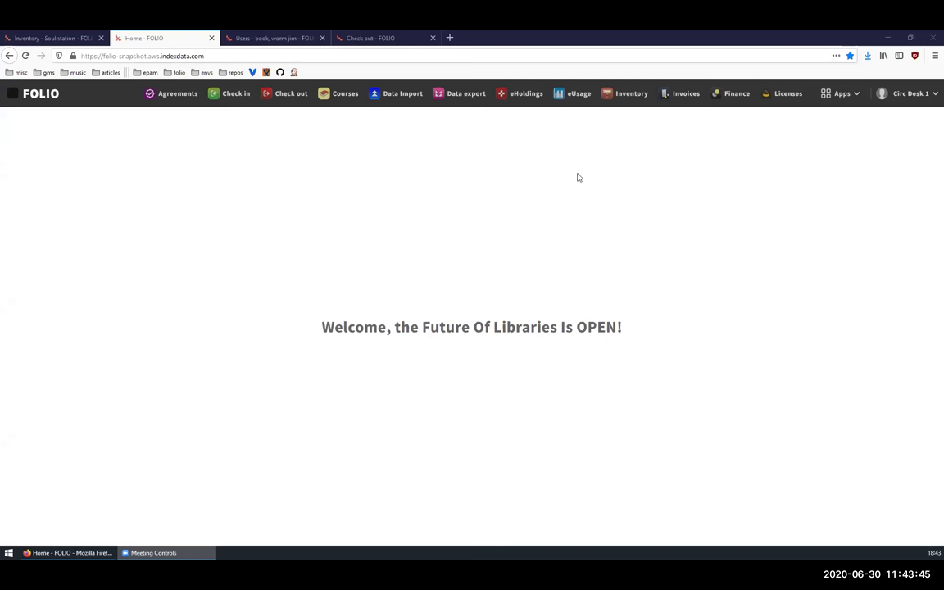
- Go to Settings > Users and browse the Patron blocks Conditions and Limits pages
left_click(841, 95)
left_click(702, 231)
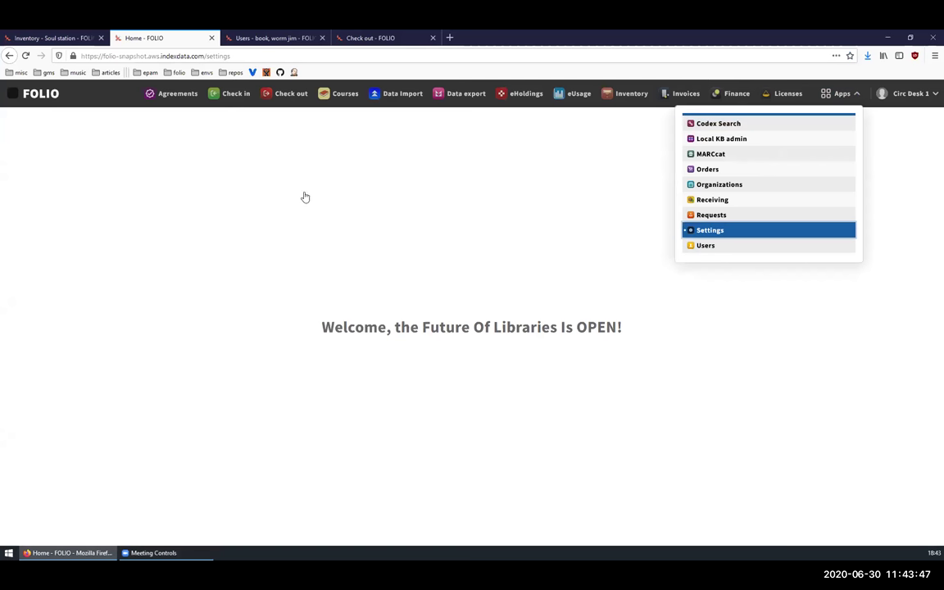
left_click(33, 495)
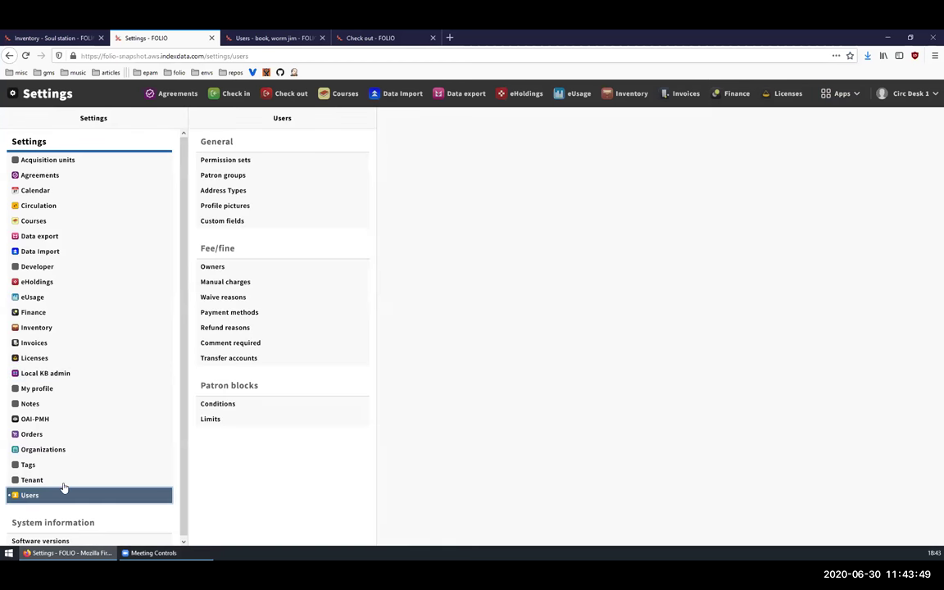
left_click_drag(261, 386, 200, 386)
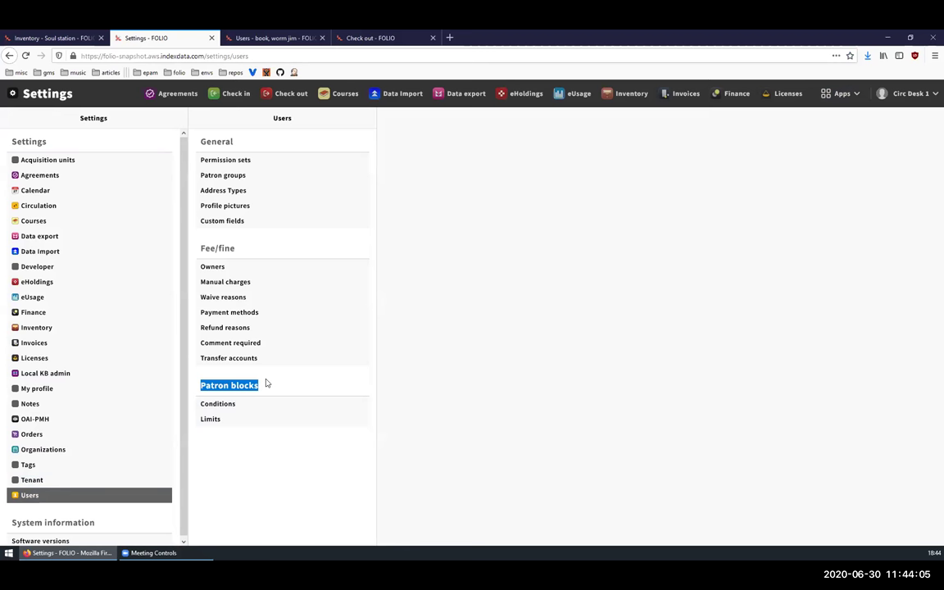
left_click(247, 405)
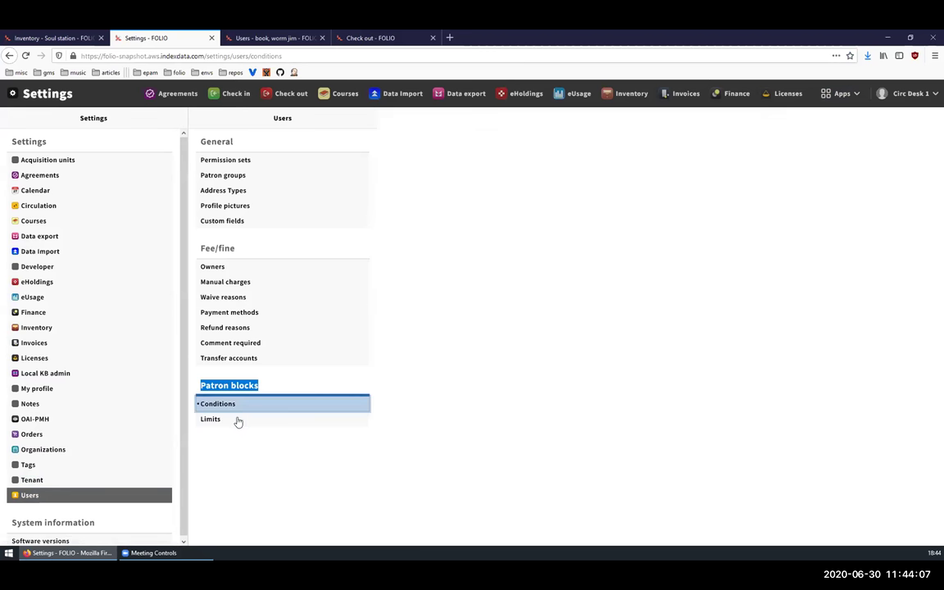
left_click(237, 421)
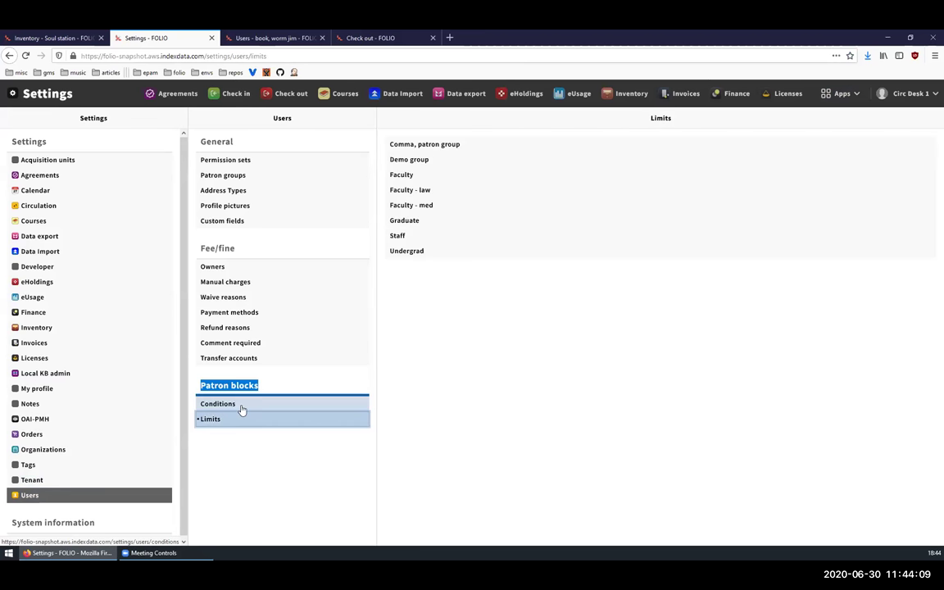
left_click(241, 406)
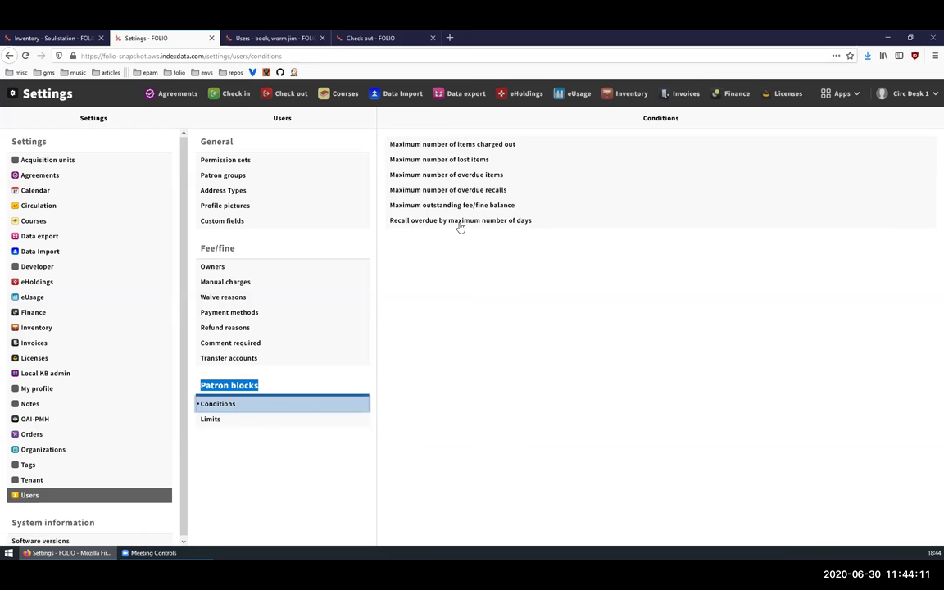
- Review the items charged out, lost items and fee/fine balance conditions, then open Limits
left_click(456, 146)
left_click(741, 167)
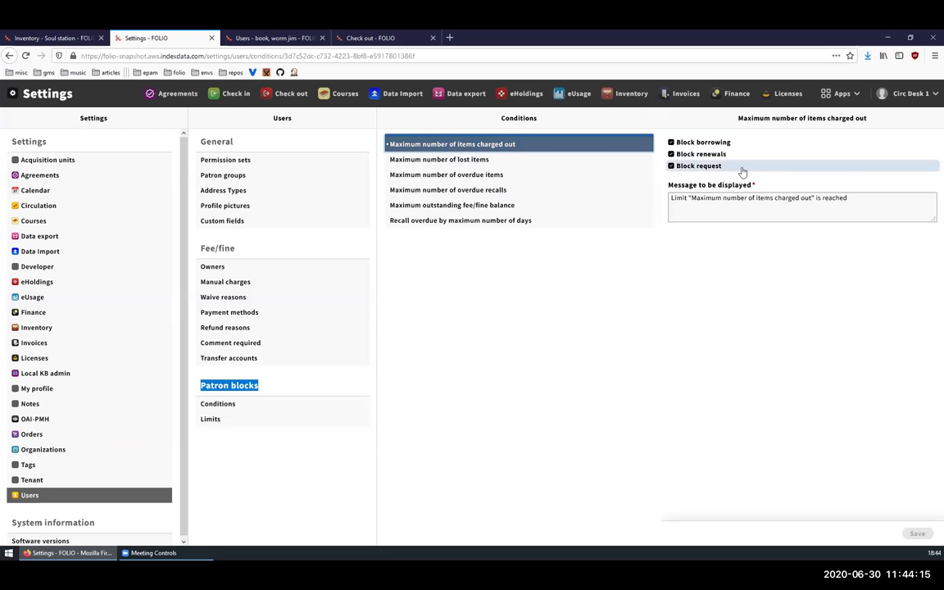
left_click(671, 142)
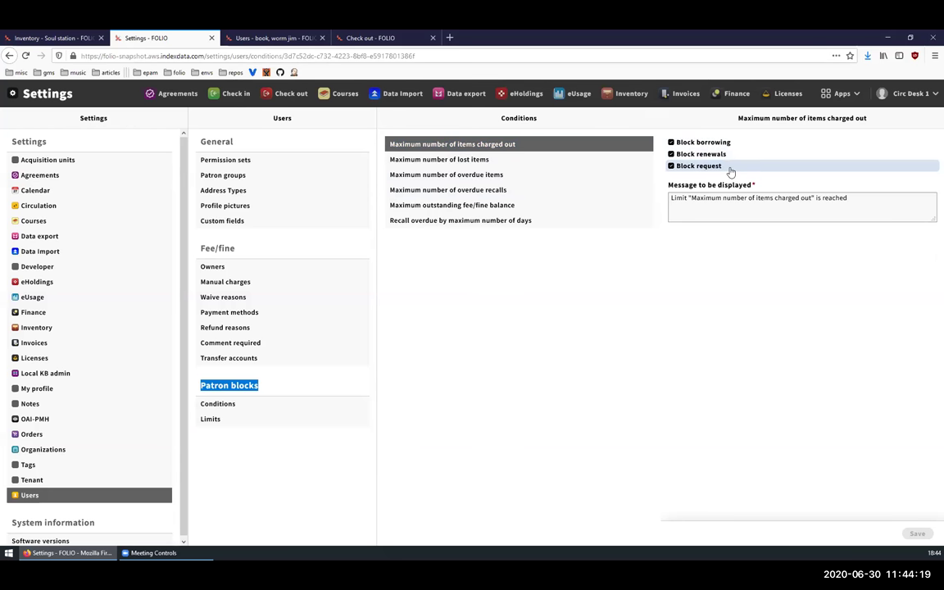
left_click(480, 161)
left_click(477, 190)
left_click(477, 206)
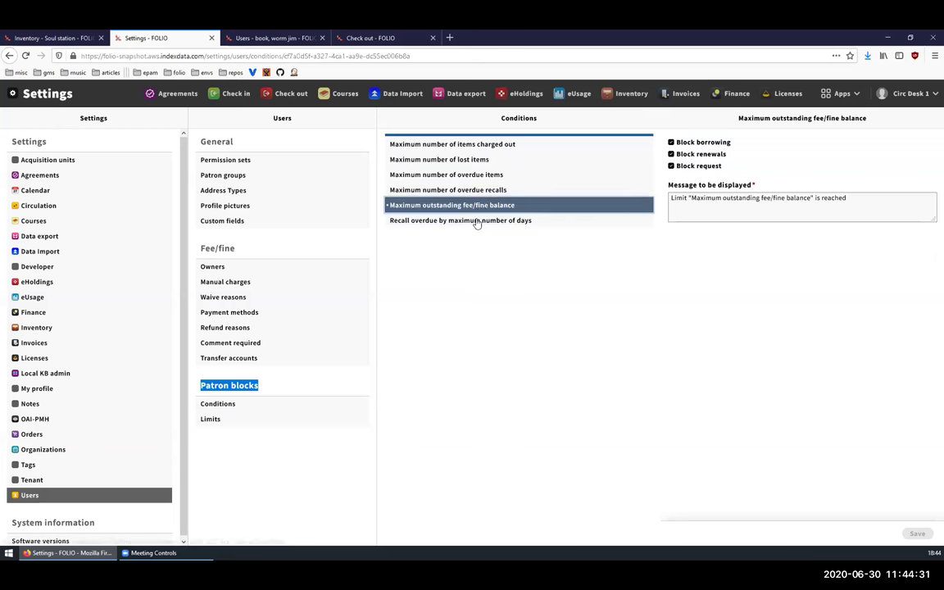
left_click(487, 175)
left_click(491, 146)
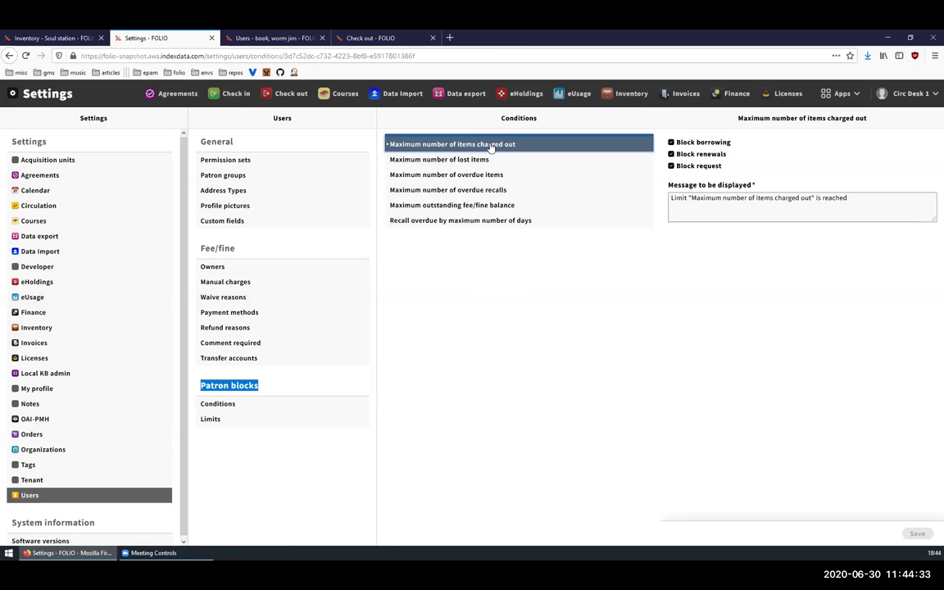
left_click(248, 421)
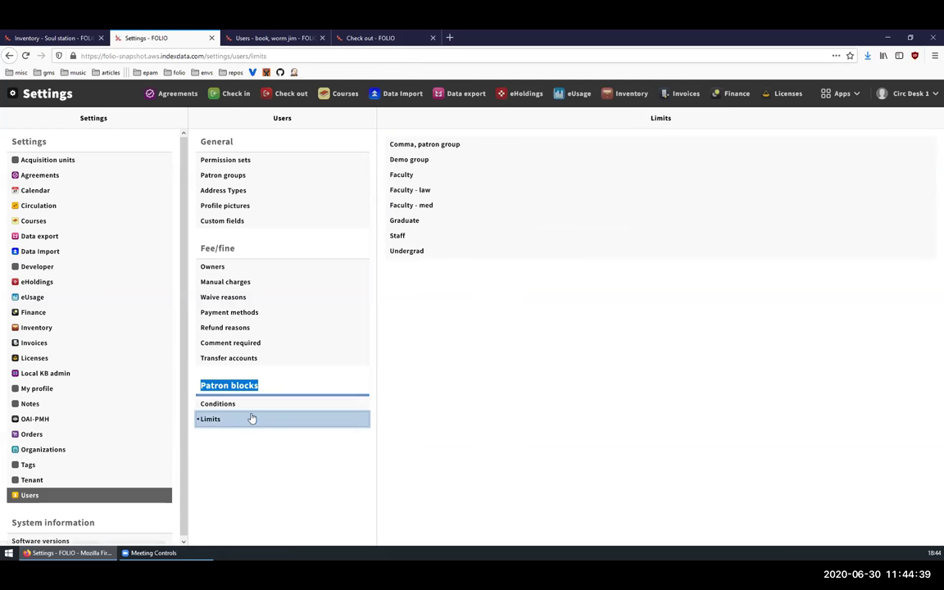
- Open the Demo group's patron block limits and look over its six limit names
left_click(438, 161)
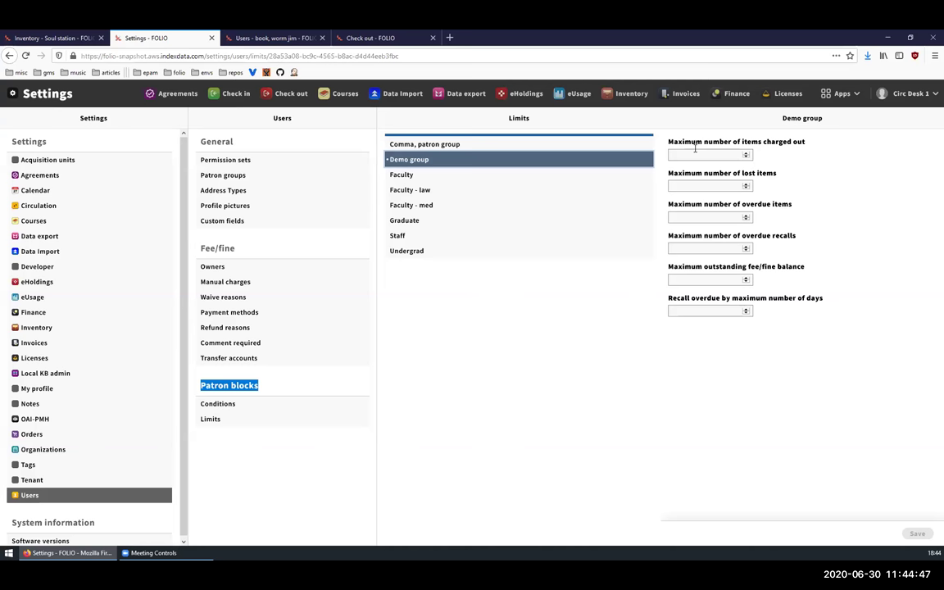
left_click_drag(669, 144, 826, 305)
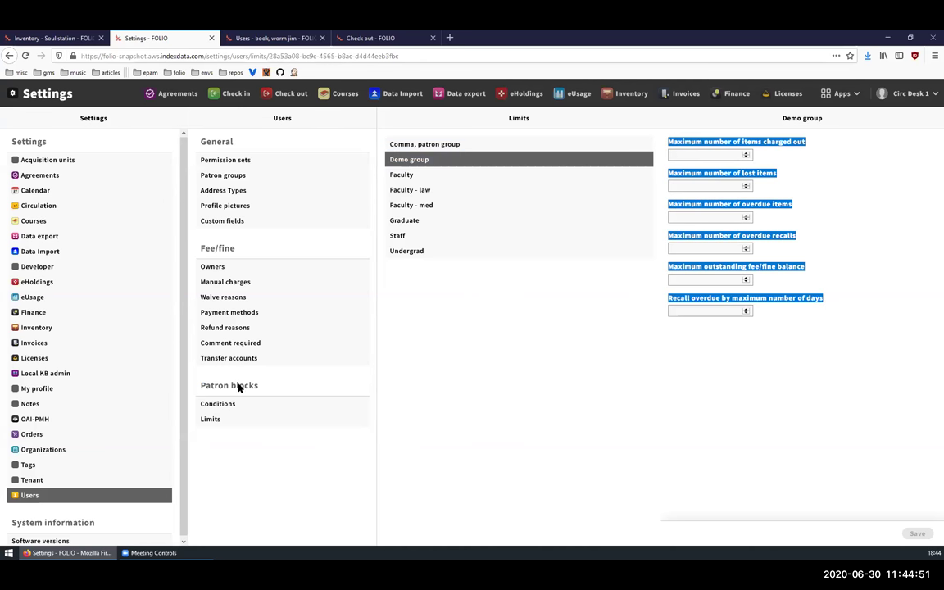
left_click(215, 403)
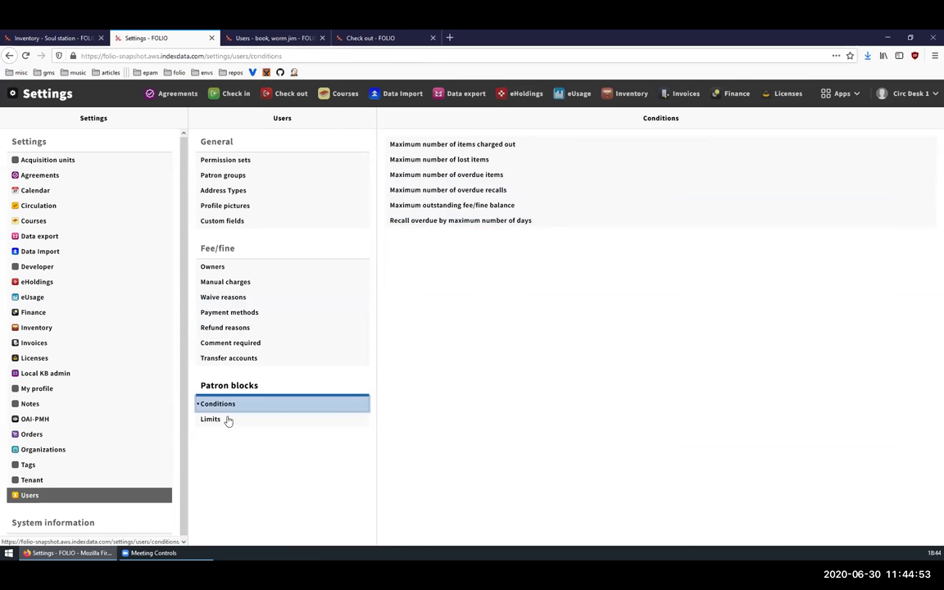
left_click(225, 420)
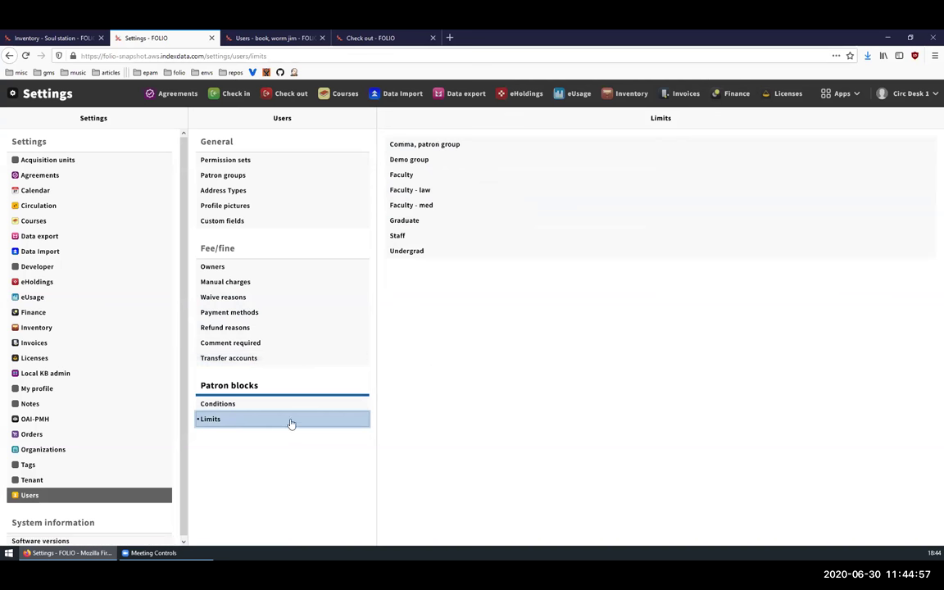
left_click(443, 164)
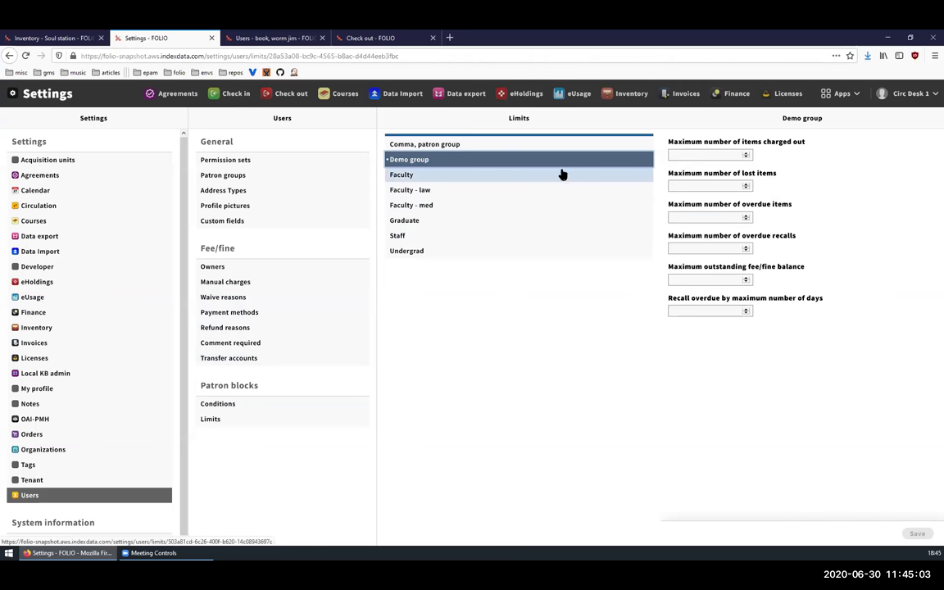
- Enter 2 as the Demo group's maximum items charged out and save it
left_click(728, 156)
type("2")
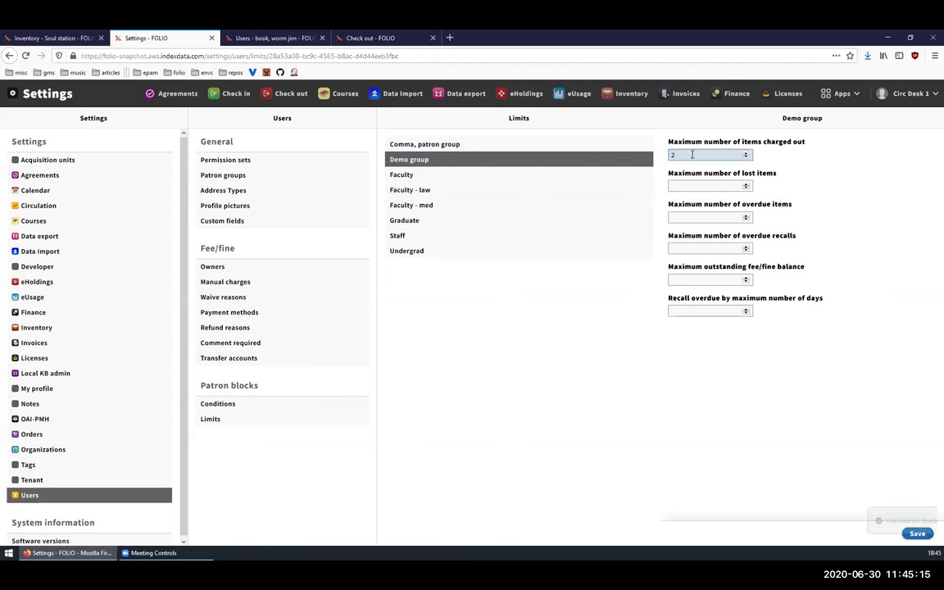
key("Return")
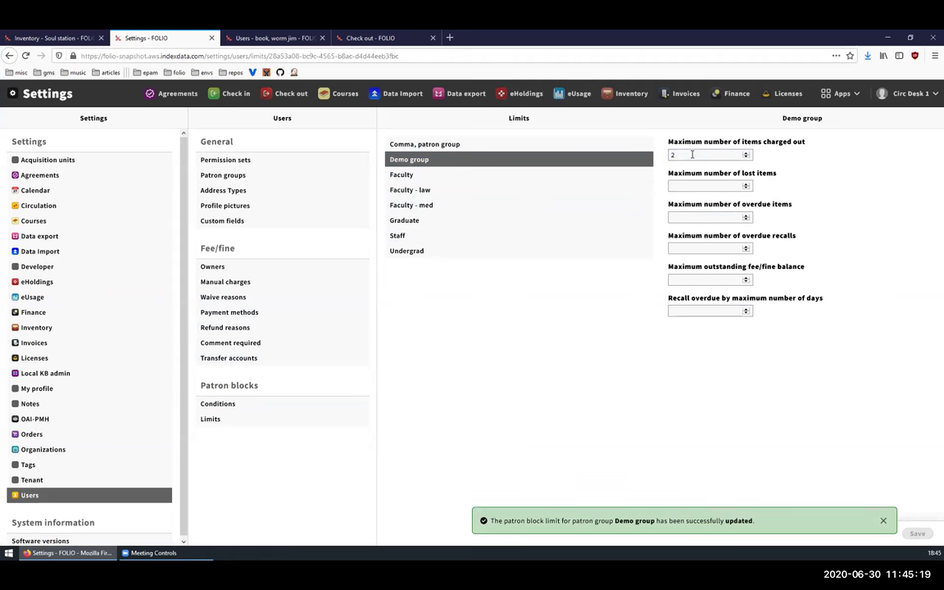
left_click(271, 406)
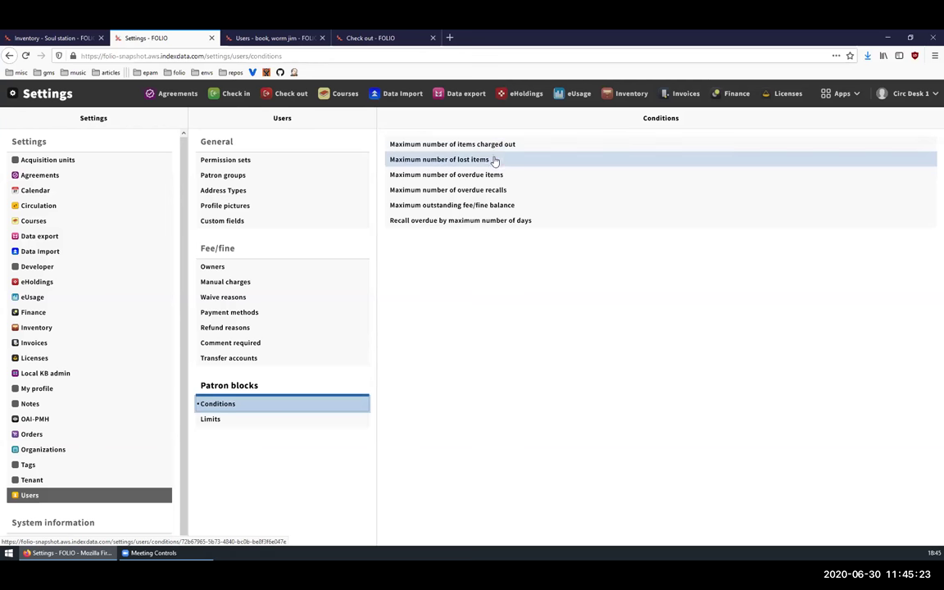
left_click(496, 145)
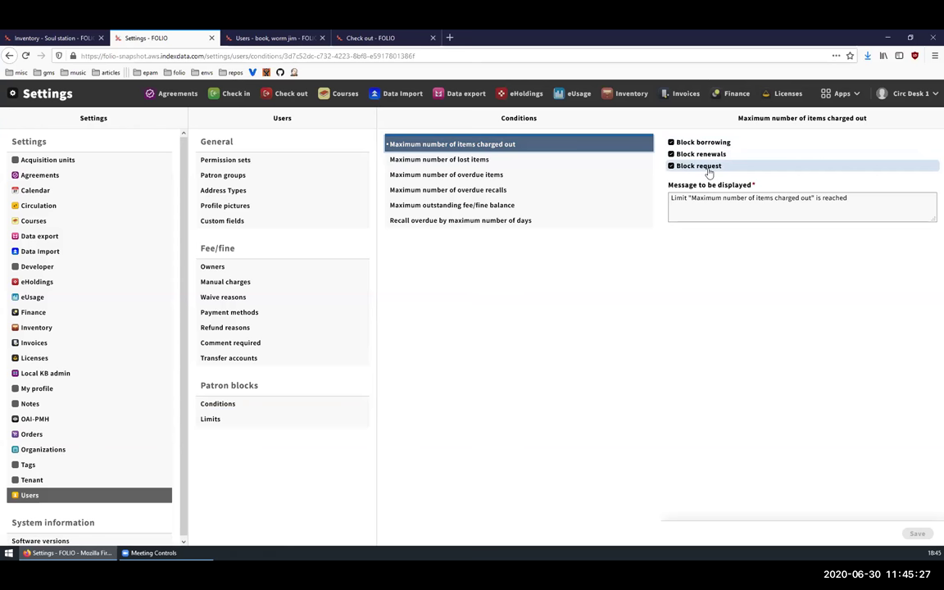
- Recheck the charged-out condition and the Demo group's limit of 2, then show the demo patron's record
left_click(303, 410)
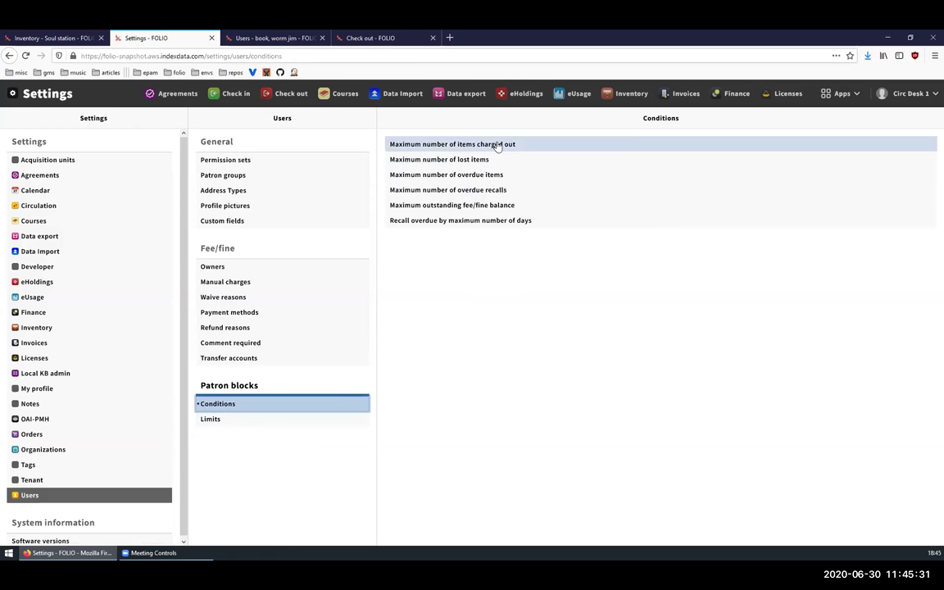
left_click(491, 145)
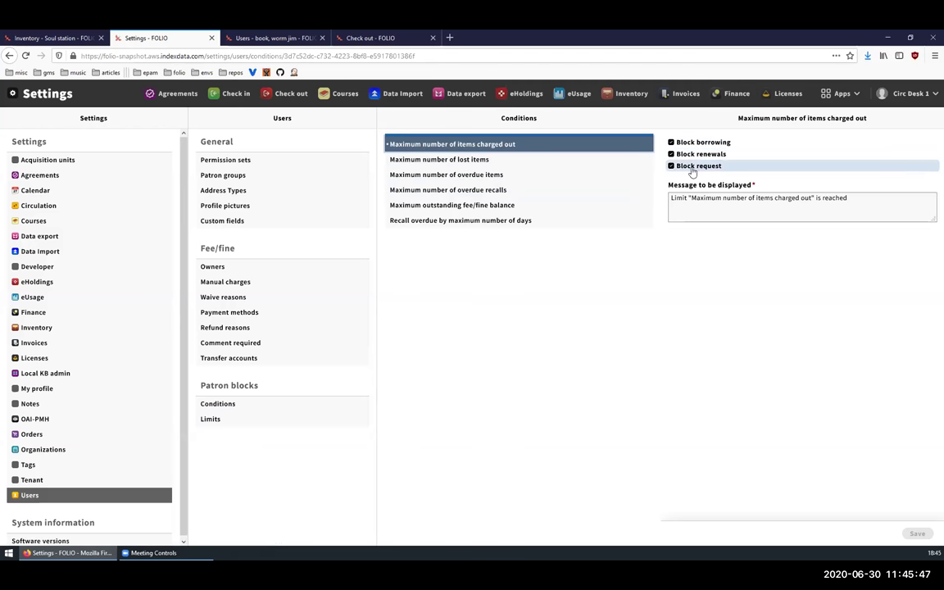
left_click(265, 420)
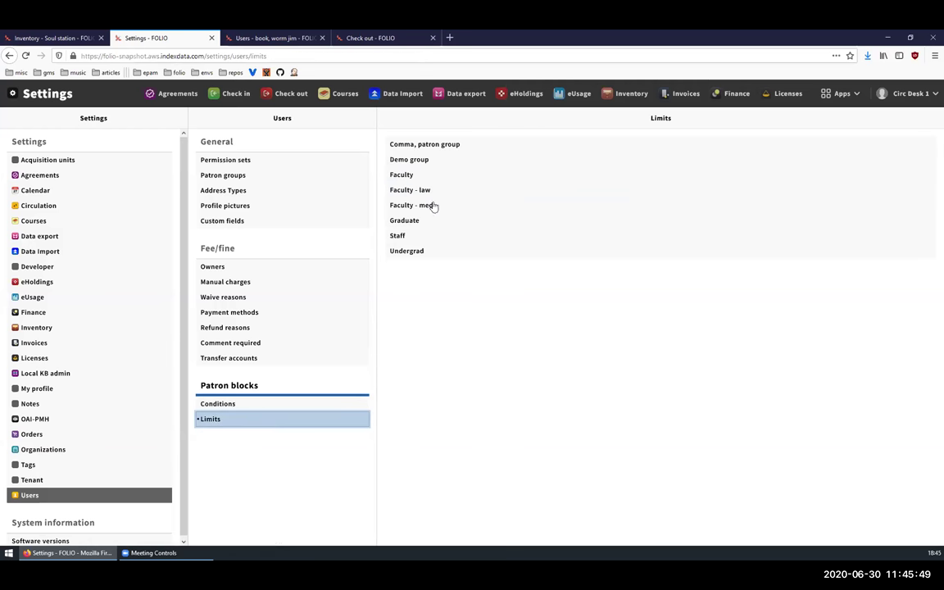
left_click(432, 161)
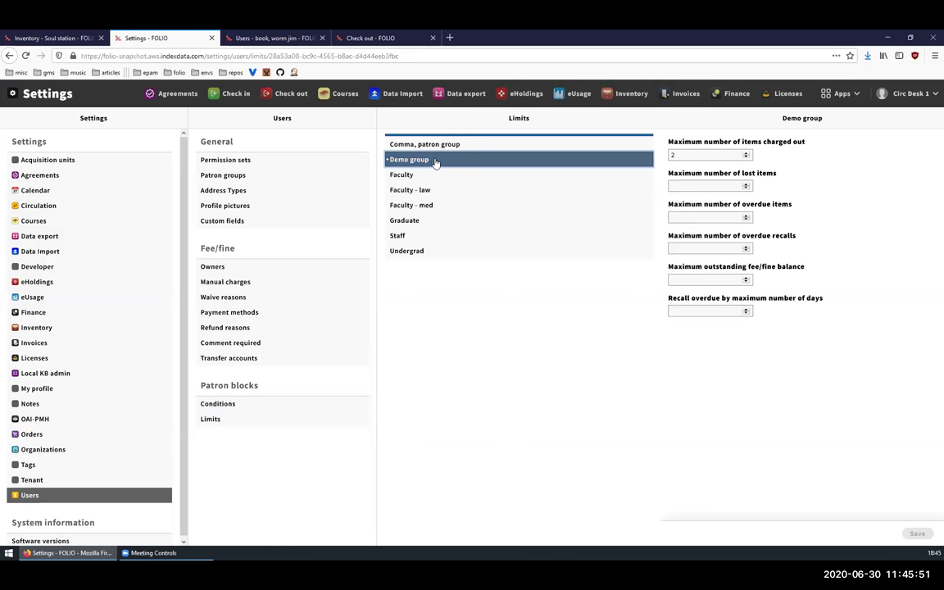
left_click(678, 154)
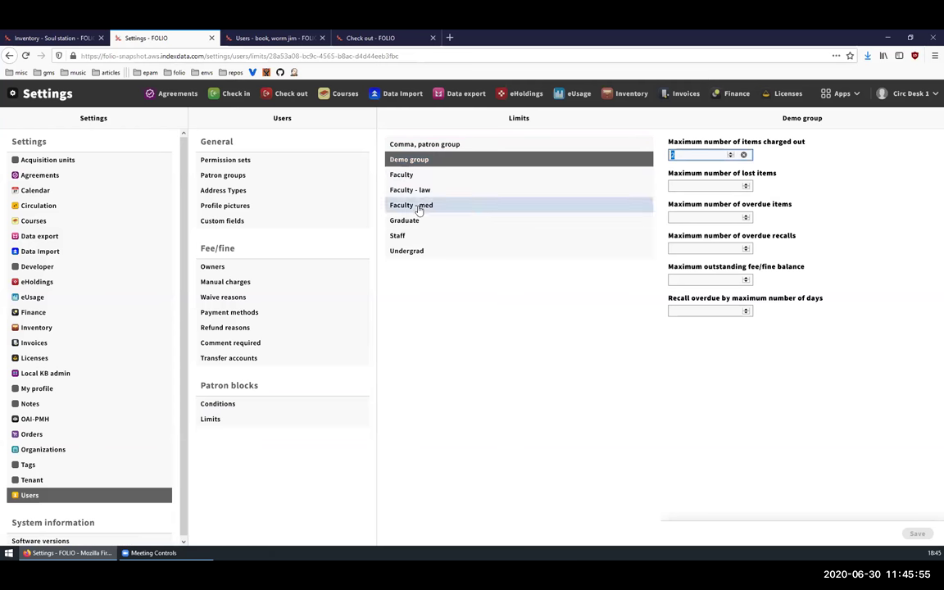
left_click(683, 154)
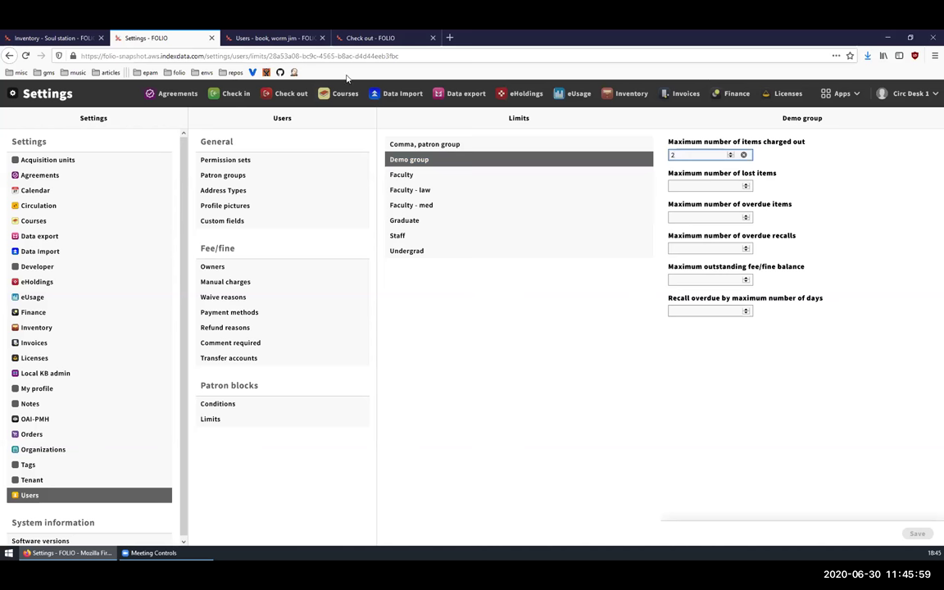
left_click(365, 39)
left_click(250, 38)
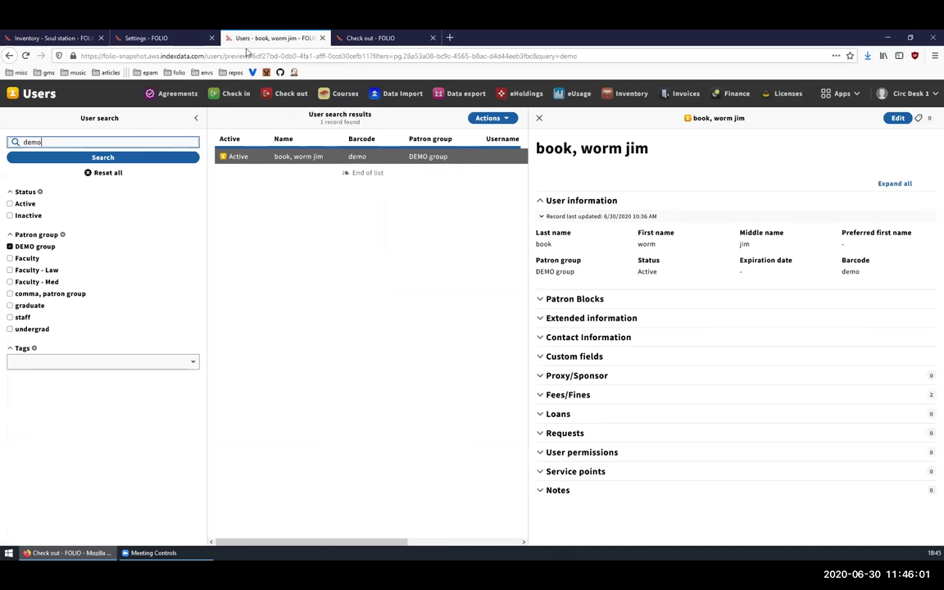
- Load the DEMO group patron in Check out and lend demo1, confirming the multipiece item
left_click_drag(577, 272, 537, 279)
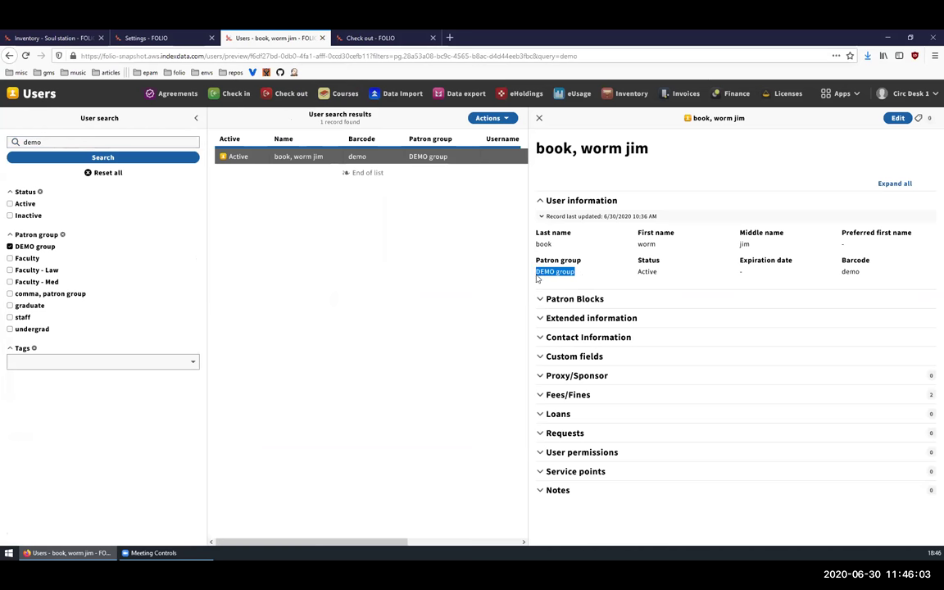
left_click(371, 38)
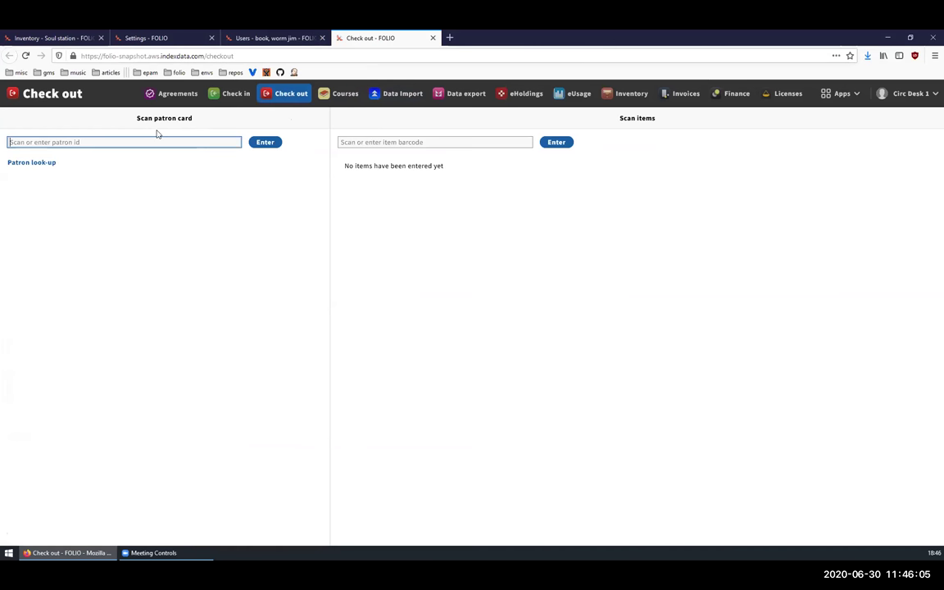
type("demo")
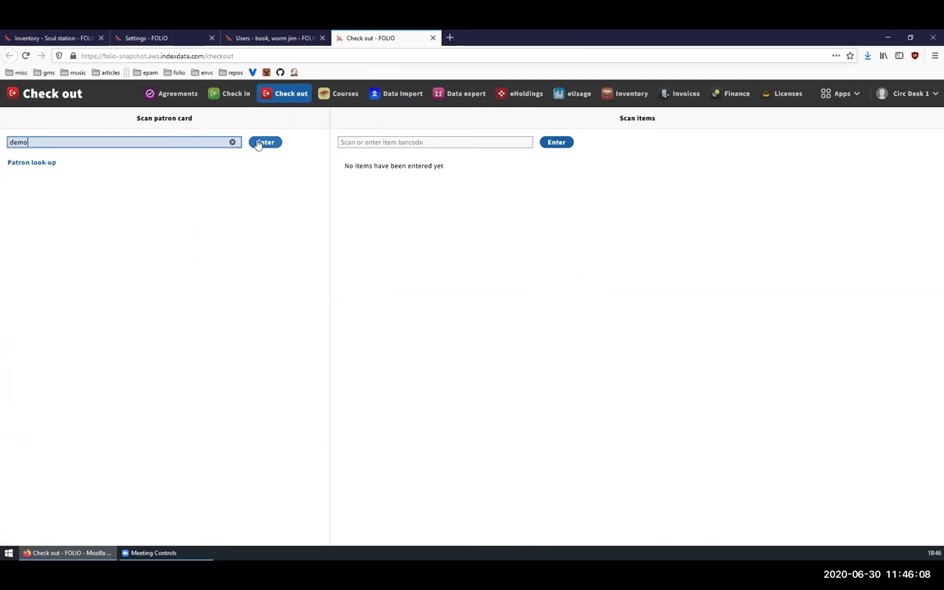
left_click(261, 142)
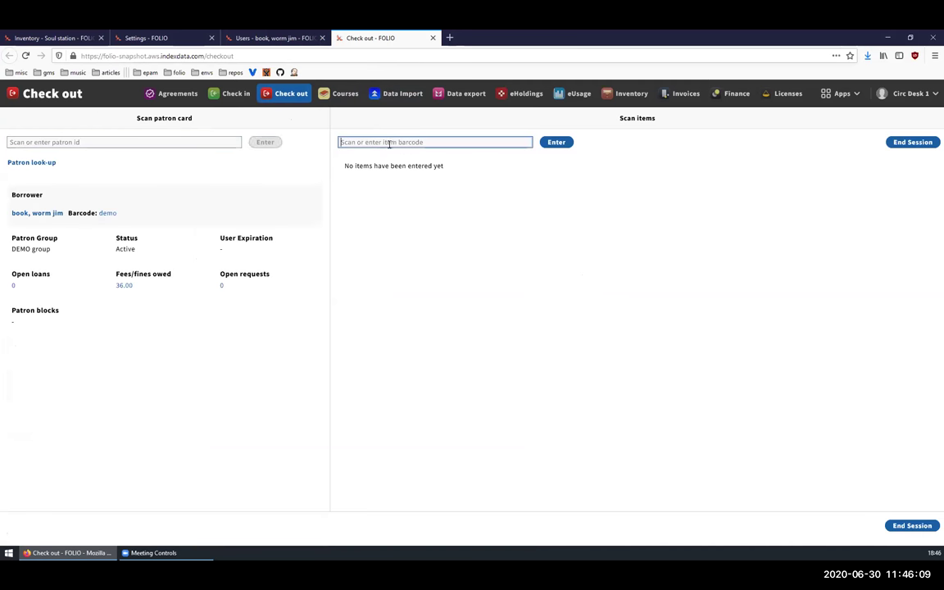
type("demo1")
key("Return")
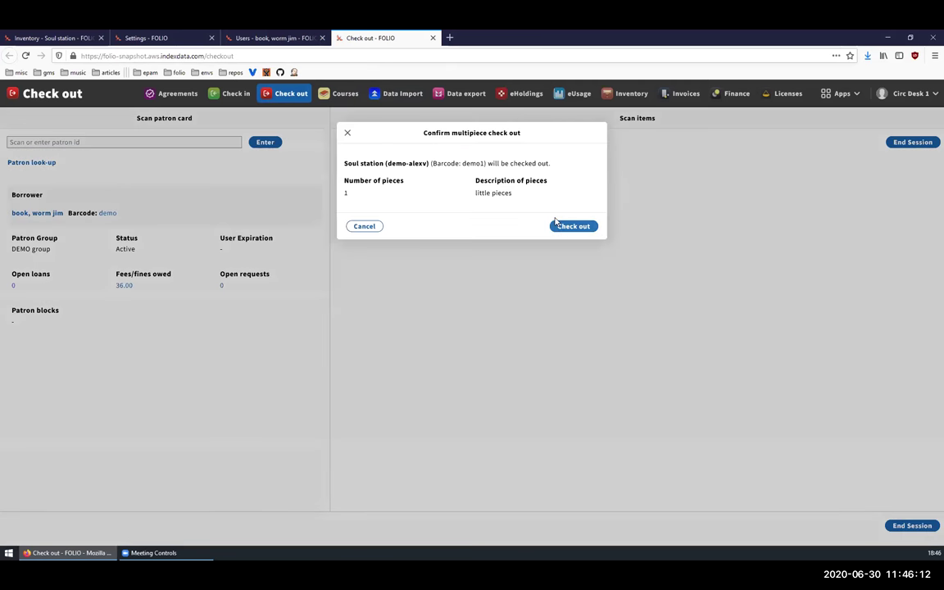
left_click(557, 225)
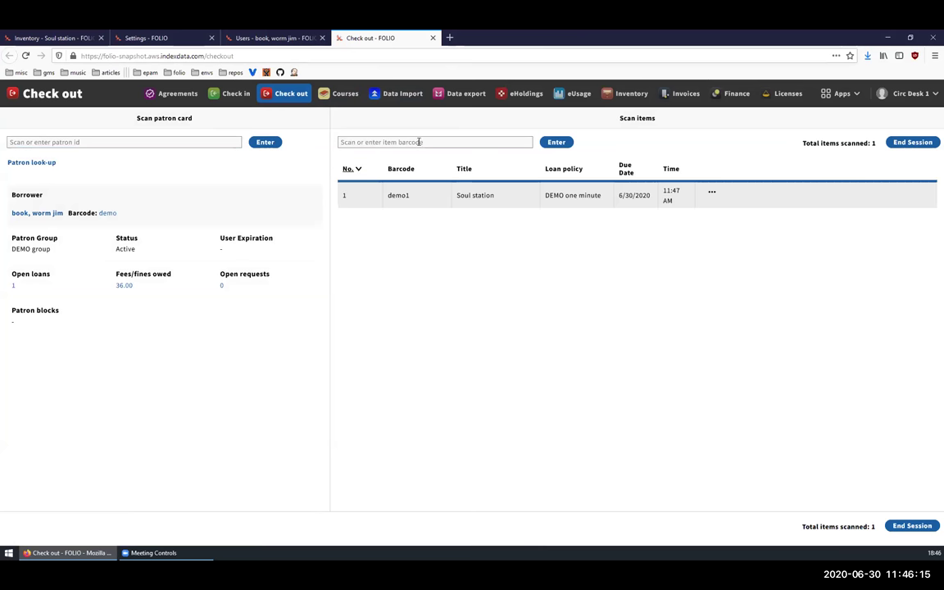
- Lend demo2, see demo3 refused at the charged-out limit, and reload the patron's record
type("demo2")
key("Return")
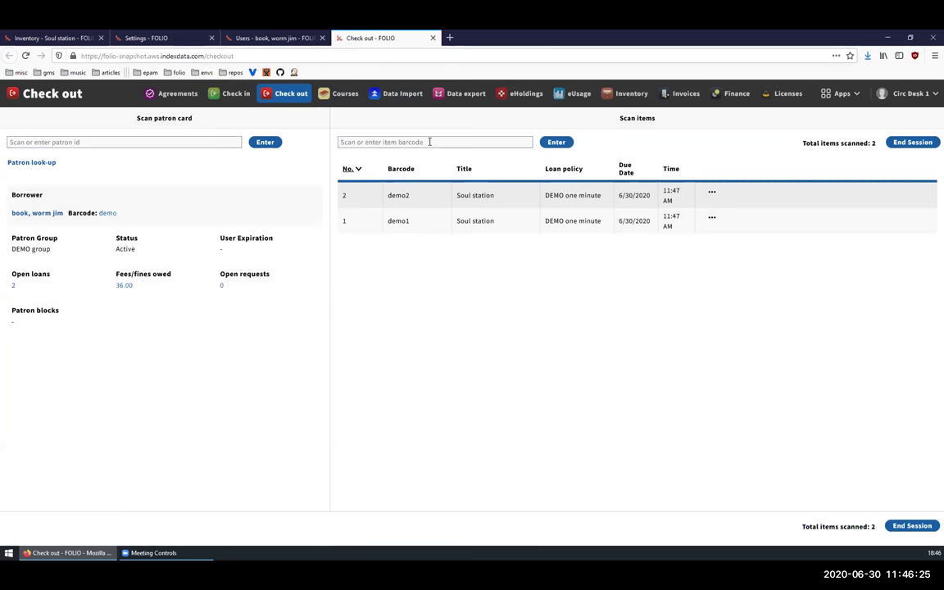
left_click(430, 142)
type("demo3")
key("Return")
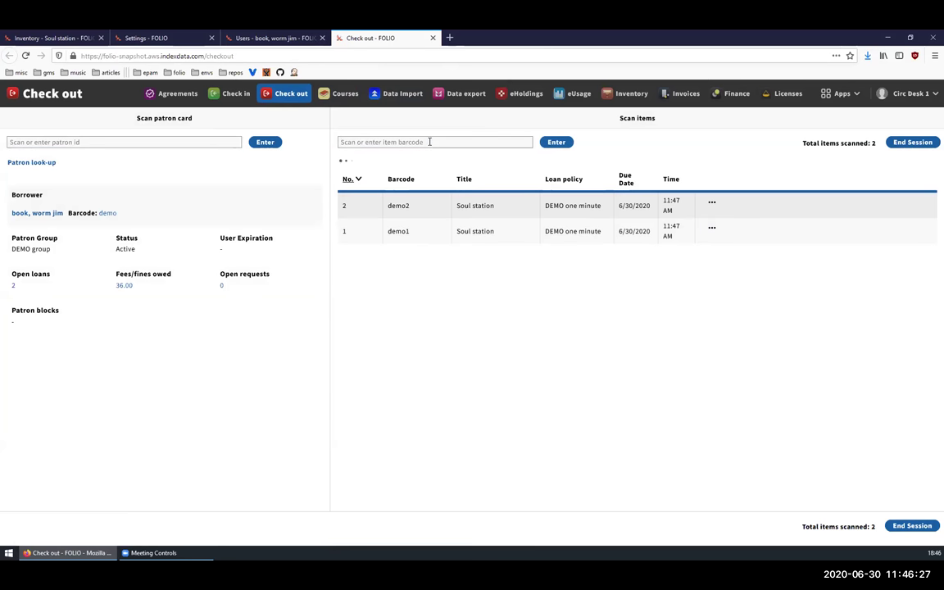
left_click_drag(526, 163, 345, 172)
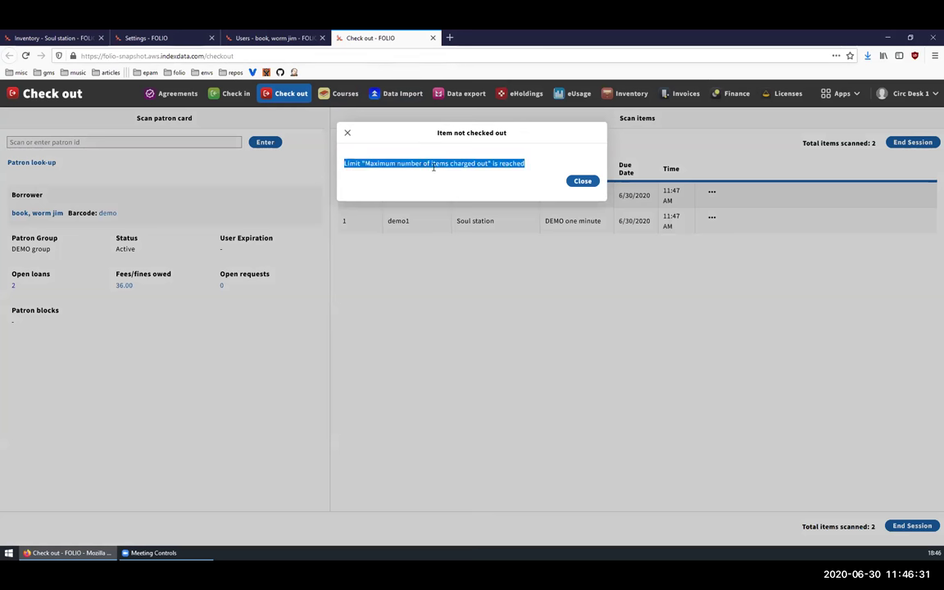
left_click(581, 181)
left_click(282, 37)
key("F5")
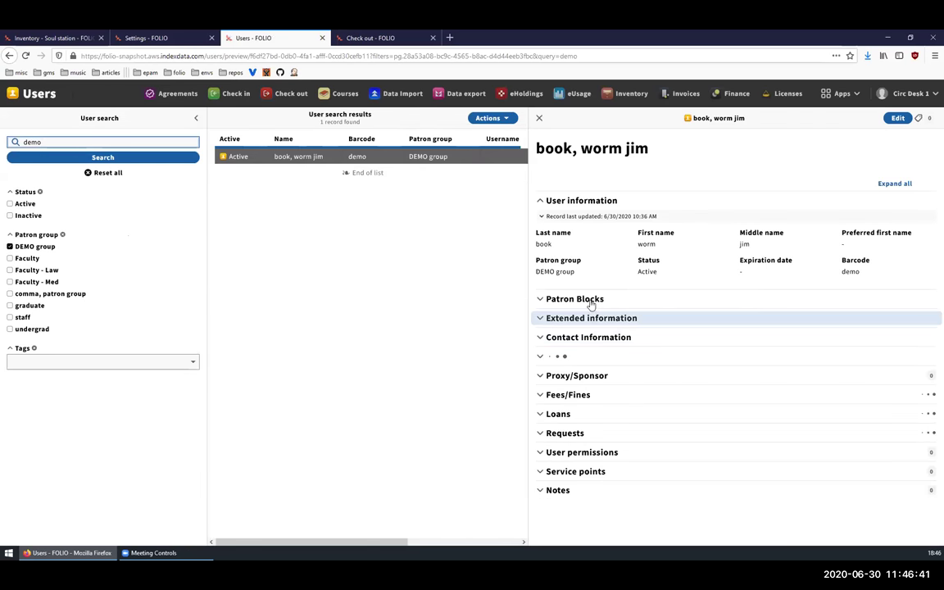
- Expand Patron Blocks in the user record to show the automated maximum-items-charged-out block
left_click(590, 302)
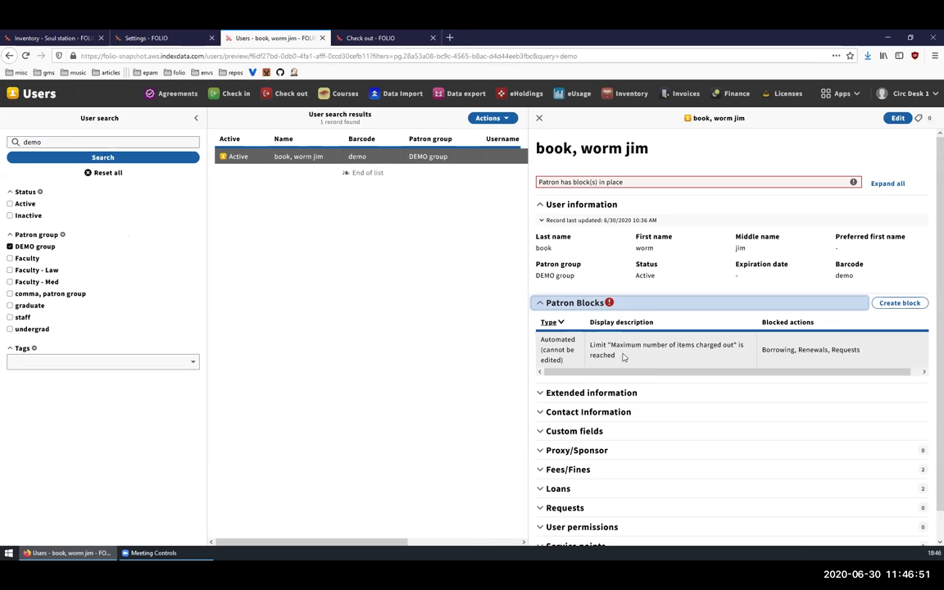
left_click(69, 37)
- Raise the Demo group's charged-out limit to 3 and confirm the patron's block is gone
left_click(153, 36)
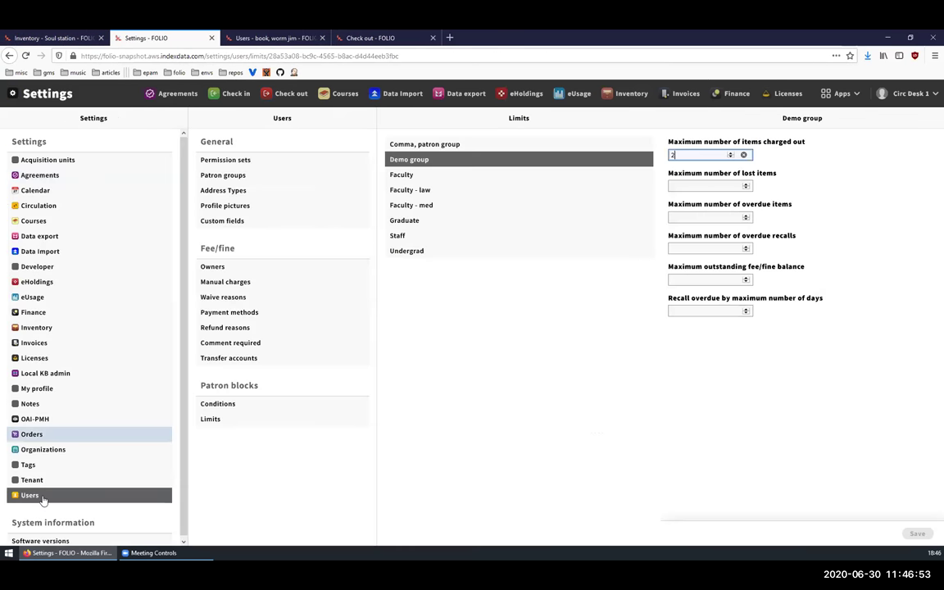
left_click(246, 418)
left_click(435, 161)
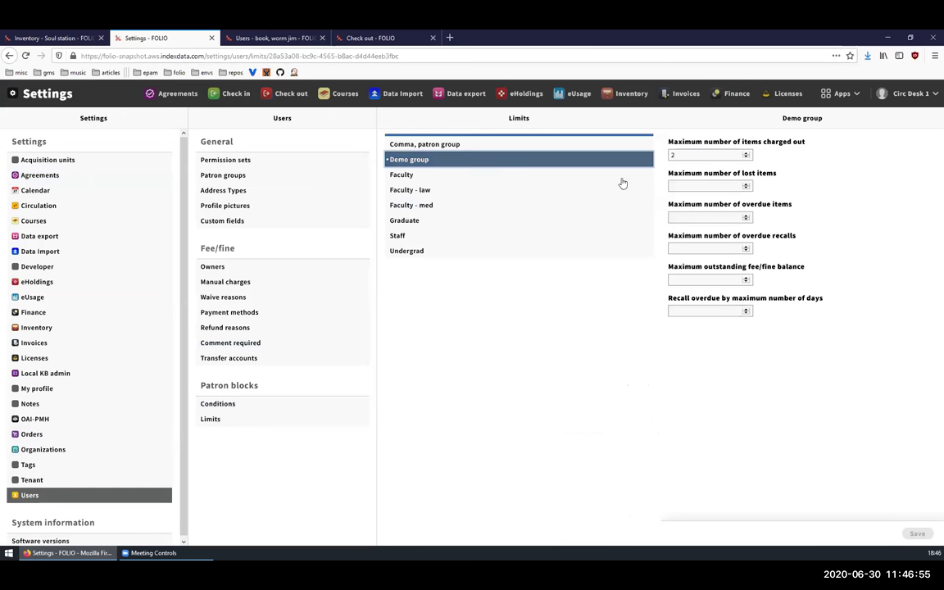
left_click_drag(678, 155, 665, 155)
type("3")
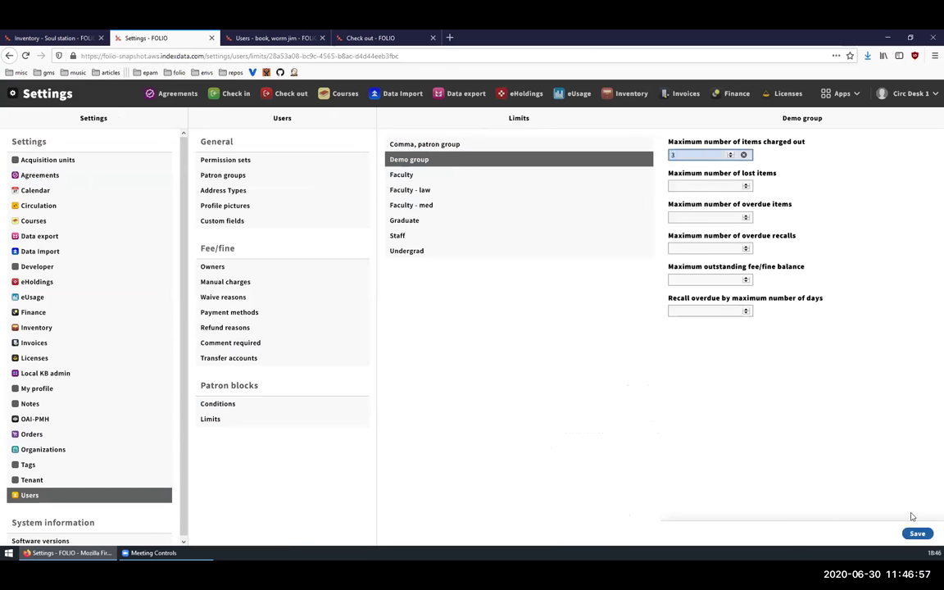
key("Return")
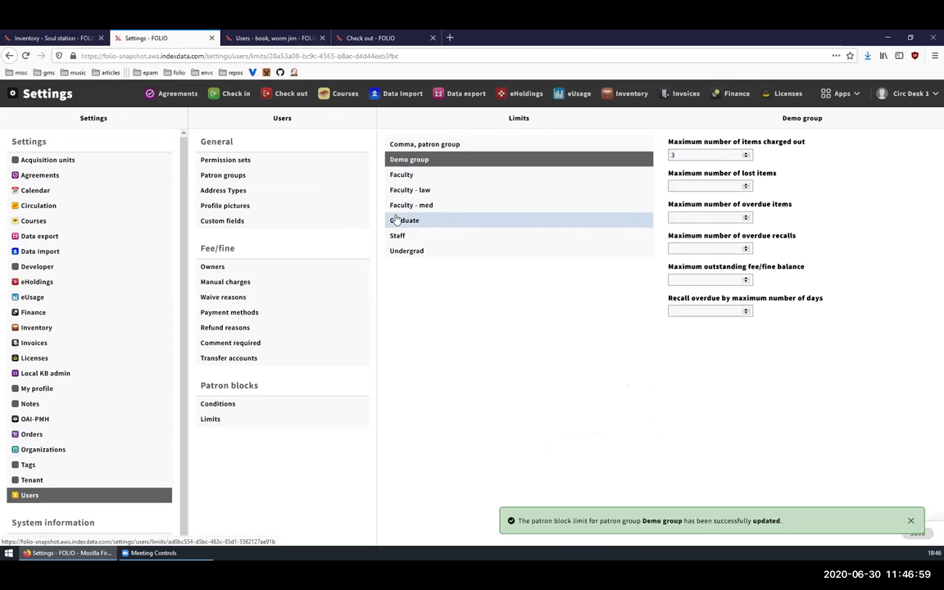
key("ctrl+Tab")
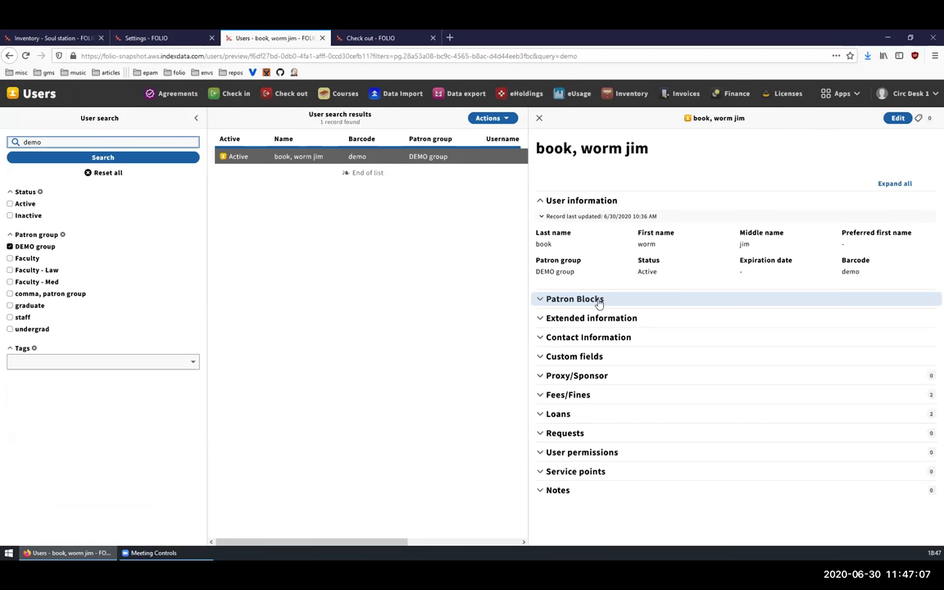
left_click(599, 301)
left_click(599, 300)
- Restore the Demo group's charged-out limit to 2, save, and return to Check out
left_click(141, 37)
left_click(677, 155)
type("2")
left_click(910, 533)
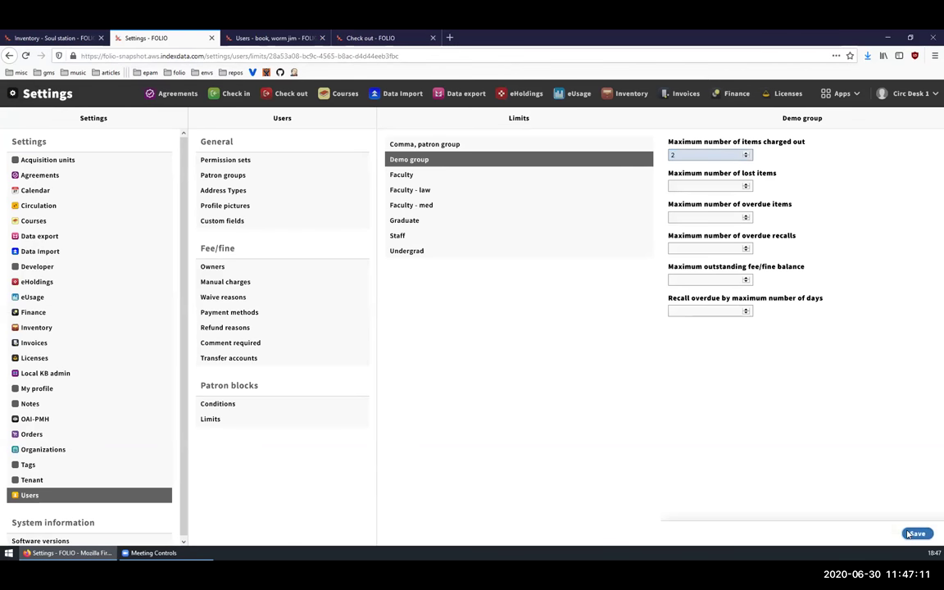
left_click(260, 36)
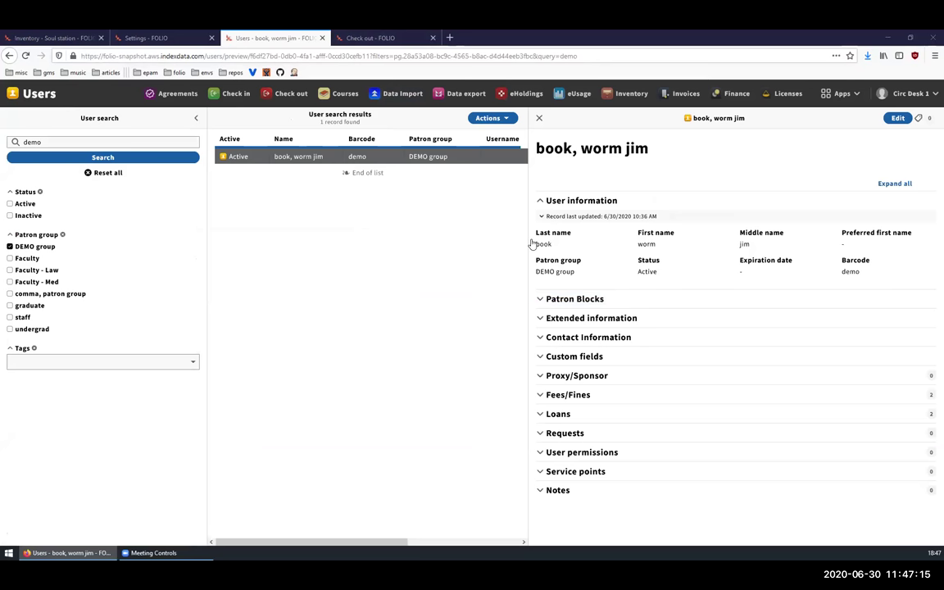
key("ctrl+Tab")
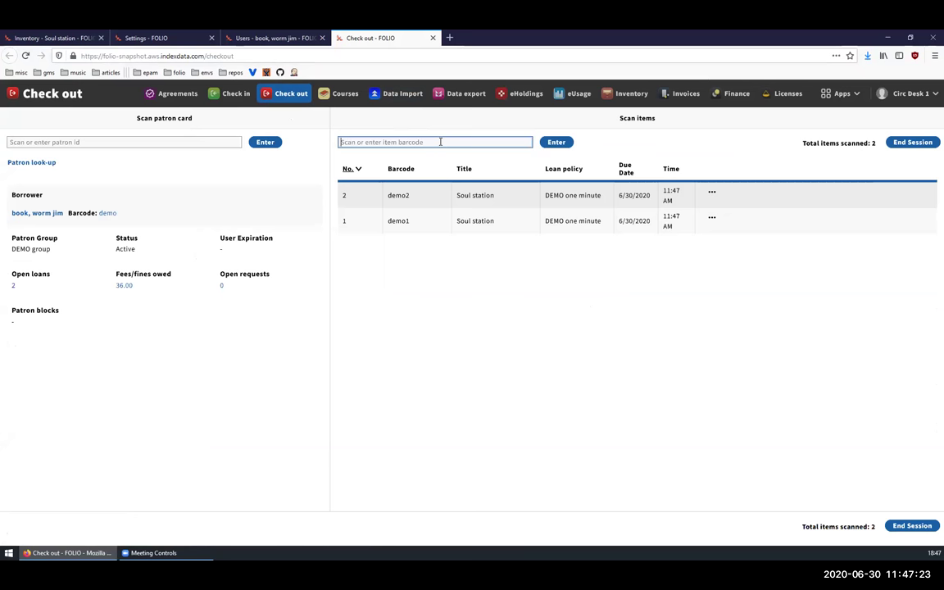
- Open the demo2 loan's details in a new tab
left_click(712, 190)
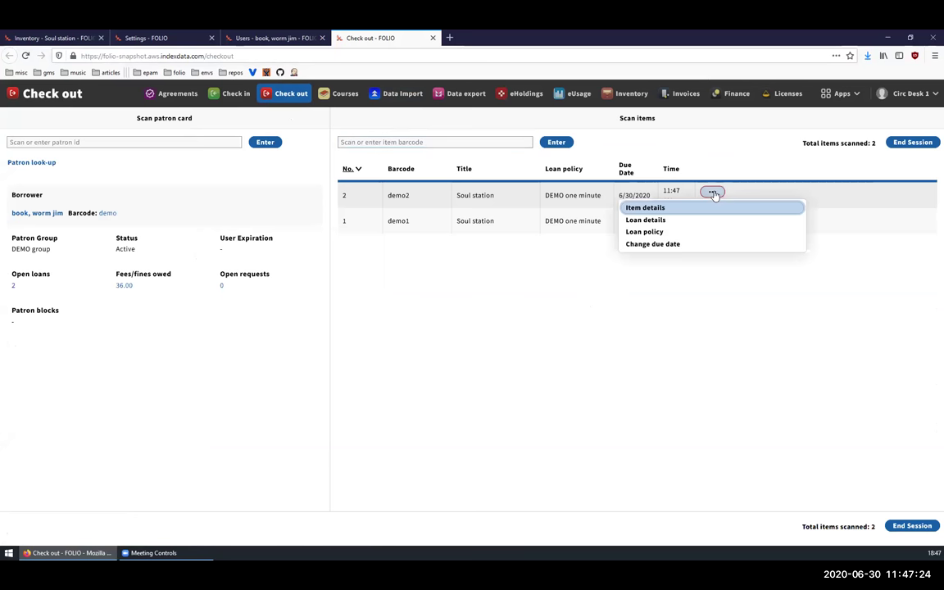
middle_click(664, 221)
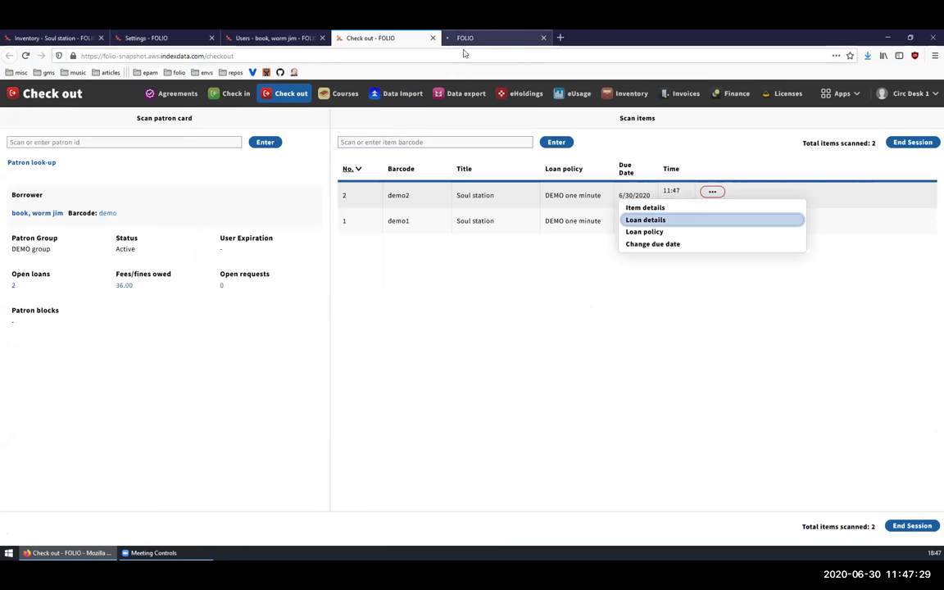
left_click(471, 37)
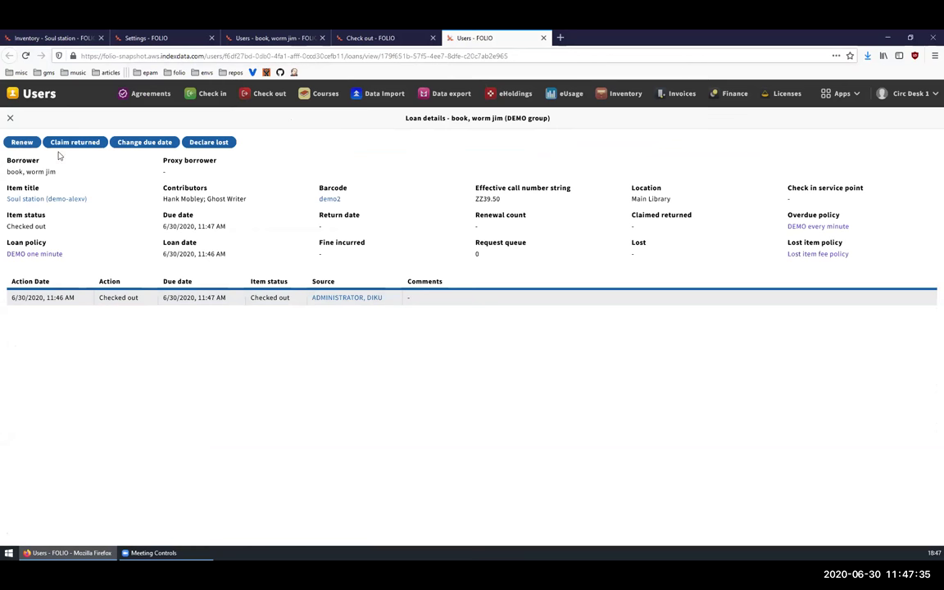
- Attempt to renew demo2, dismiss the charged-out limit block notice, and go to Requests
left_click(20, 143)
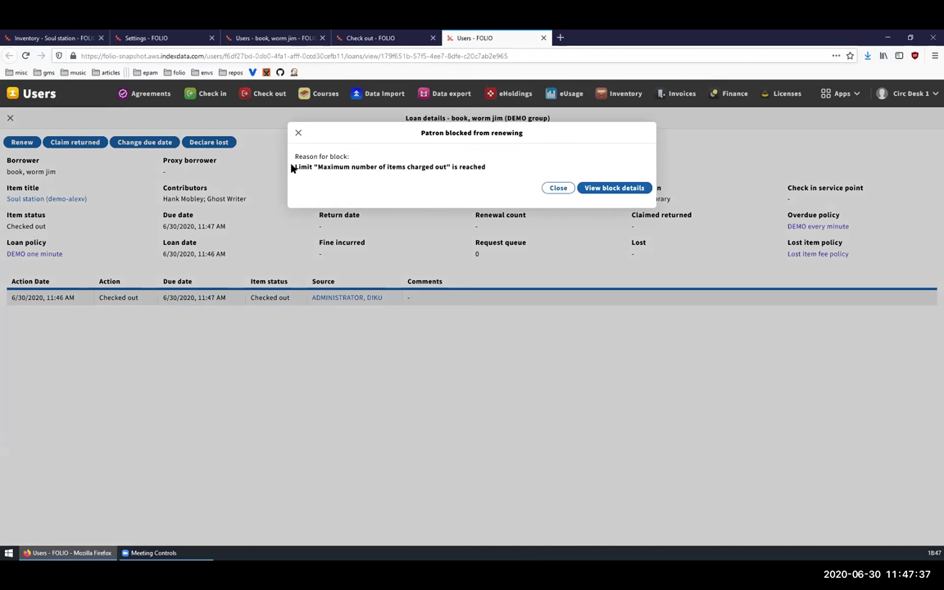
left_click_drag(486, 167, 291, 160)
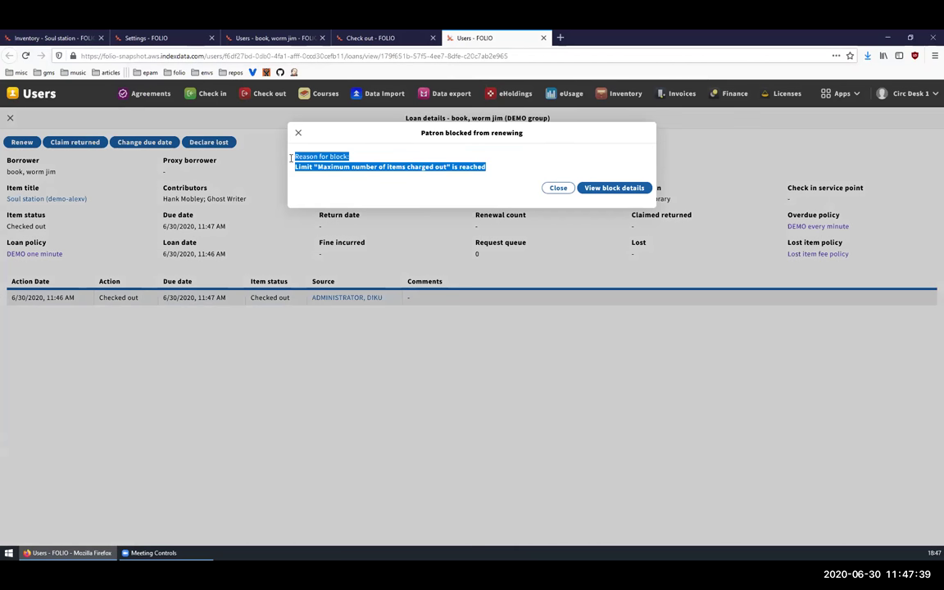
left_click(484, 176)
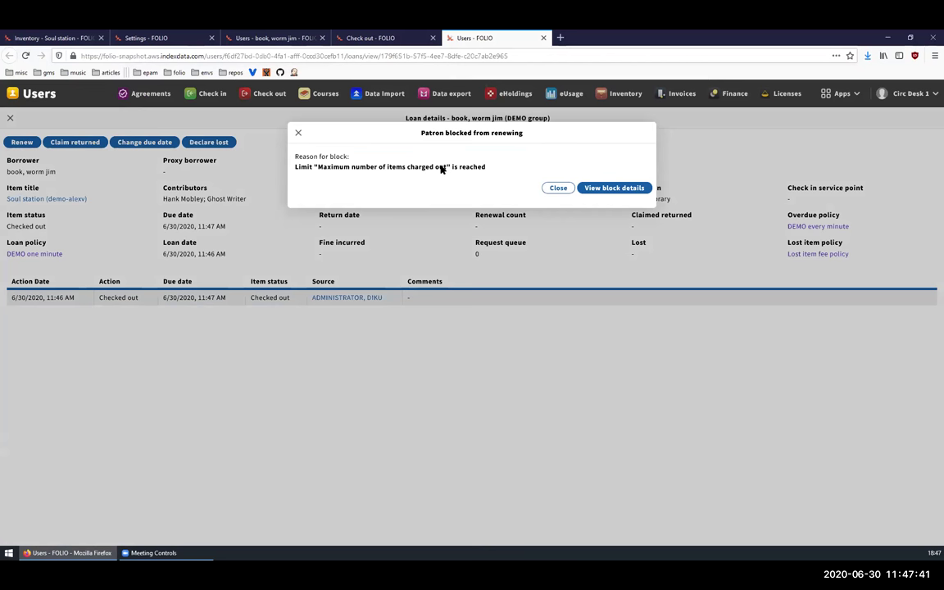
left_click(559, 187)
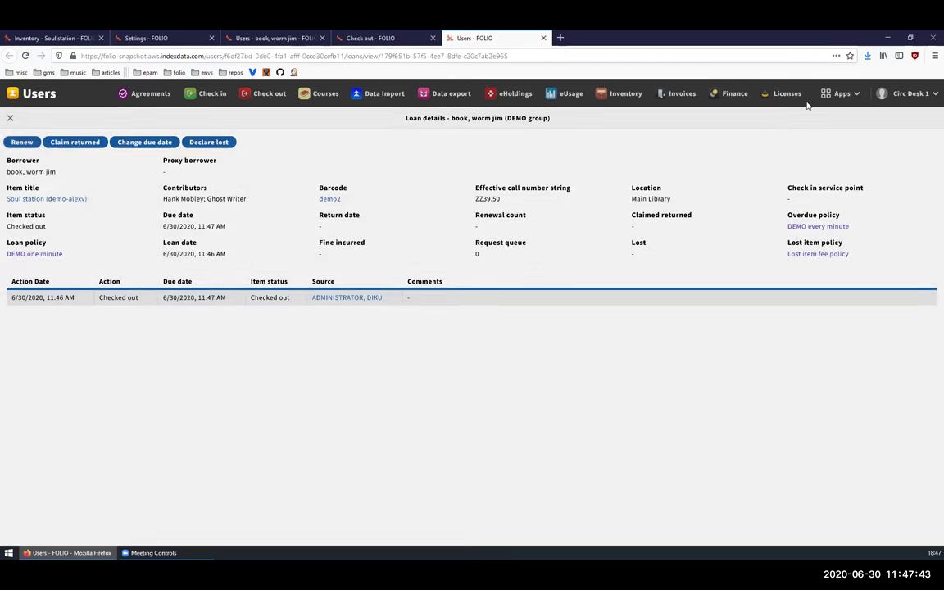
left_click(833, 97)
left_click(710, 215, "ctrl")
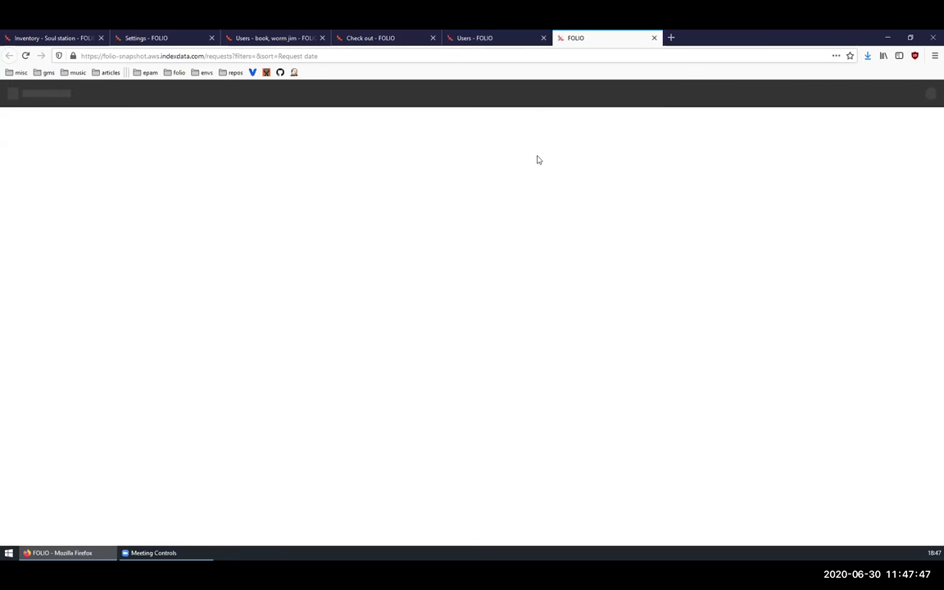
- Start a new request for item demo4 with the demo patron as requester, dismissing the block notices
left_click(904, 118)
left_click(816, 134)
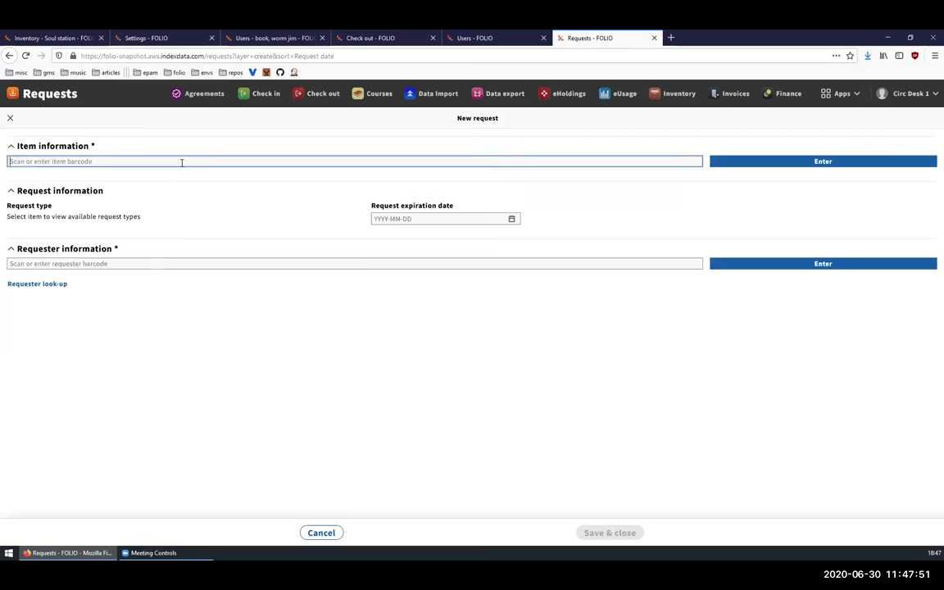
type("demo4")
key("Return")
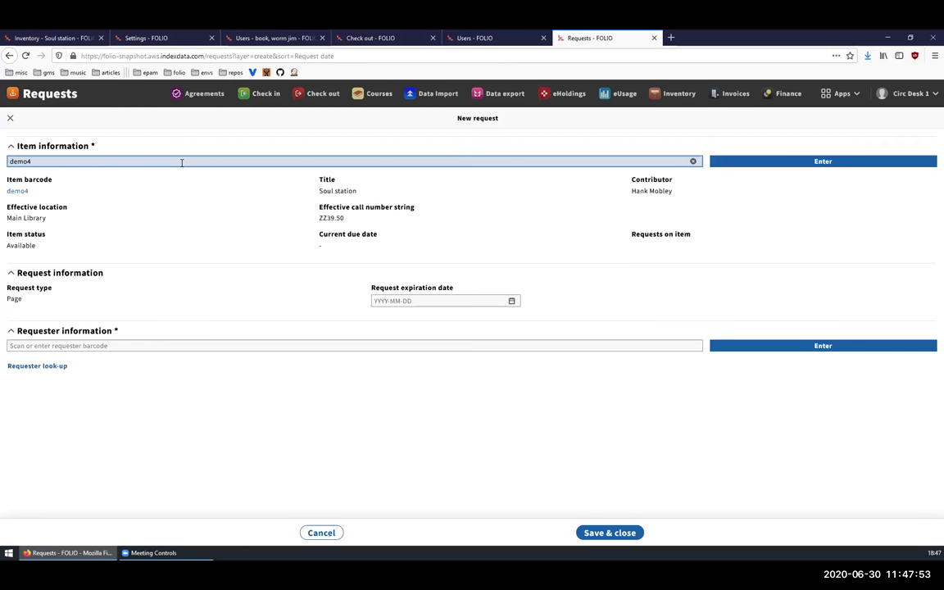
left_click(299, 349)
type("demo")
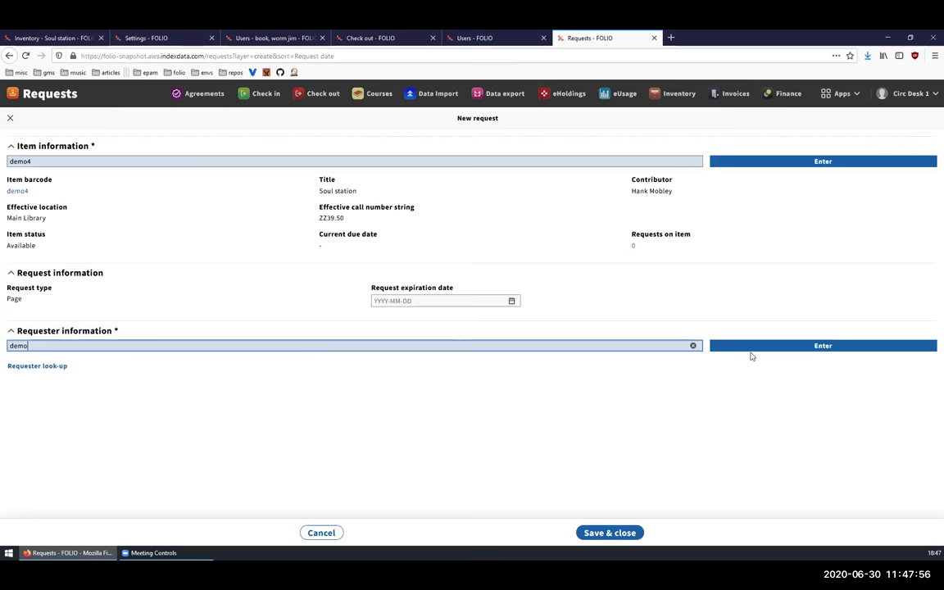
left_click(751, 354)
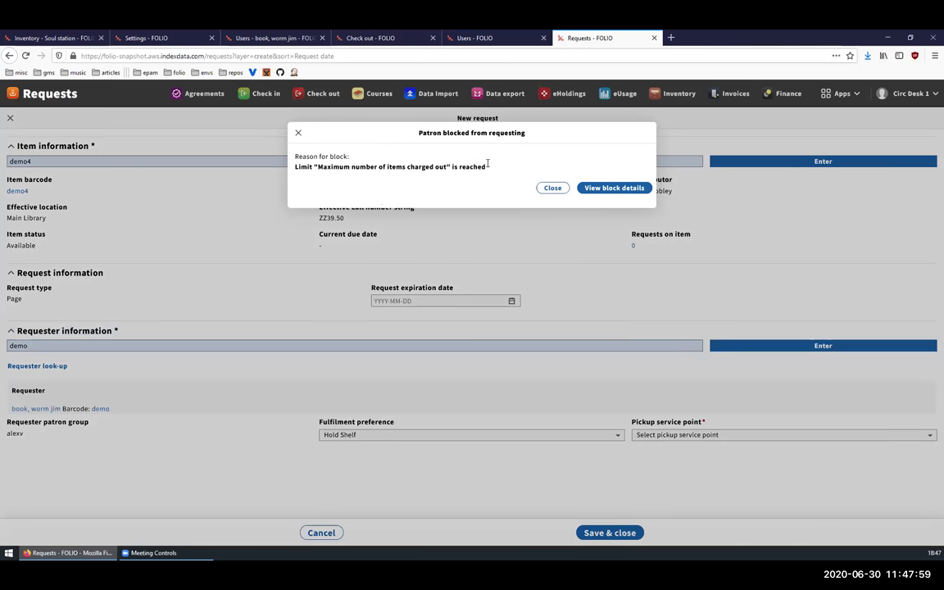
left_click_drag(488, 164, 293, 153)
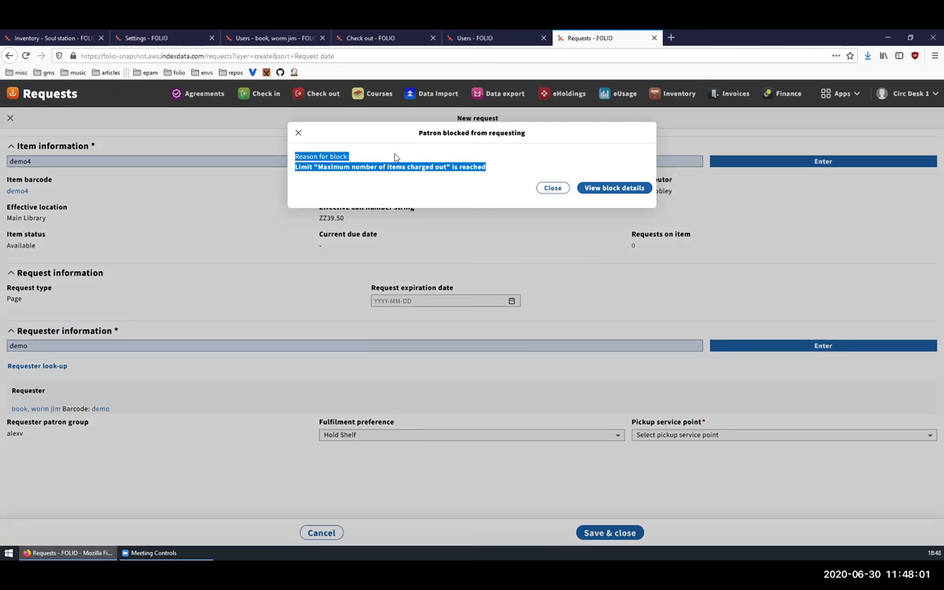
left_click(479, 158)
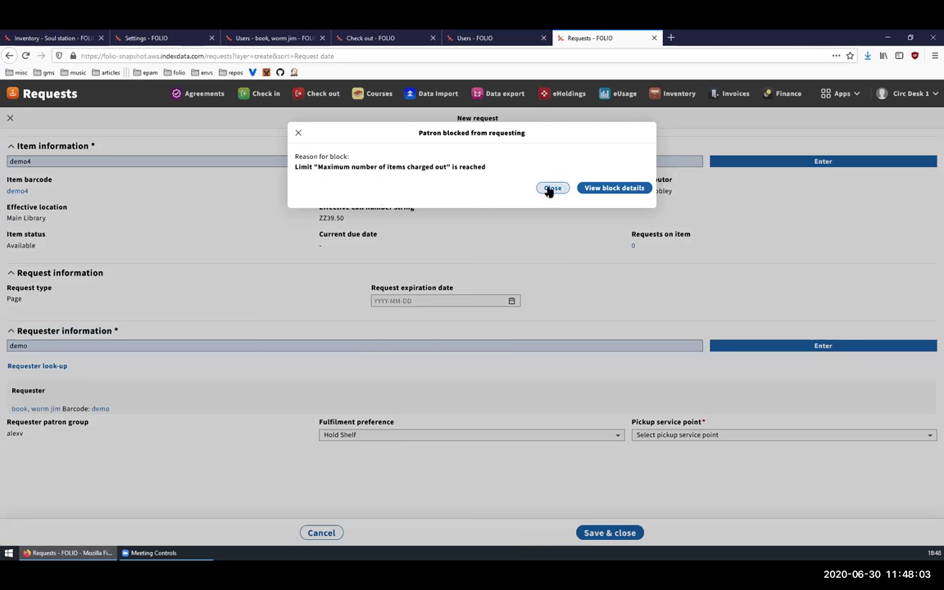
left_click(297, 135)
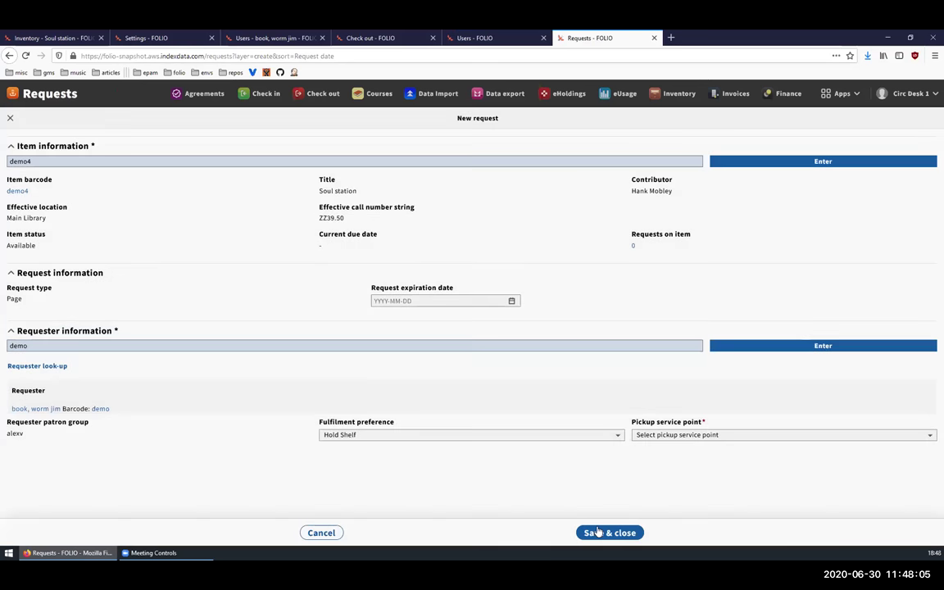
left_click(599, 533)
- Choose Circ Desk 1 as pickup point, save, and dismiss the patron blocked message
left_click(672, 435)
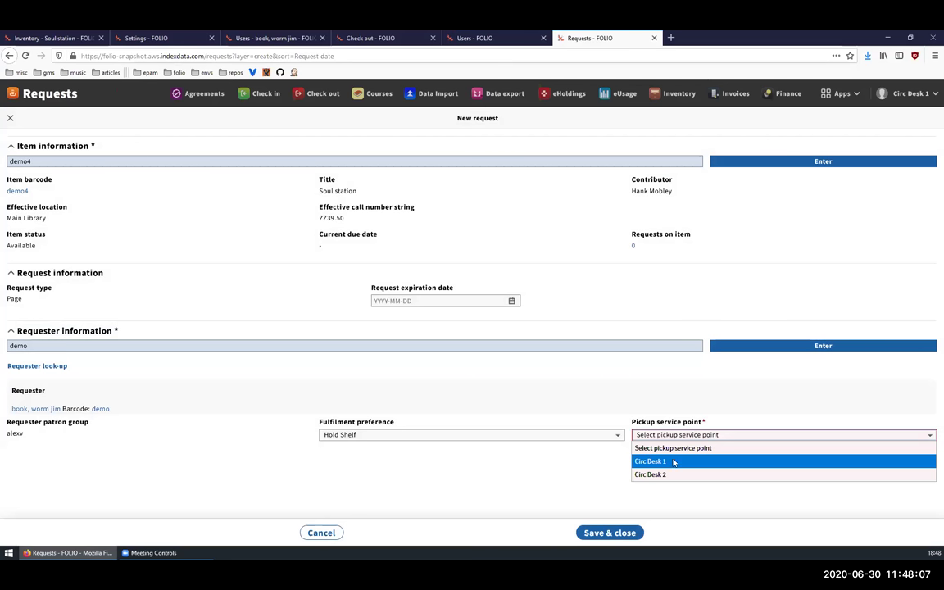
left_click(670, 462)
left_click(629, 533)
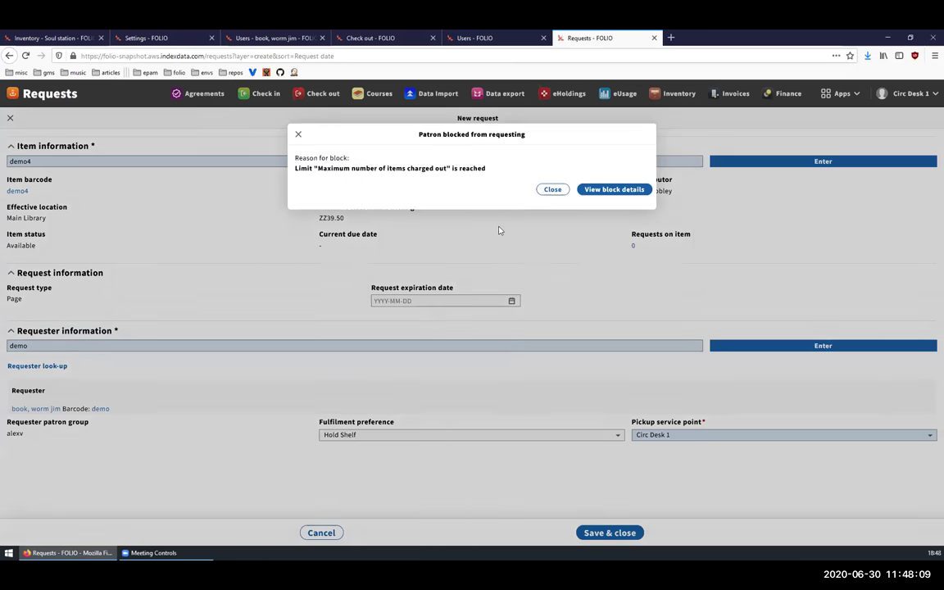
left_click(298, 133)
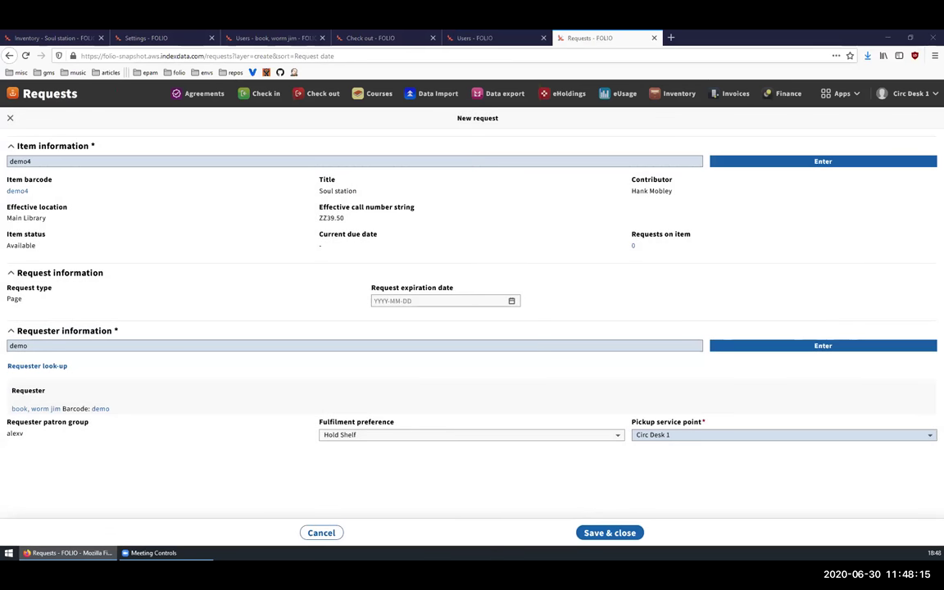
- Review the items charged out, lost items and overdue items conditions in Patron blocks settings
left_click(147, 37)
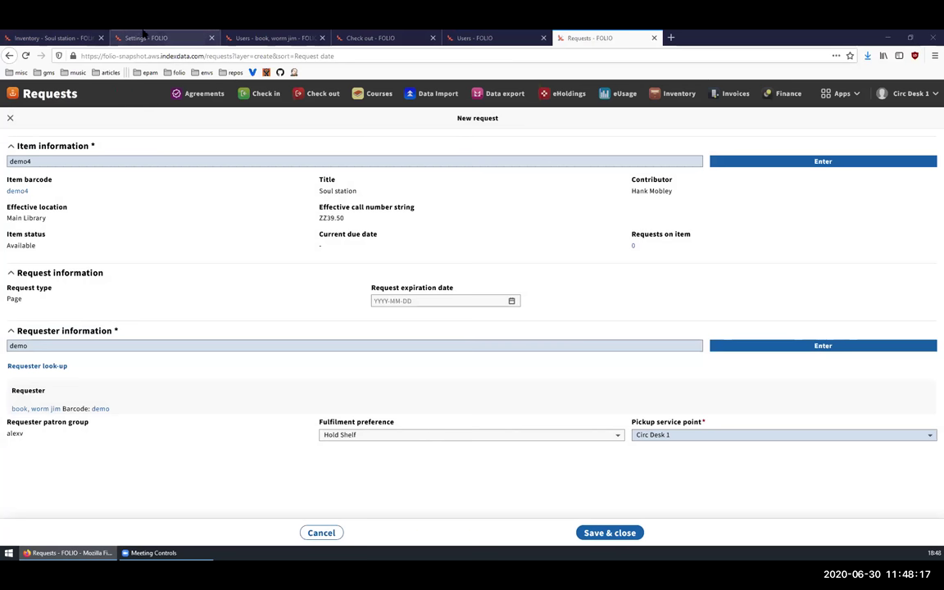
left_click(233, 405)
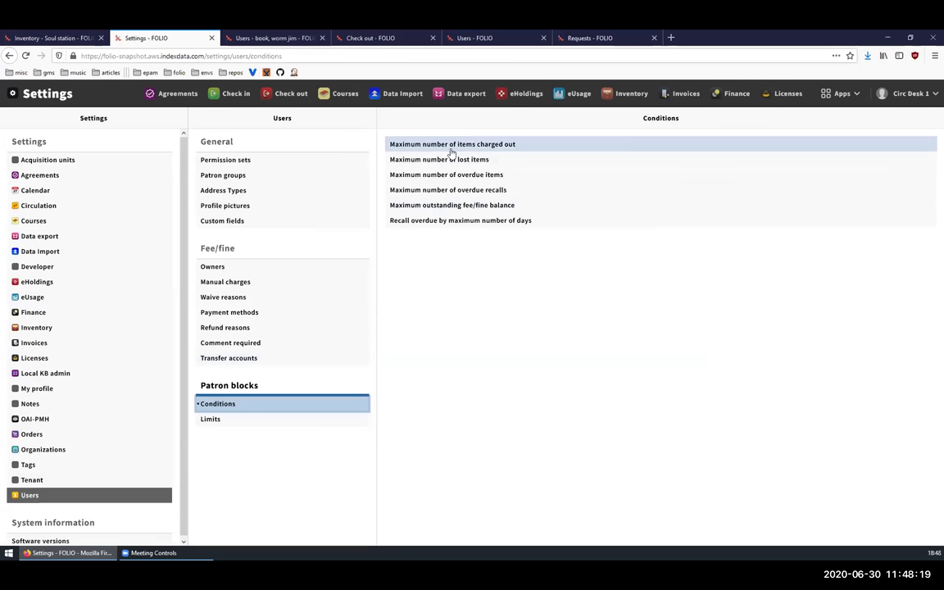
left_click(451, 151)
left_click(455, 159)
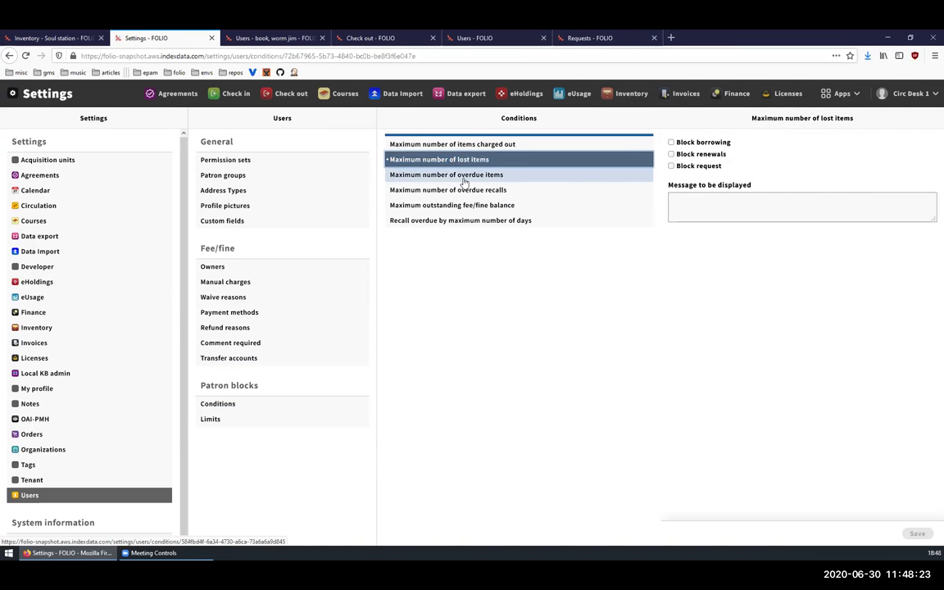
left_click(463, 176)
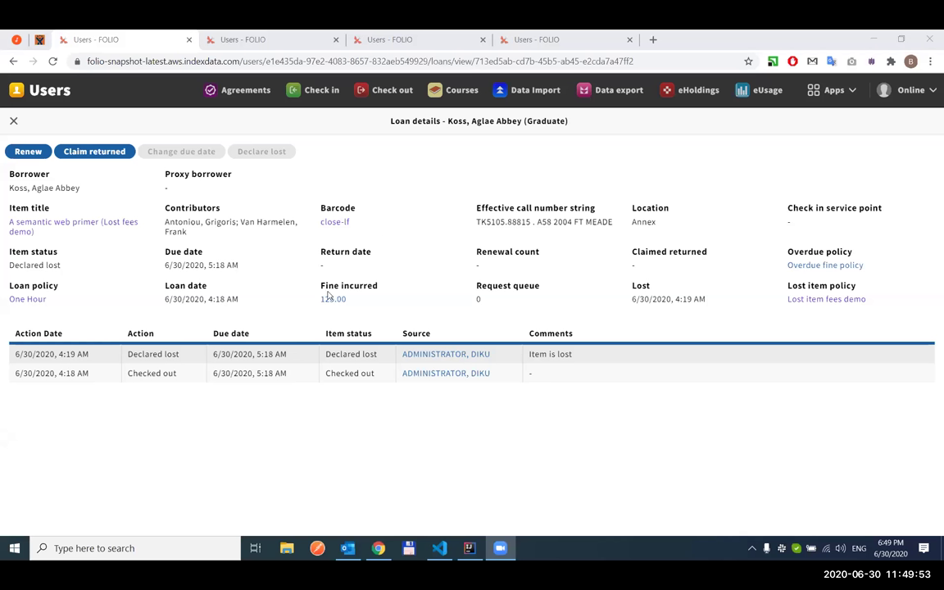
- Return to the borrower's record and list its 2 open fees/fines: 25.00 processing and 100.00 lost item
left_click_drag(320, 286, 380, 283)
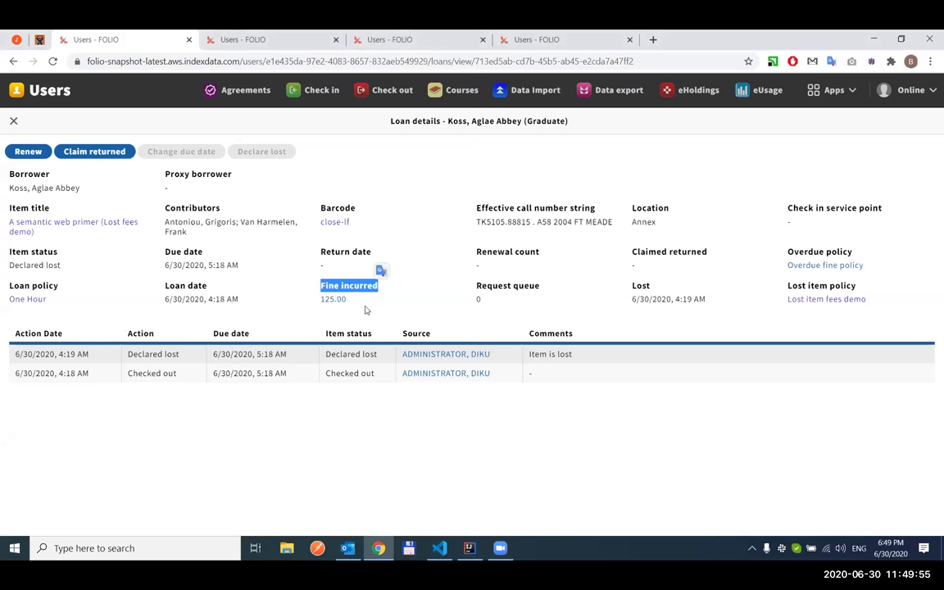
left_click(13, 122)
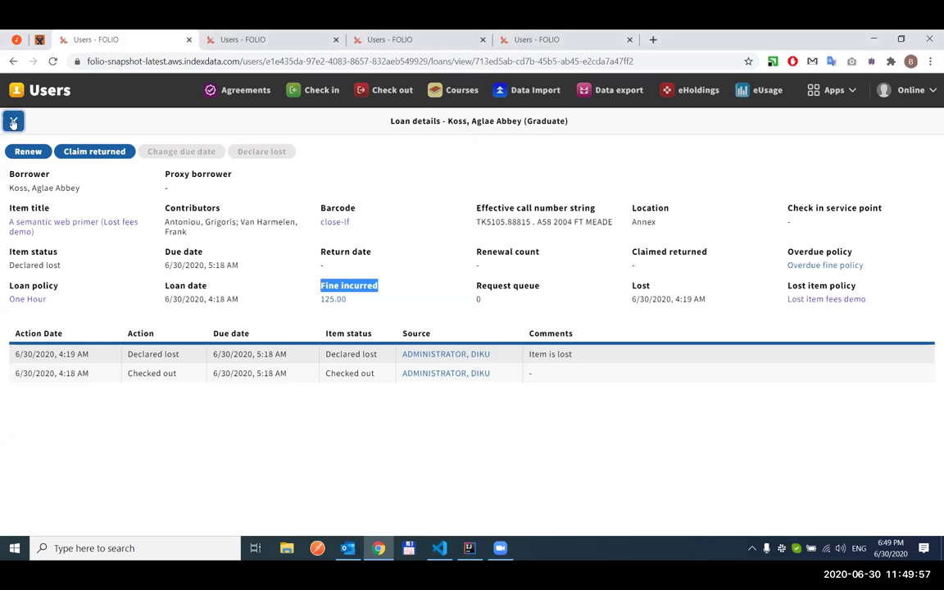
left_click(14, 121)
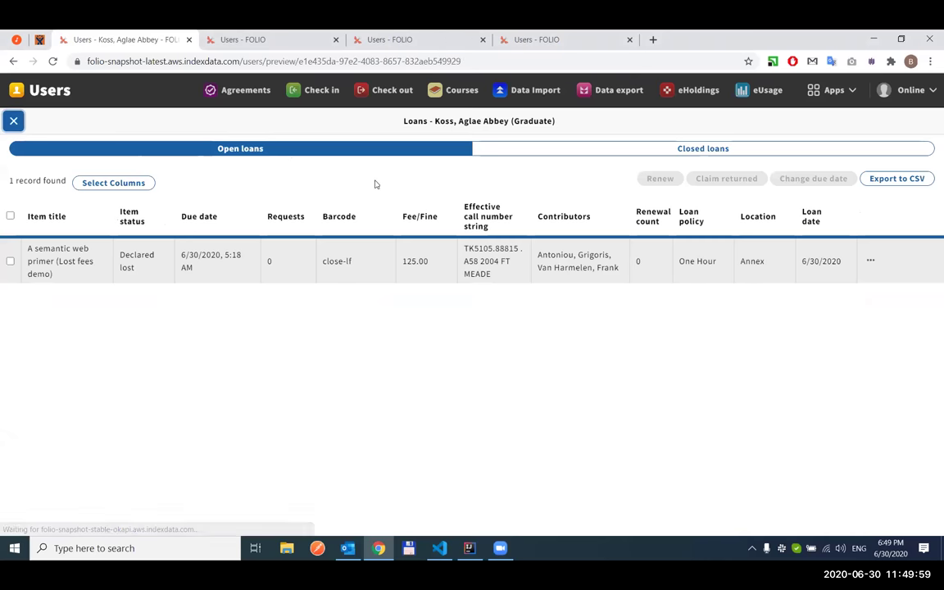
left_click(600, 466)
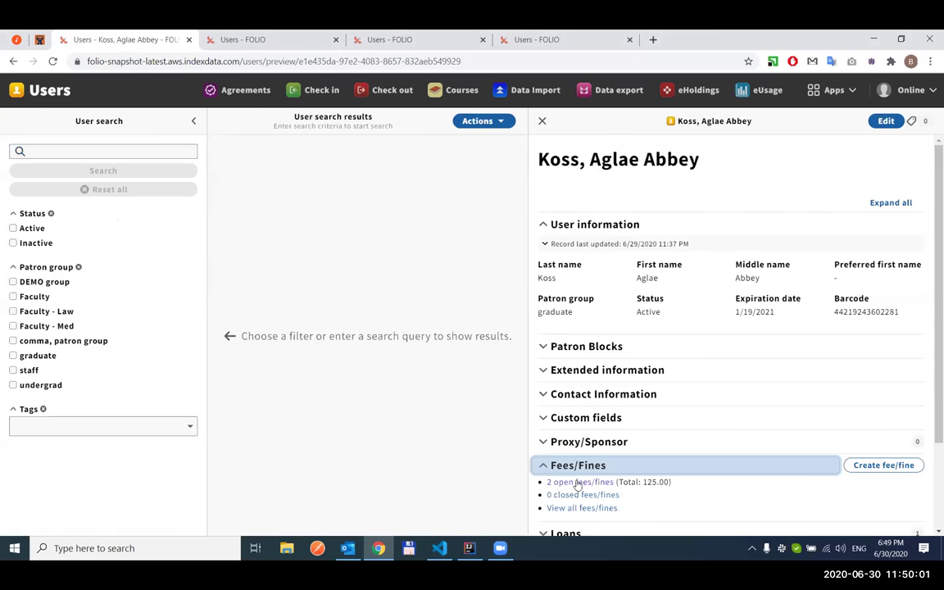
left_click(578, 484)
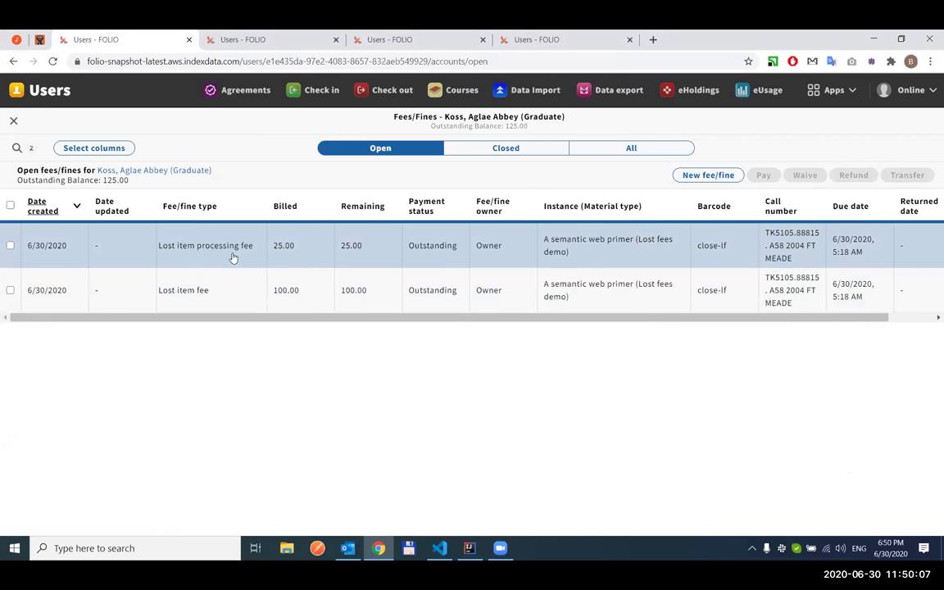
- Pay the 25.00 lost item processing fee in cash
left_click(11, 246)
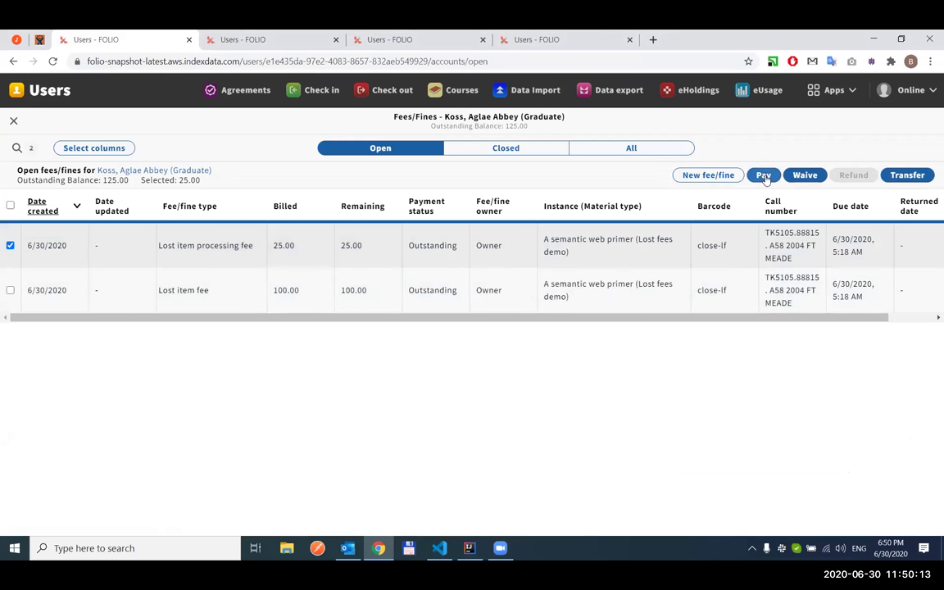
left_click(763, 175)
left_click(483, 202)
left_click(458, 224)
left_click(664, 326)
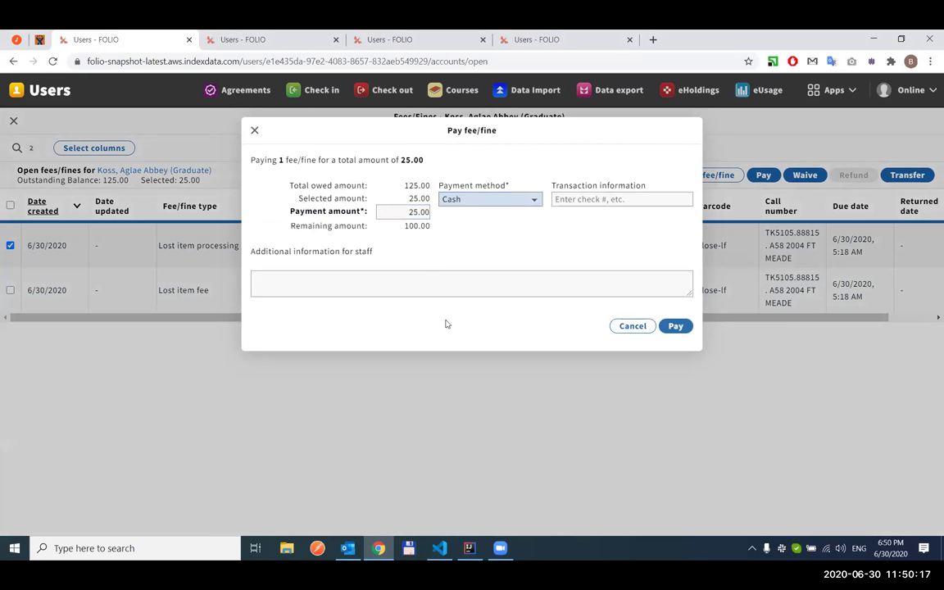
key("Return")
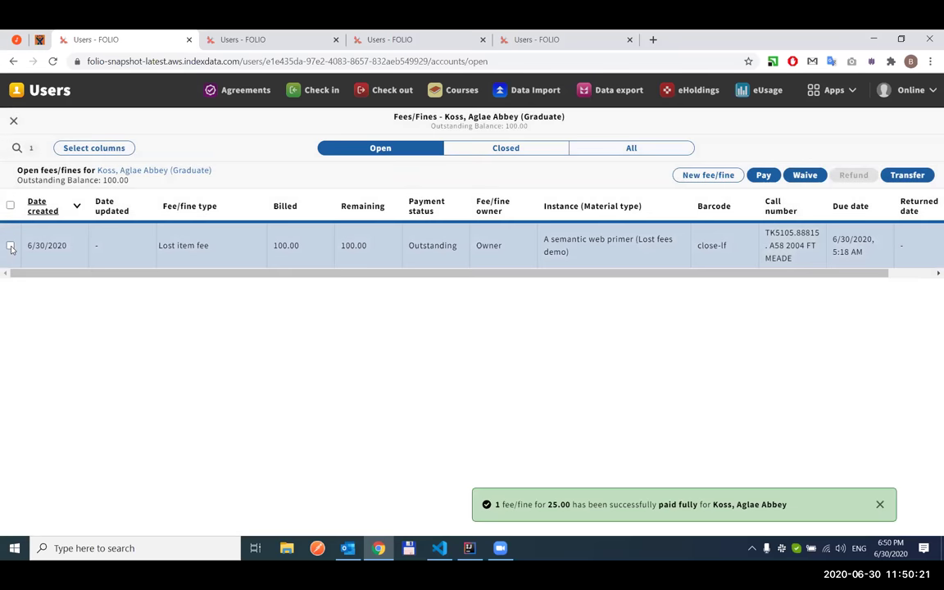
- Transfer the 100.00 lost item fee to the Bursar account, clearing the balance
left_click(11, 246)
left_click(897, 177)
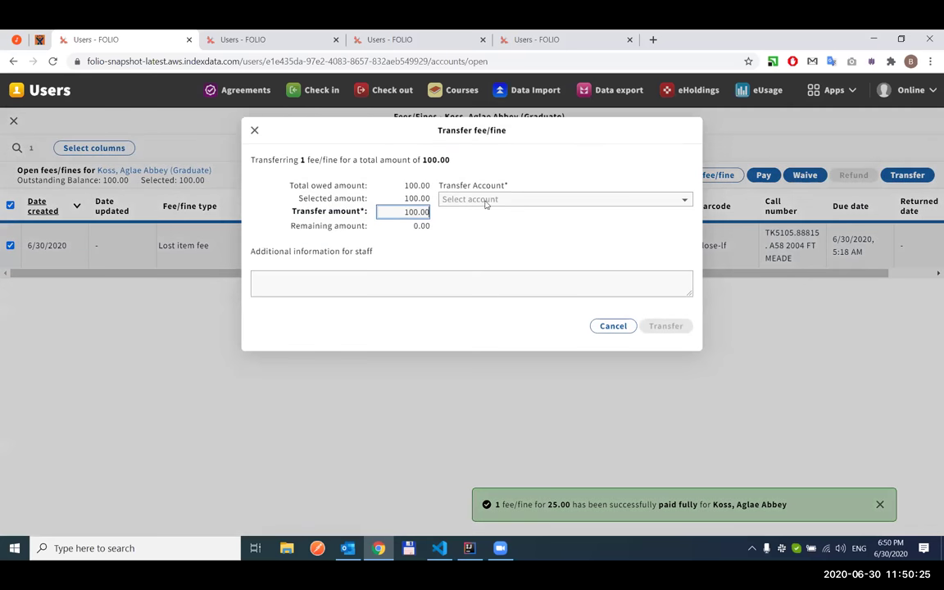
left_click(485, 200)
left_click(482, 221)
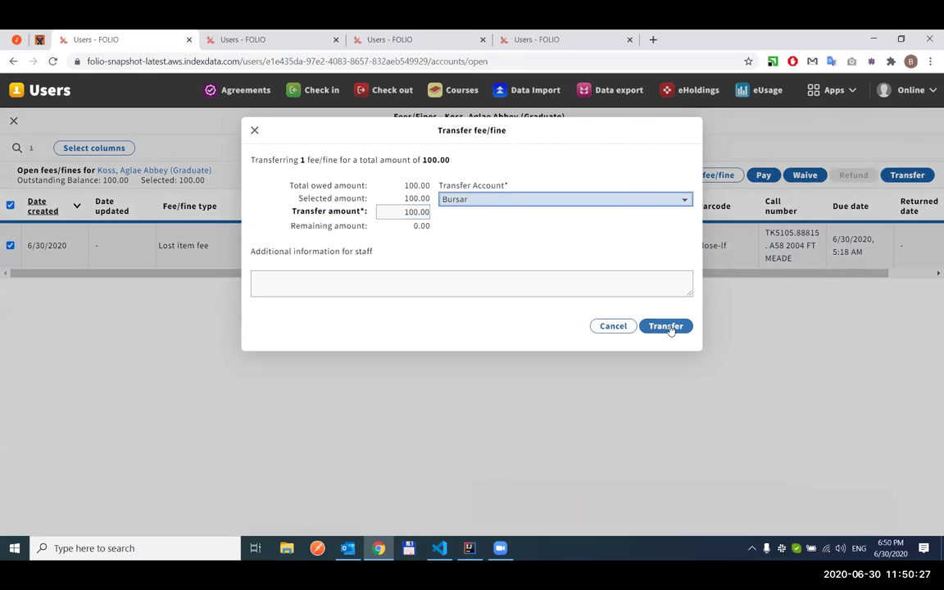
left_click(668, 327)
left_click(607, 198)
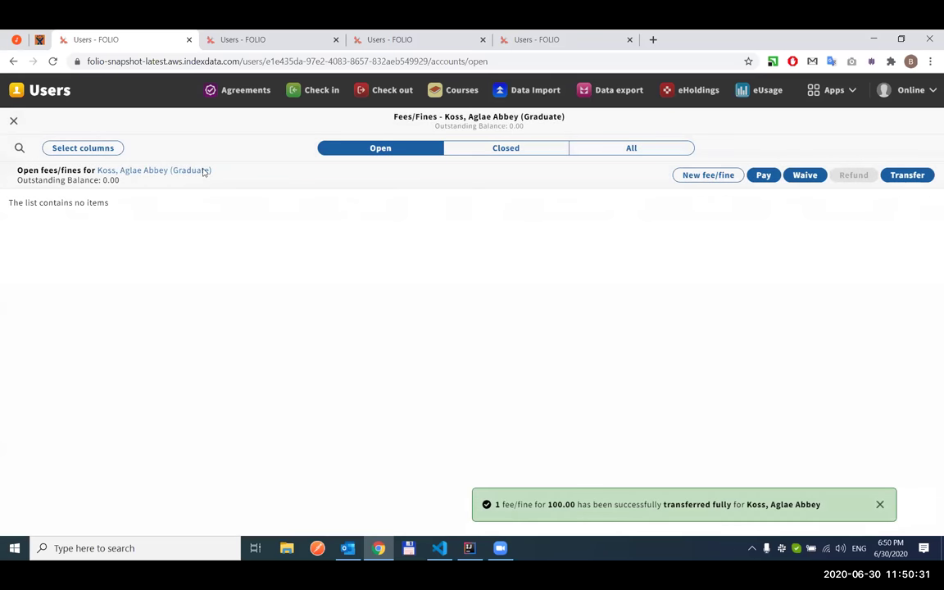
left_click(13, 121)
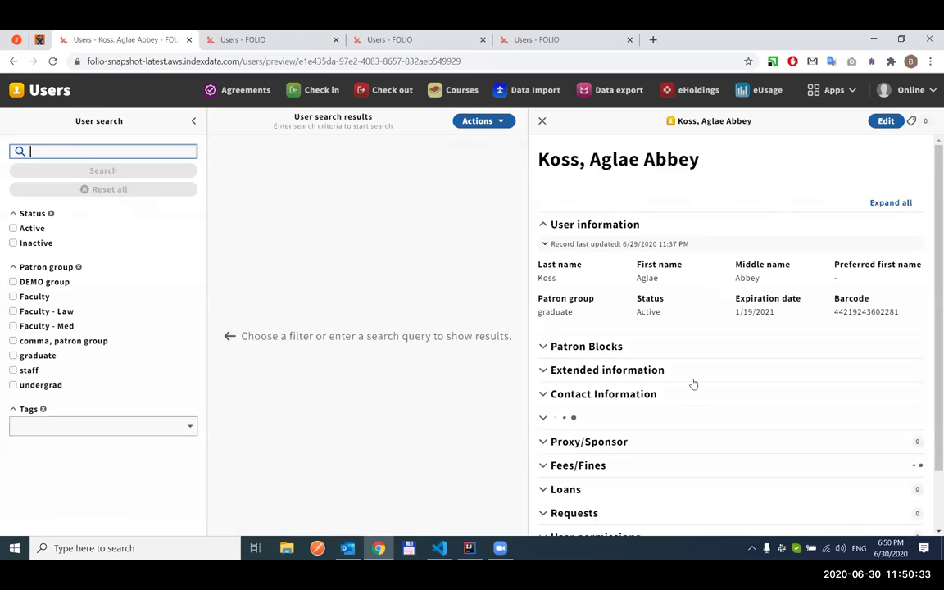
- Check that the borrower's closed loan is Lost and paid, then open item close-lf in Inventory
scroll(647, 435, "down", 1)
left_click(588, 428)
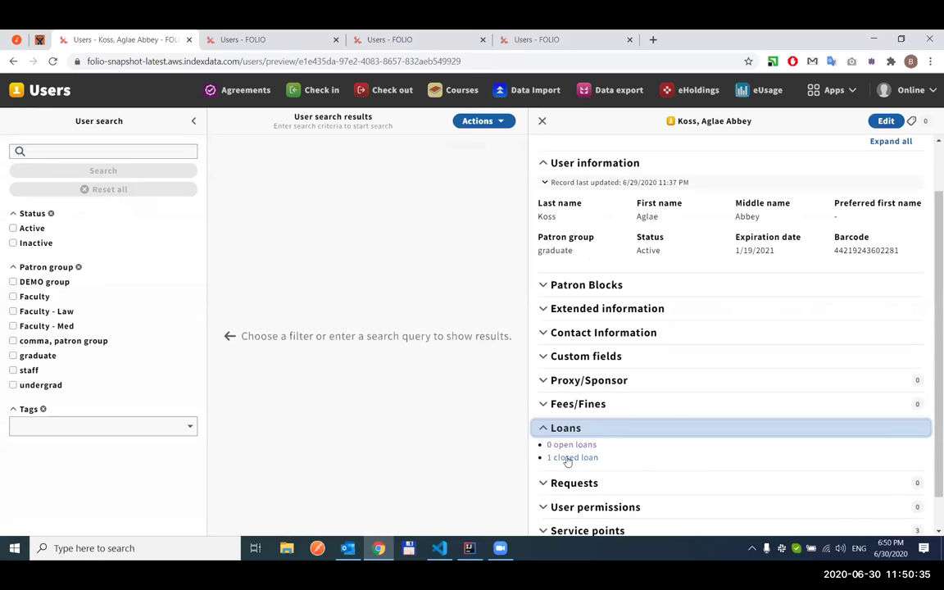
left_click(565, 457)
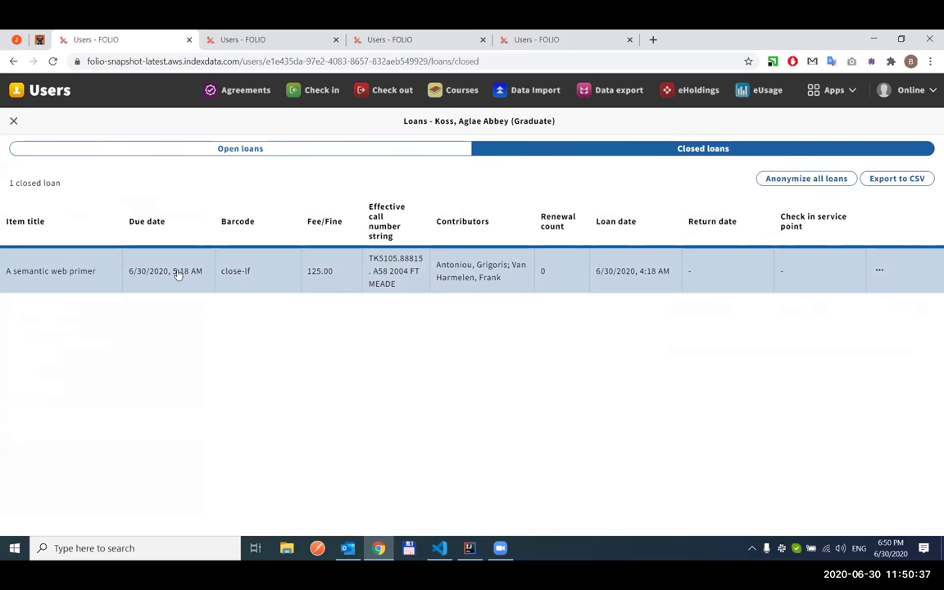
left_click(178, 274)
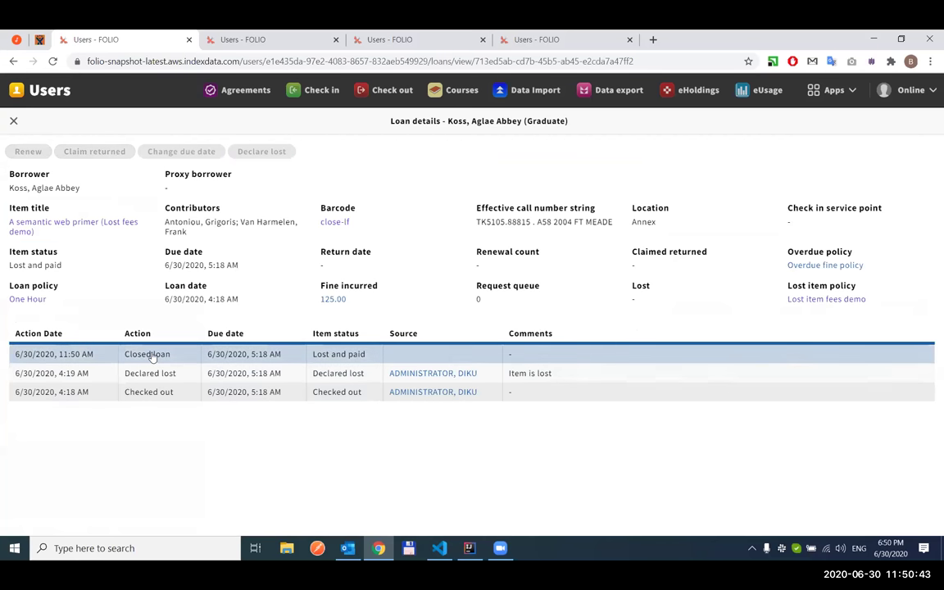
left_click(332, 222)
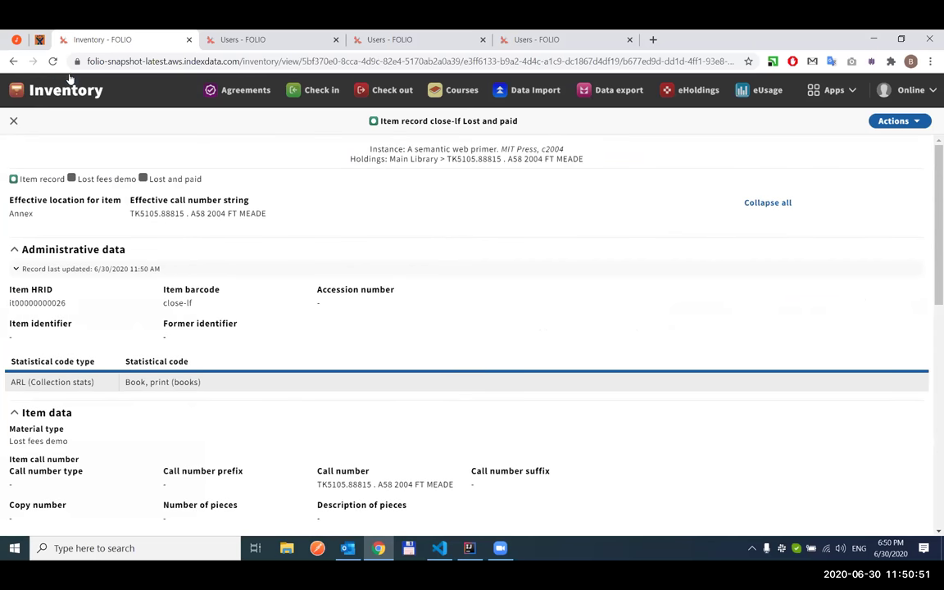
- Review the instance's items for Lost and paid or Declared lost, then return to refund-lf's loan
left_click(13, 122)
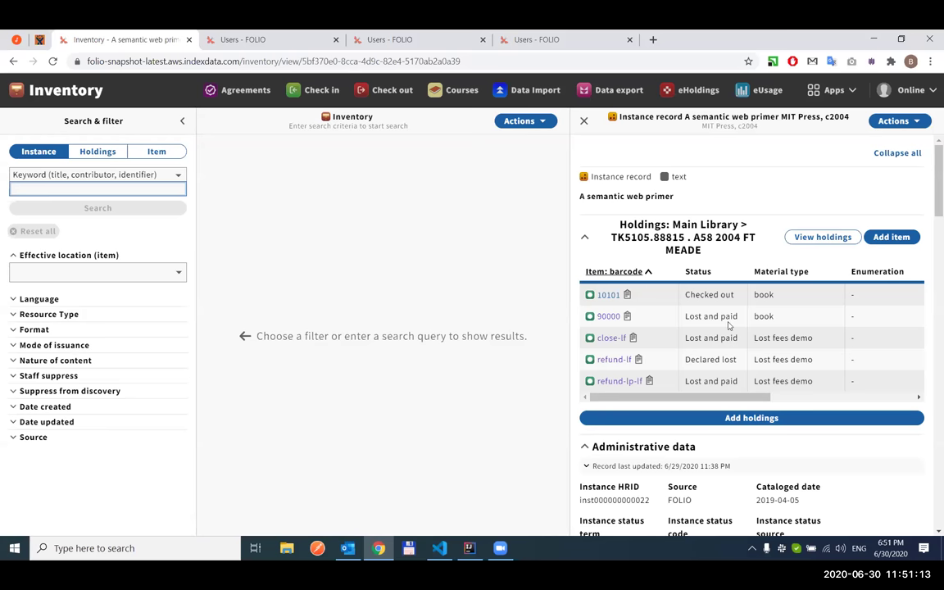
scroll(631, 315, "down", 1)
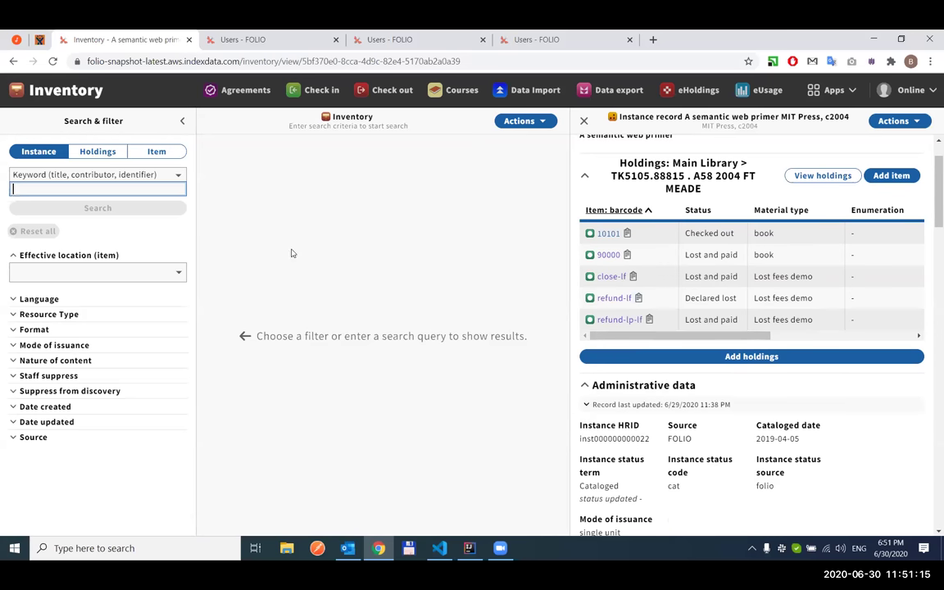
middle_click(137, 45)
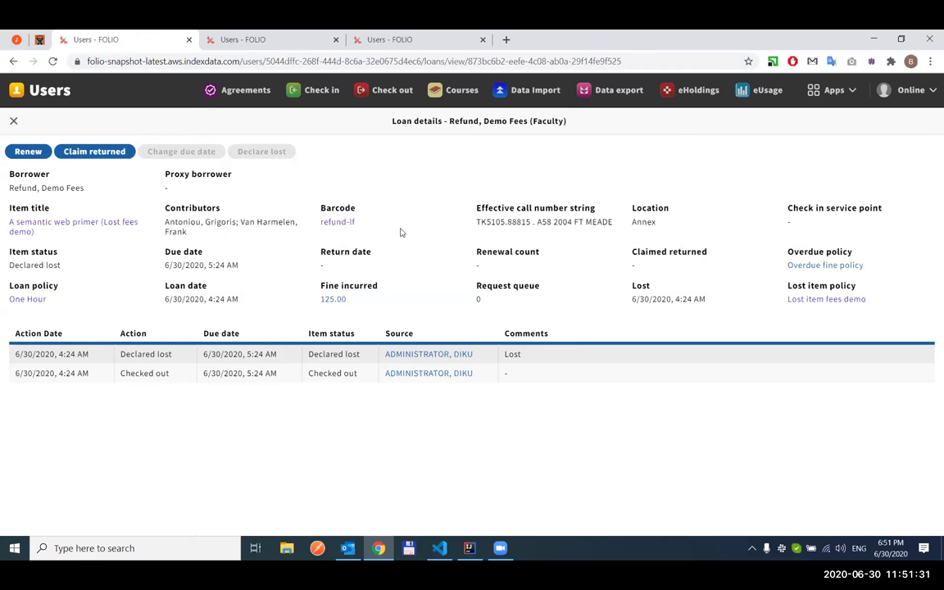
- Open the Lost item fees demo policy in edit mode
left_click(815, 301)
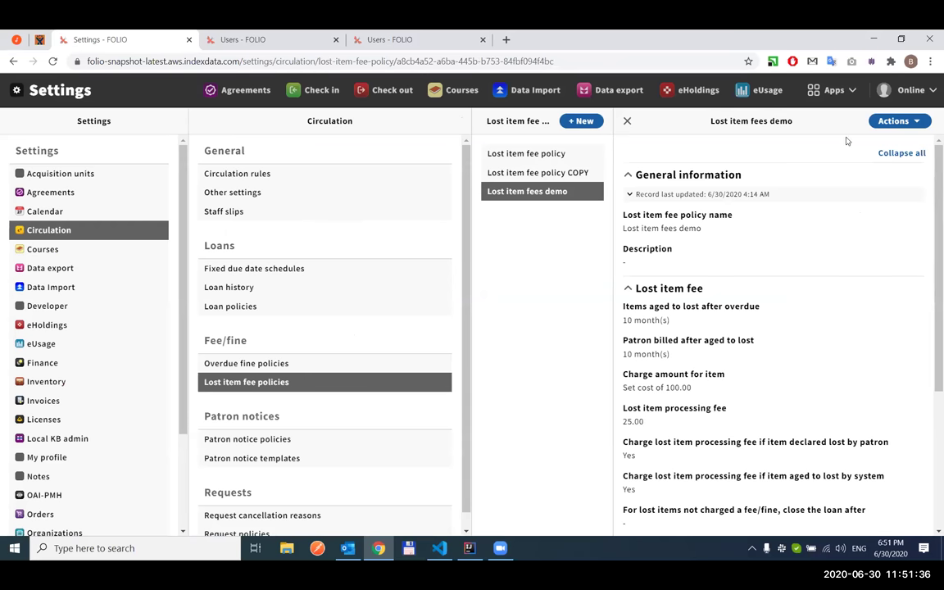
left_click(897, 121)
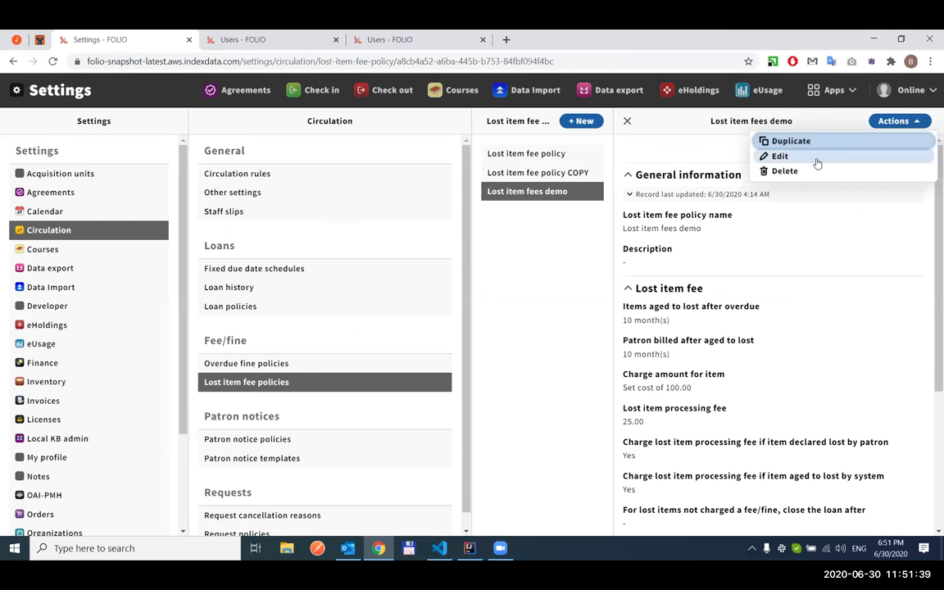
left_click(820, 158)
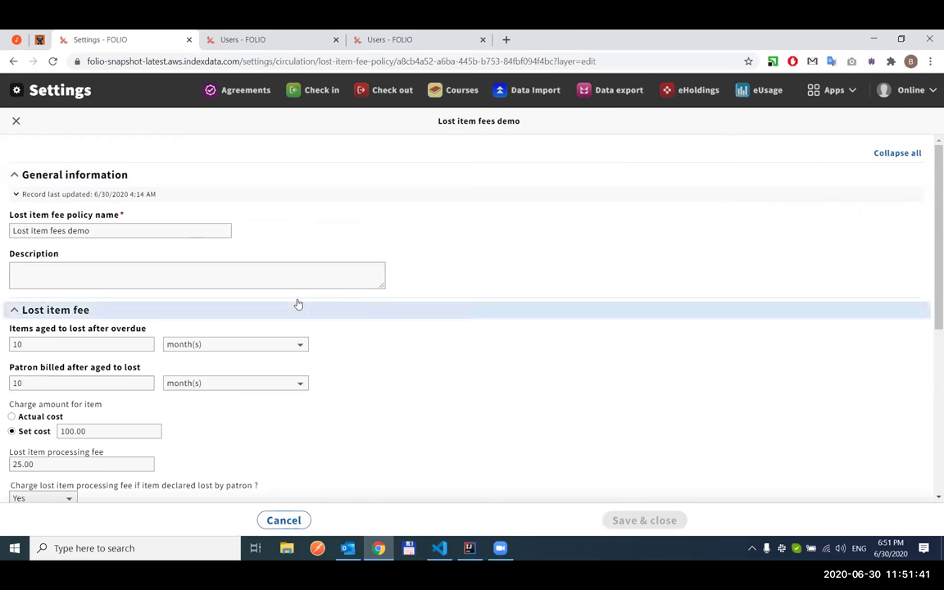
scroll(414, 282, "down", 1)
scroll(331, 300, "down", 2)
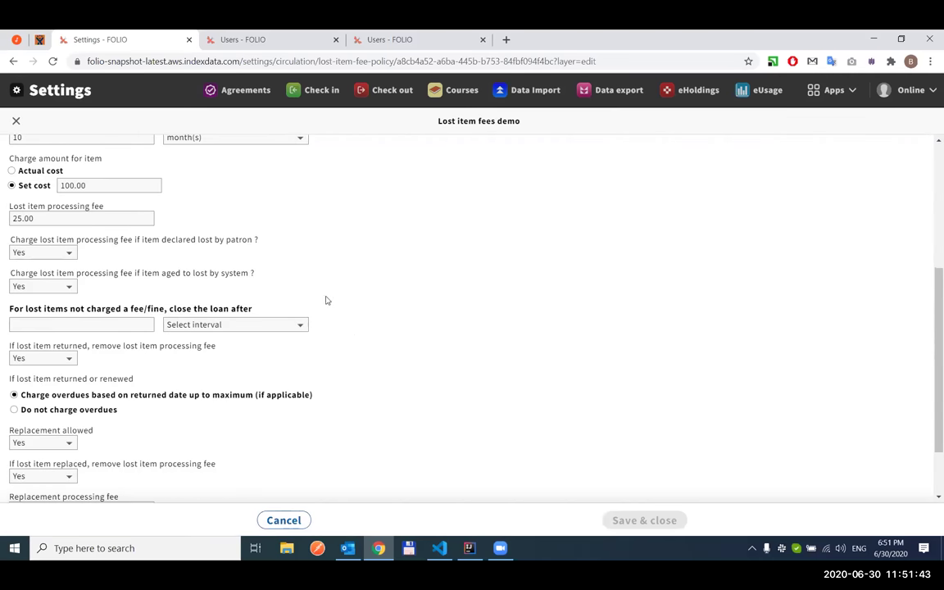
scroll(325, 300, "down", 1)
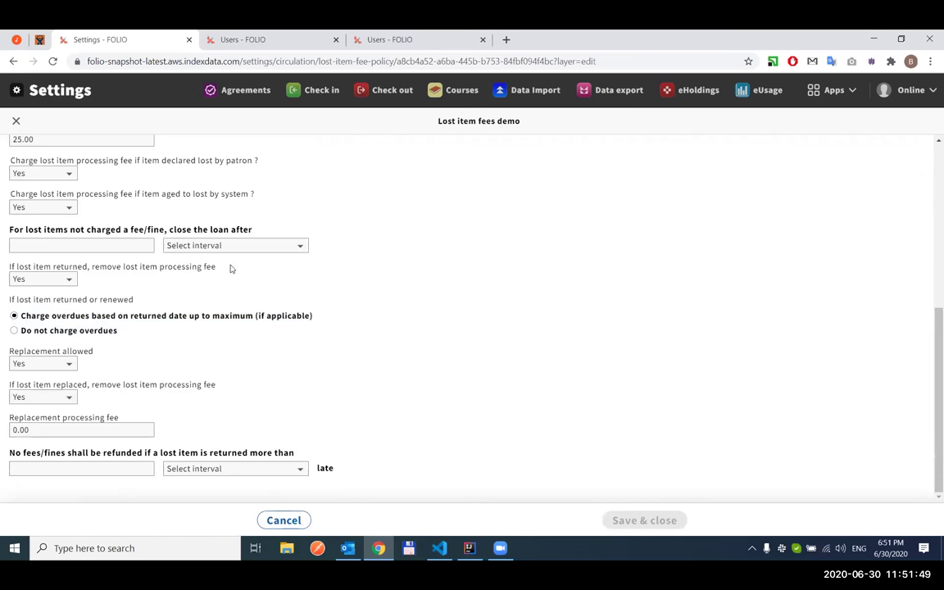
- Review the returned-item processing fee, overdue and no-refund time limit settings, then go to Users
left_click_drag(227, 266, 2, 264)
triple_click(37, 316)
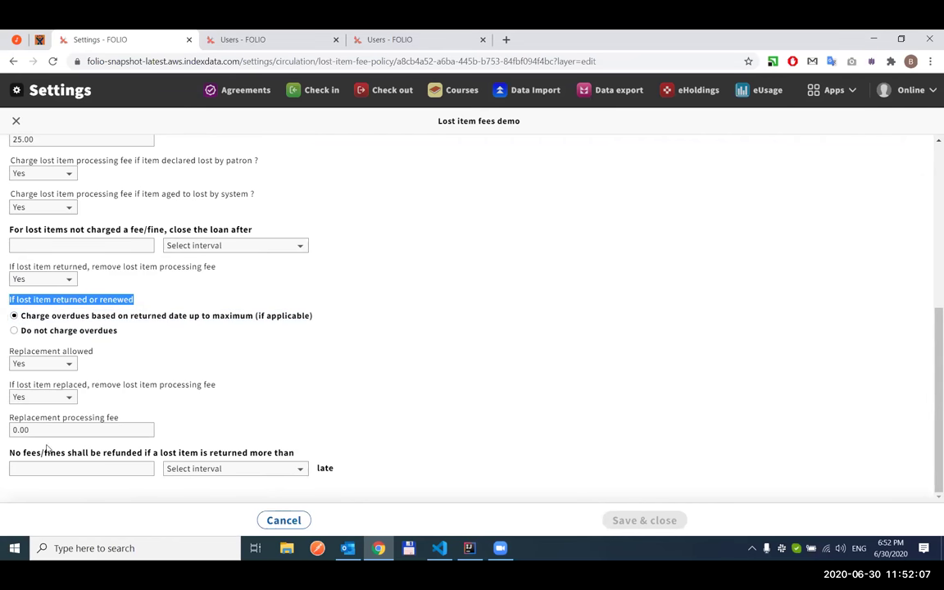
left_click_drag(13, 457, 318, 456)
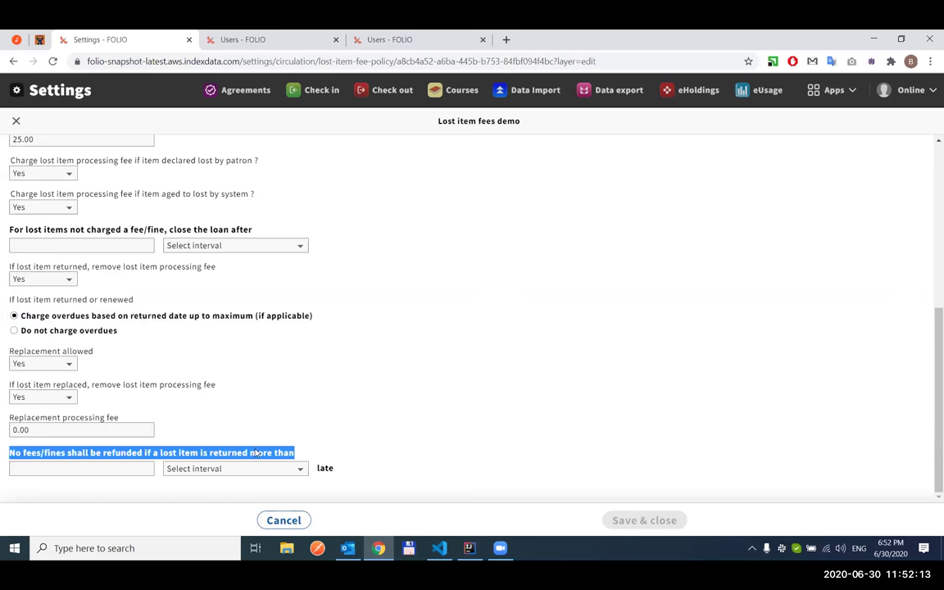
left_click(355, 443)
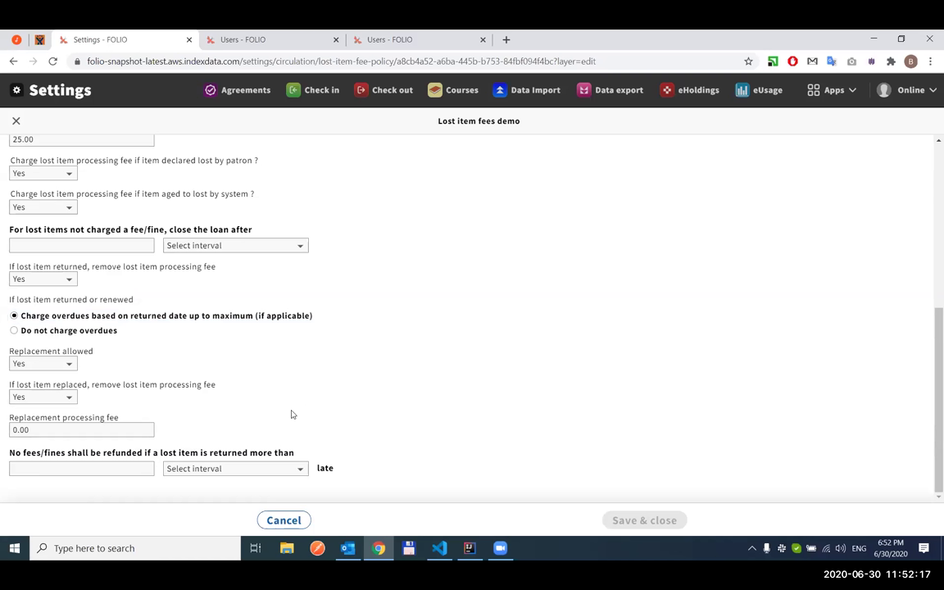
left_click(45, 471)
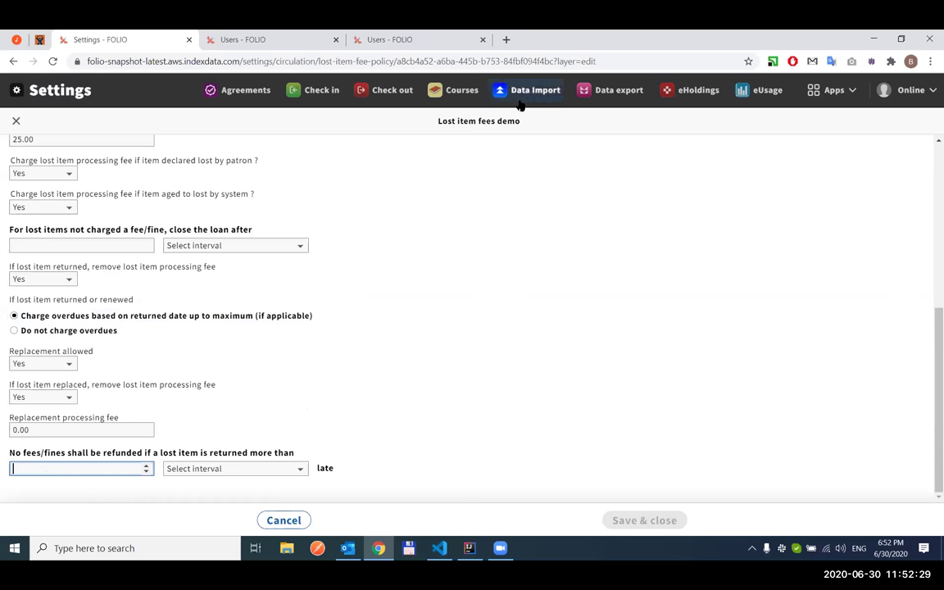
left_click(835, 91)
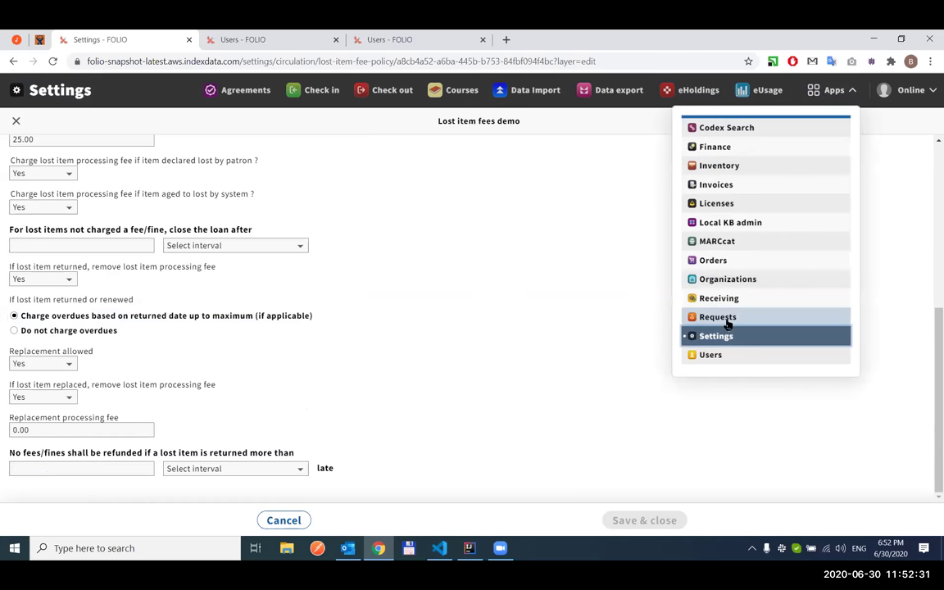
left_click(714, 355)
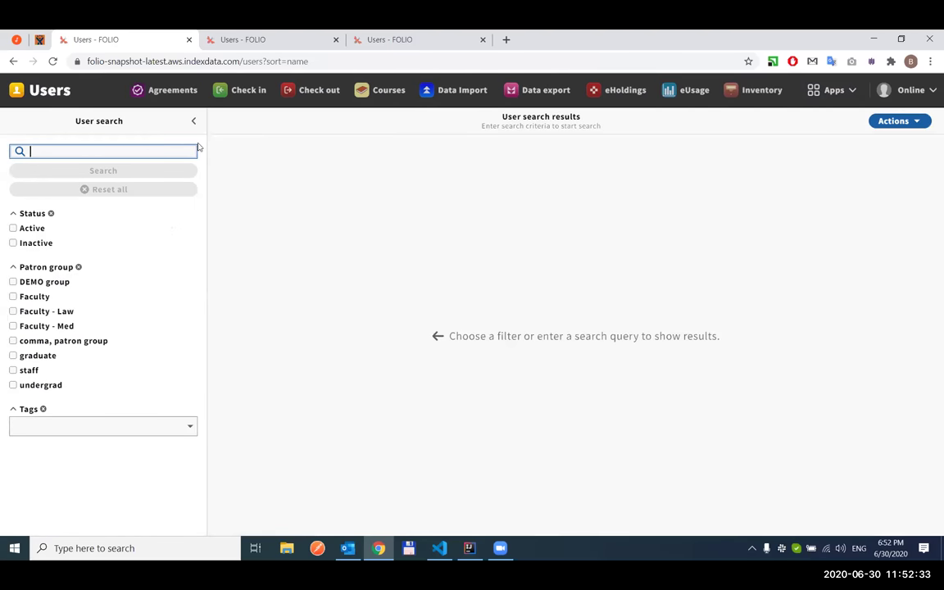
- Navigate back to the patron record and open their open fees/fines list
left_click(12, 62)
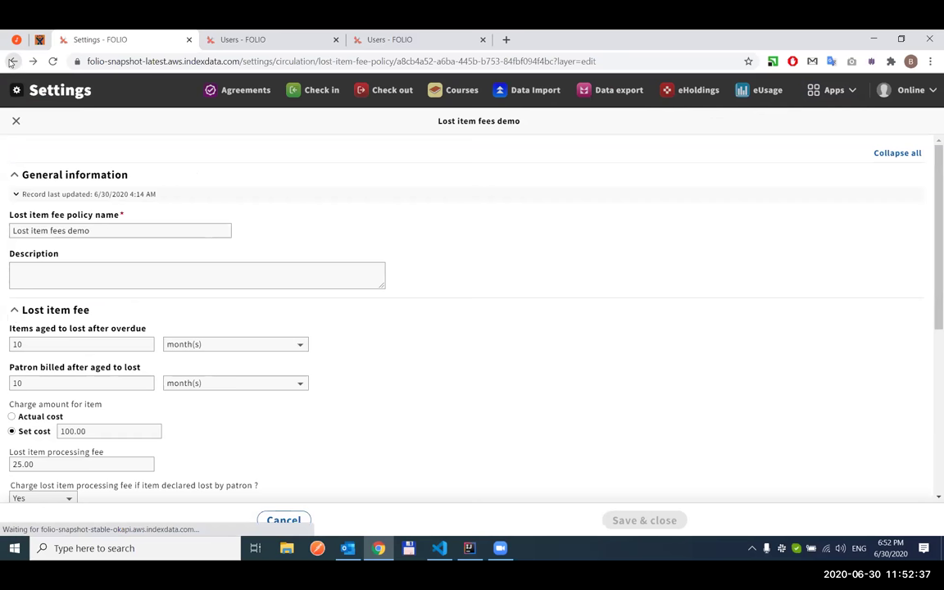
left_click(13, 62)
left_click(12, 62)
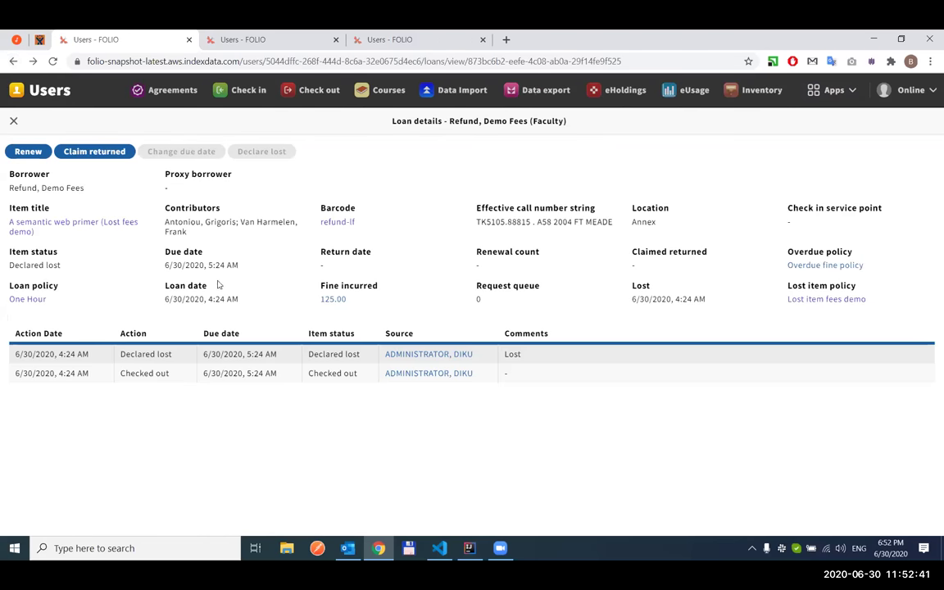
left_click(13, 120)
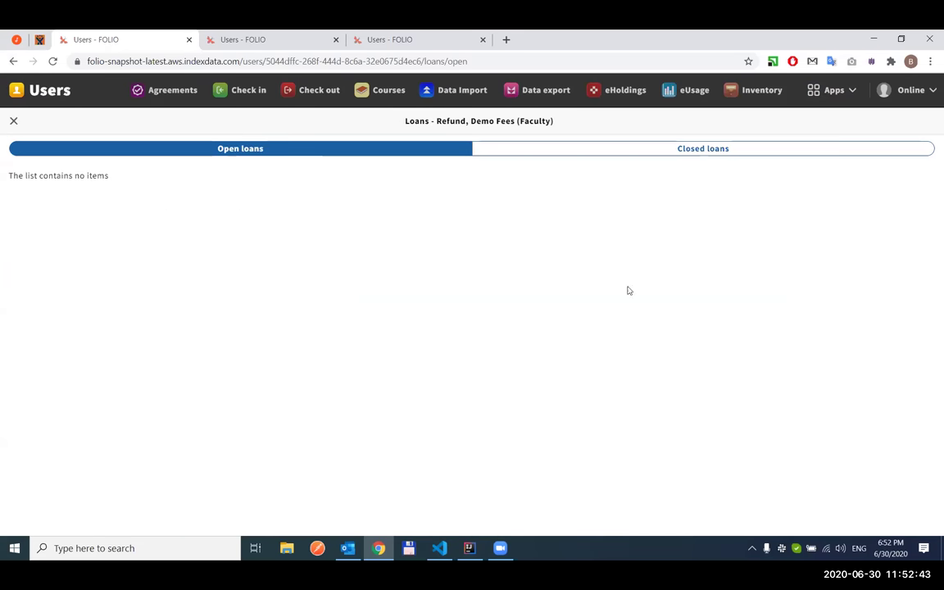
left_click(13, 120)
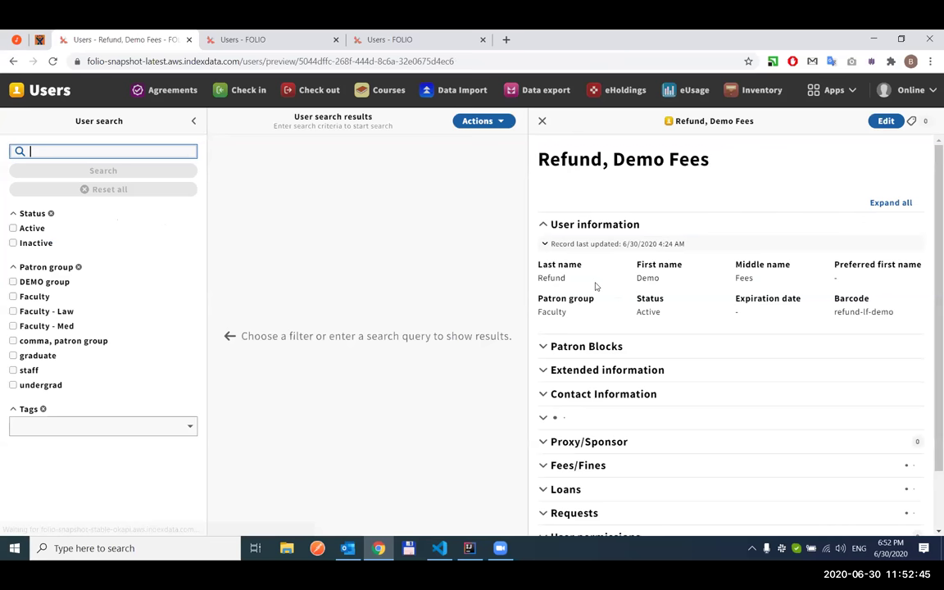
left_click(588, 465)
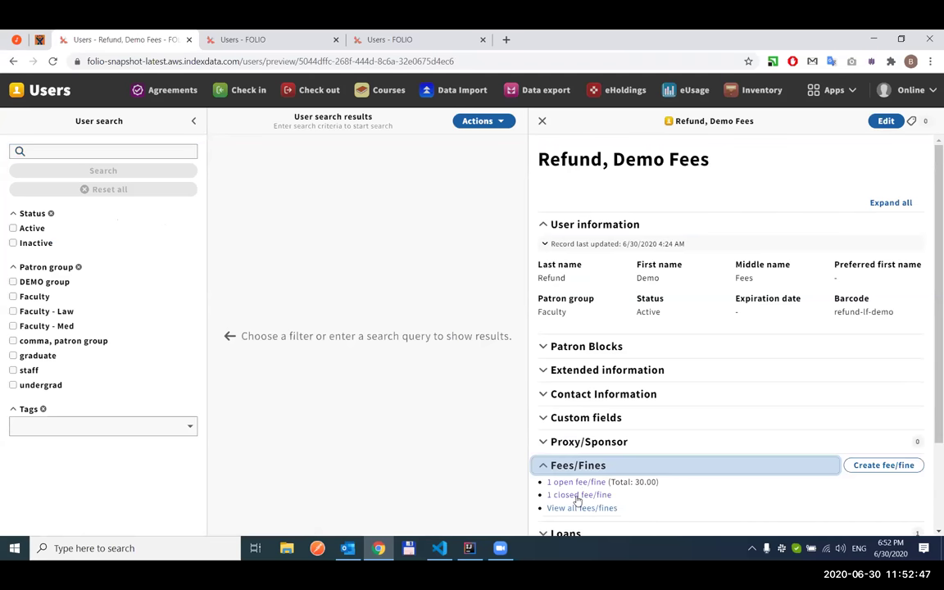
left_click(571, 483)
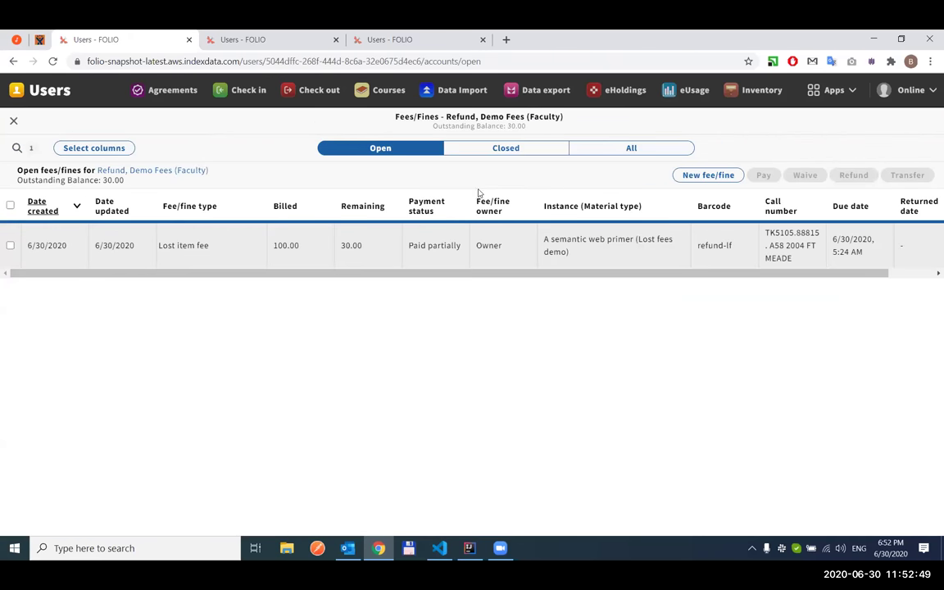
- Review the refund-lf Lost item fee (30.00 remaining) and copy its barcode refund-lf
left_click(508, 149)
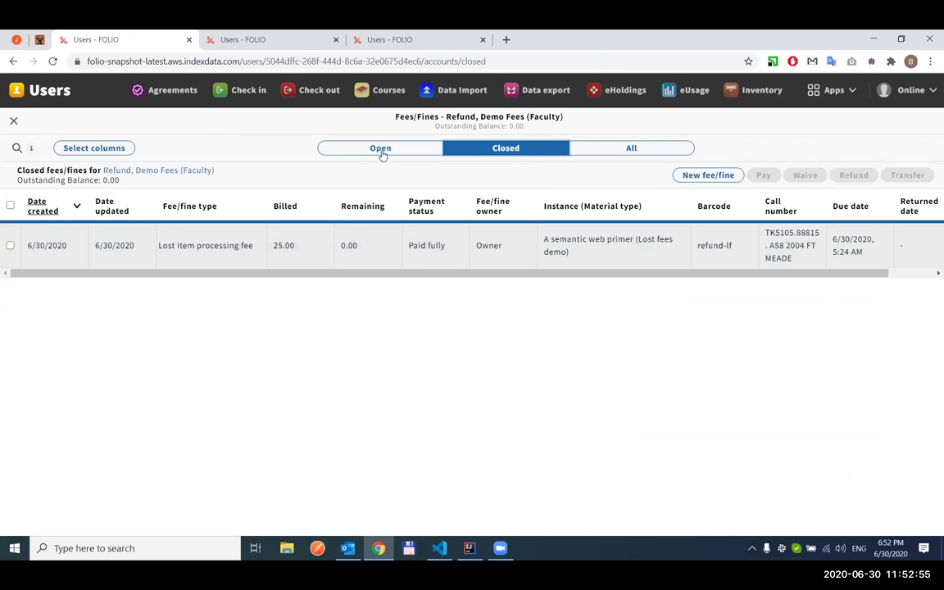
left_click(345, 146)
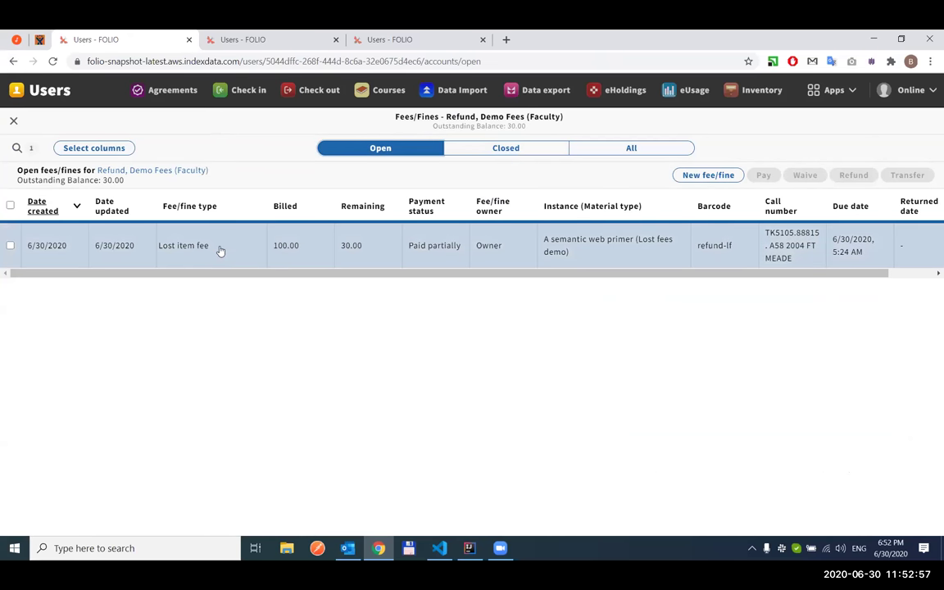
left_click(220, 250)
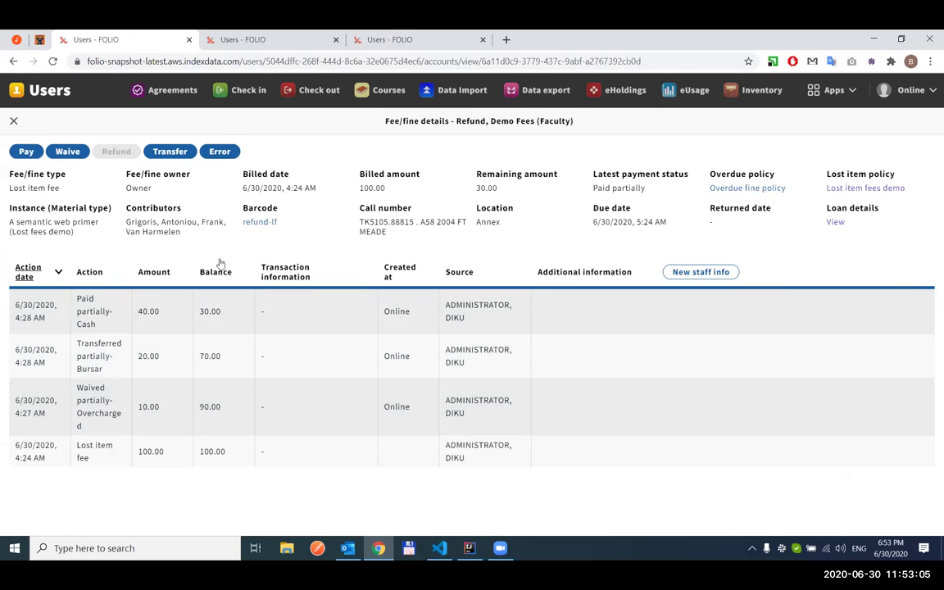
double_click(478, 189)
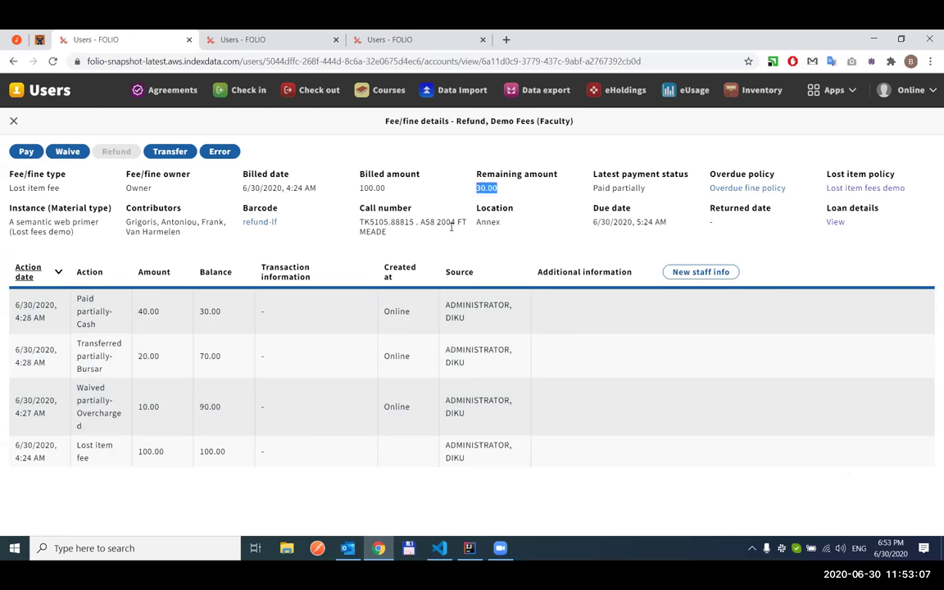
left_click(14, 121)
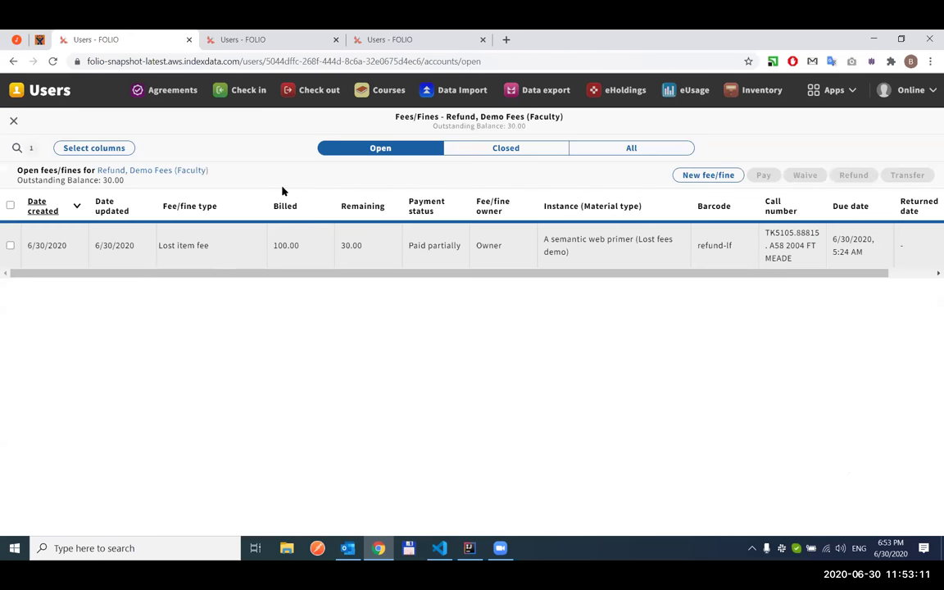
left_click(196, 245)
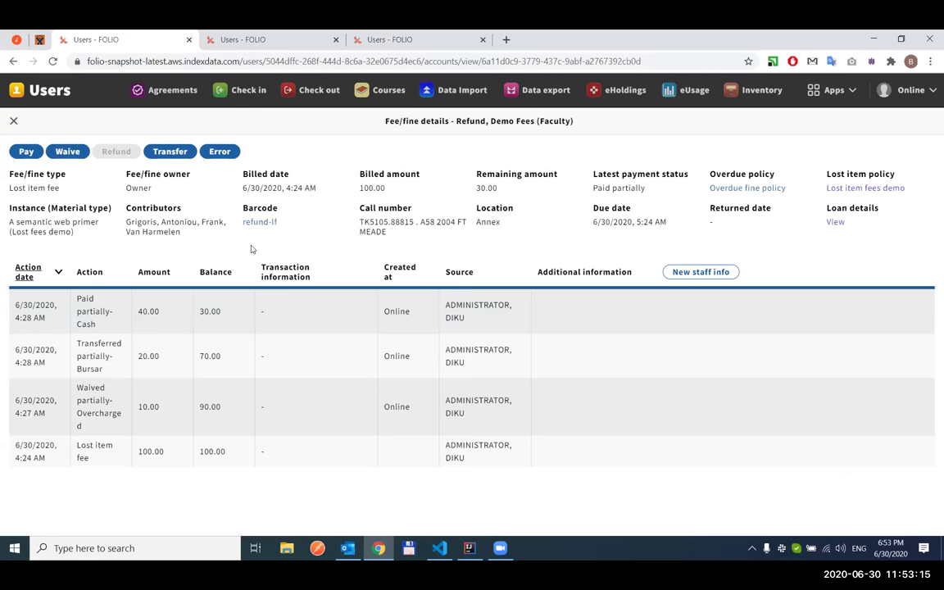
left_click_drag(286, 224, 225, 205)
key("ctrl+c")
left_click(255, 91)
- Check in the declared-lost item refund-lf, confirming the prompt and dismissing the in-transit notice
left_click(165, 166)
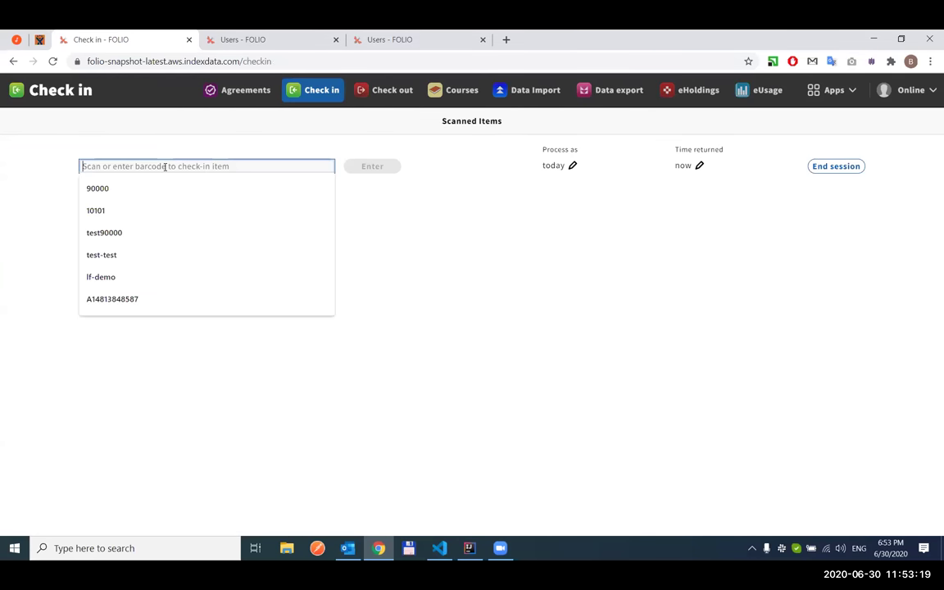
key("ctrl+v")
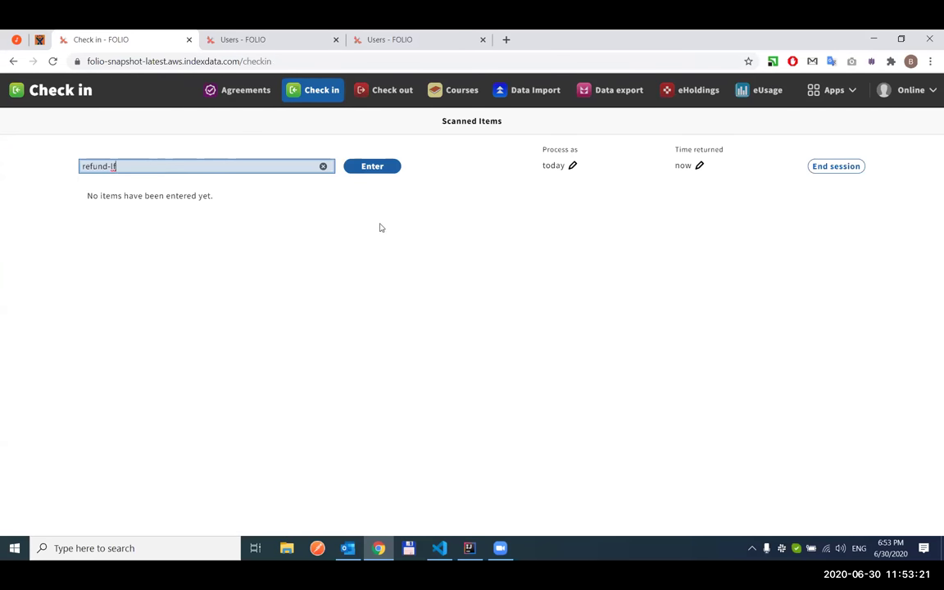
left_click(368, 175)
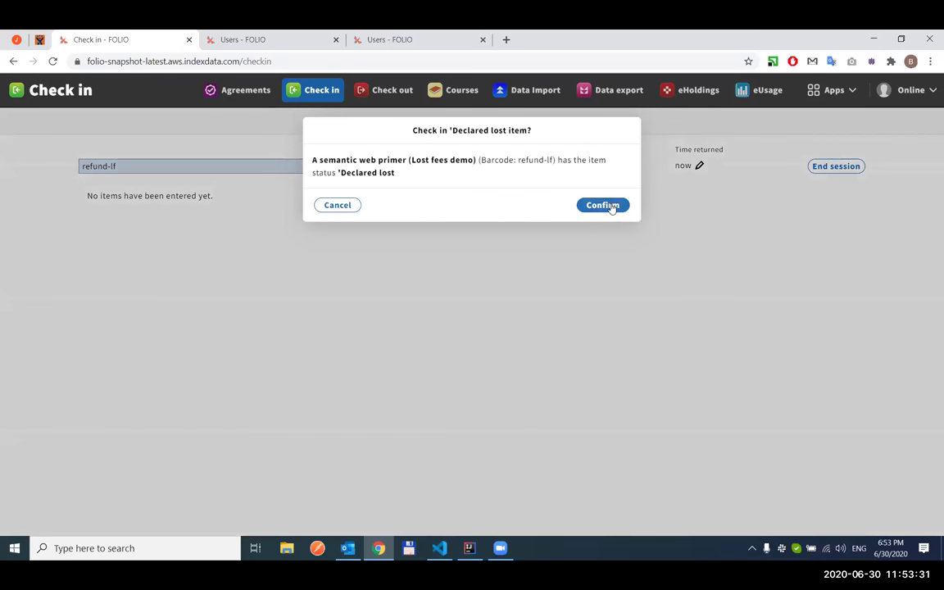
left_click(605, 206)
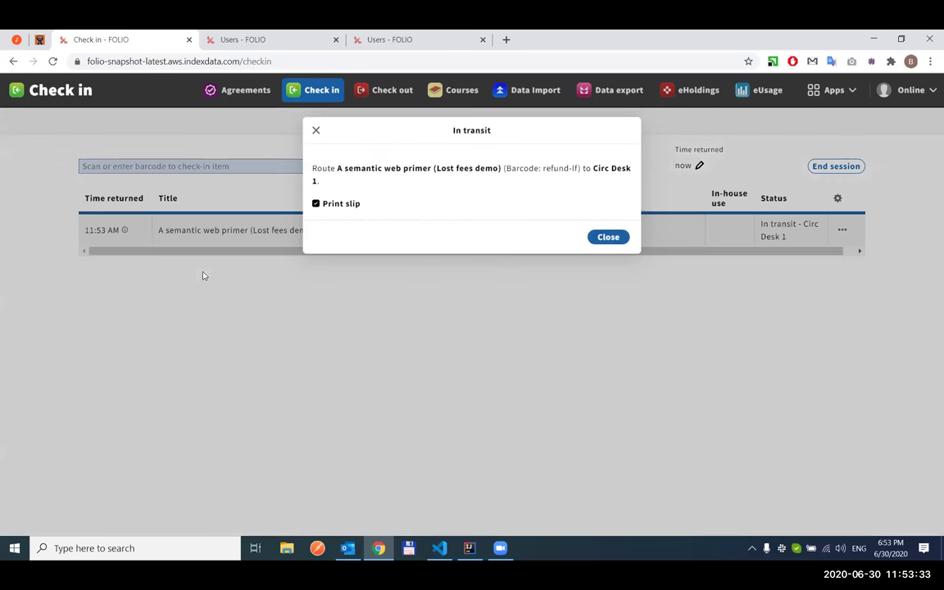
key("Return")
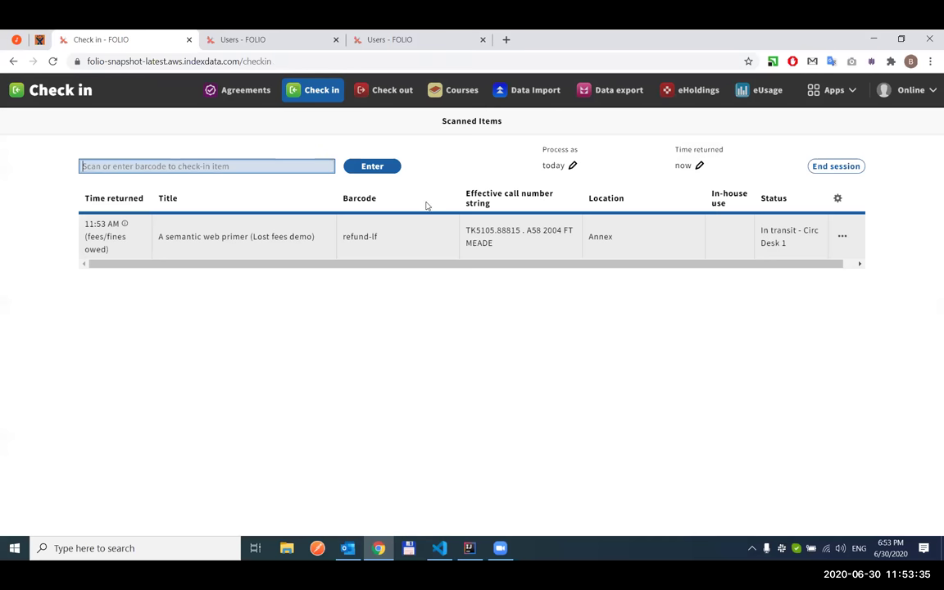
- Open the borrowing patron's open fees/fines, now only a 1.00 overdue fine
left_click(841, 237)
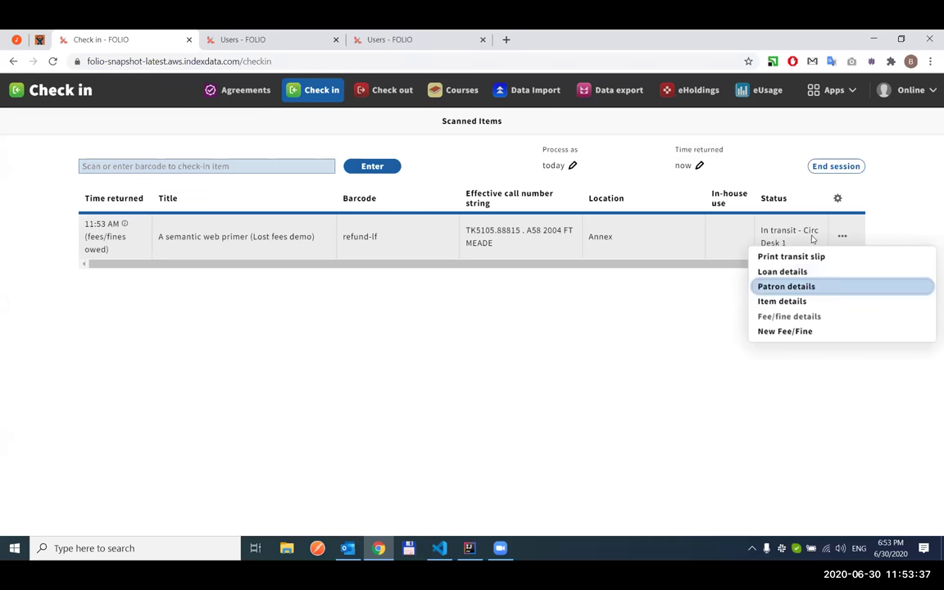
left_click(806, 289)
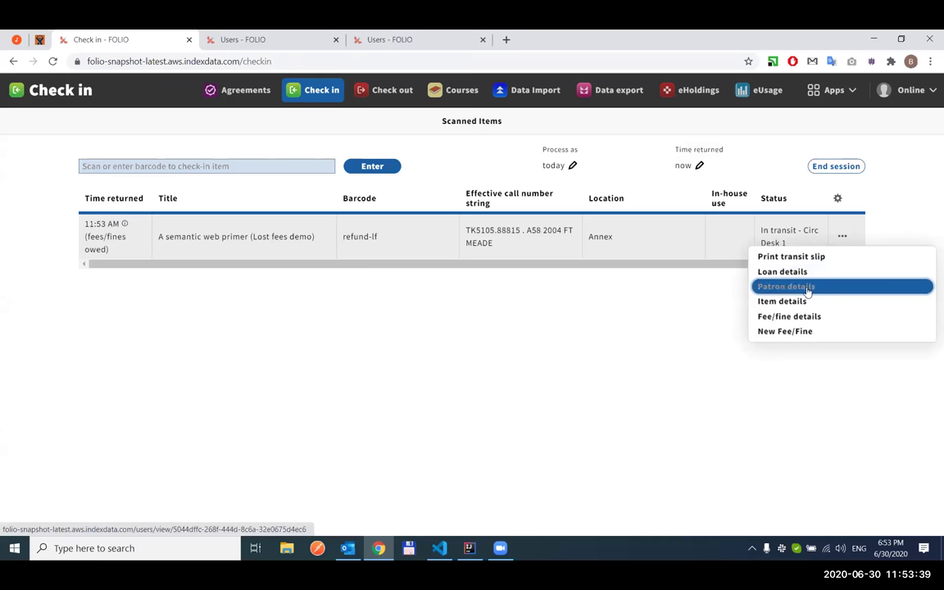
left_click(64, 470)
scroll(65, 459, "down", 1)
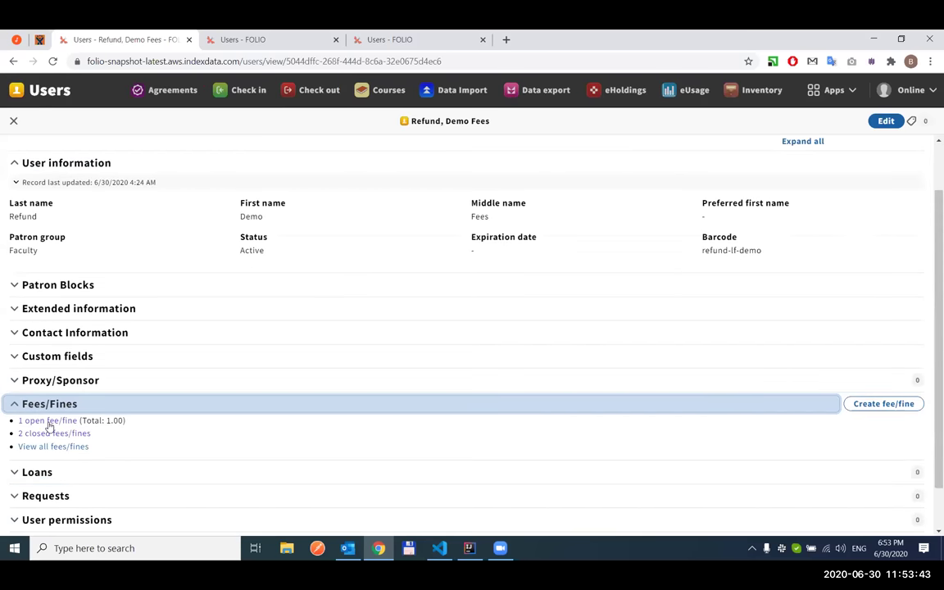
left_click(50, 421)
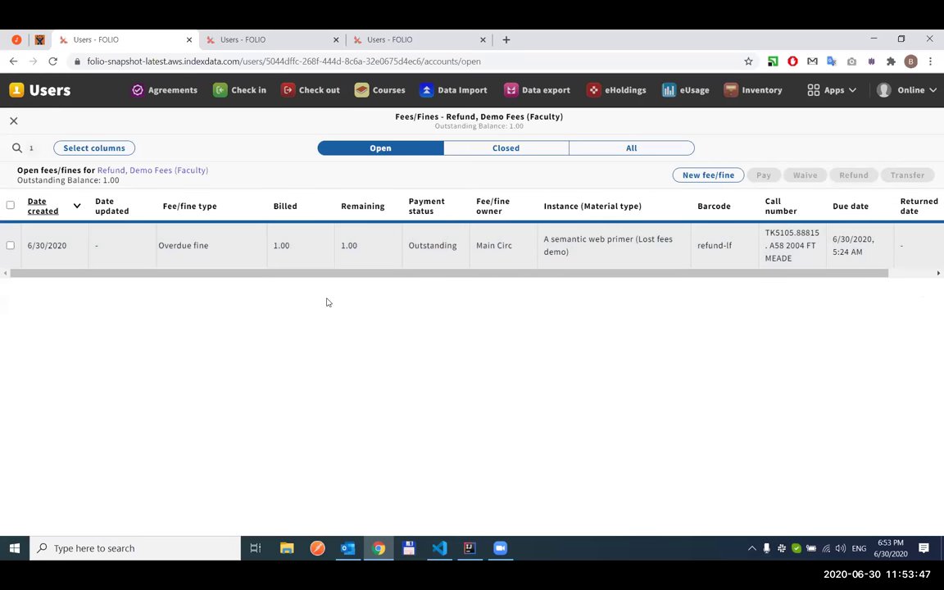
- Open the closed refund-lf Lost item fee: 0.00 remaining, 30.00 cancelled, refunds to patron and Bursar
left_click(506, 149)
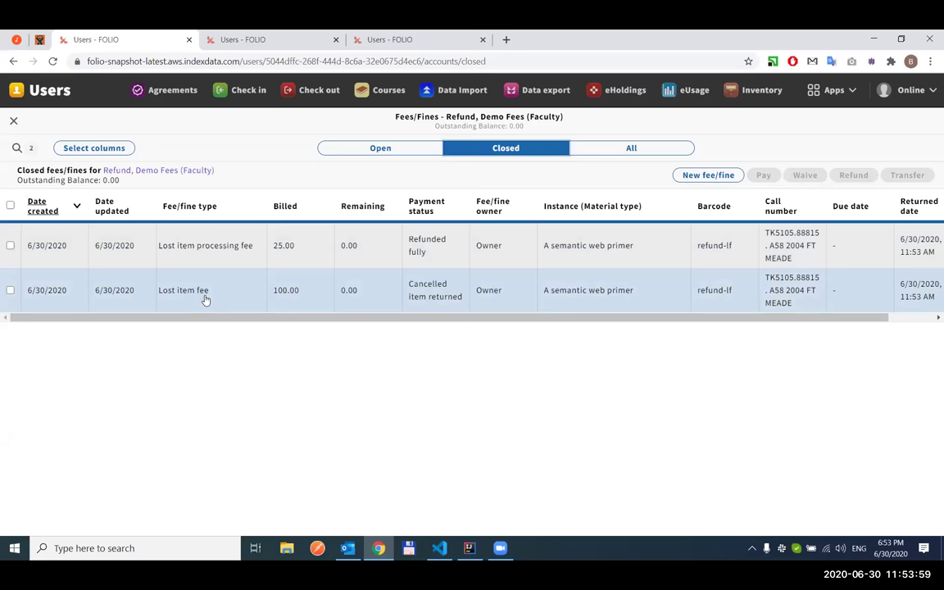
left_click(435, 297)
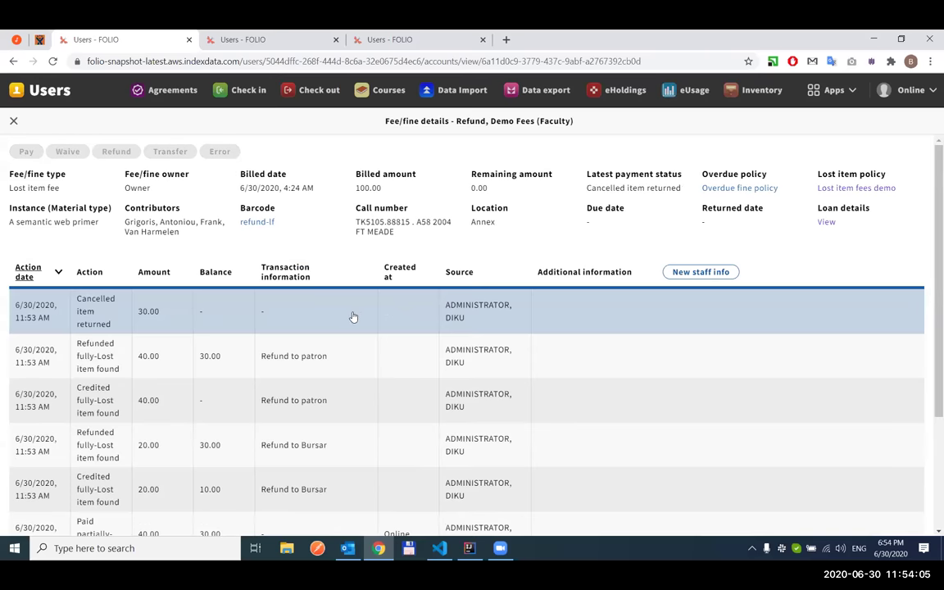
scroll(354, 317, "down", 3)
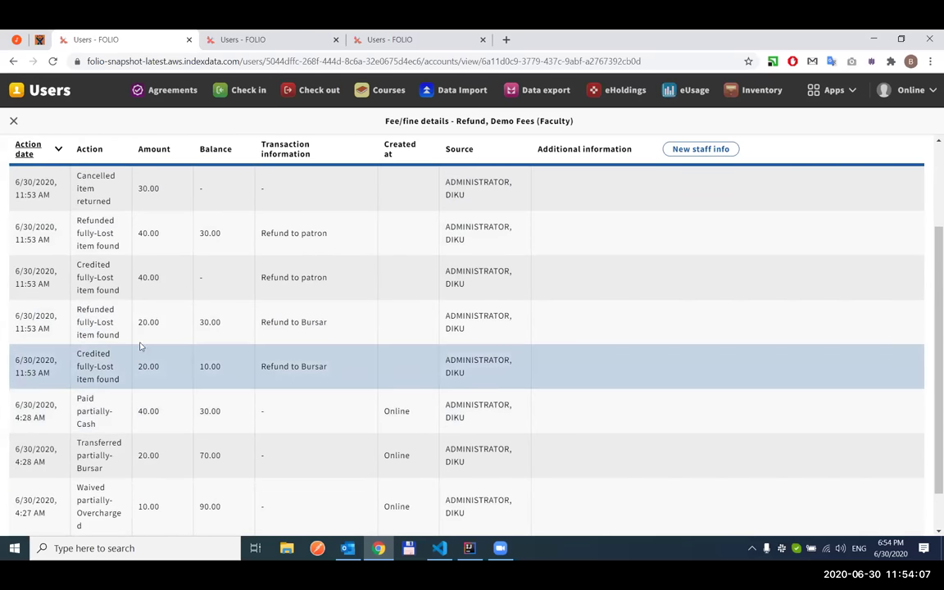
scroll(245, 336, "up", 2)
scroll(218, 389, "down", 2)
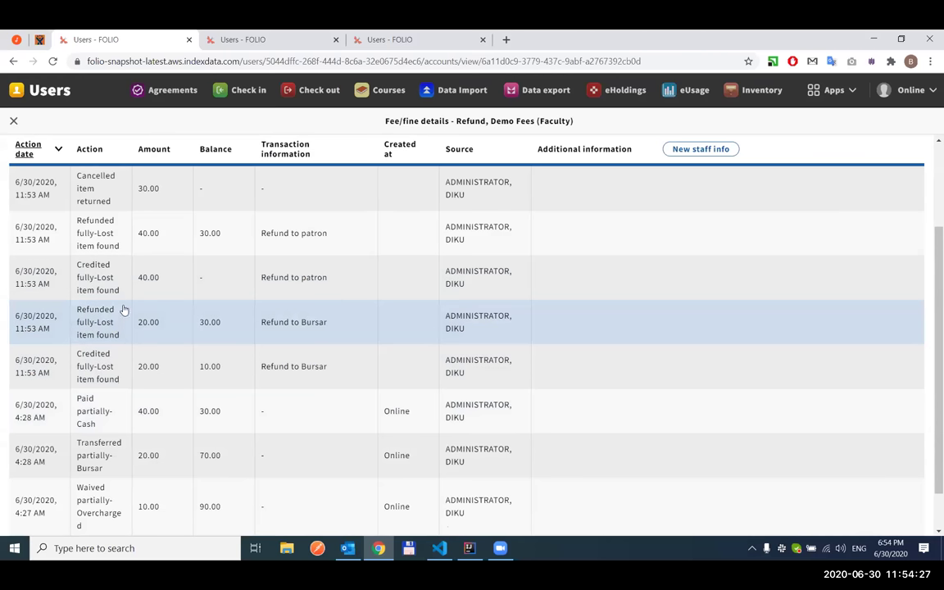
scroll(177, 279, "up", 1)
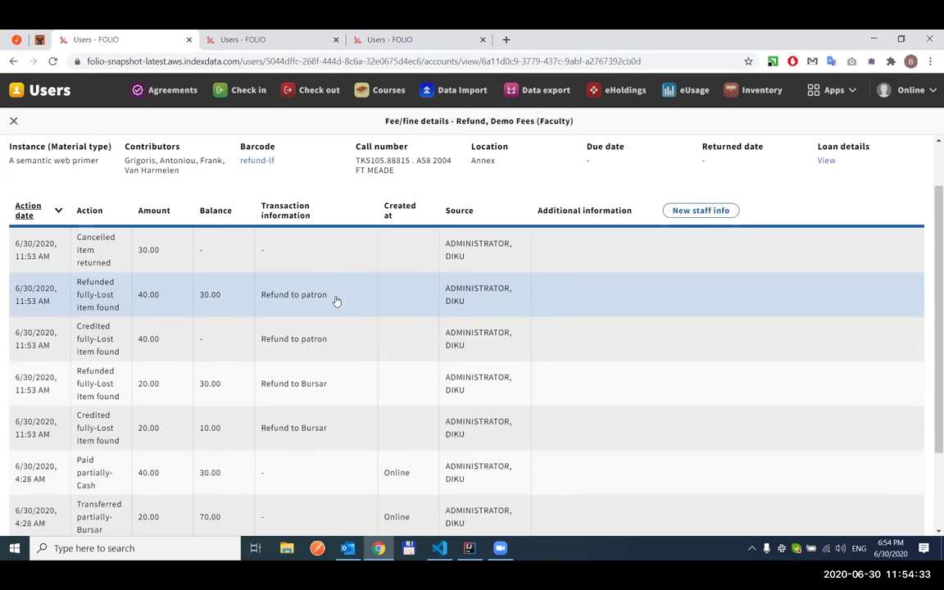
scroll(196, 254, "up", 1)
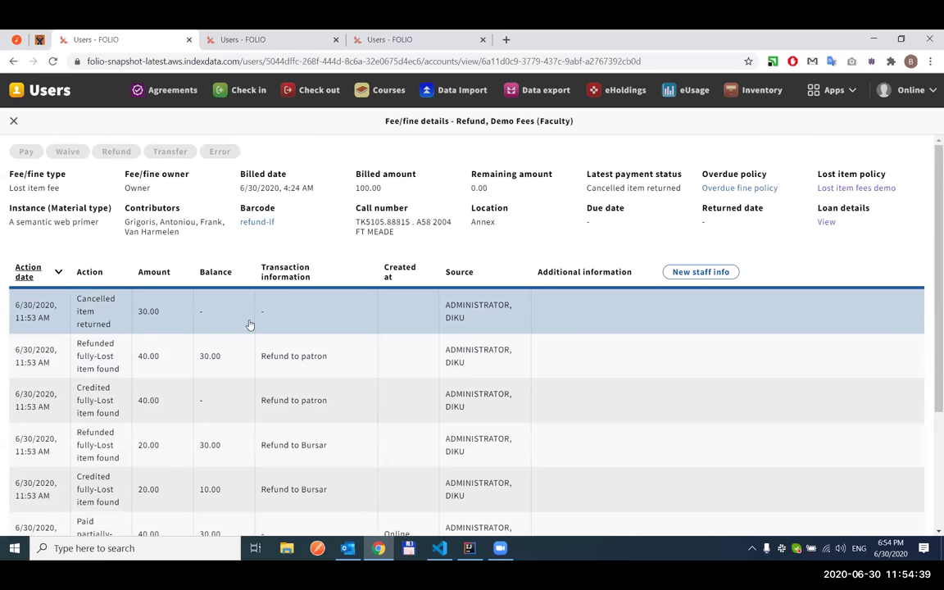
middle_click(102, 39)
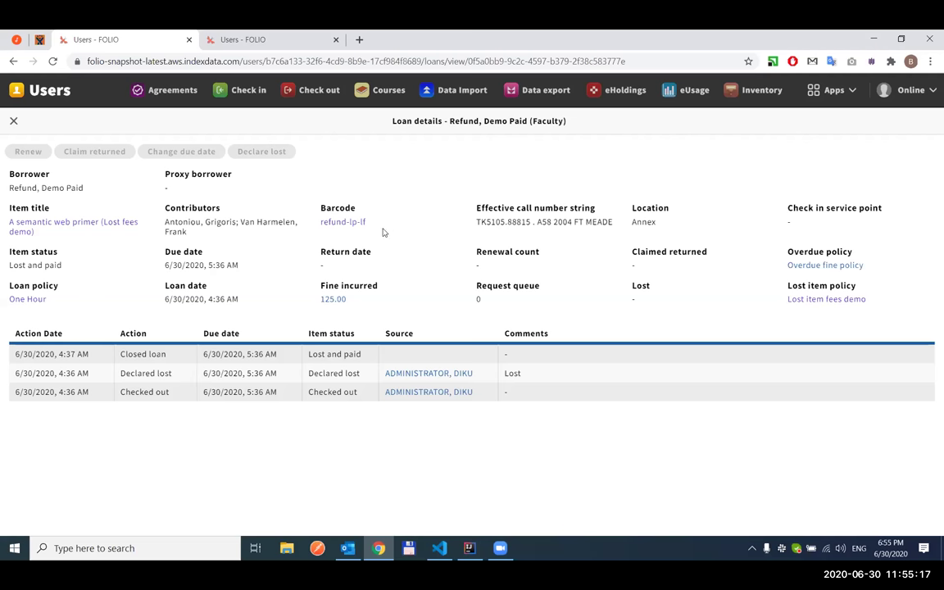
left_click_drag(380, 225, 319, 224)
key("ctrl+c")
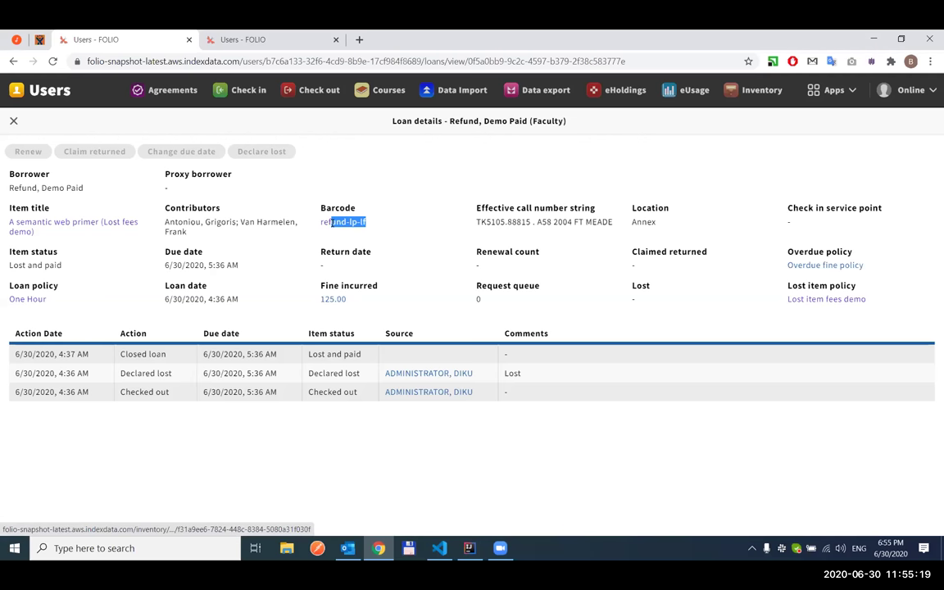
left_click(333, 285)
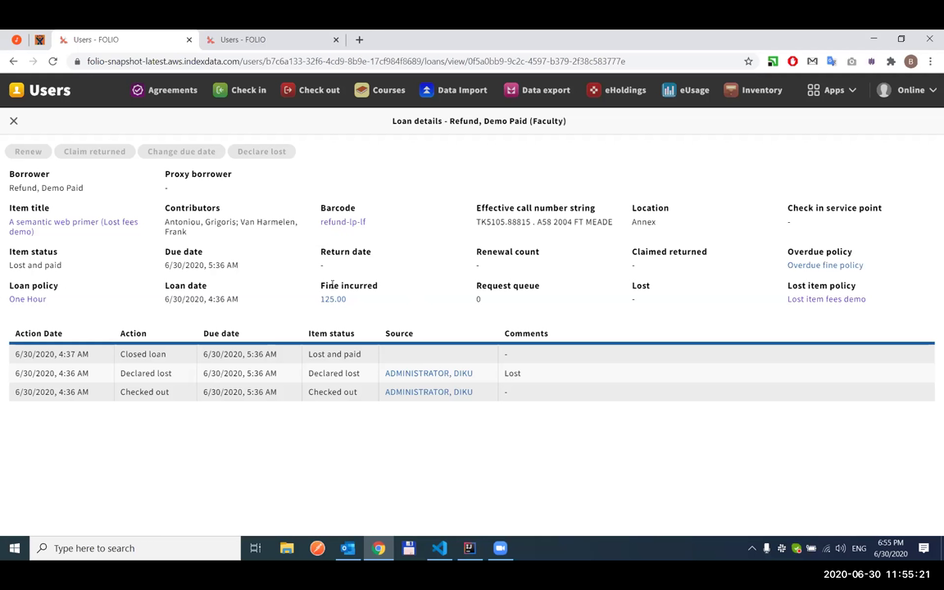
left_click_drag(321, 283, 358, 314)
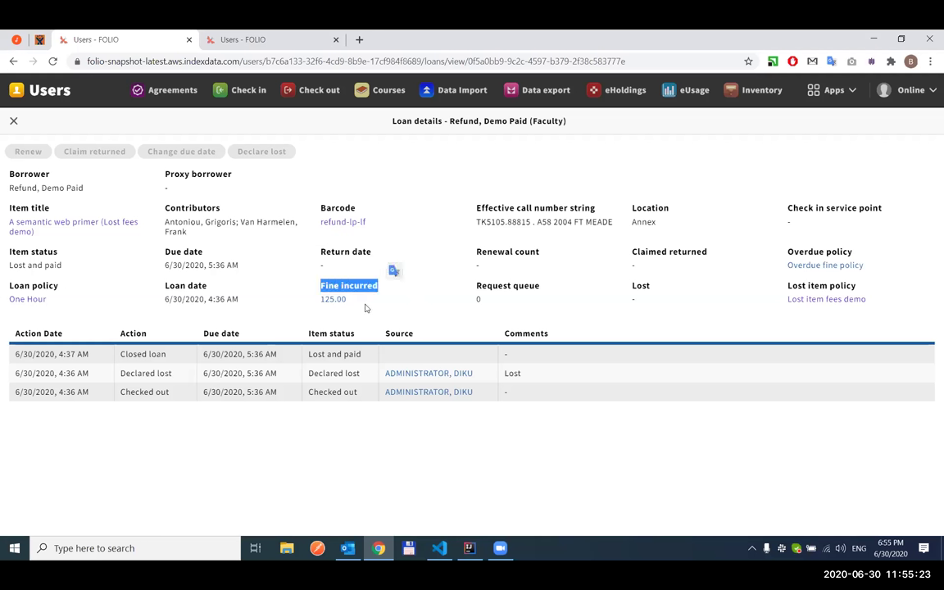
left_click(364, 304)
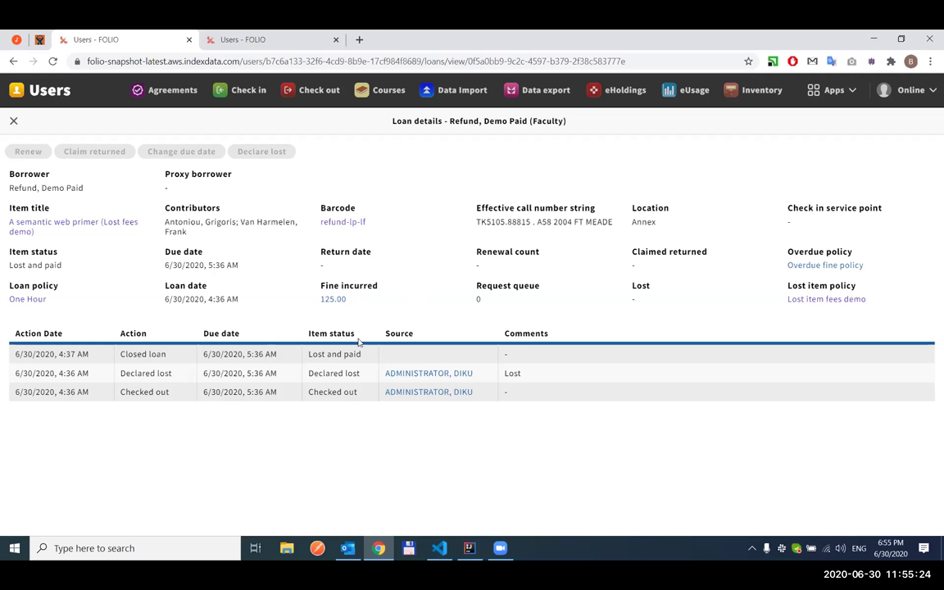
left_click(258, 97)
- Check in the Lost and paid item refund-lp-lf, routing it in transit to Circ Desk 1
left_click(170, 163)
key("ctrl+v")
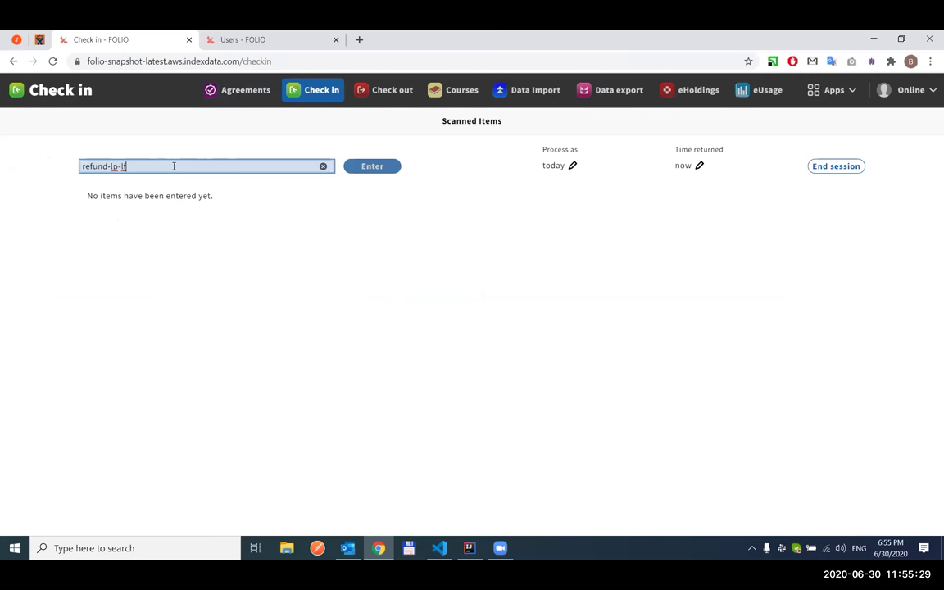
left_click(386, 170)
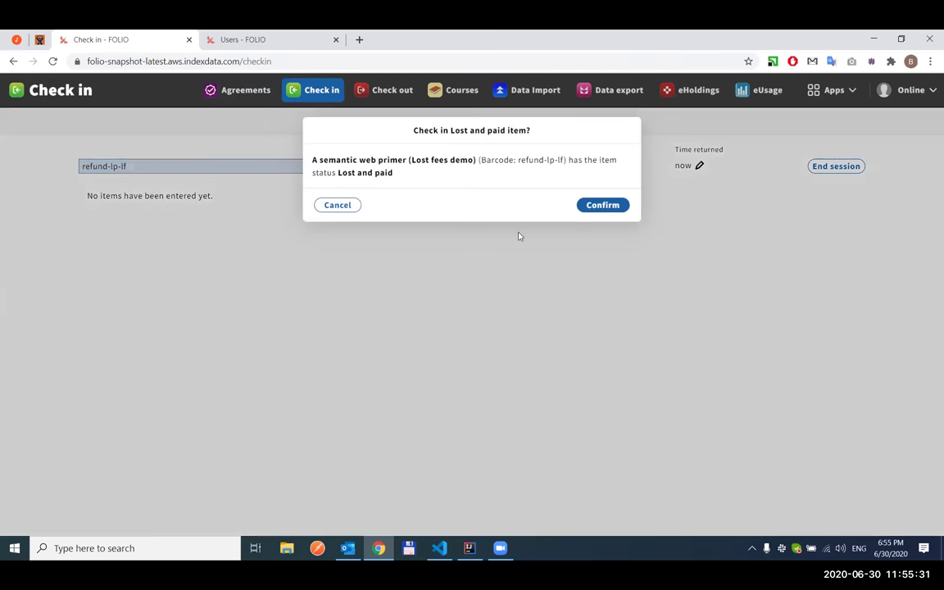
left_click(600, 205)
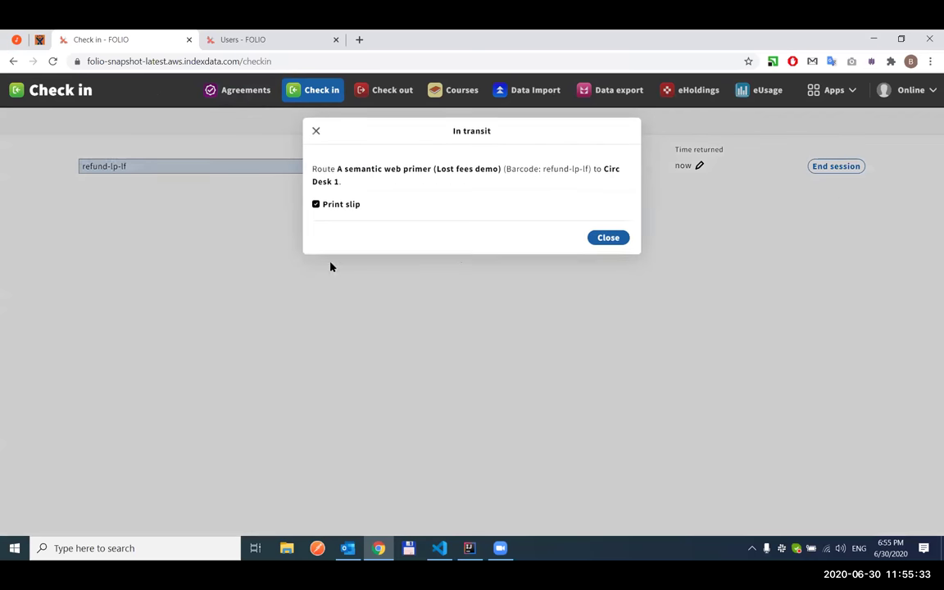
key("Escape")
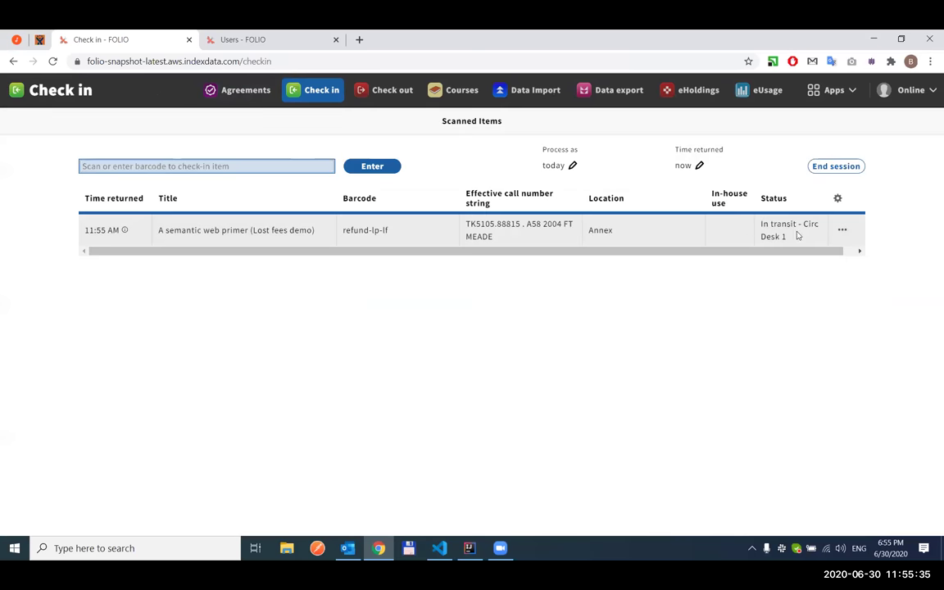
- Navigate from the checked-in item back to its loan details
left_click(843, 232)
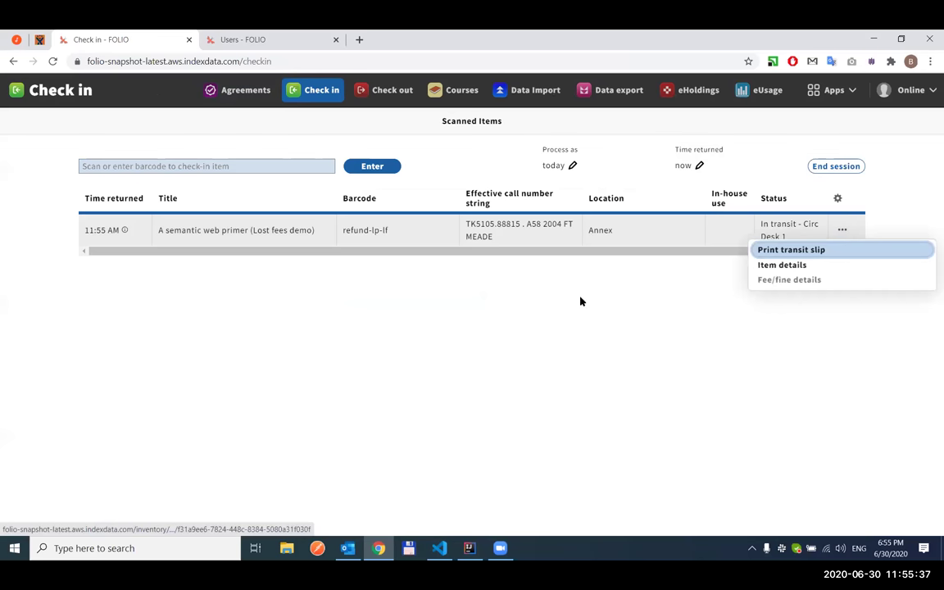
left_click(516, 300)
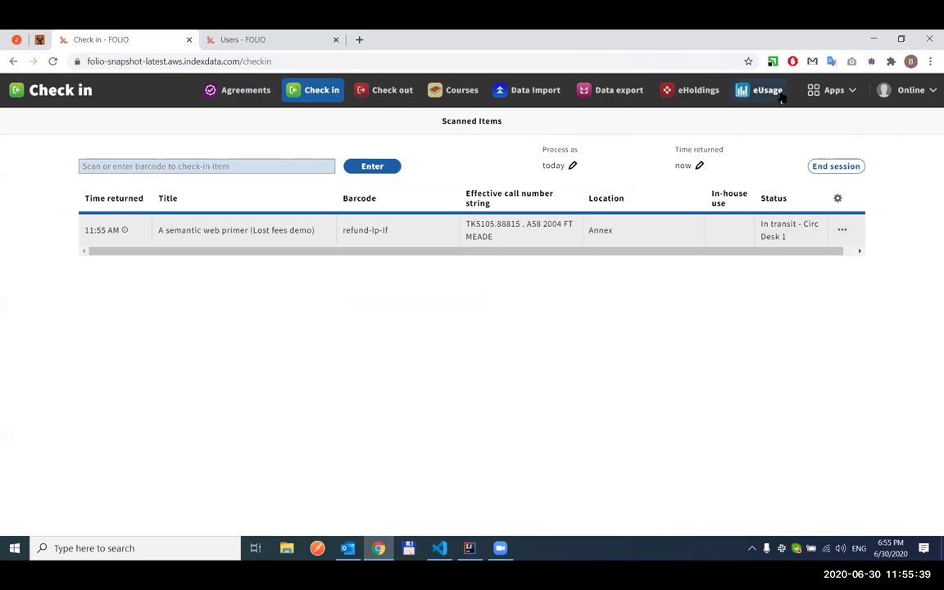
left_click(832, 90)
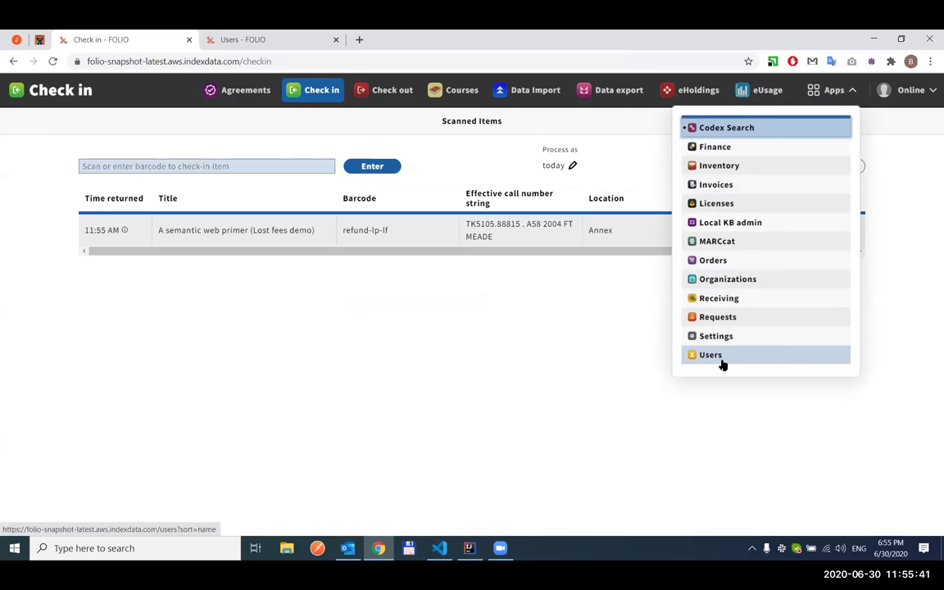
left_click(721, 361)
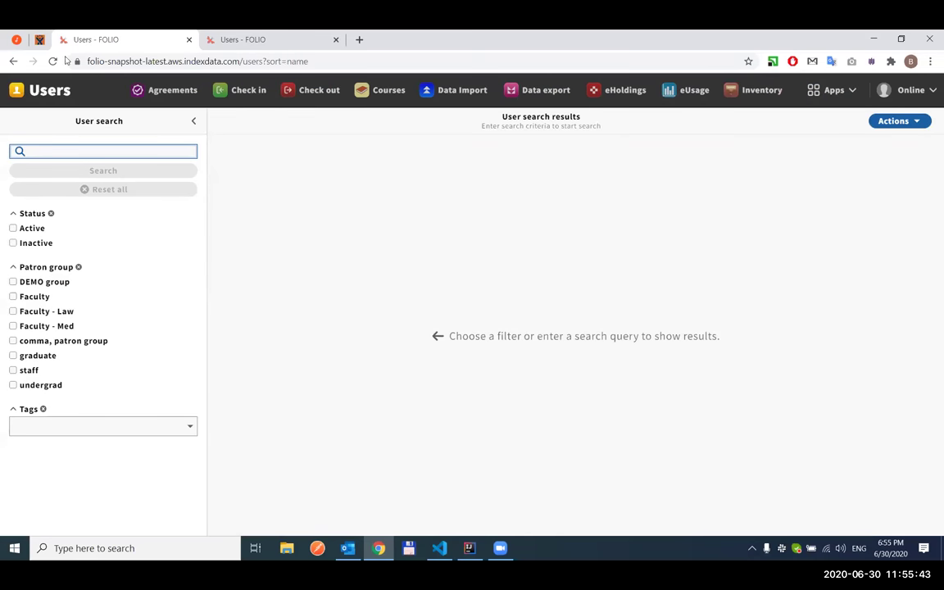
left_click(12, 62)
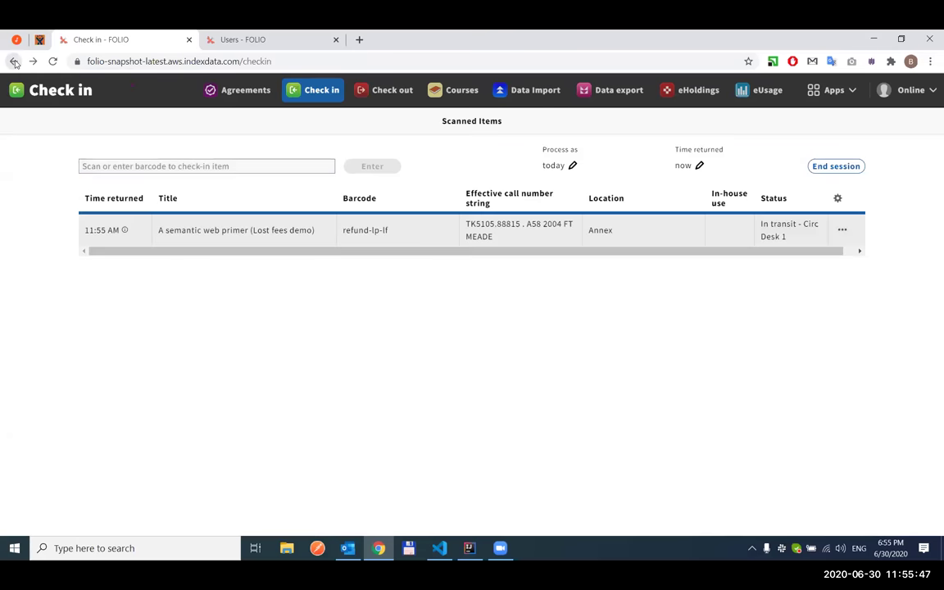
left_click(14, 62)
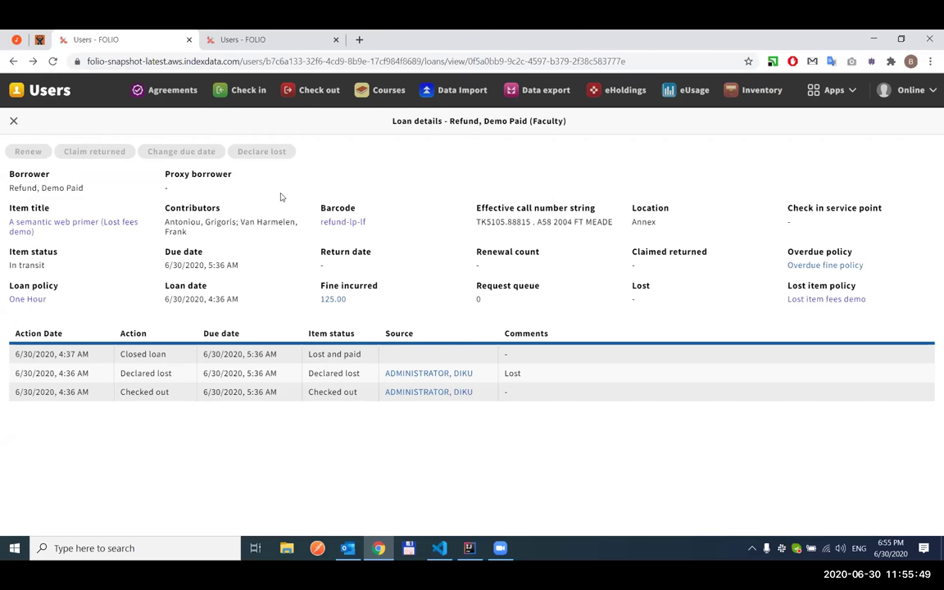
- Verify the 2 closed lost item fees show Refunded fully, then close that tab
left_click(13, 120)
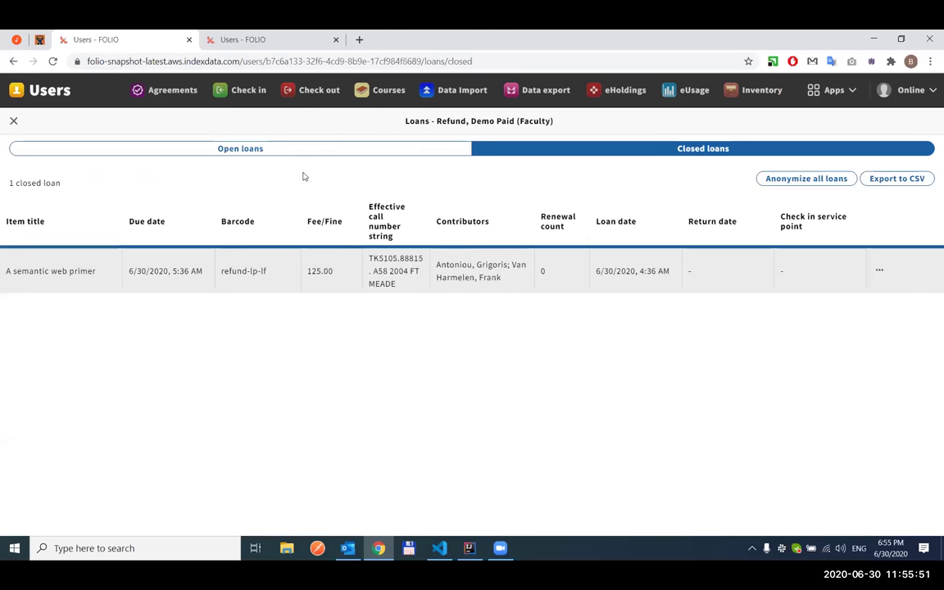
left_click(14, 120)
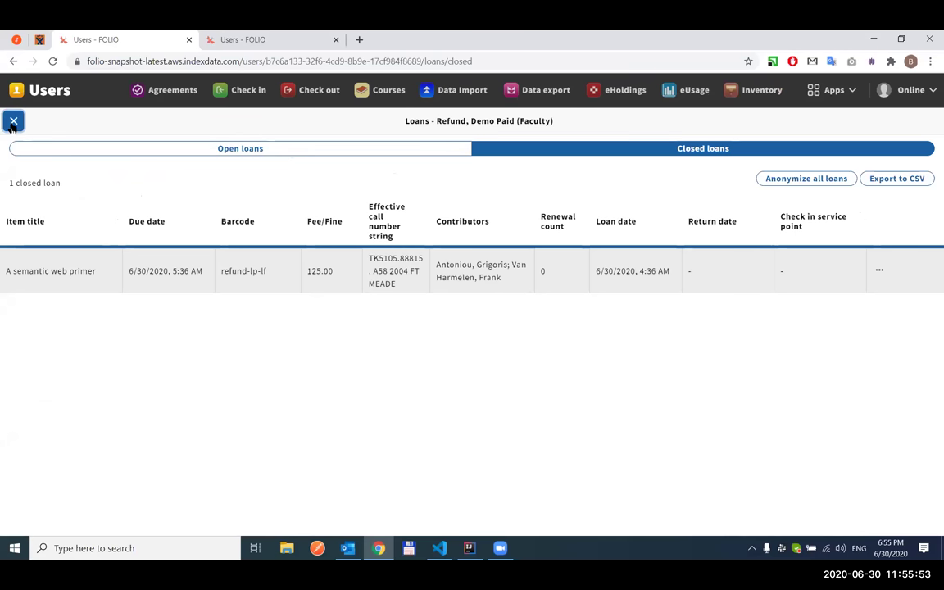
left_click(567, 466)
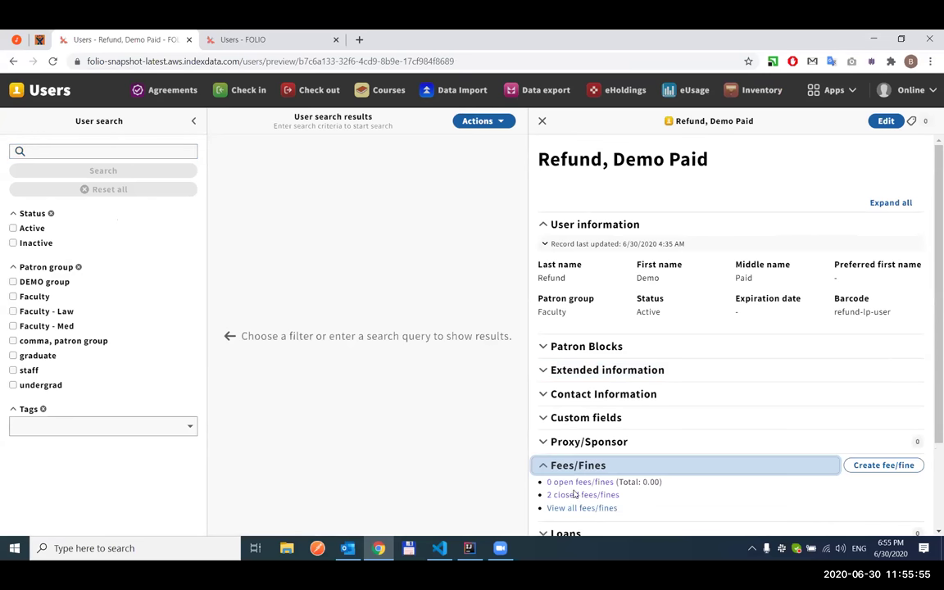
left_click(573, 495)
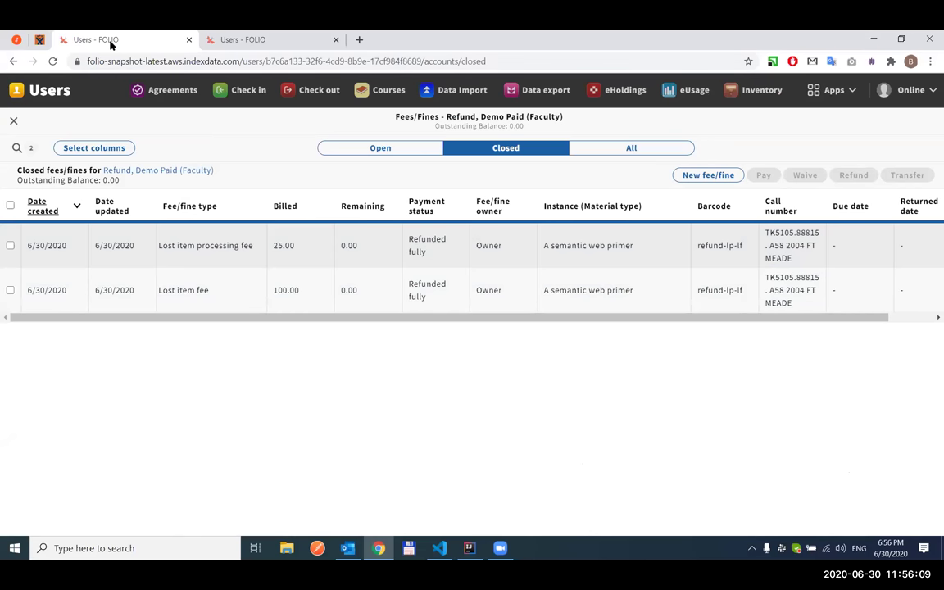
key("ctrl+w")
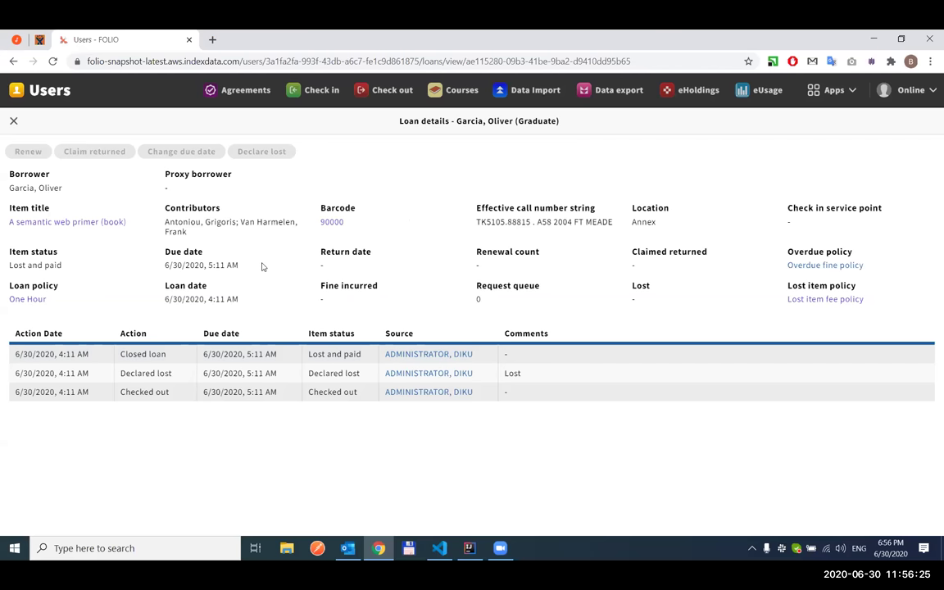
- Filter Inventory items by status Lost and paid and open the A semantic web primer instance
left_click(17, 375)
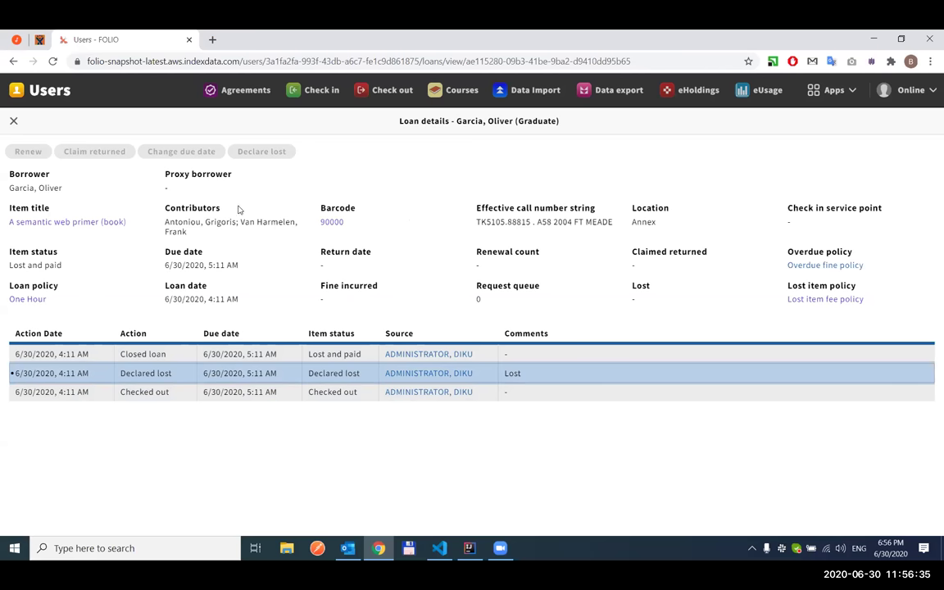
left_click(830, 90)
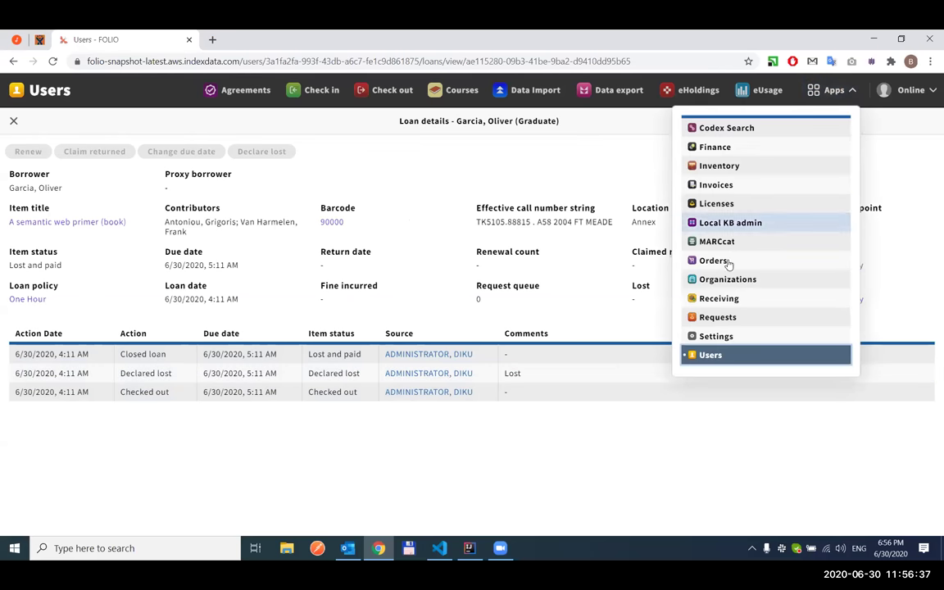
left_click(719, 165)
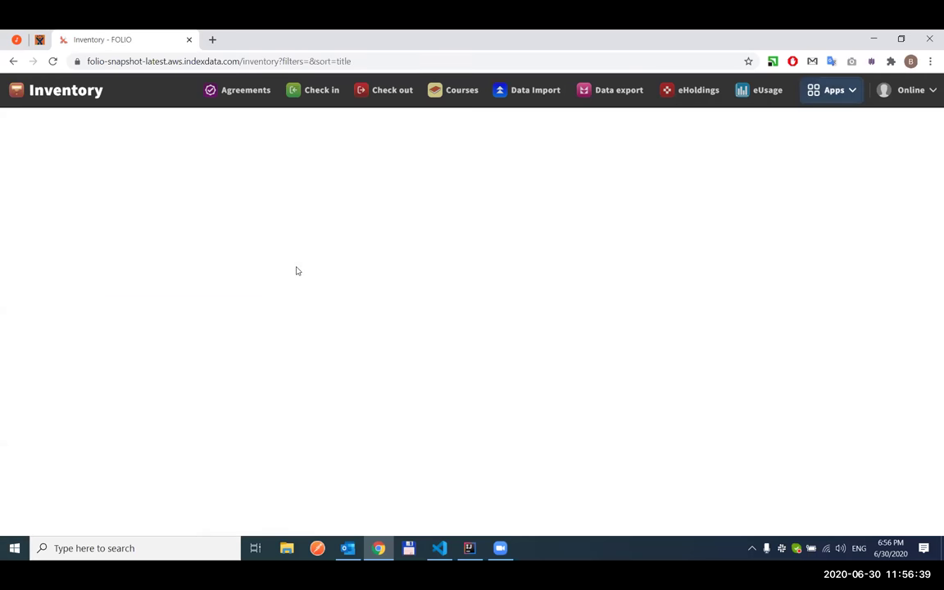
left_click(157, 151)
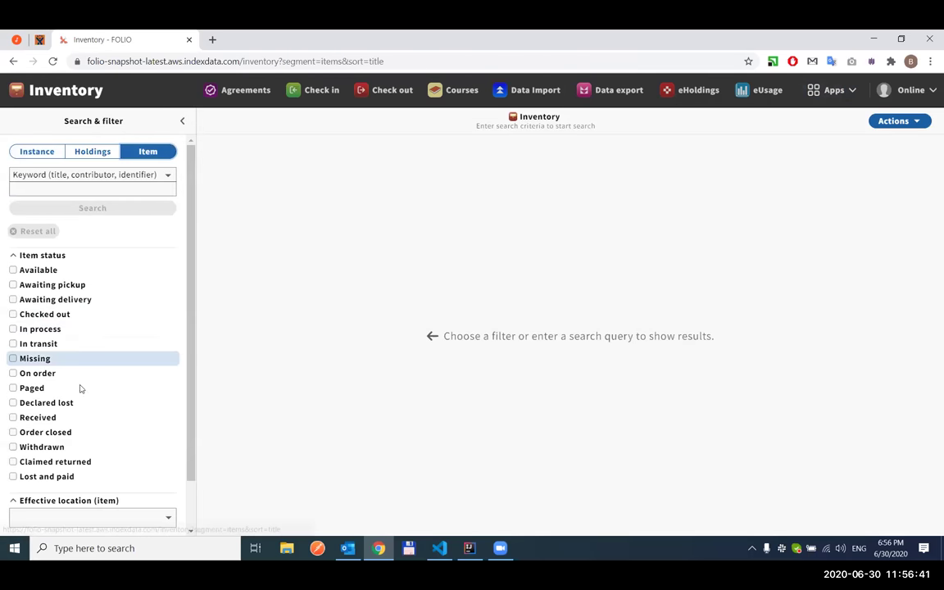
scroll(90, 410, "down", 1)
scroll(71, 430, "up", 2)
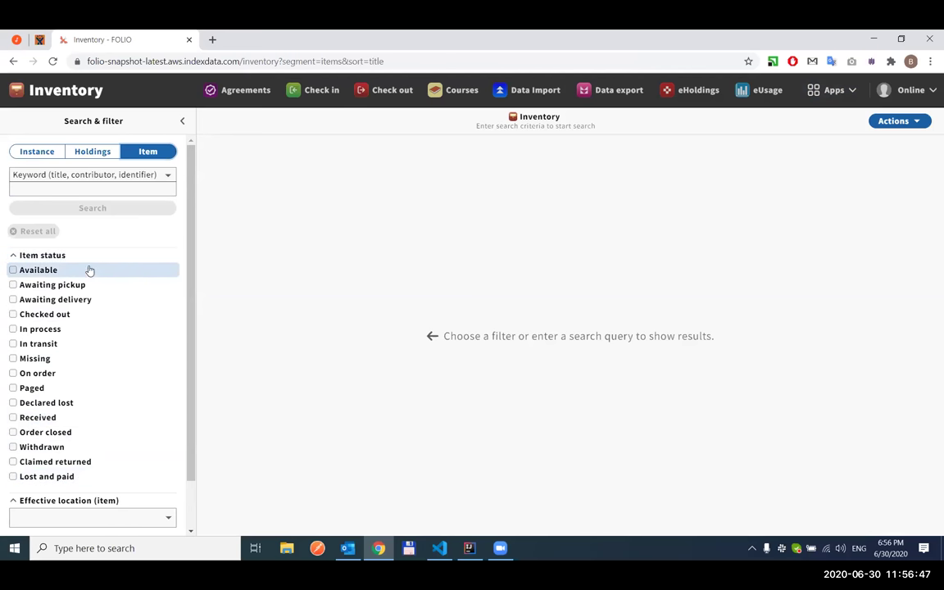
left_click(47, 477)
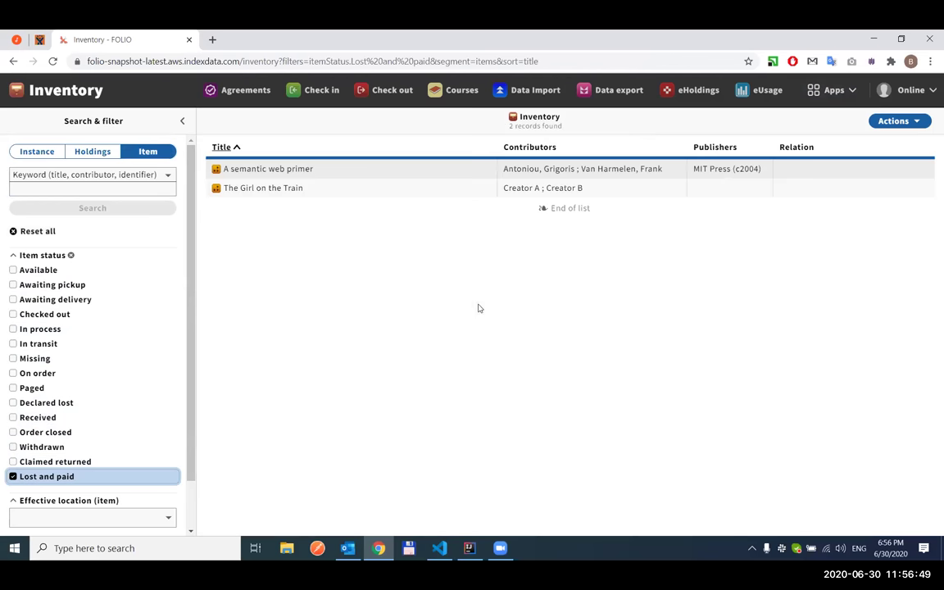
left_click(312, 172)
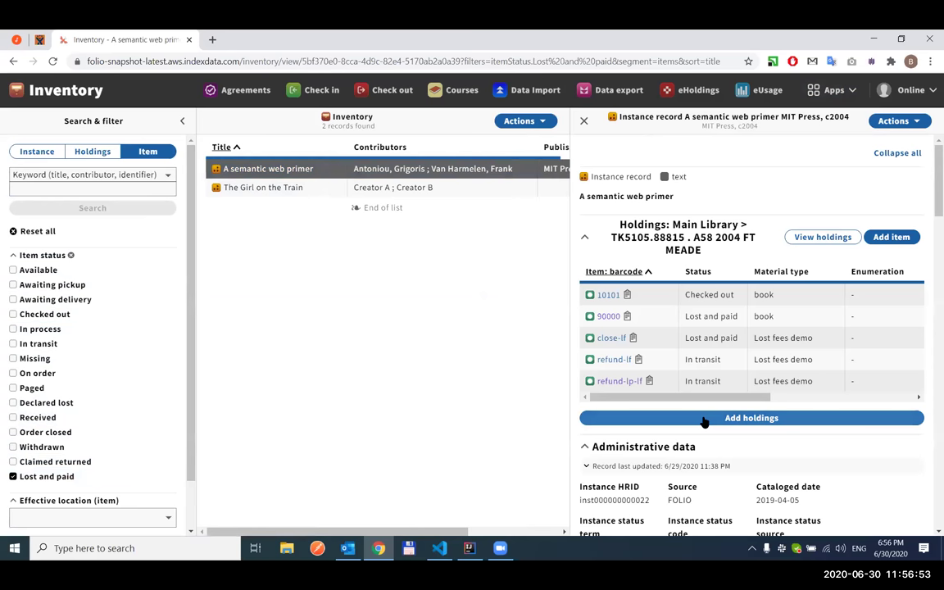
- Open the Lost and paid close-lf item record (Annex, Lost fees demo) and review its Actions menu without choosing
left_click(611, 338)
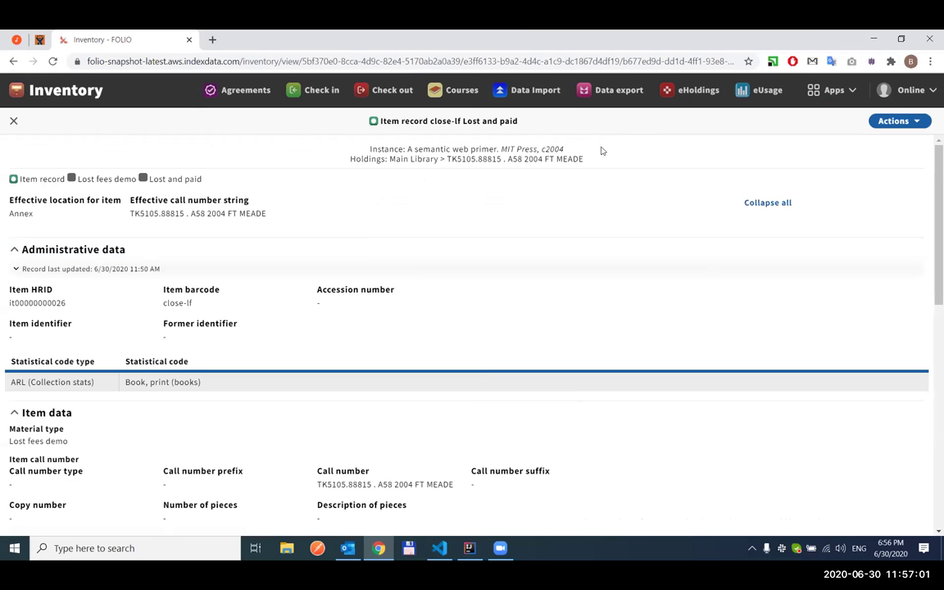
left_click(893, 123)
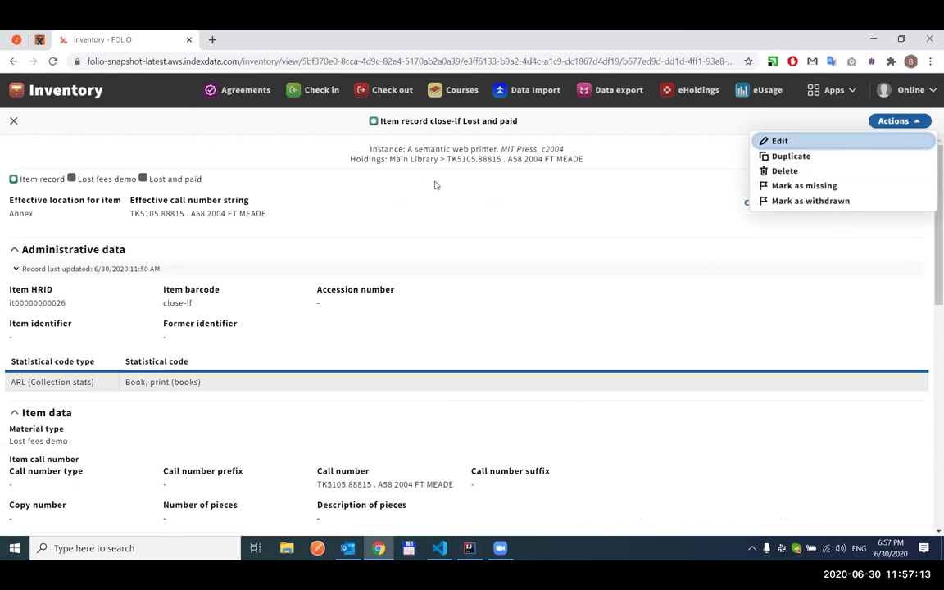
left_click(646, 185)
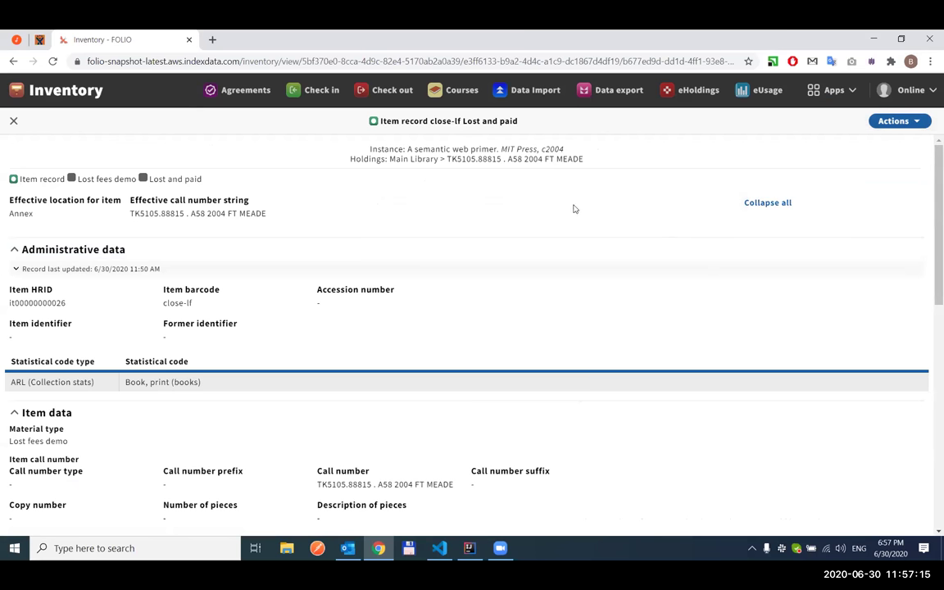